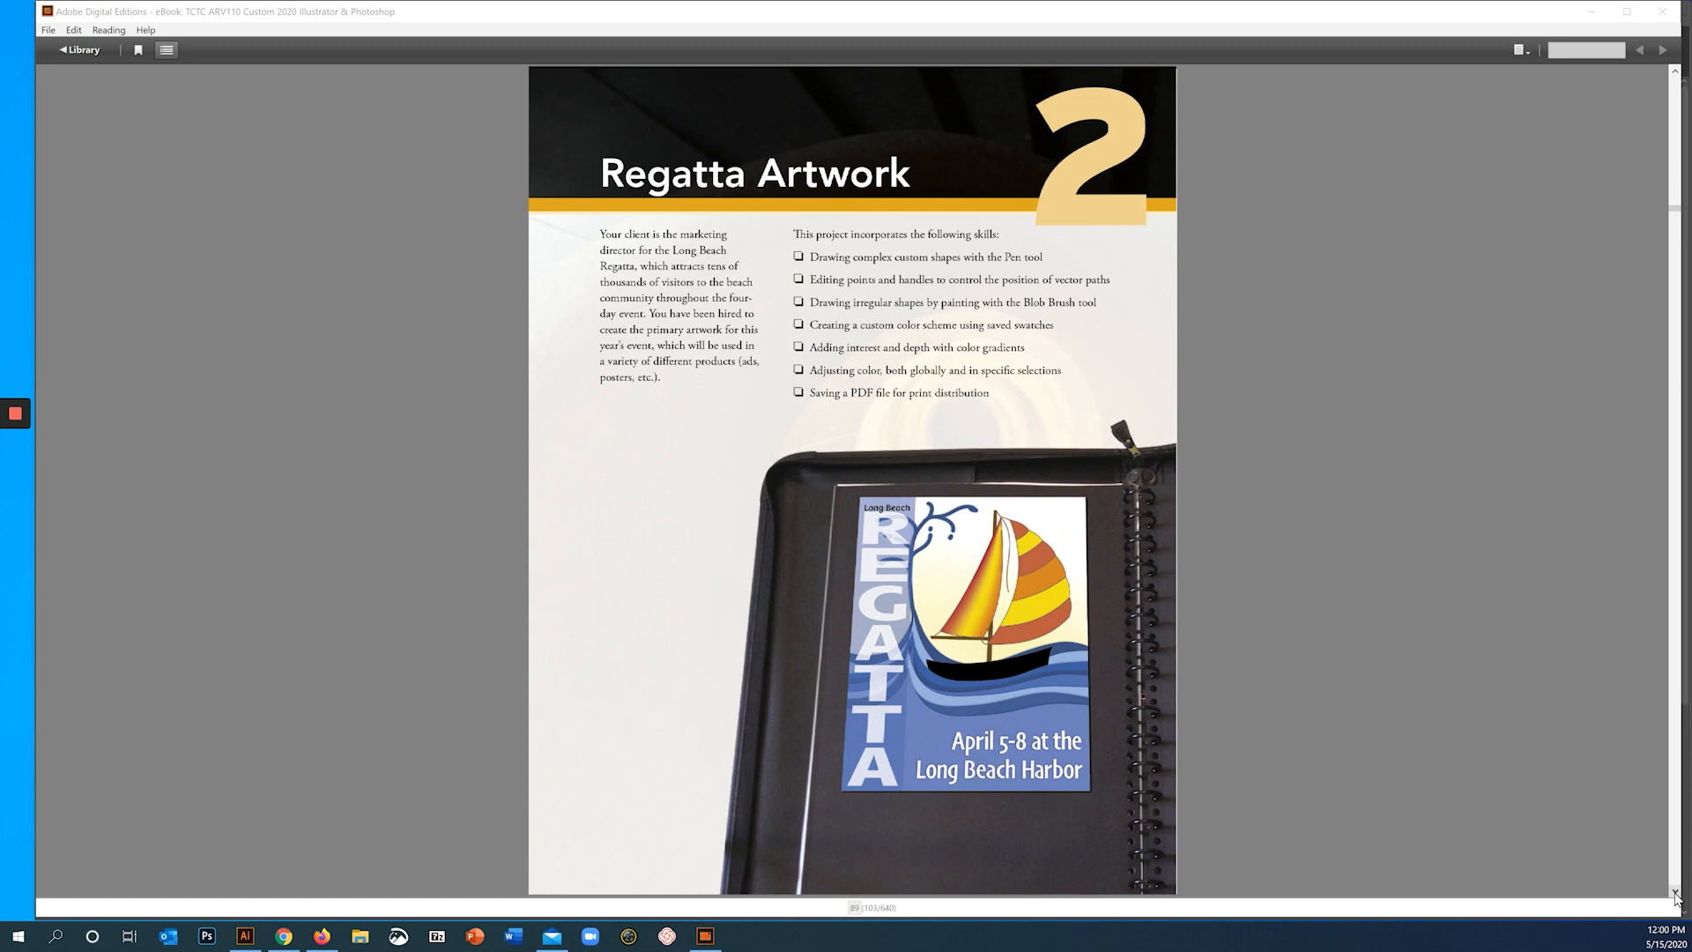
left_click(1675, 893)
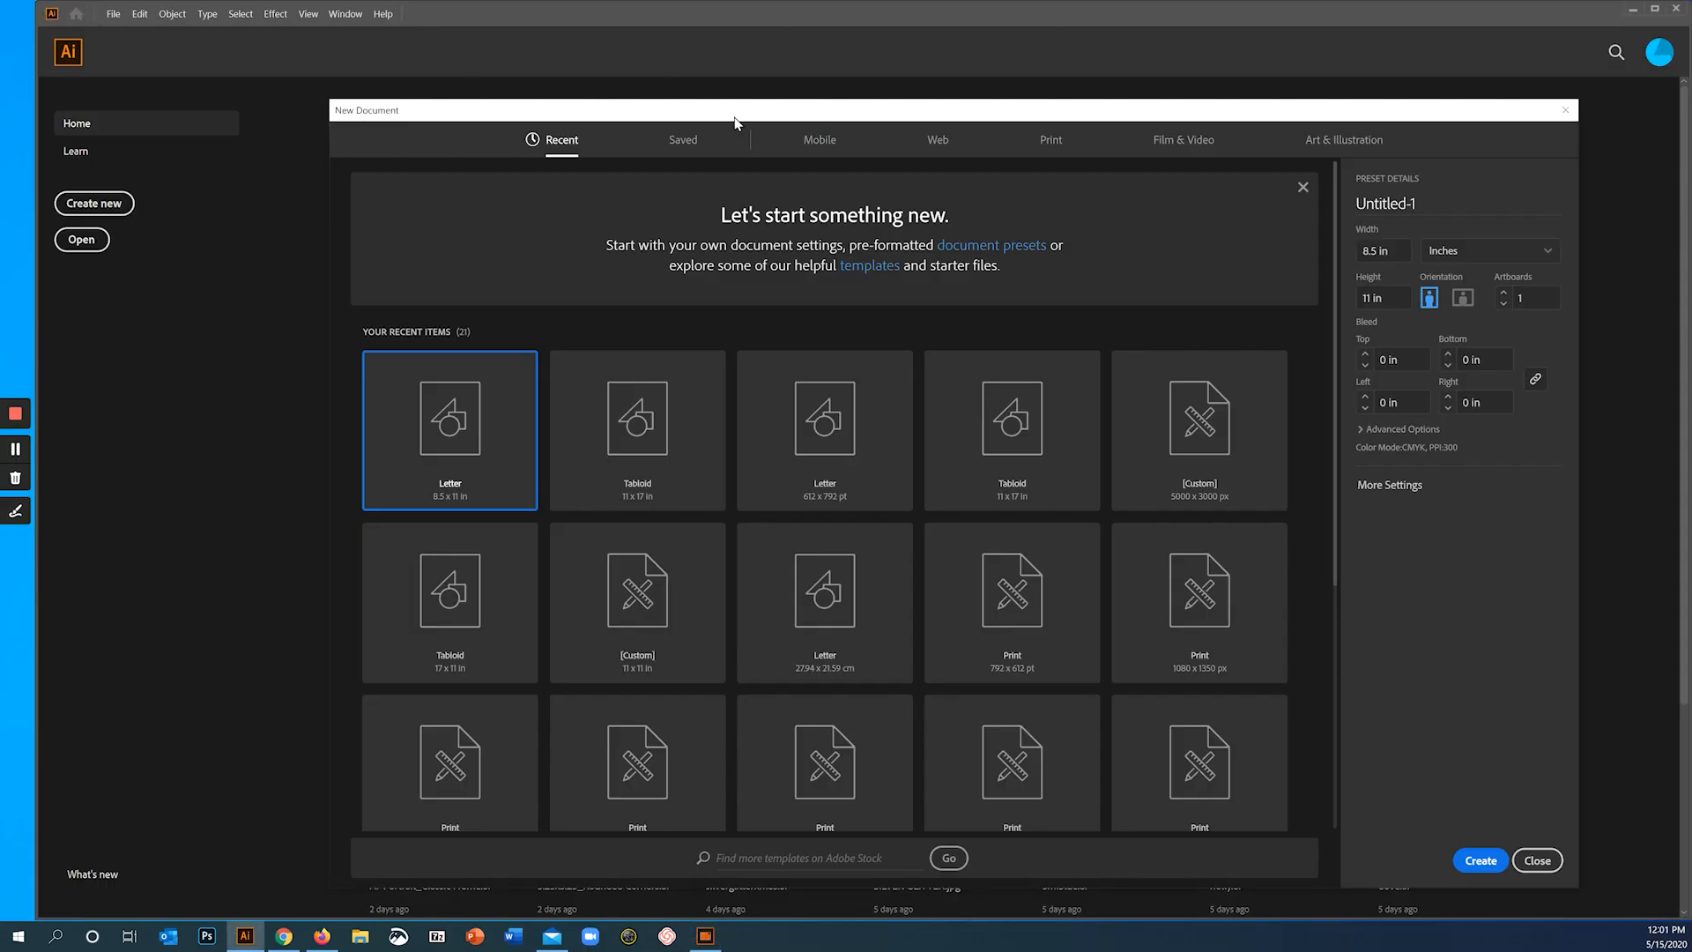
- Create a new 8.5 x 11 in Letter document in portrait orientation and fit its artboard in the window
left_click_drag(732, 117, 663, 69)
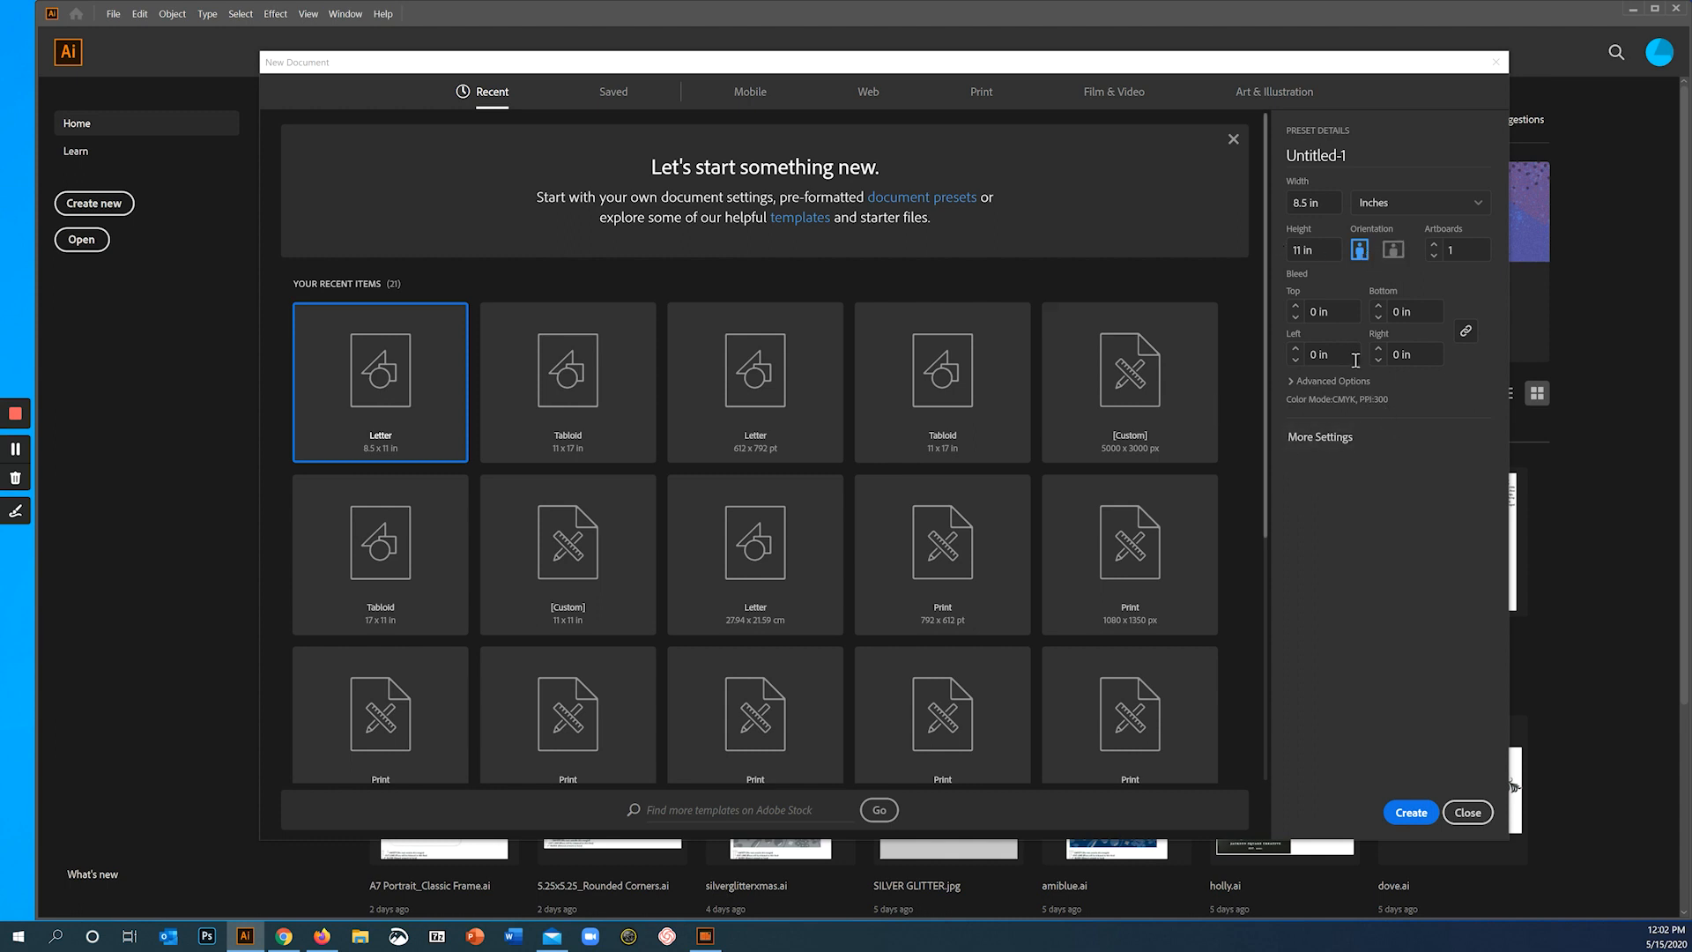
left_click(1415, 818)
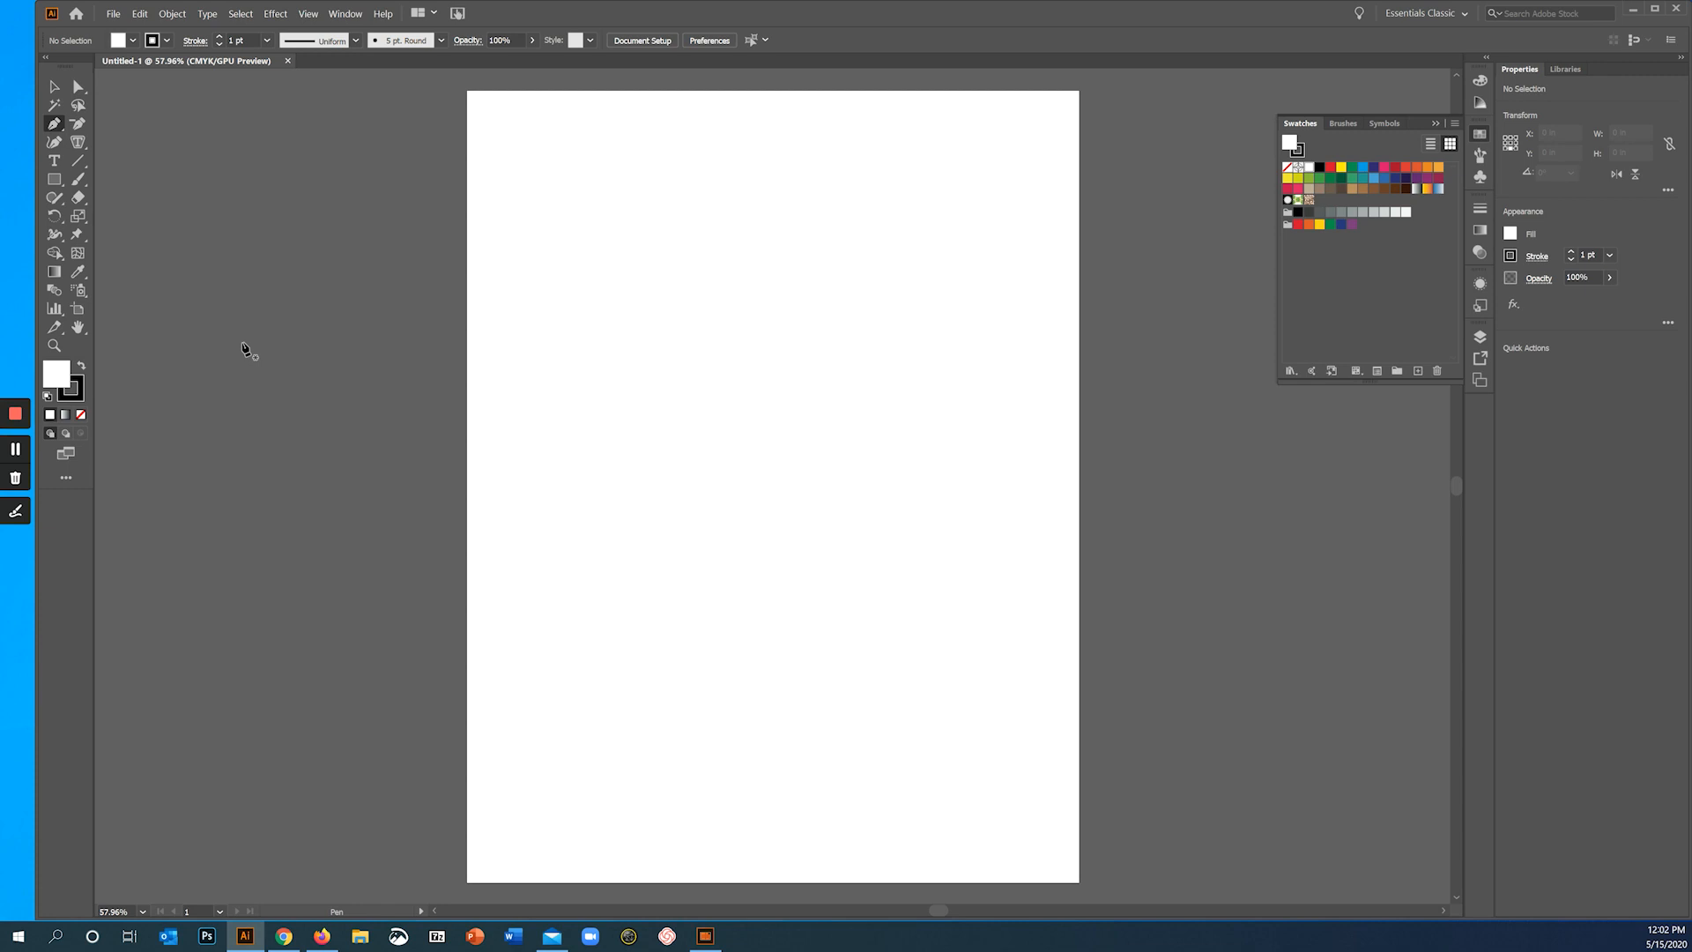
left_click(305, 14)
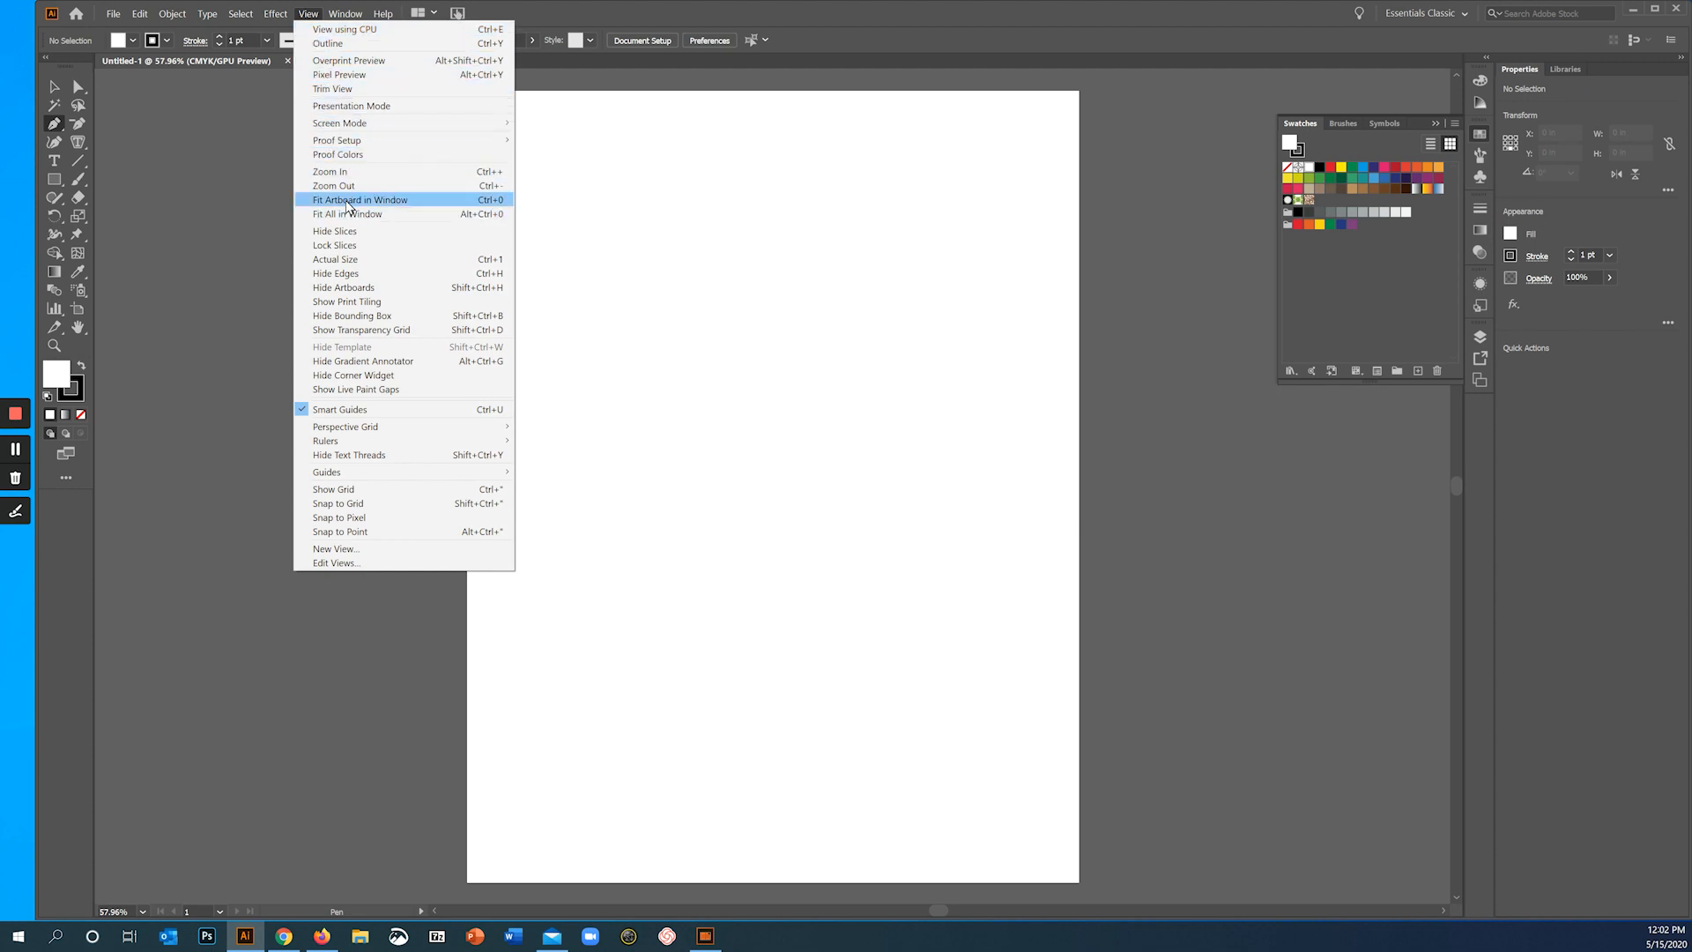
left_click(349, 201)
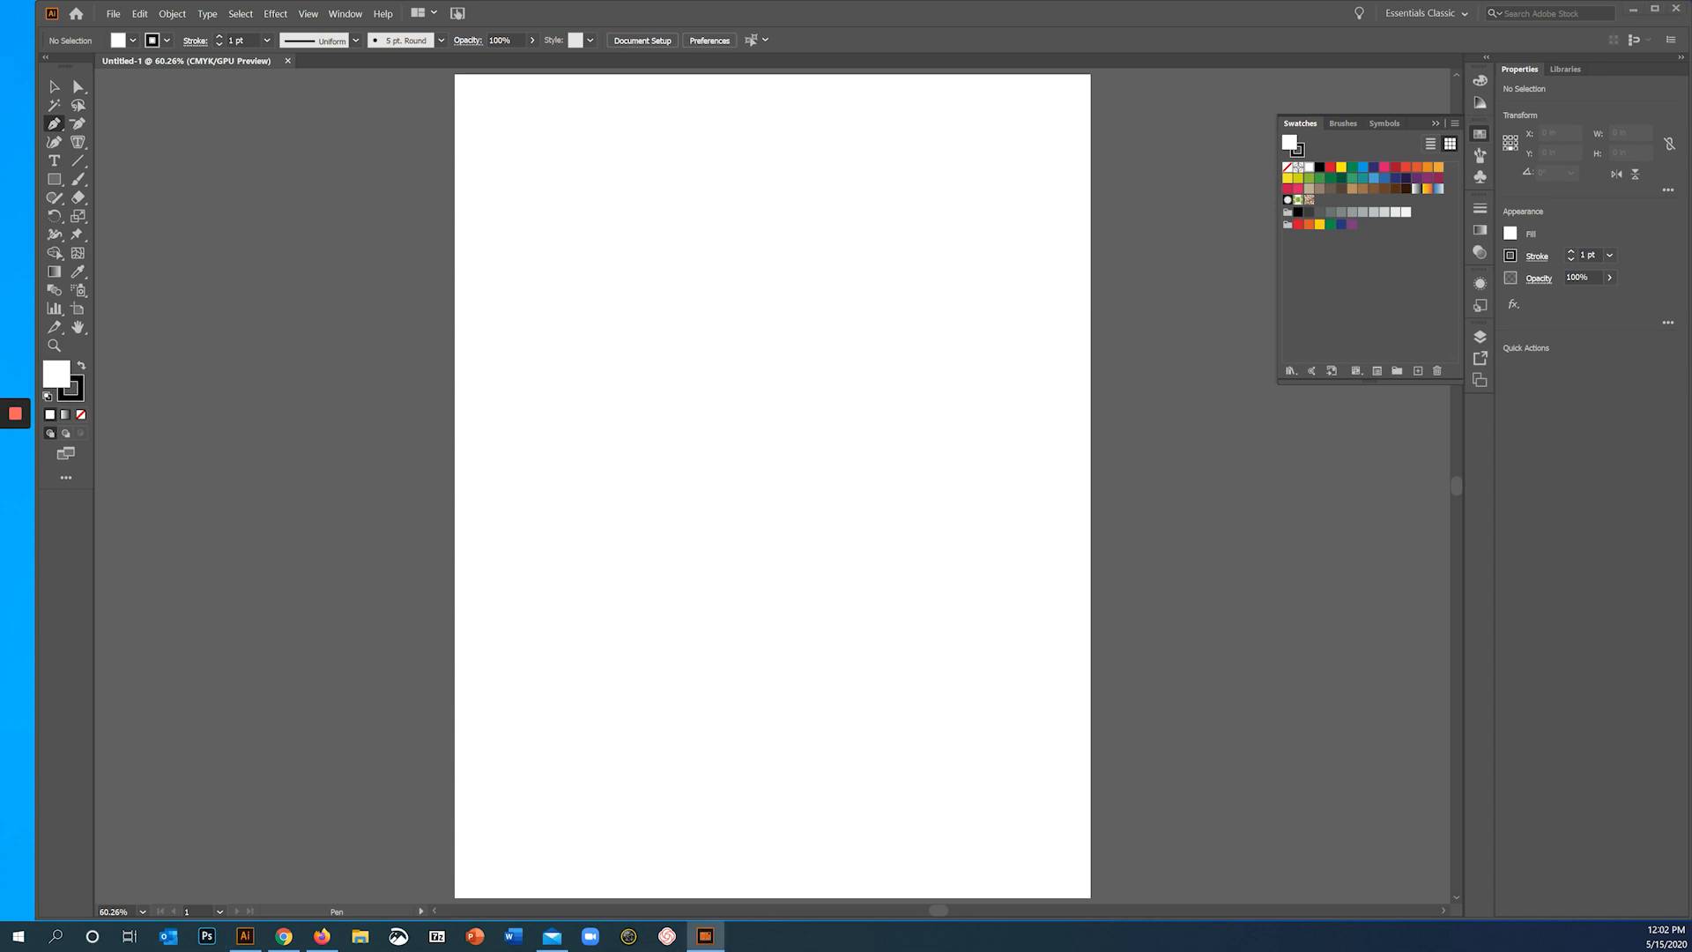
- Place sketch.jpg from the Regatta folder inside Regatta_AI20_RF as a template layer
left_click(115, 15)
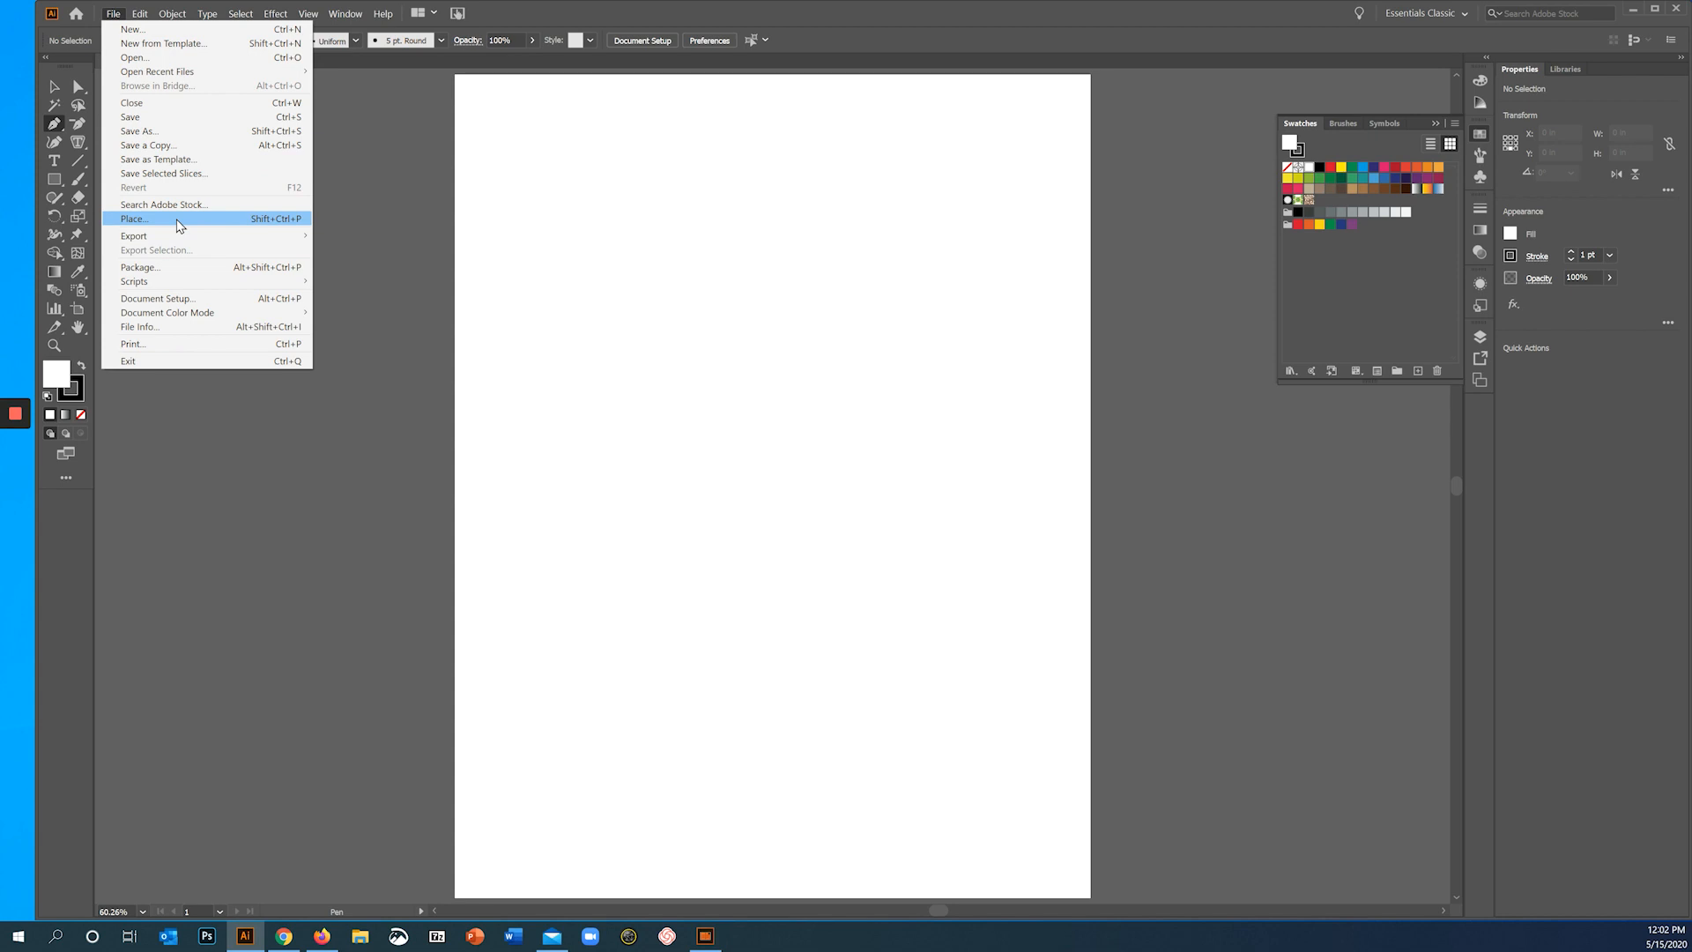
left_click(178, 222)
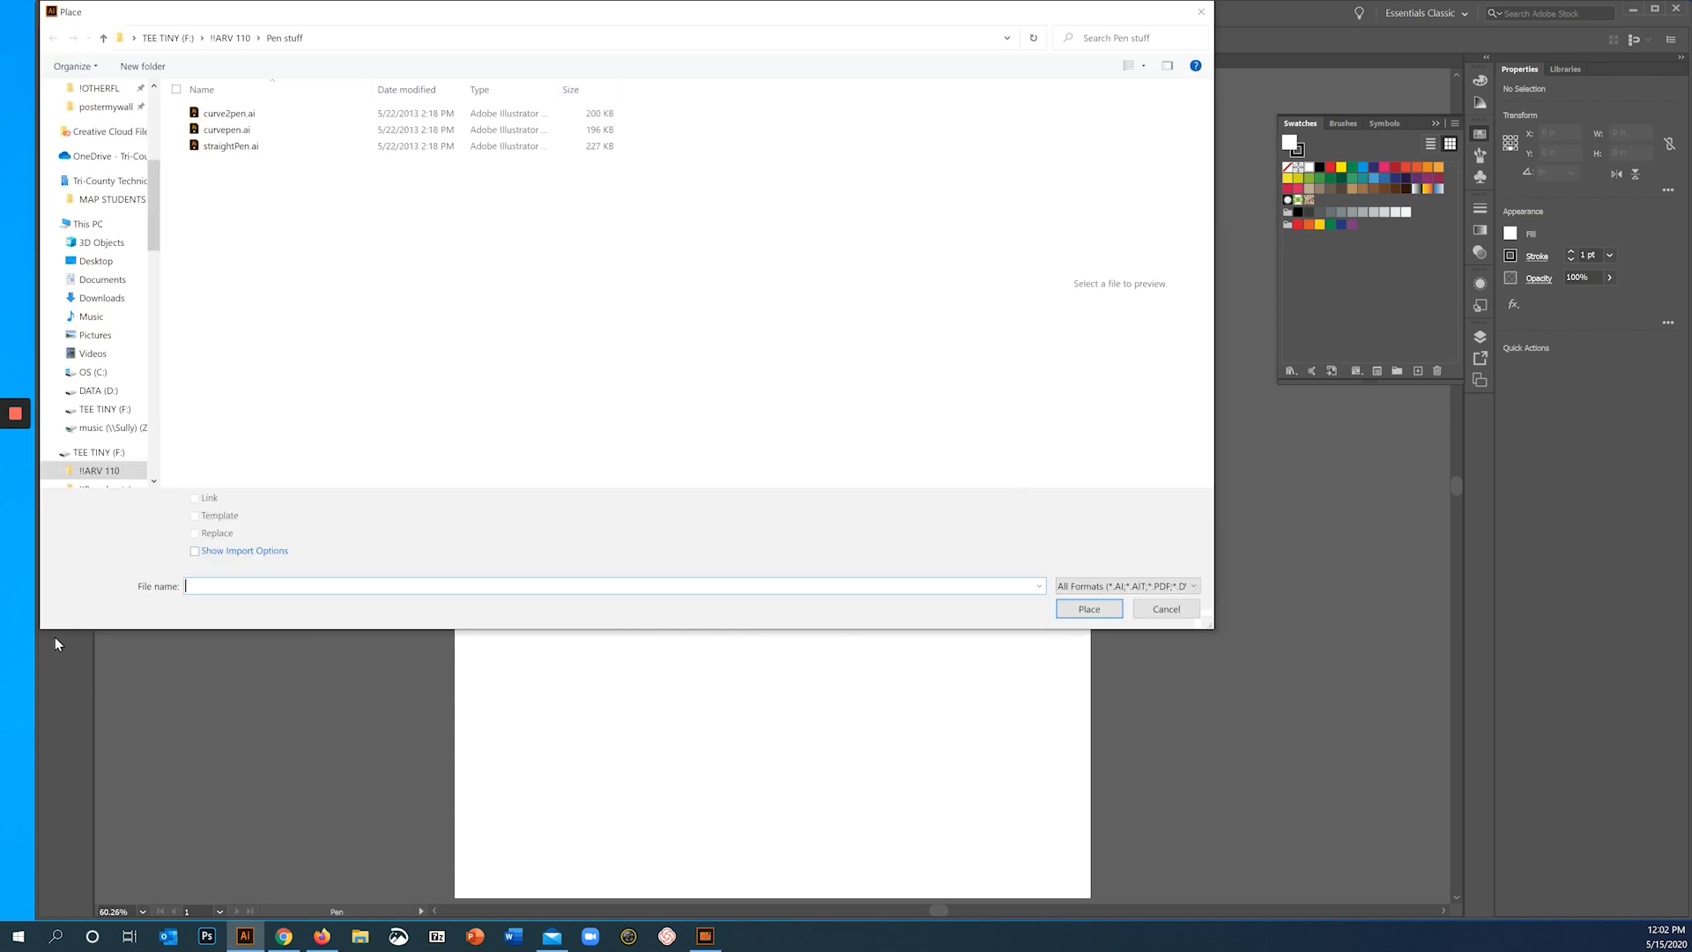
left_click_drag(633, 10, 734, 91)
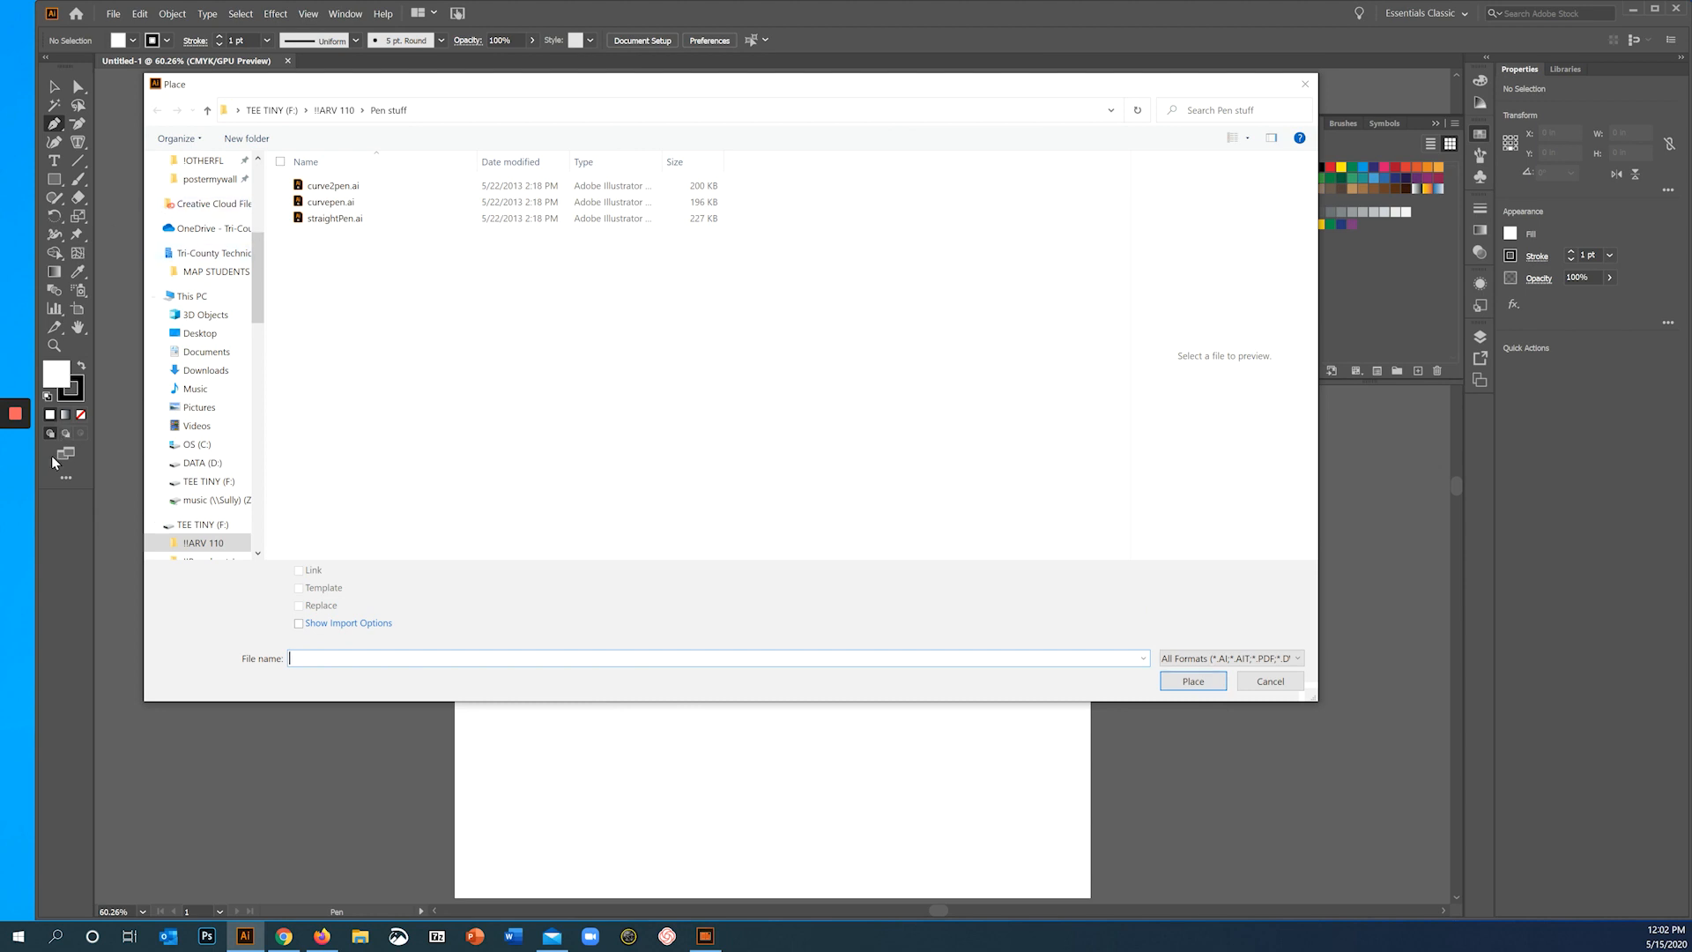
mouse_move(18, 456)
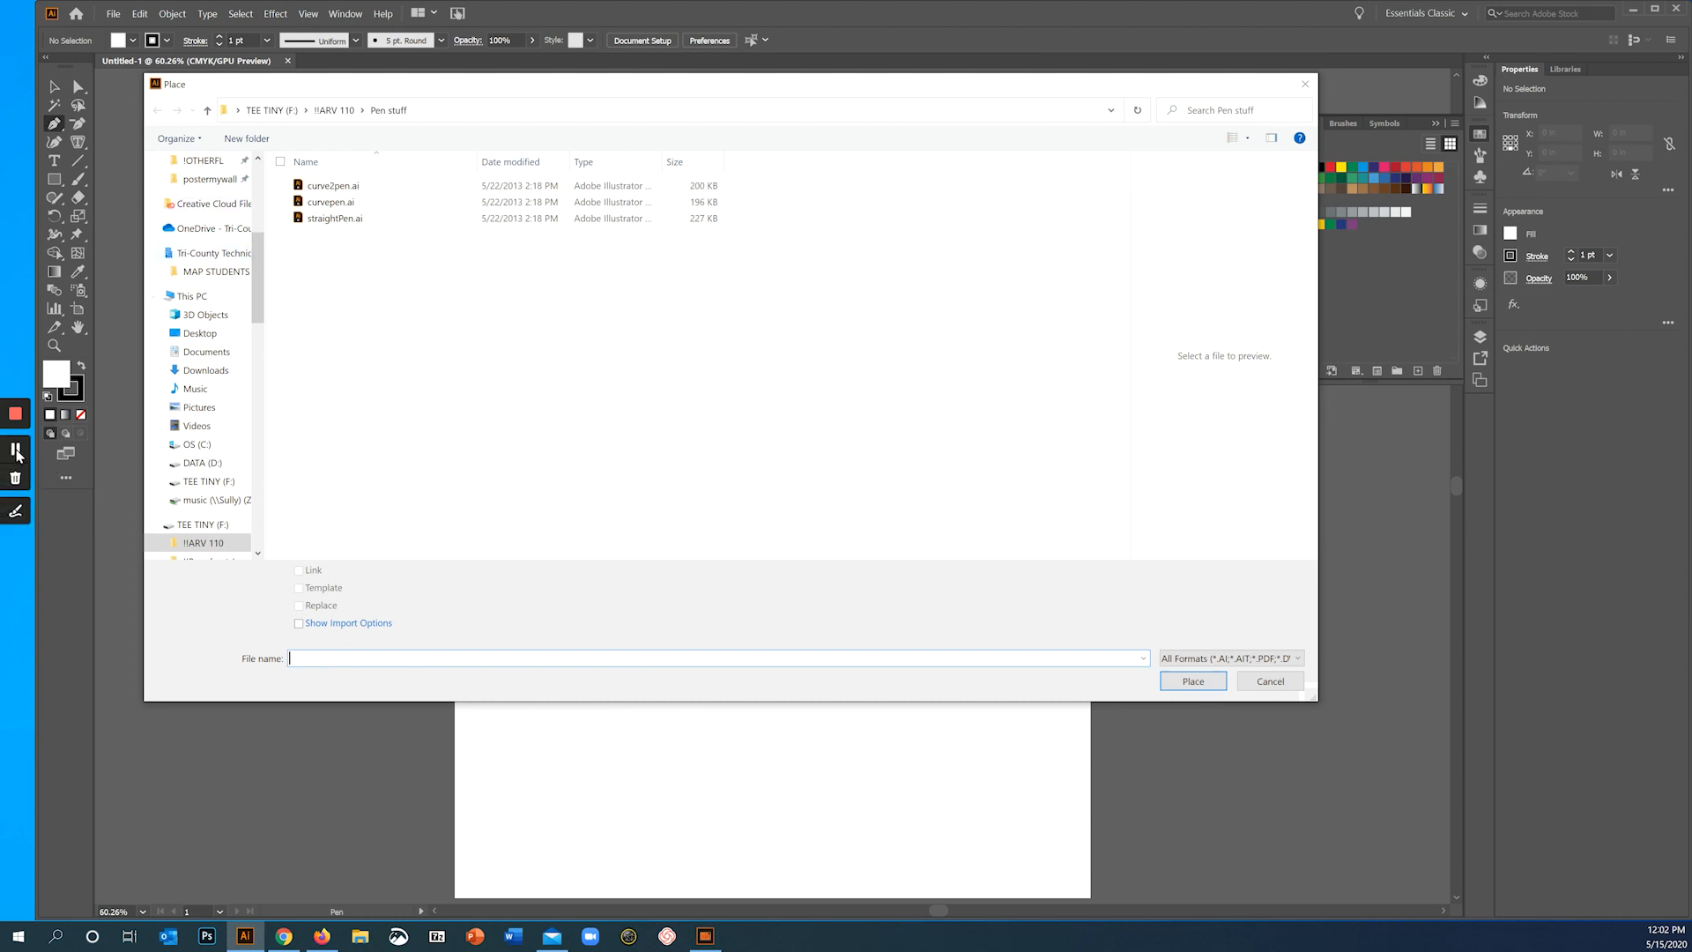
left_click(17, 454)
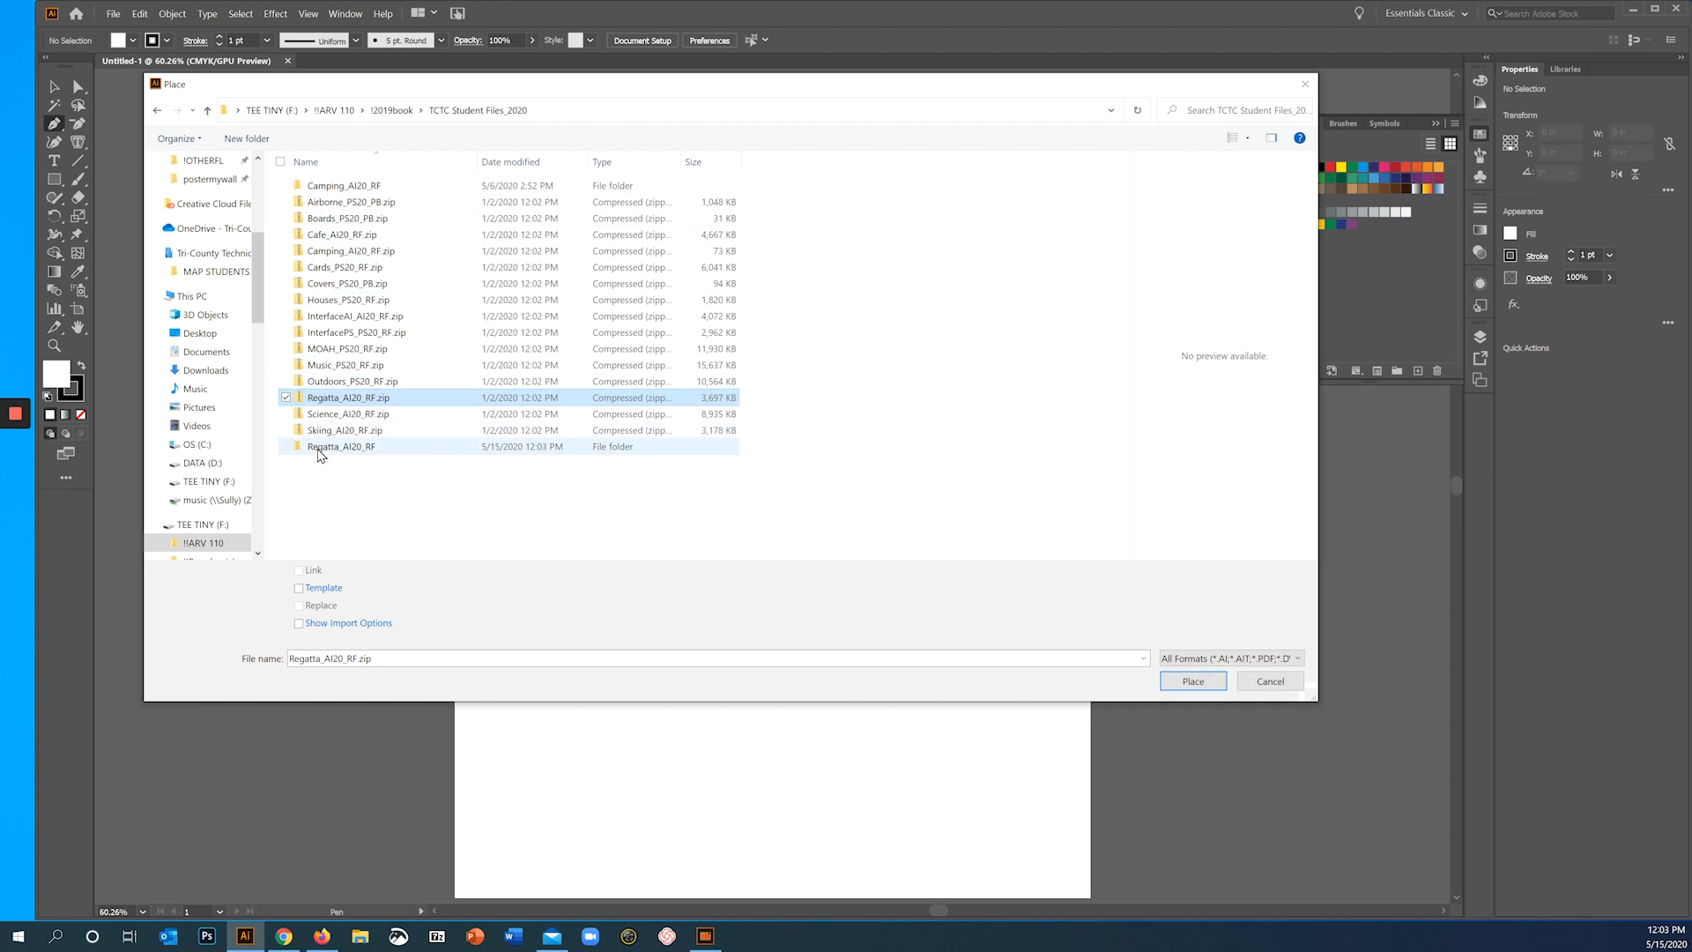
left_click(318, 447)
double_click(318, 450)
double_click(310, 187)
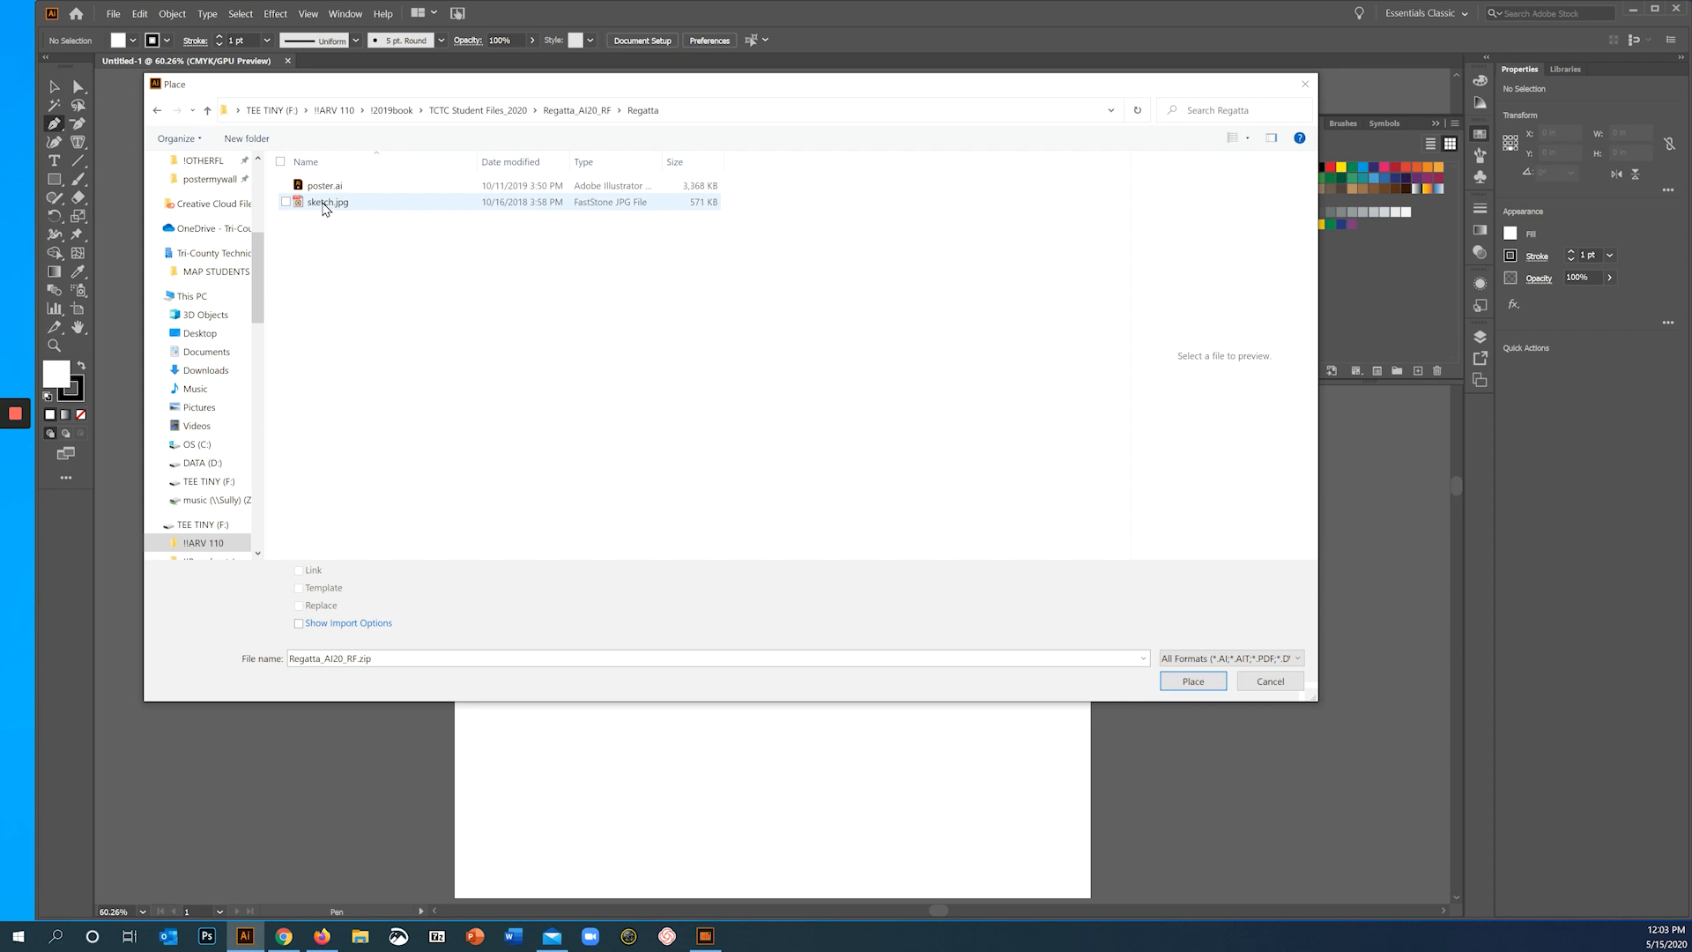
left_click(323, 208)
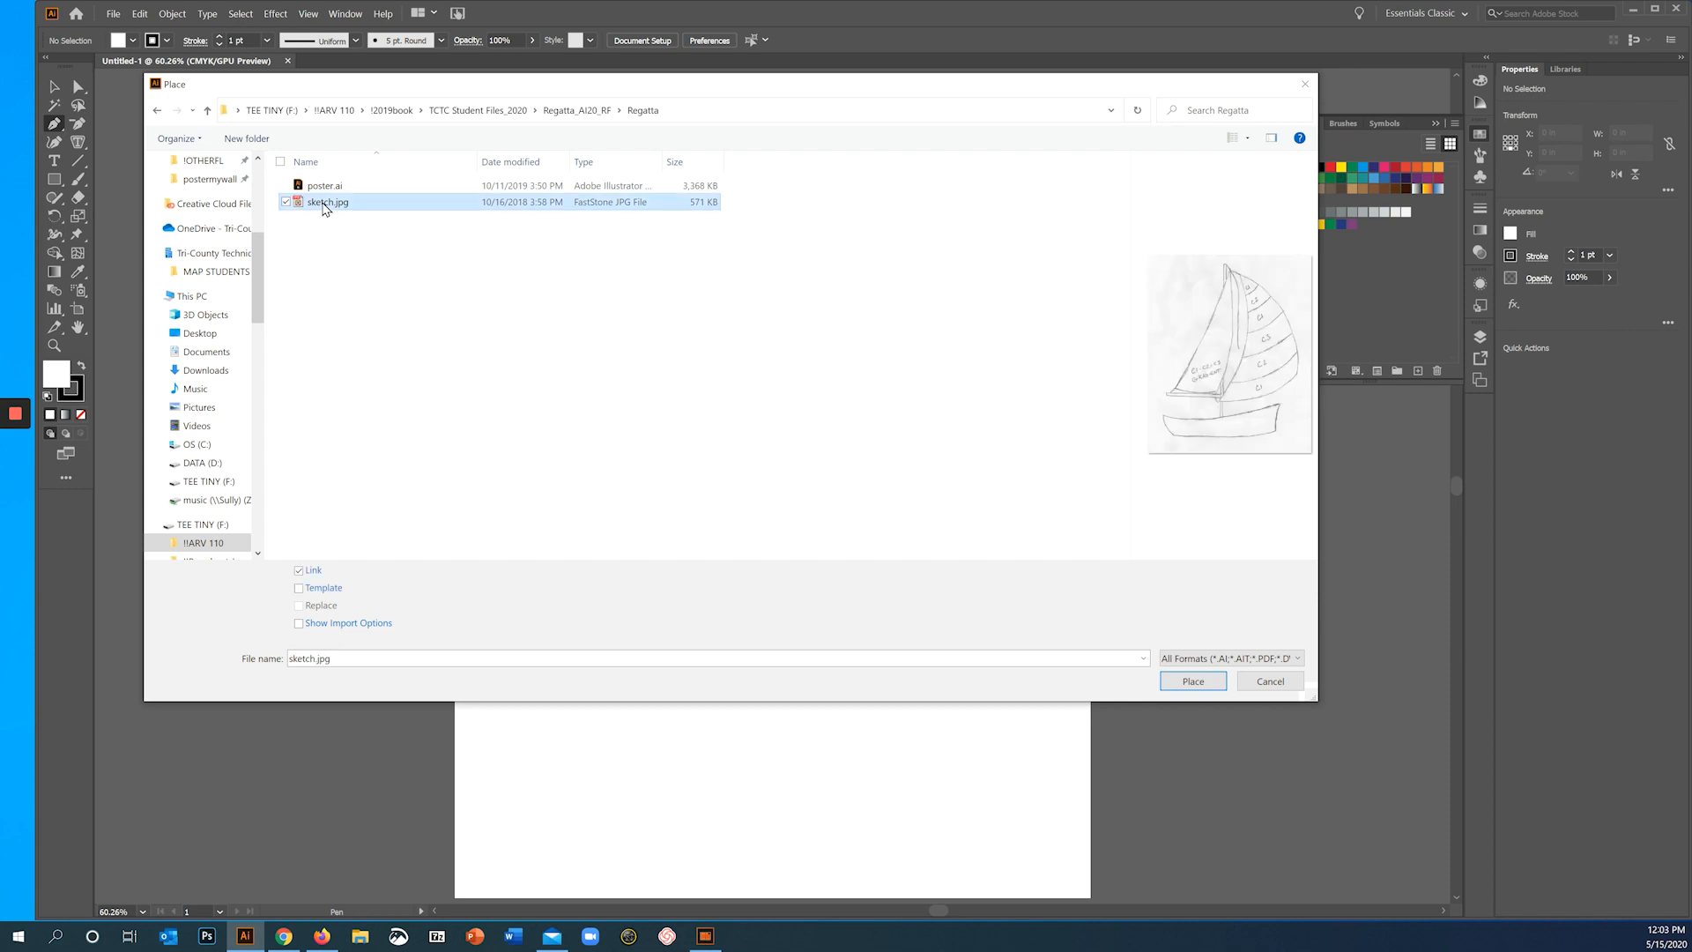
left_click(300, 592)
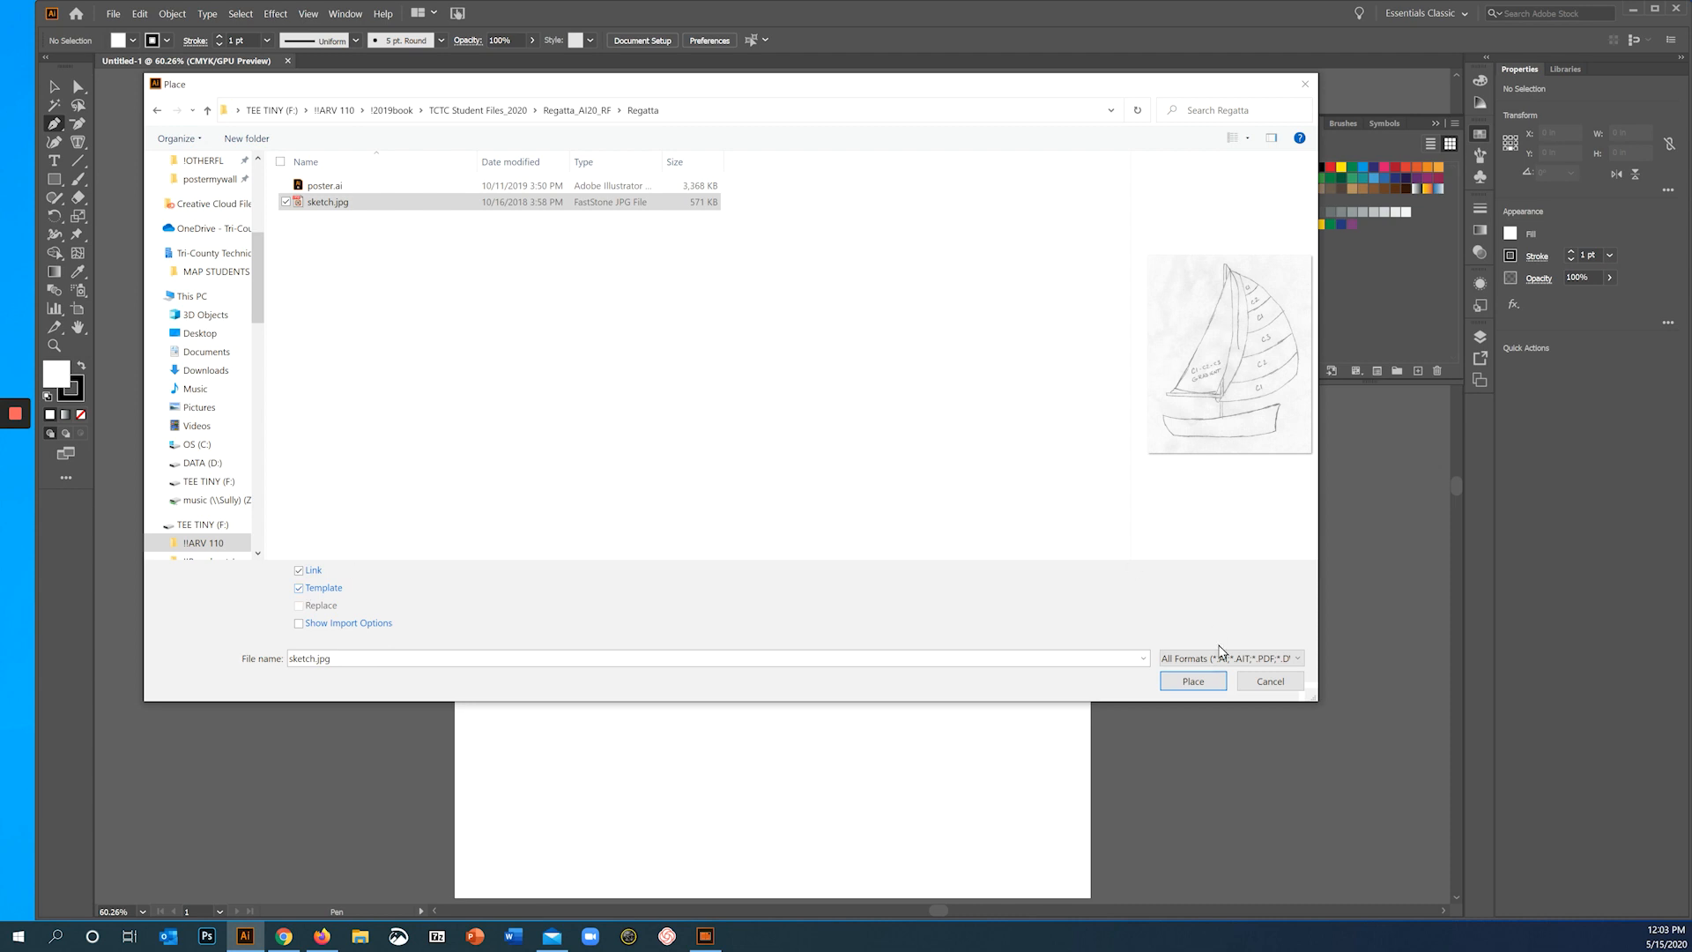
left_click(1186, 687)
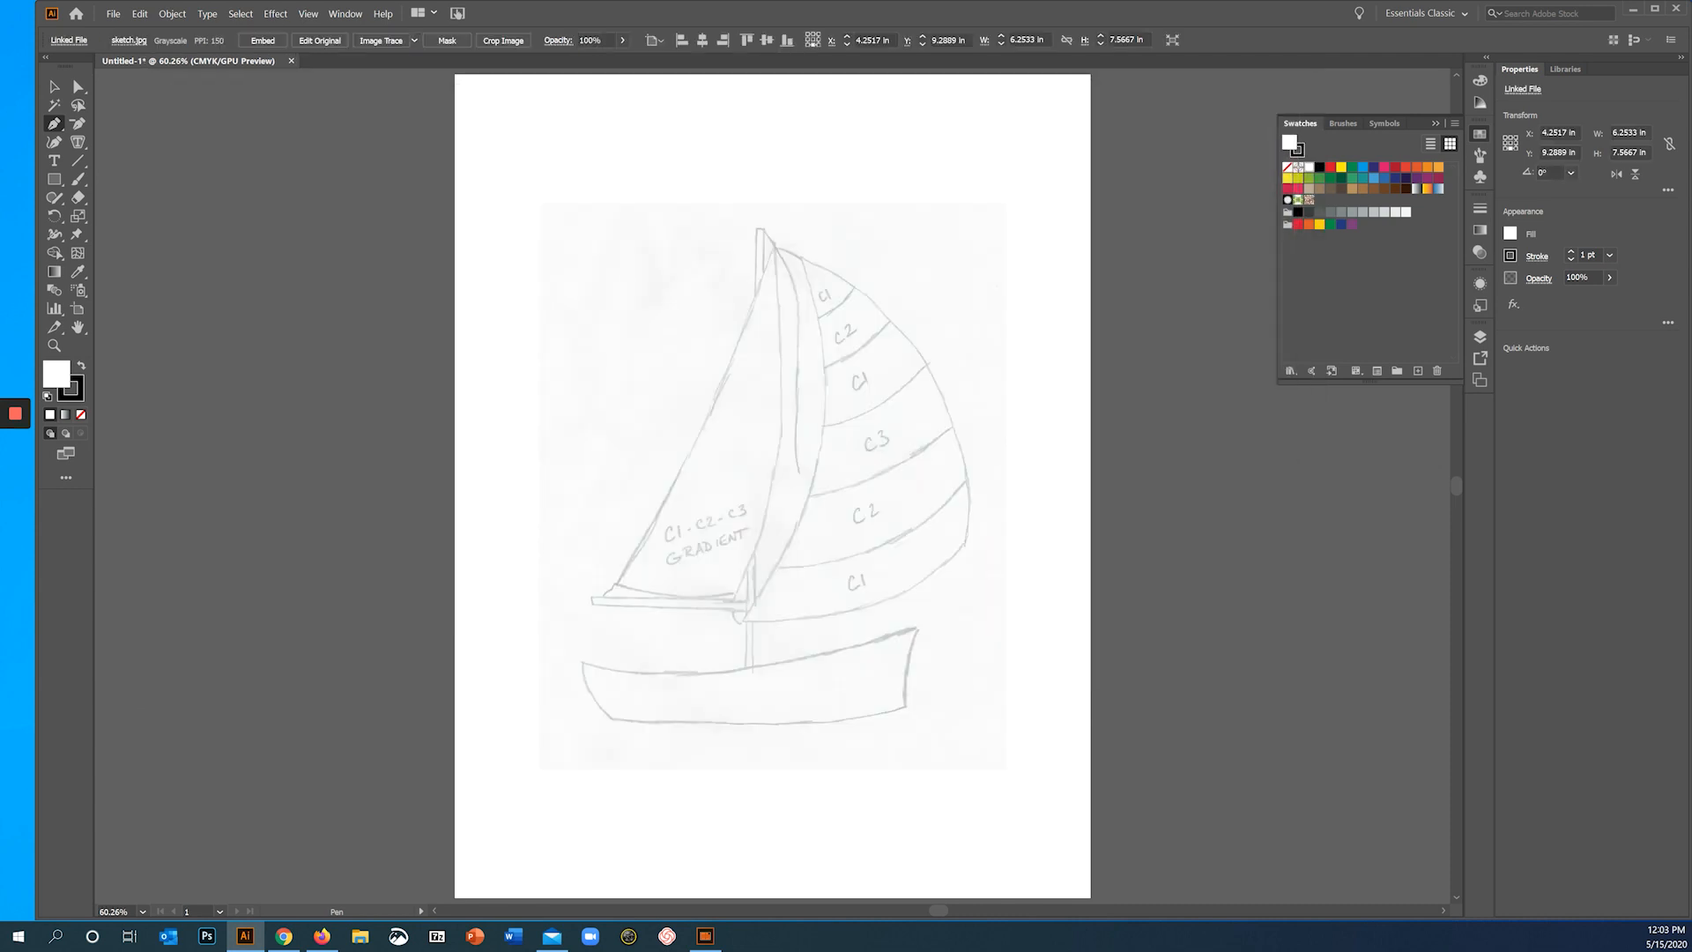
left_click(15, 451)
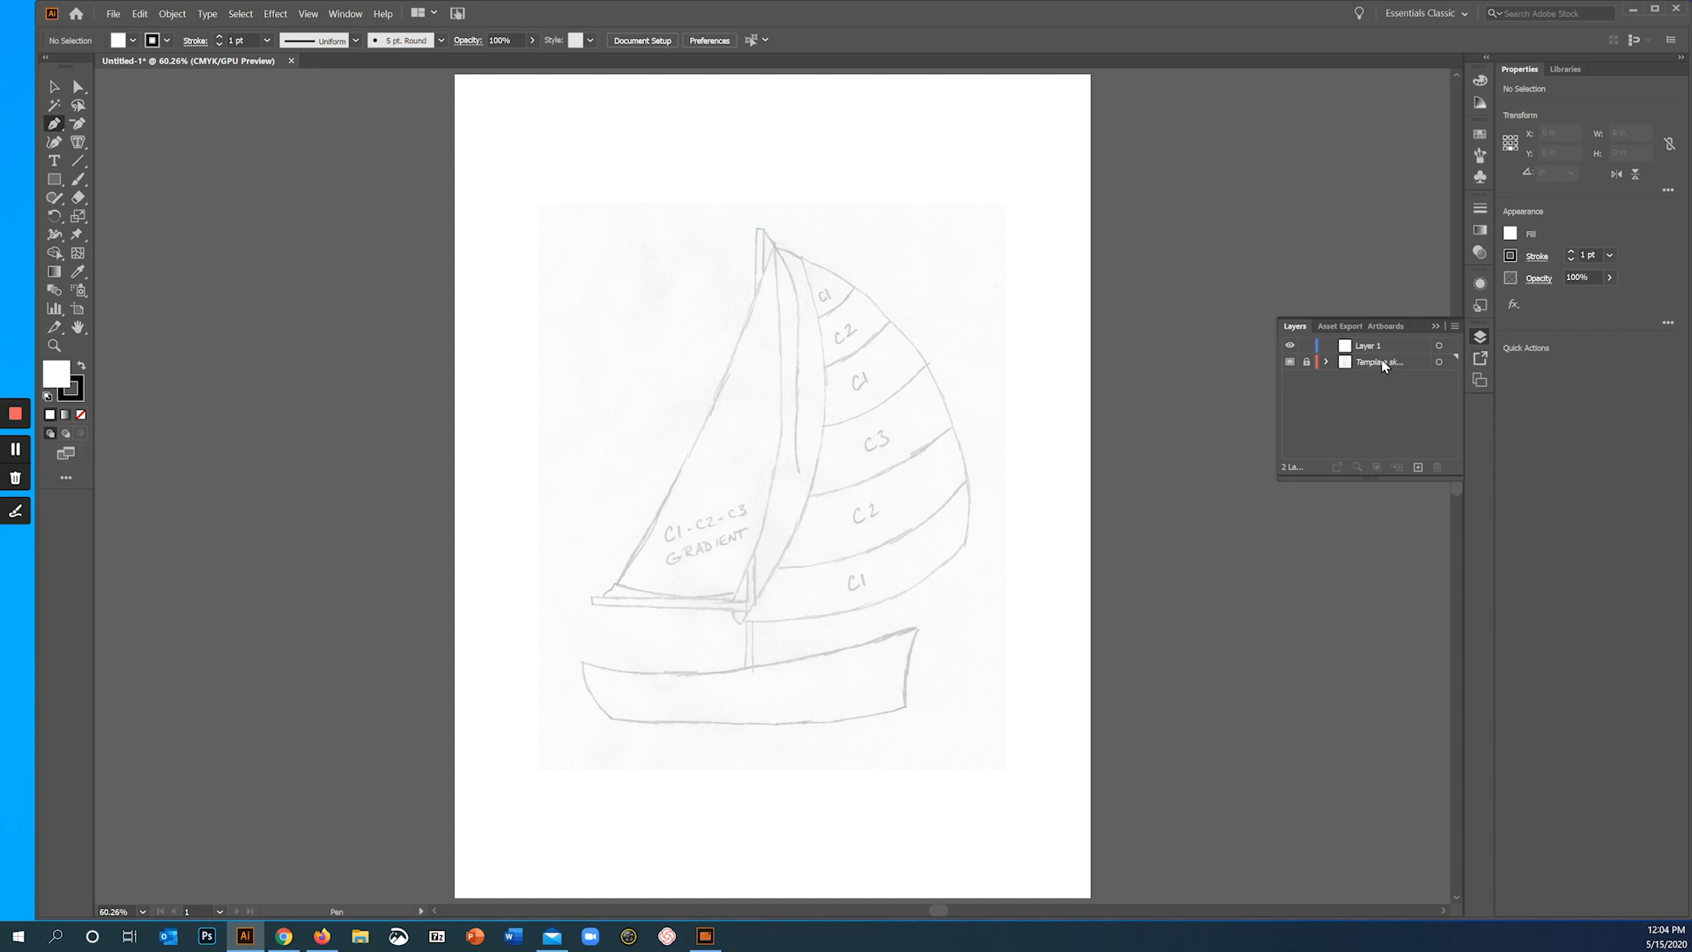
- Turn off image dimming in the layer options of the Template sketch.jpg layer
left_click_drag(1277, 404, 1236, 414)
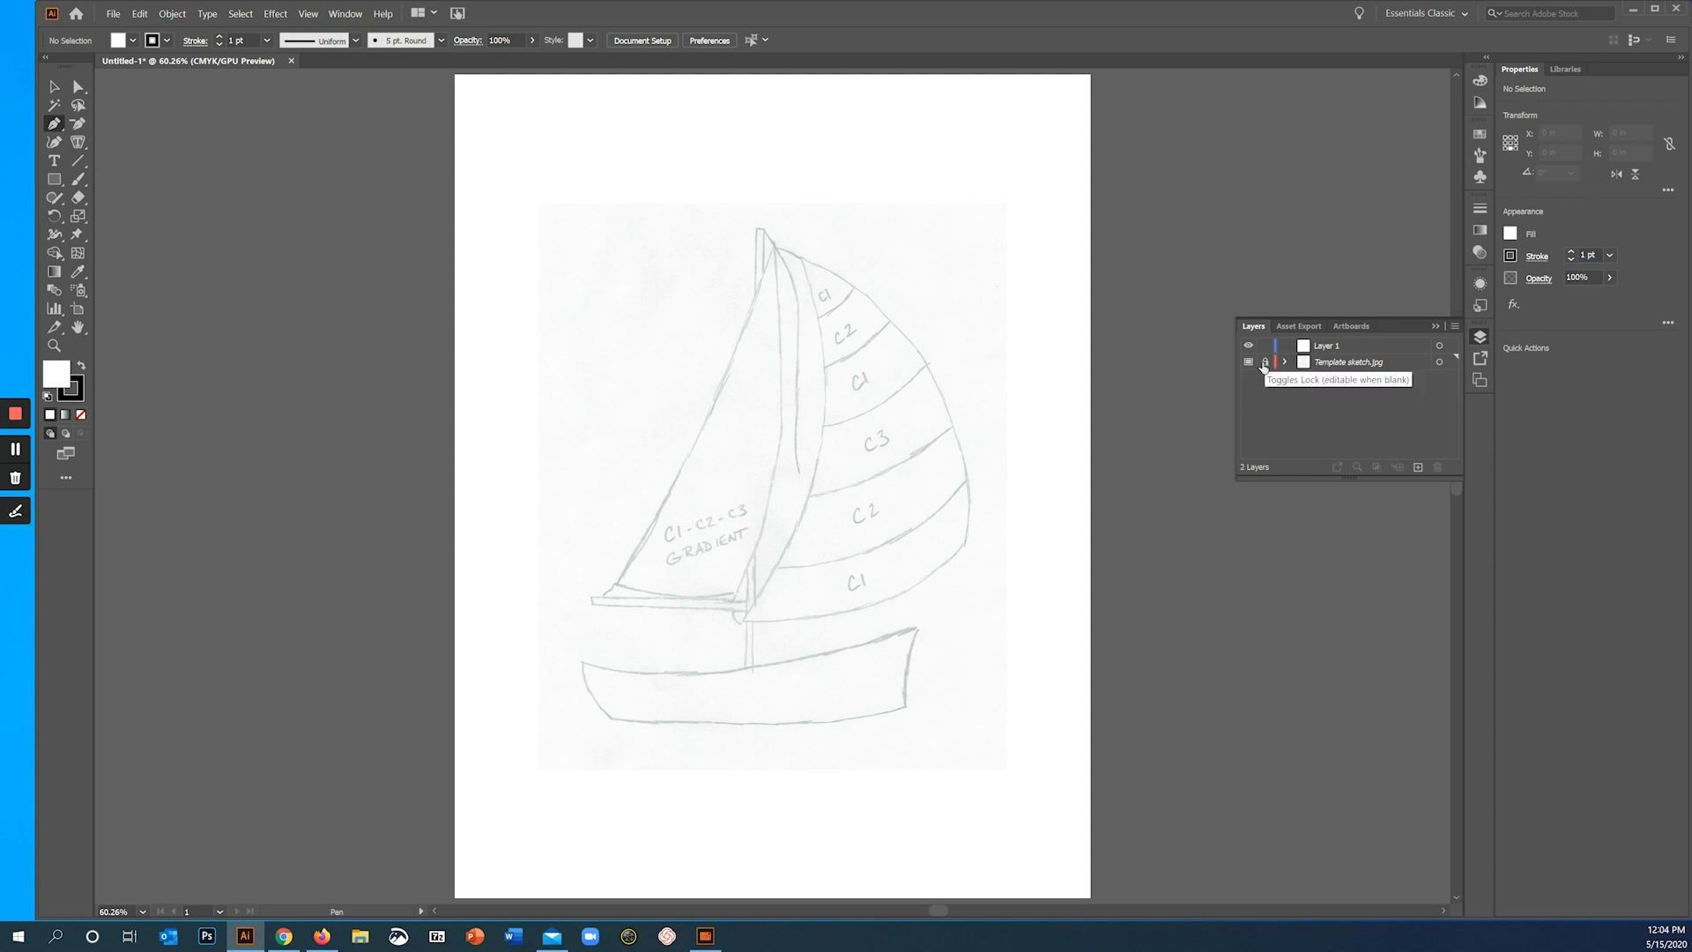
left_click(1309, 367)
double_click(1309, 366)
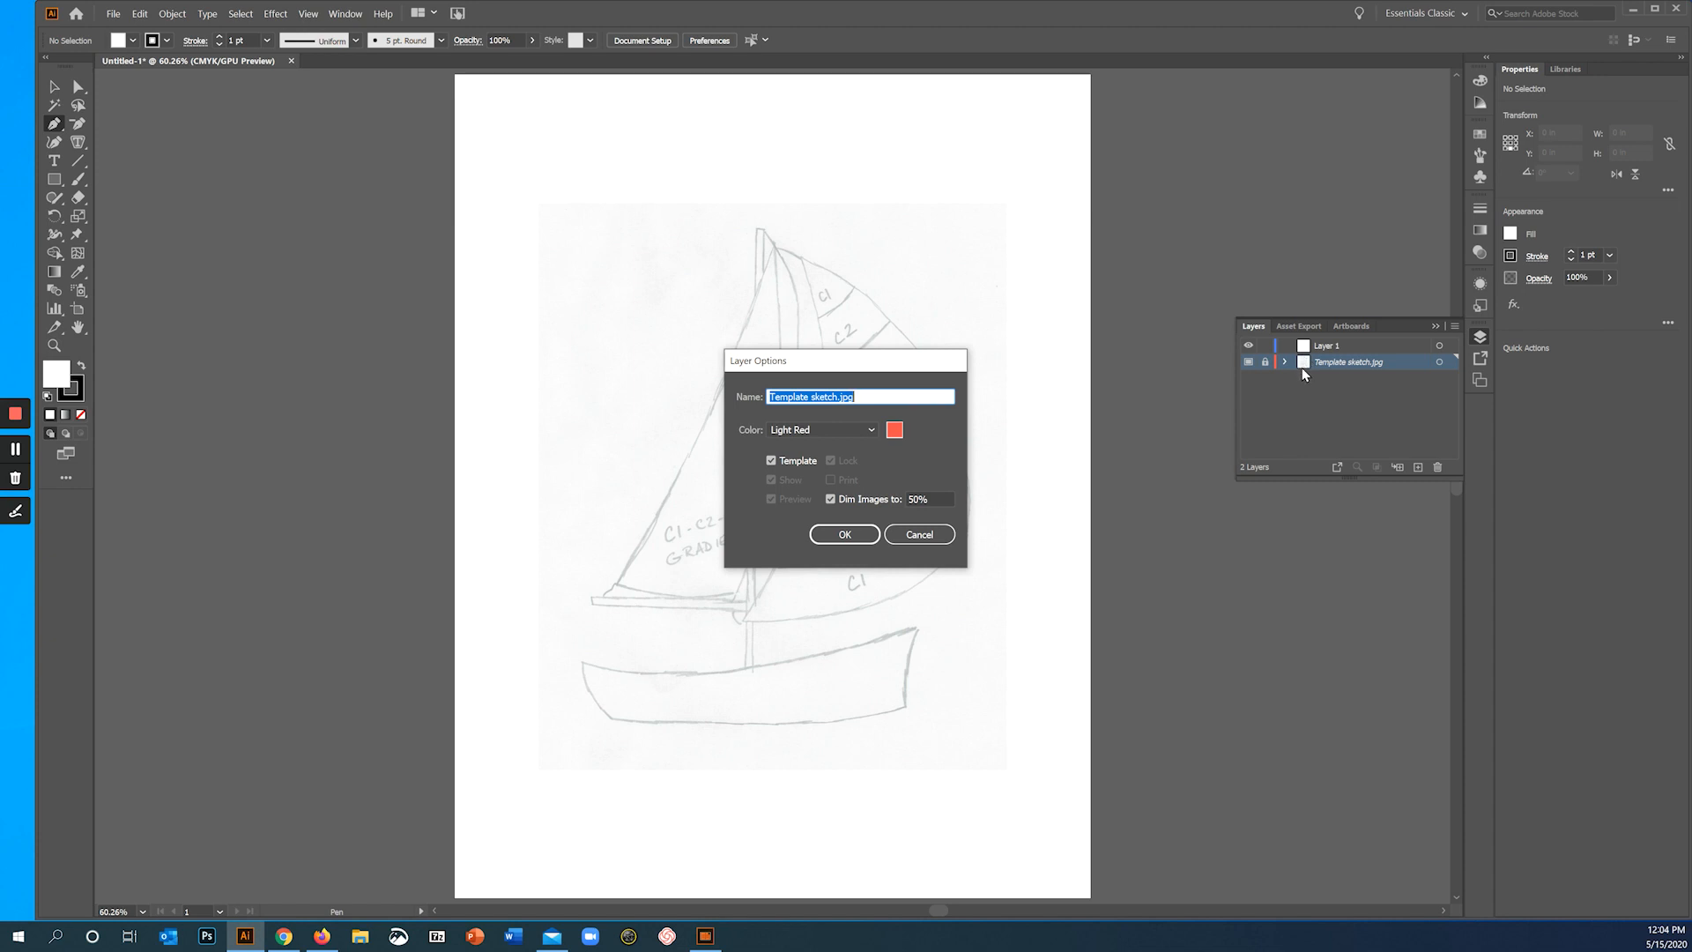
left_click(831, 499)
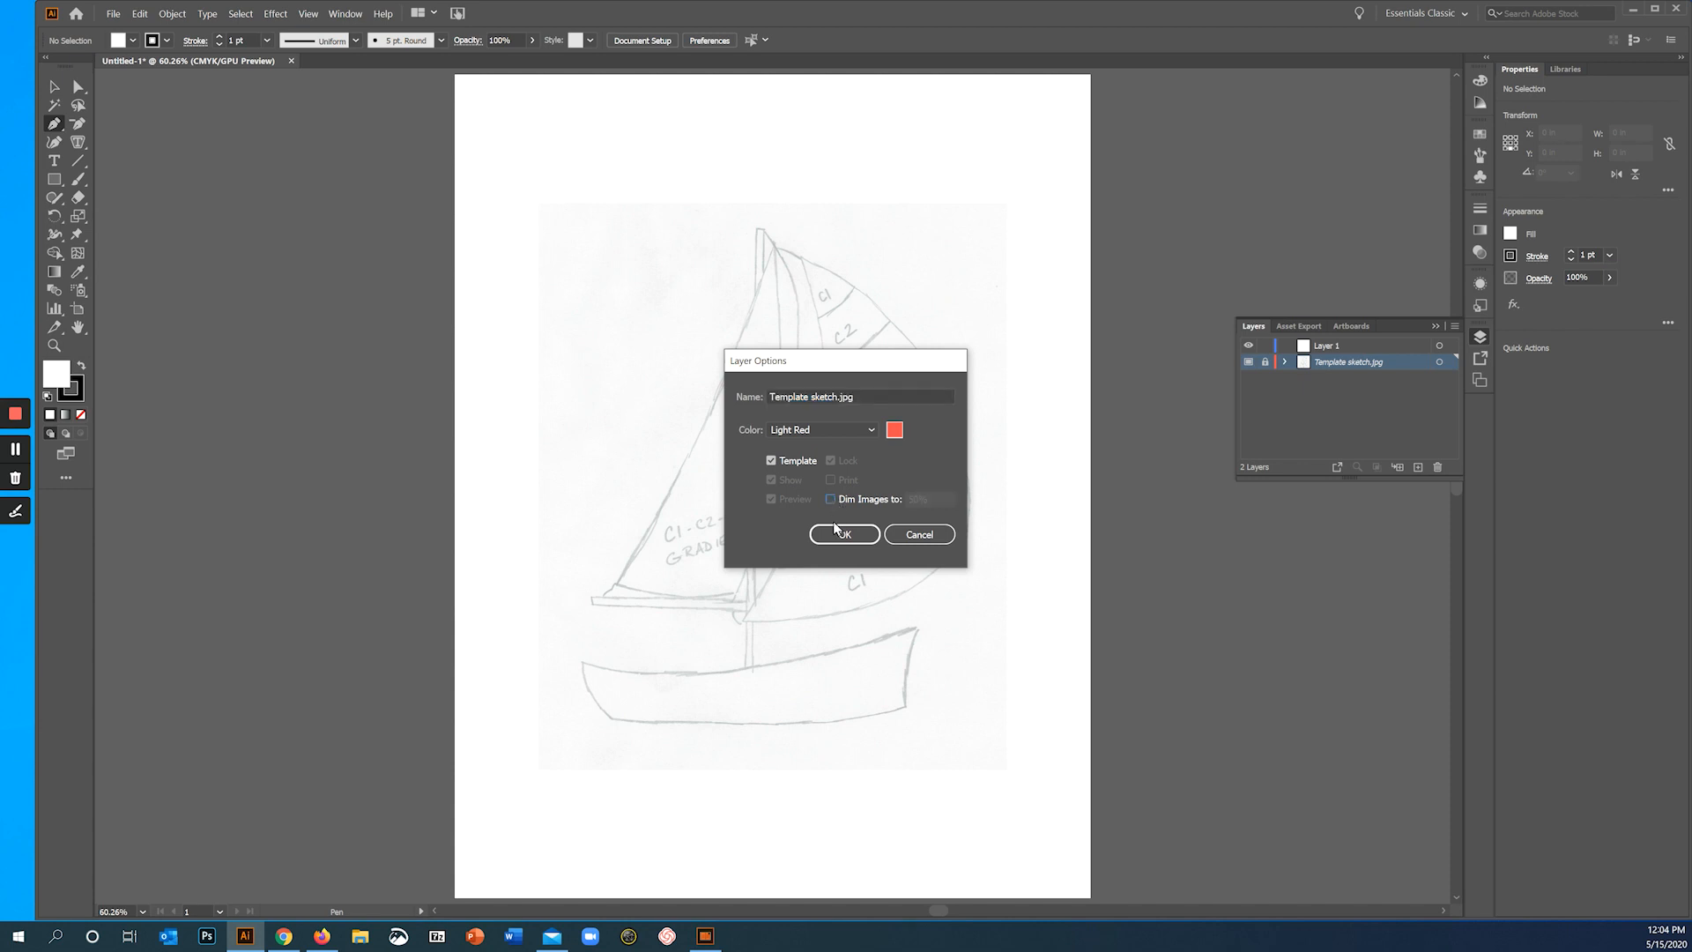
left_click(841, 534)
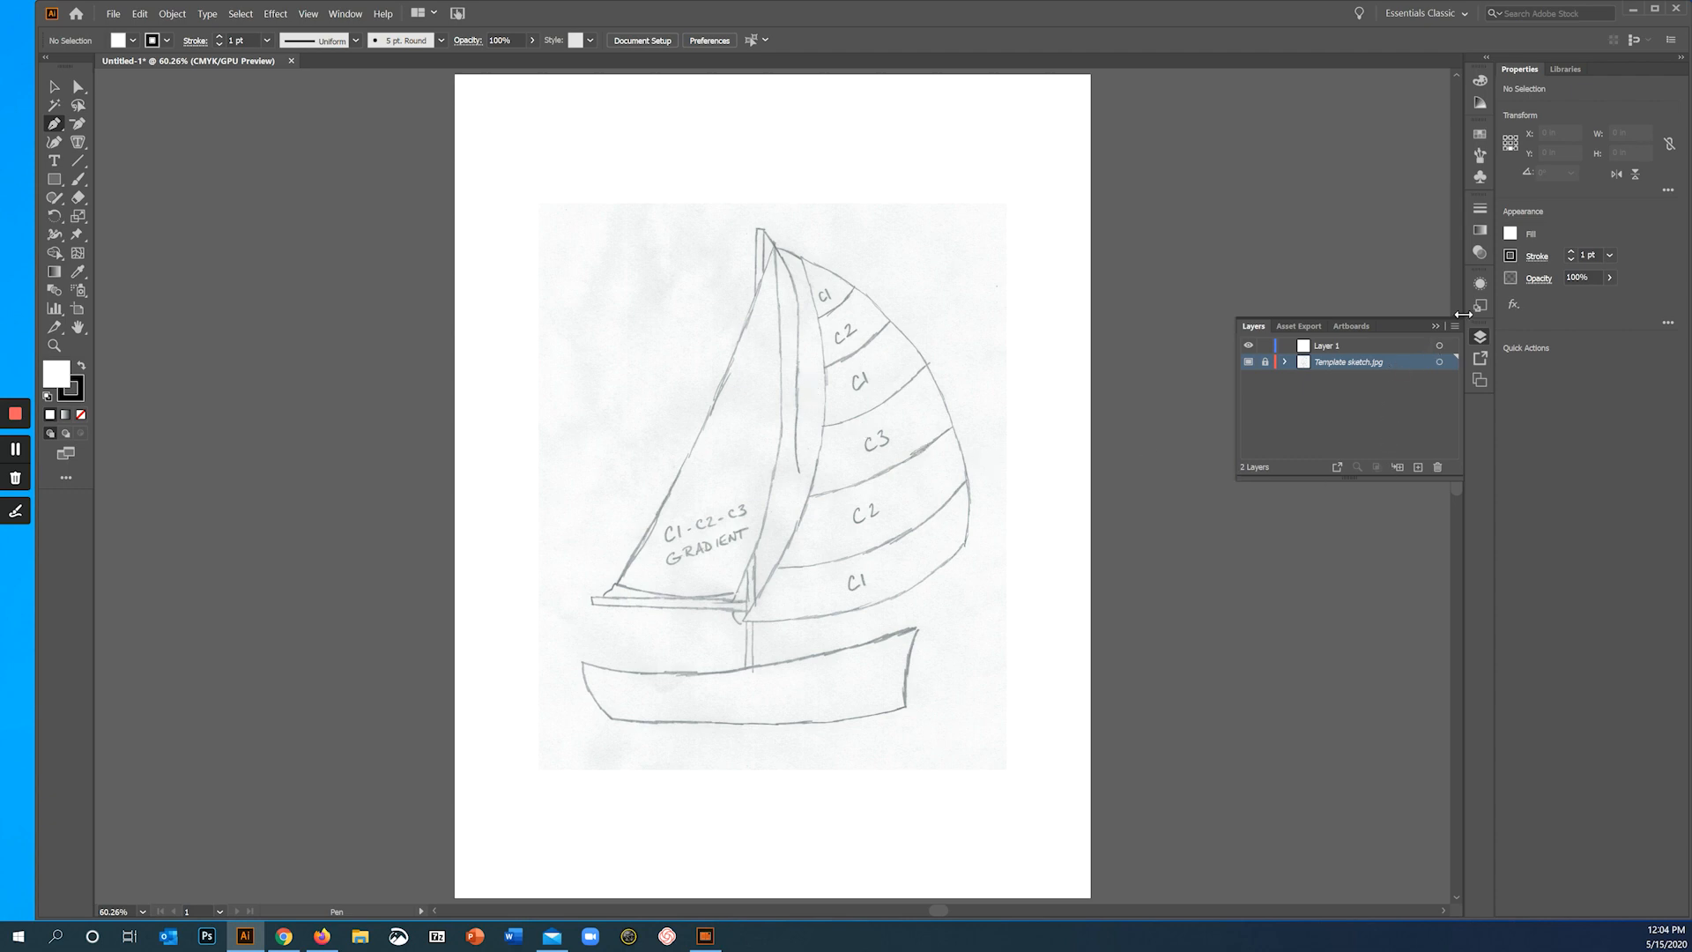
left_click(1454, 327)
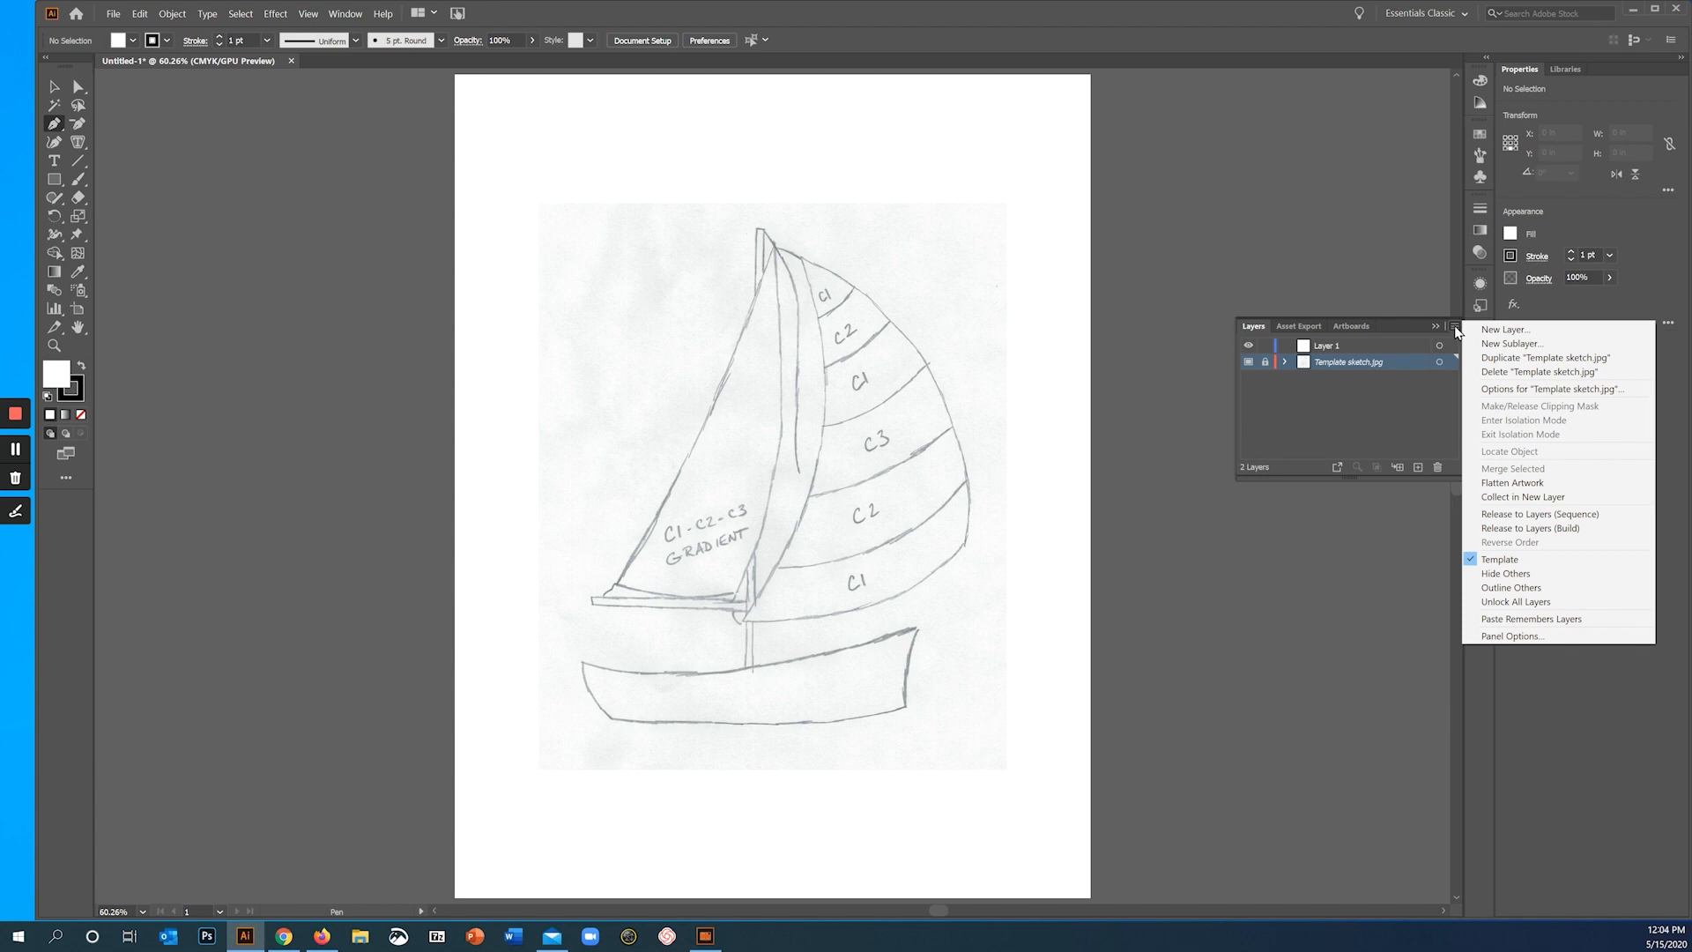
left_click(1353, 447)
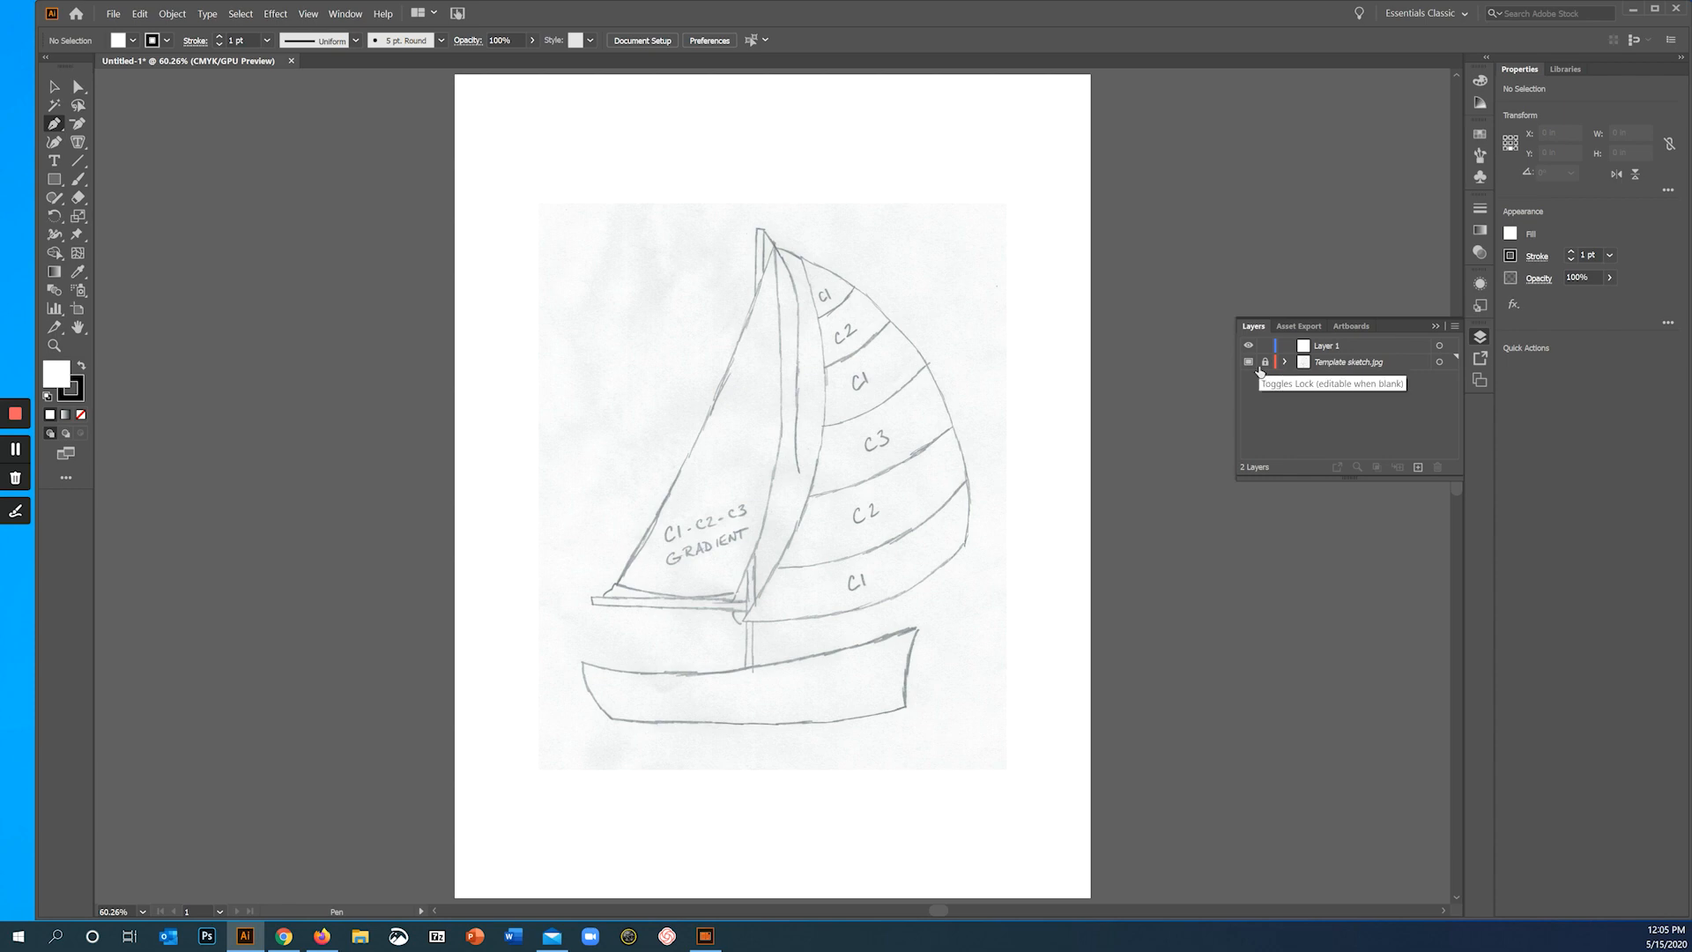
- Rename Layer 1 as Boat Drawing
double_click(1323, 349)
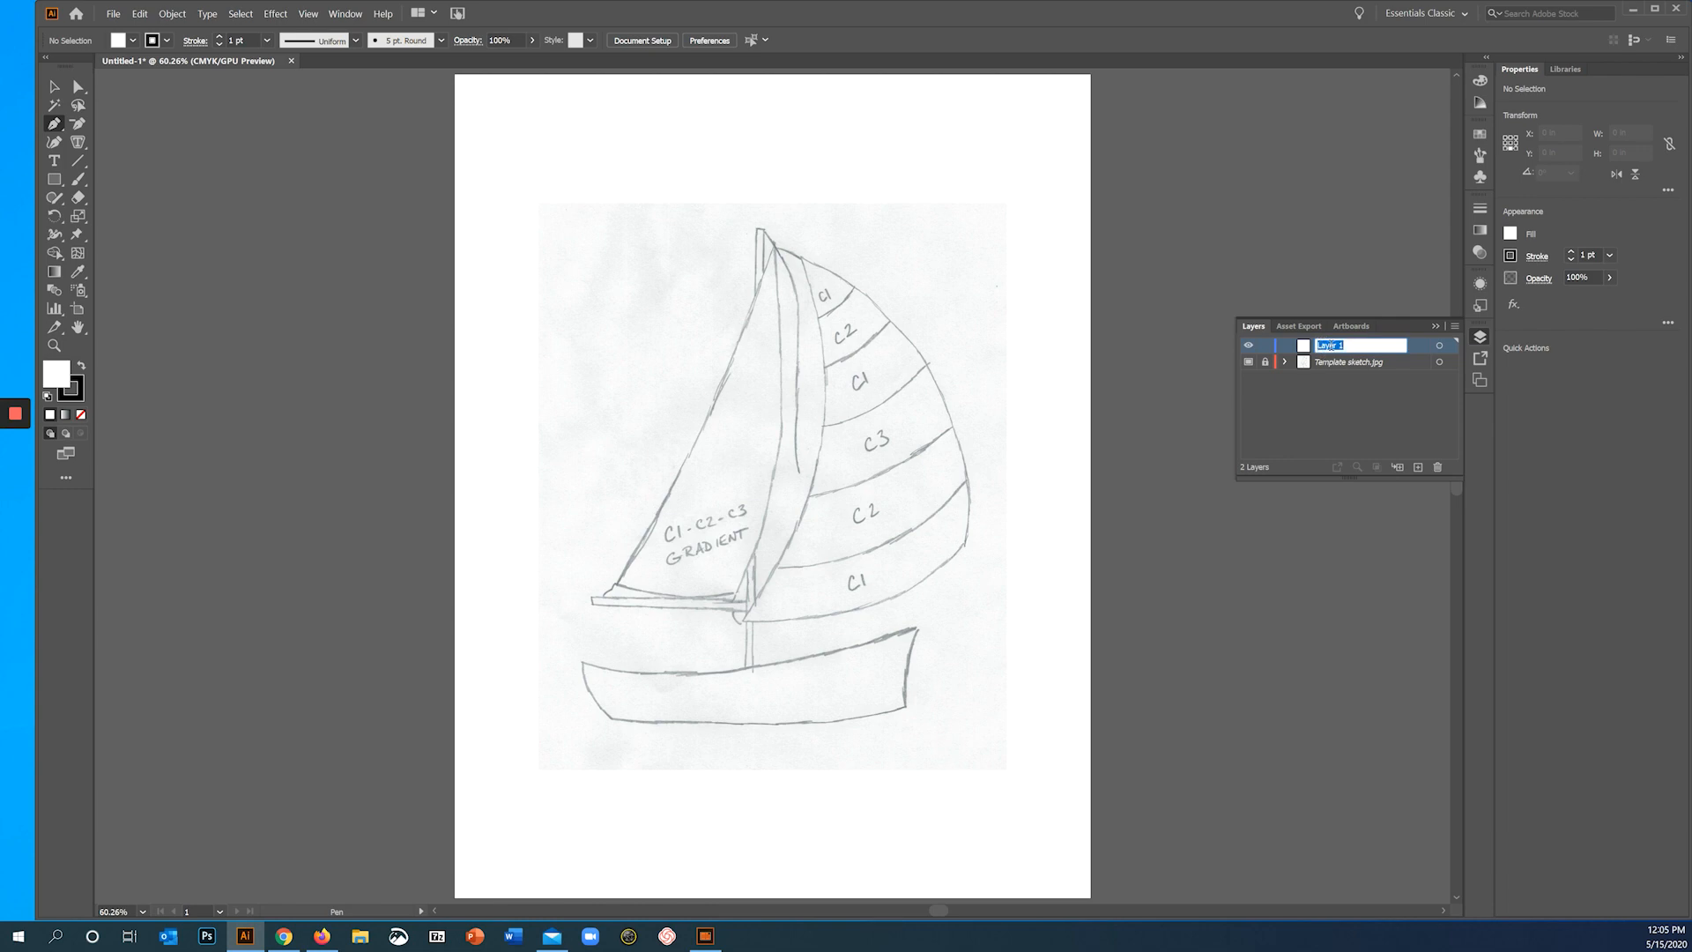
type("Boat Drawing")
key("Return")
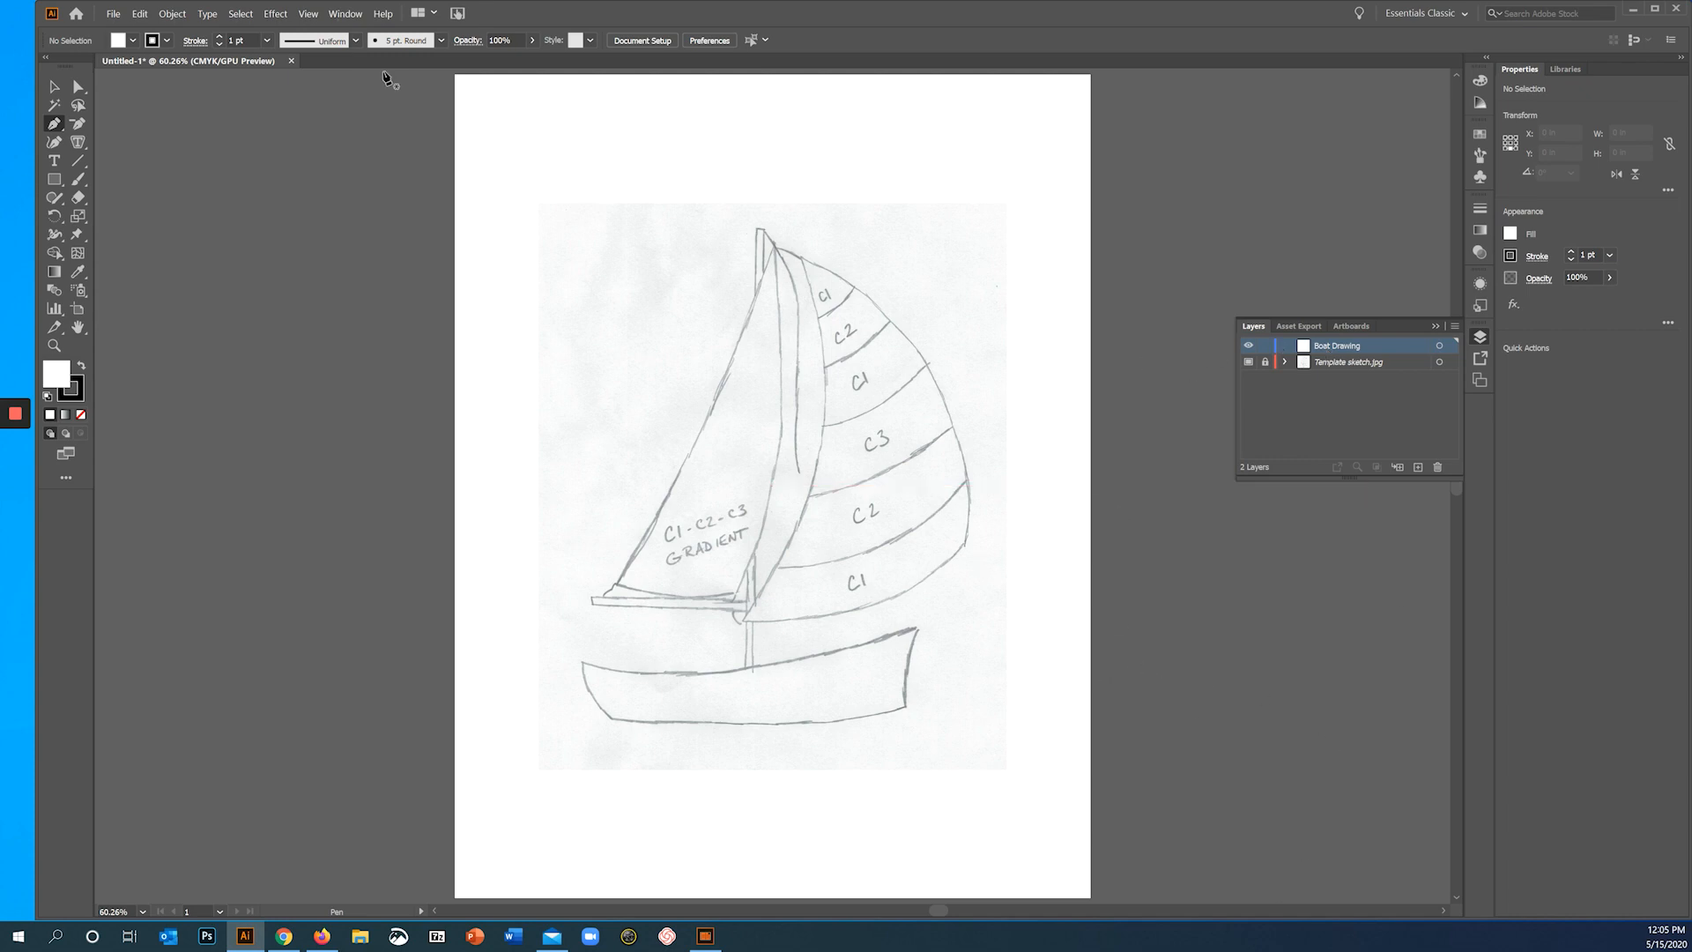
- Save the document as an Illustrator 2020 file in the !!ARV 110 folder, named with the author's name followed by illu2
left_click(112, 15)
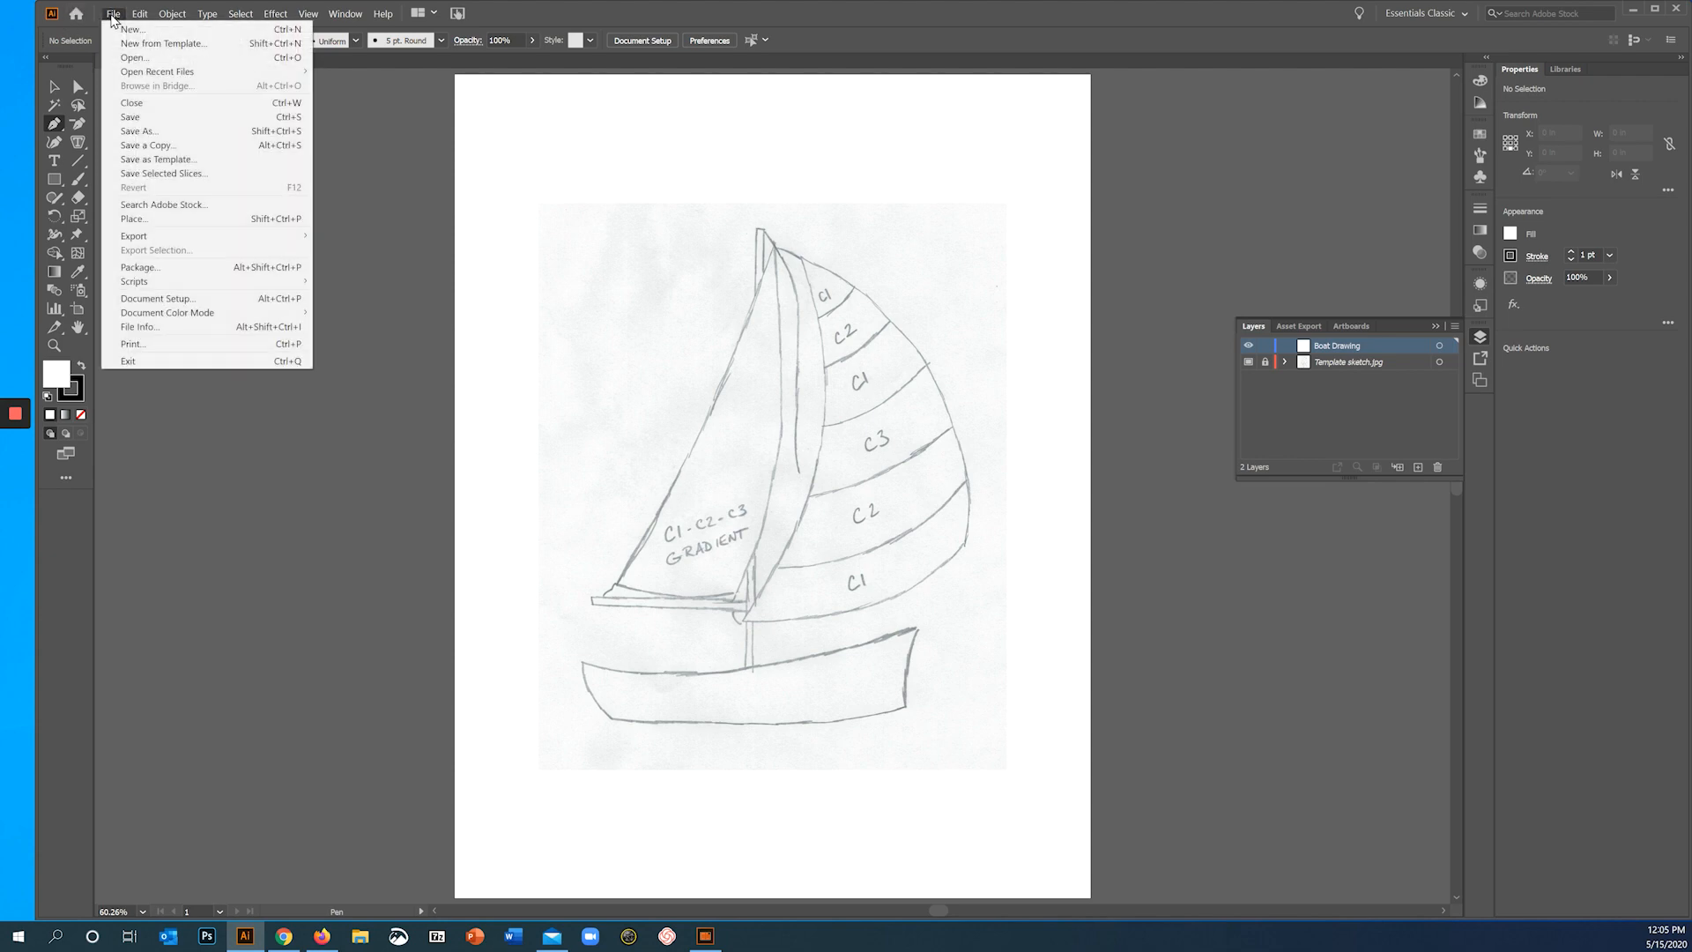
left_click(134, 131)
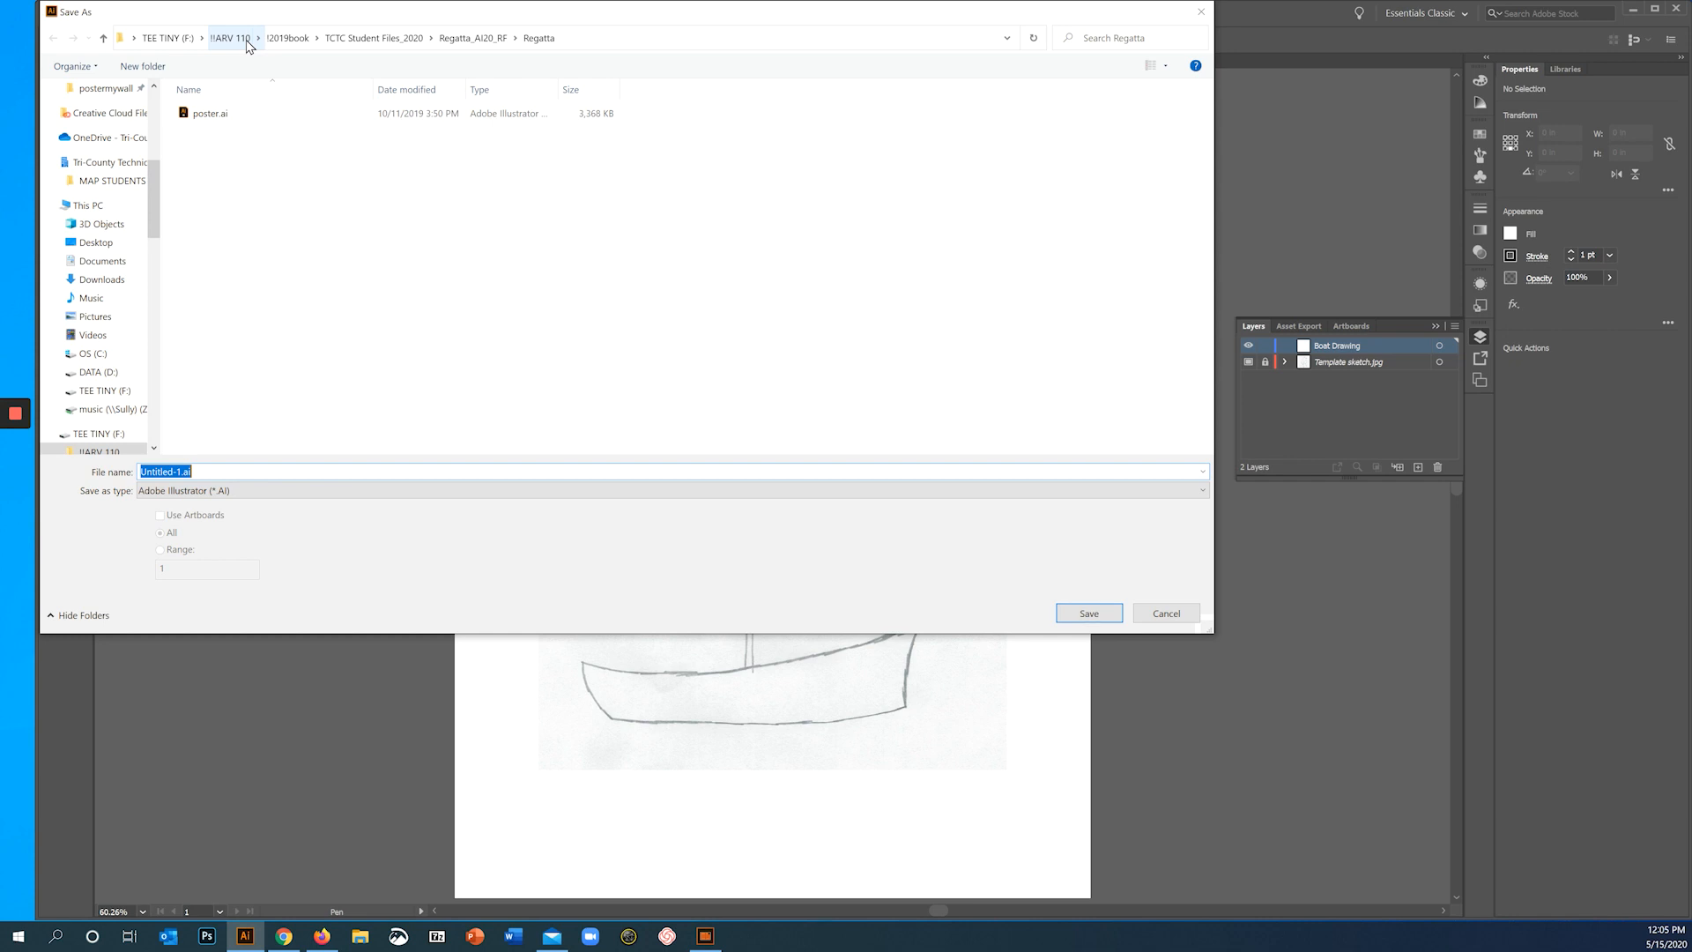
left_click(248, 42)
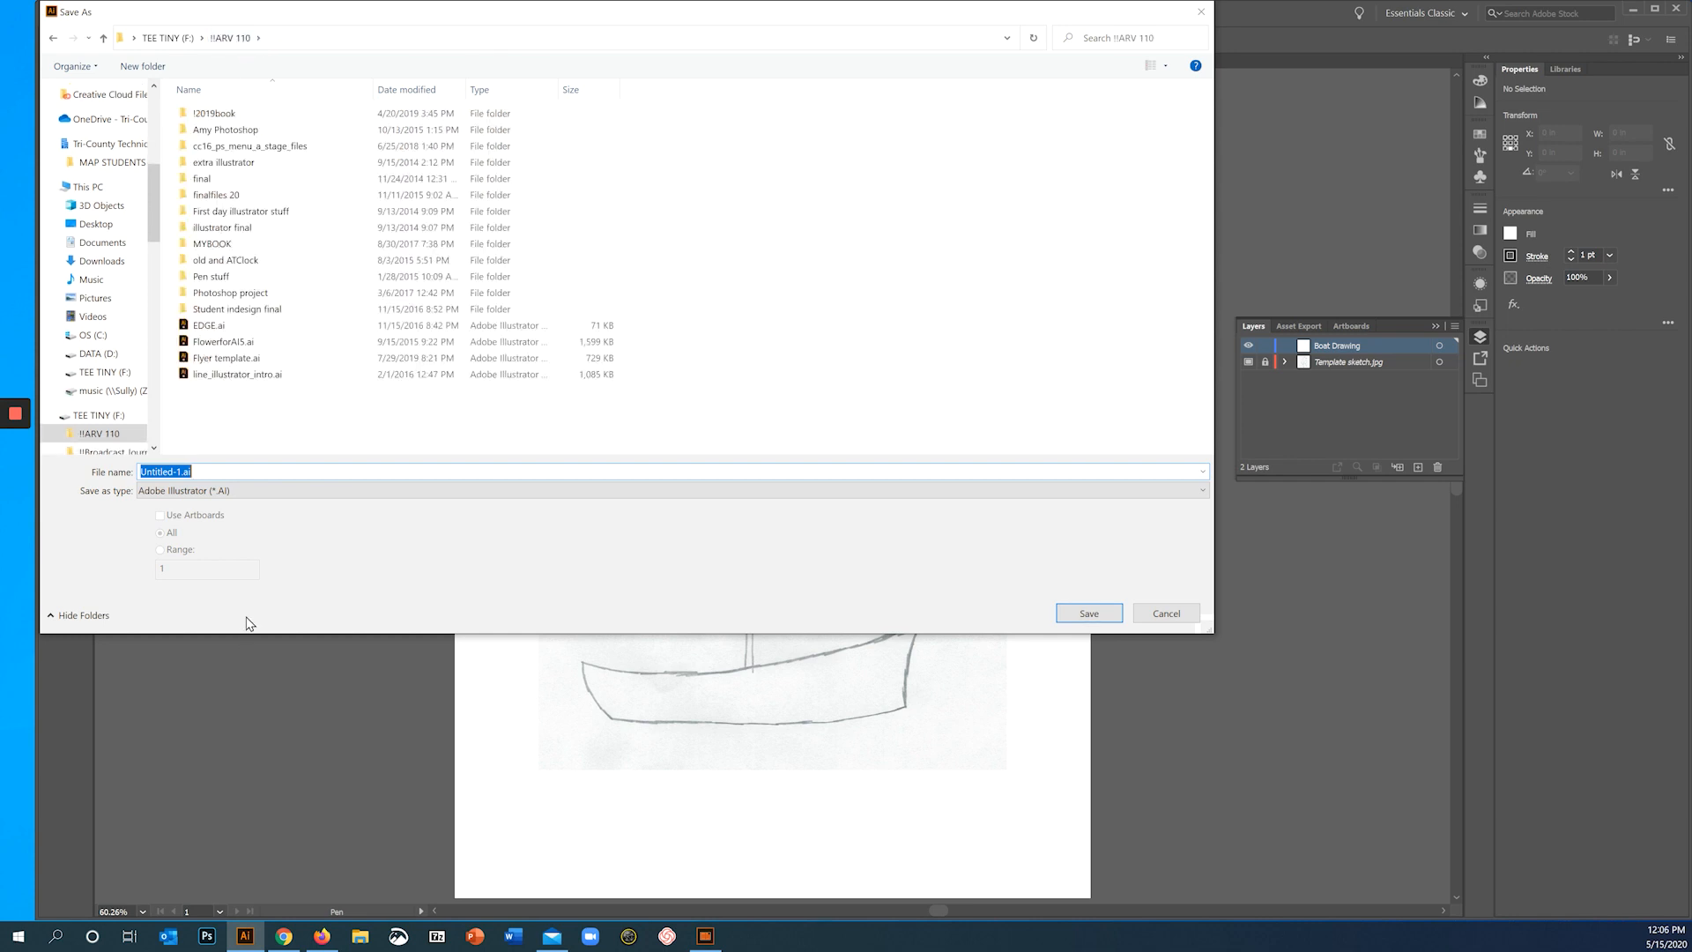
type("RobertsIllu2")
key("Return")
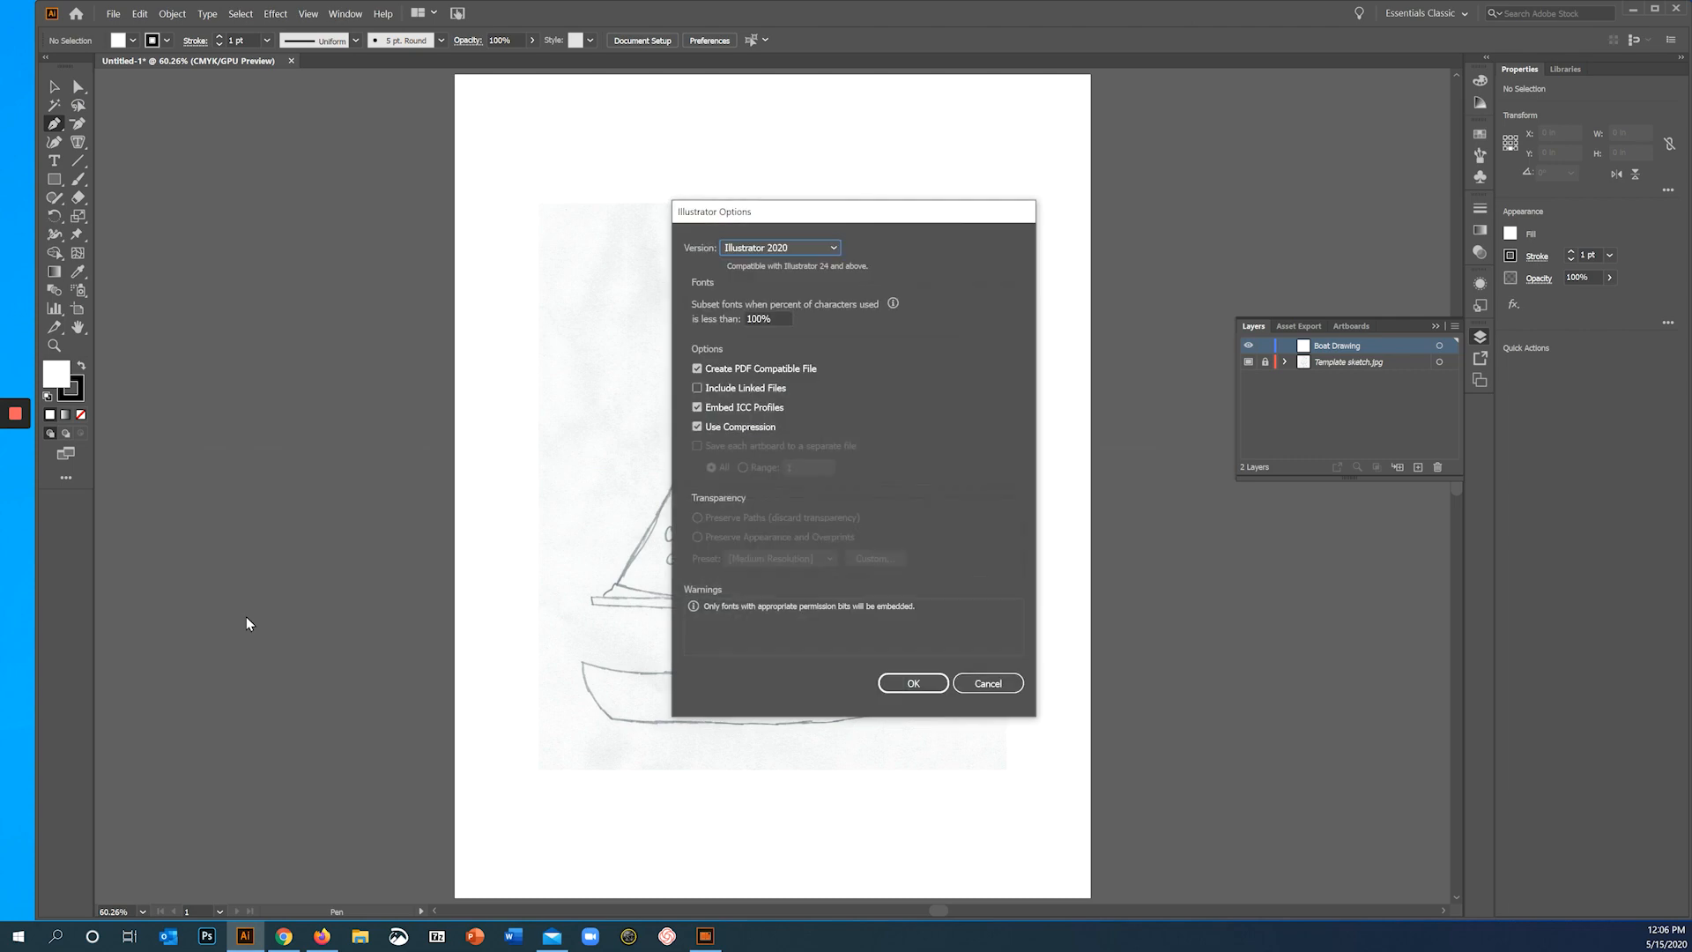
left_click(928, 680)
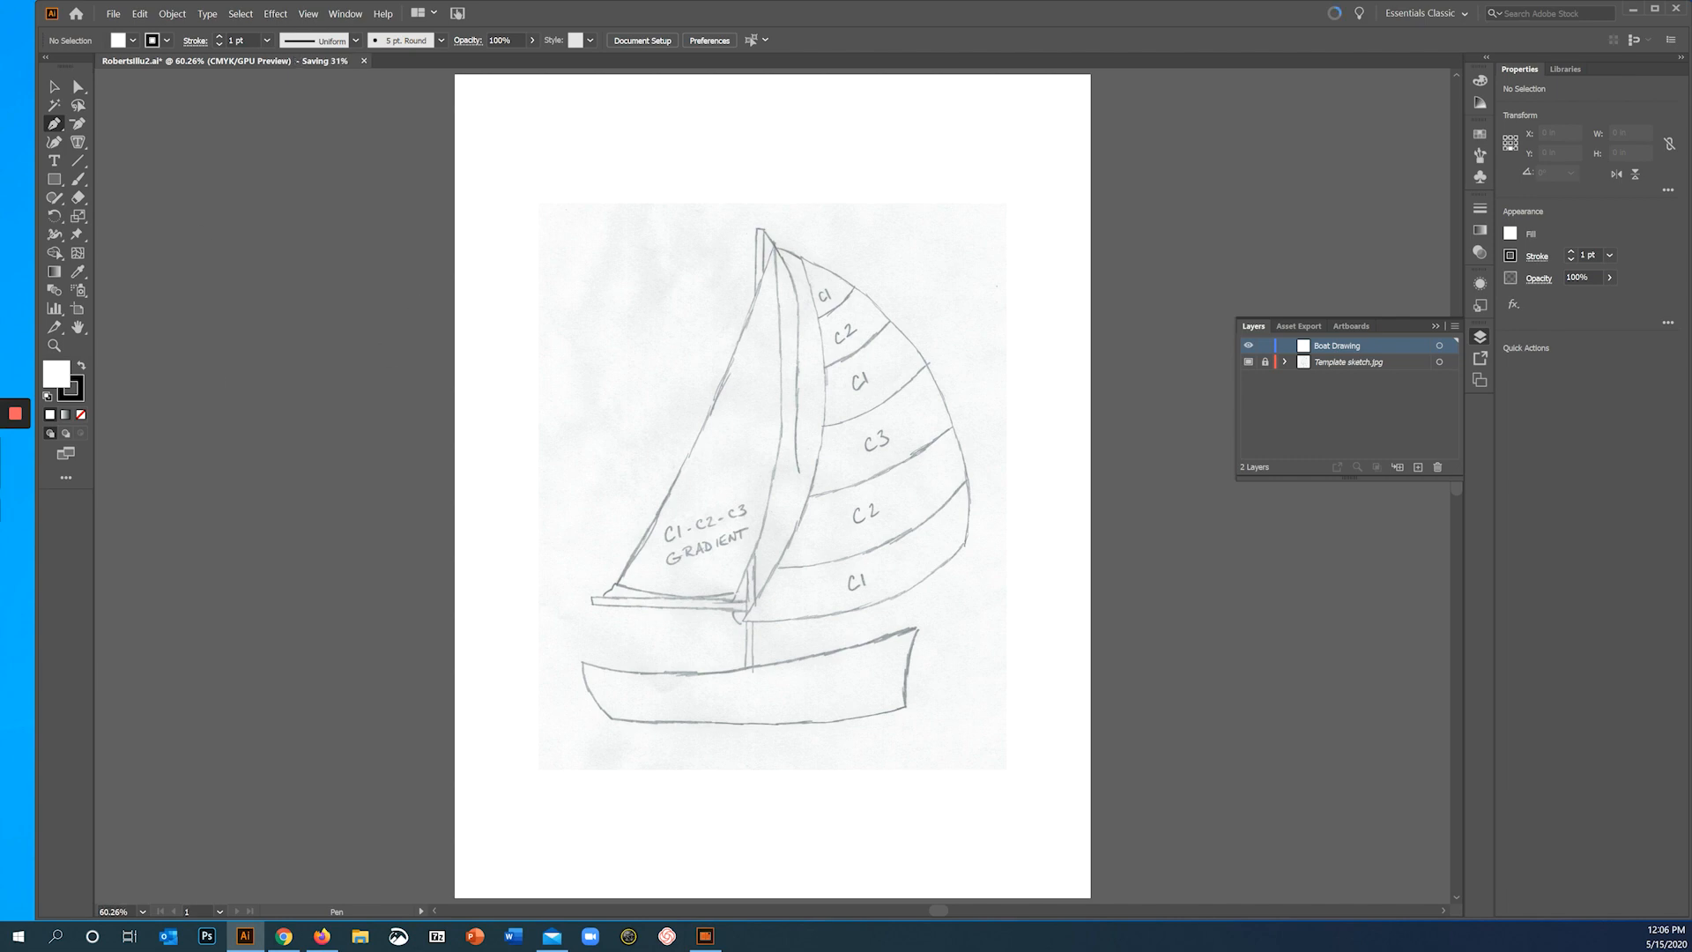
mouse_move(32, 441)
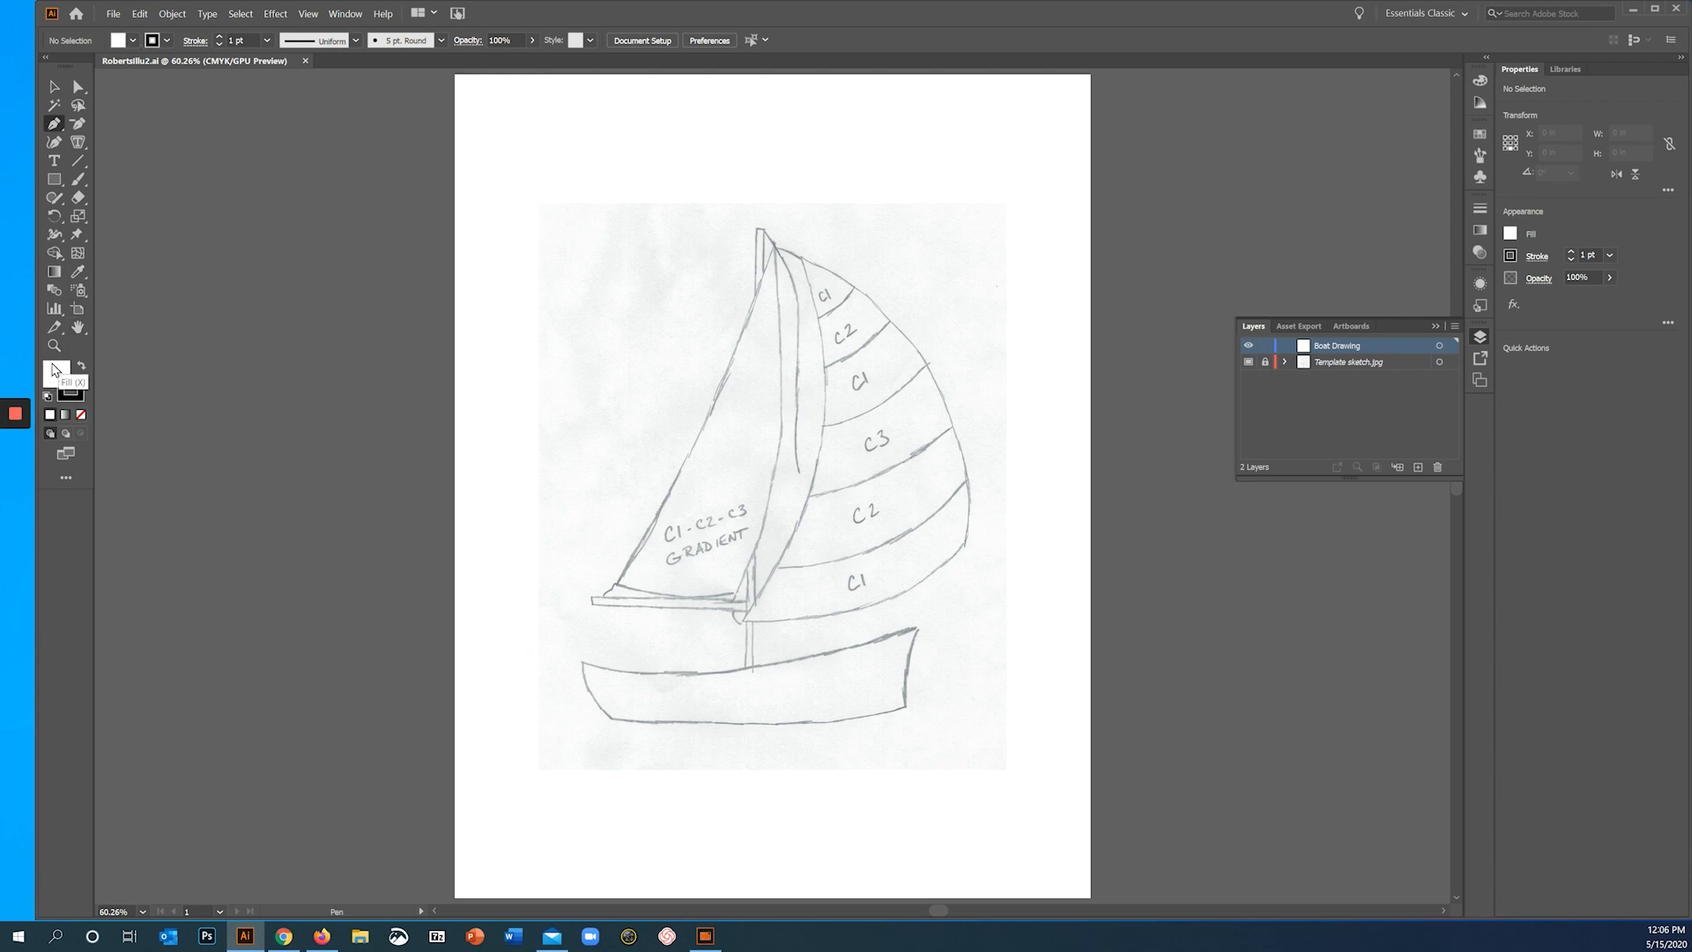
- Set the fill to None and collapse the floating Layers panel to clear the view of the boat hull
left_click(80, 414)
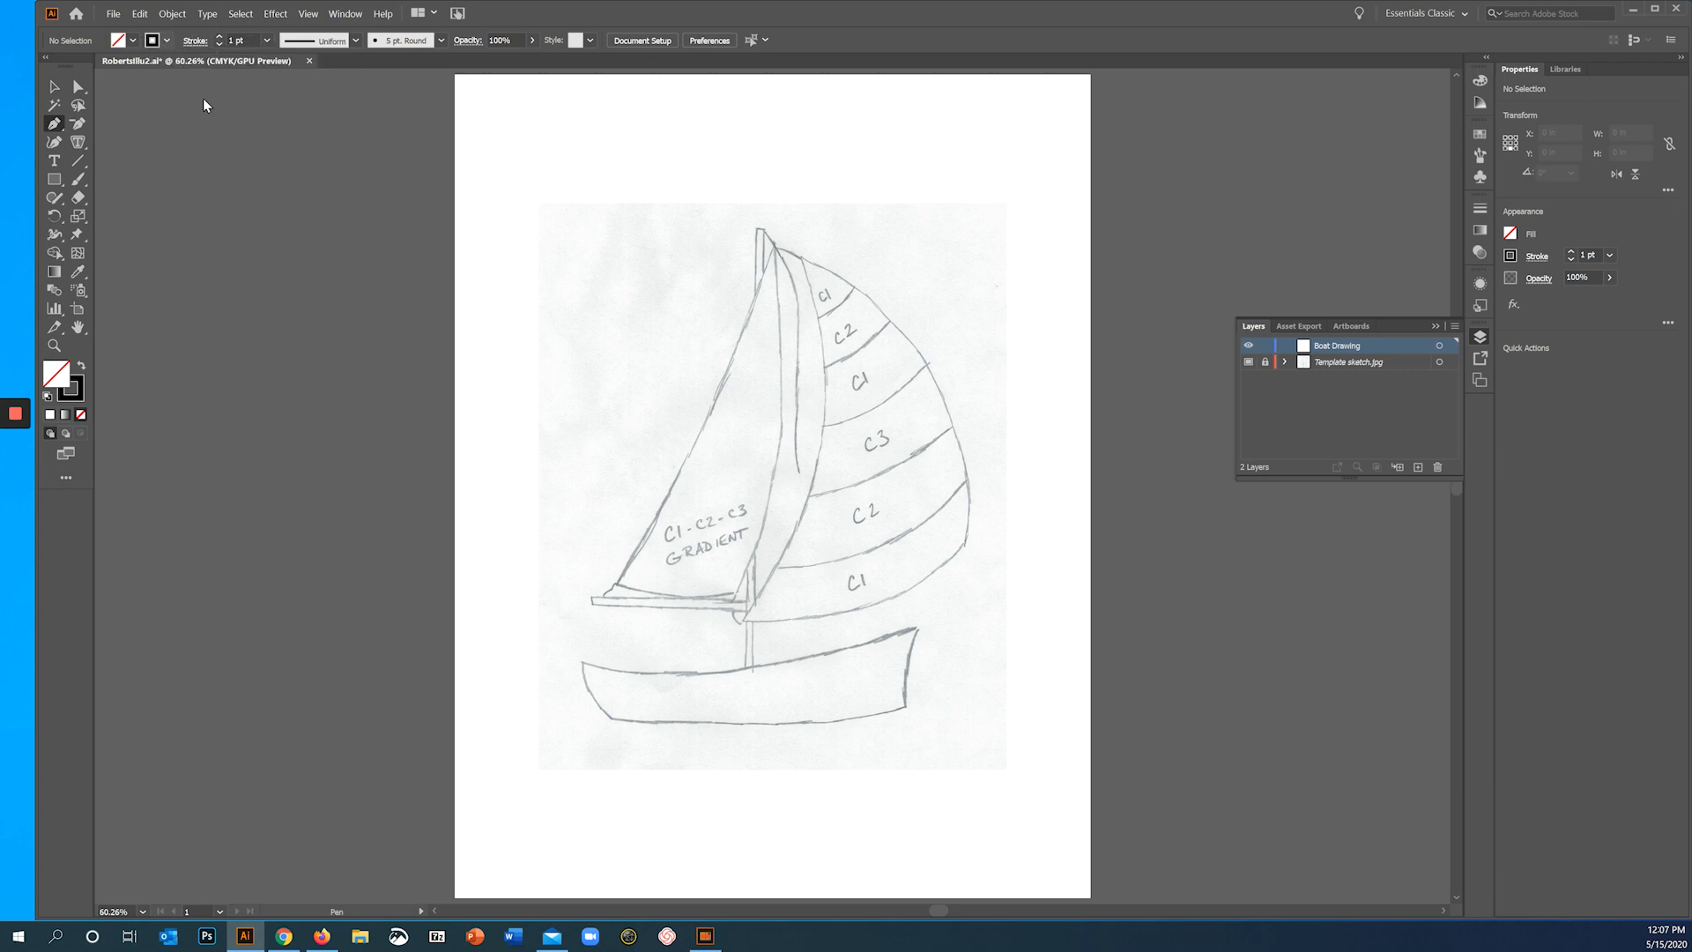
key("alt")
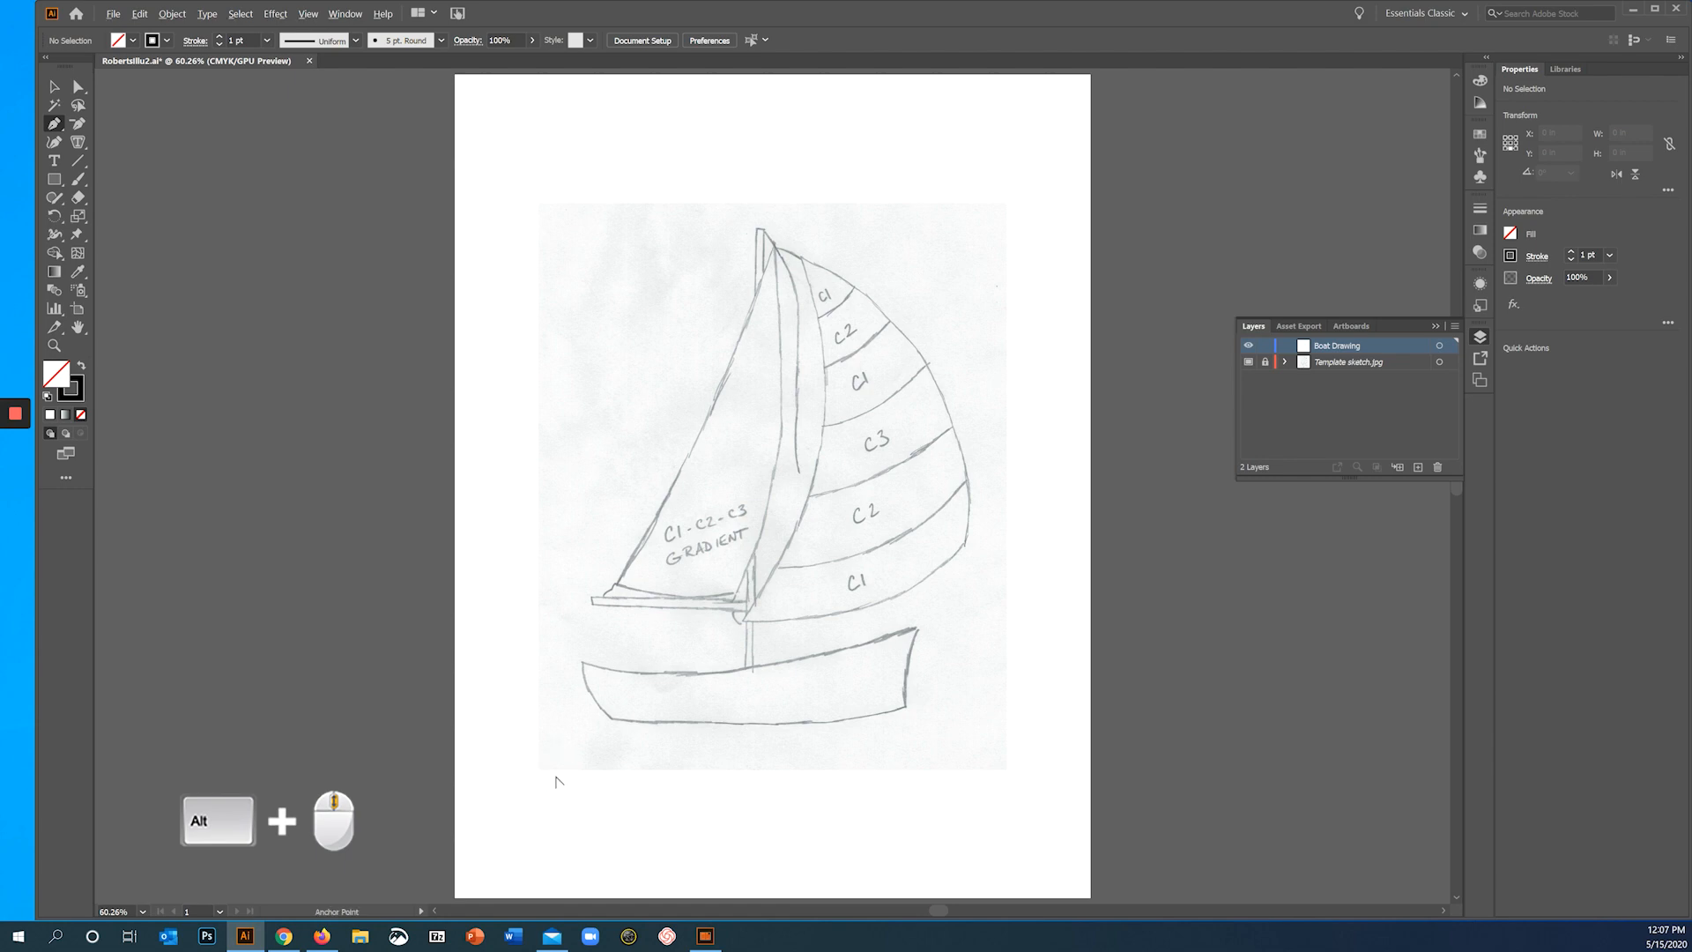
scroll(555, 781, "up", 5, "alt")
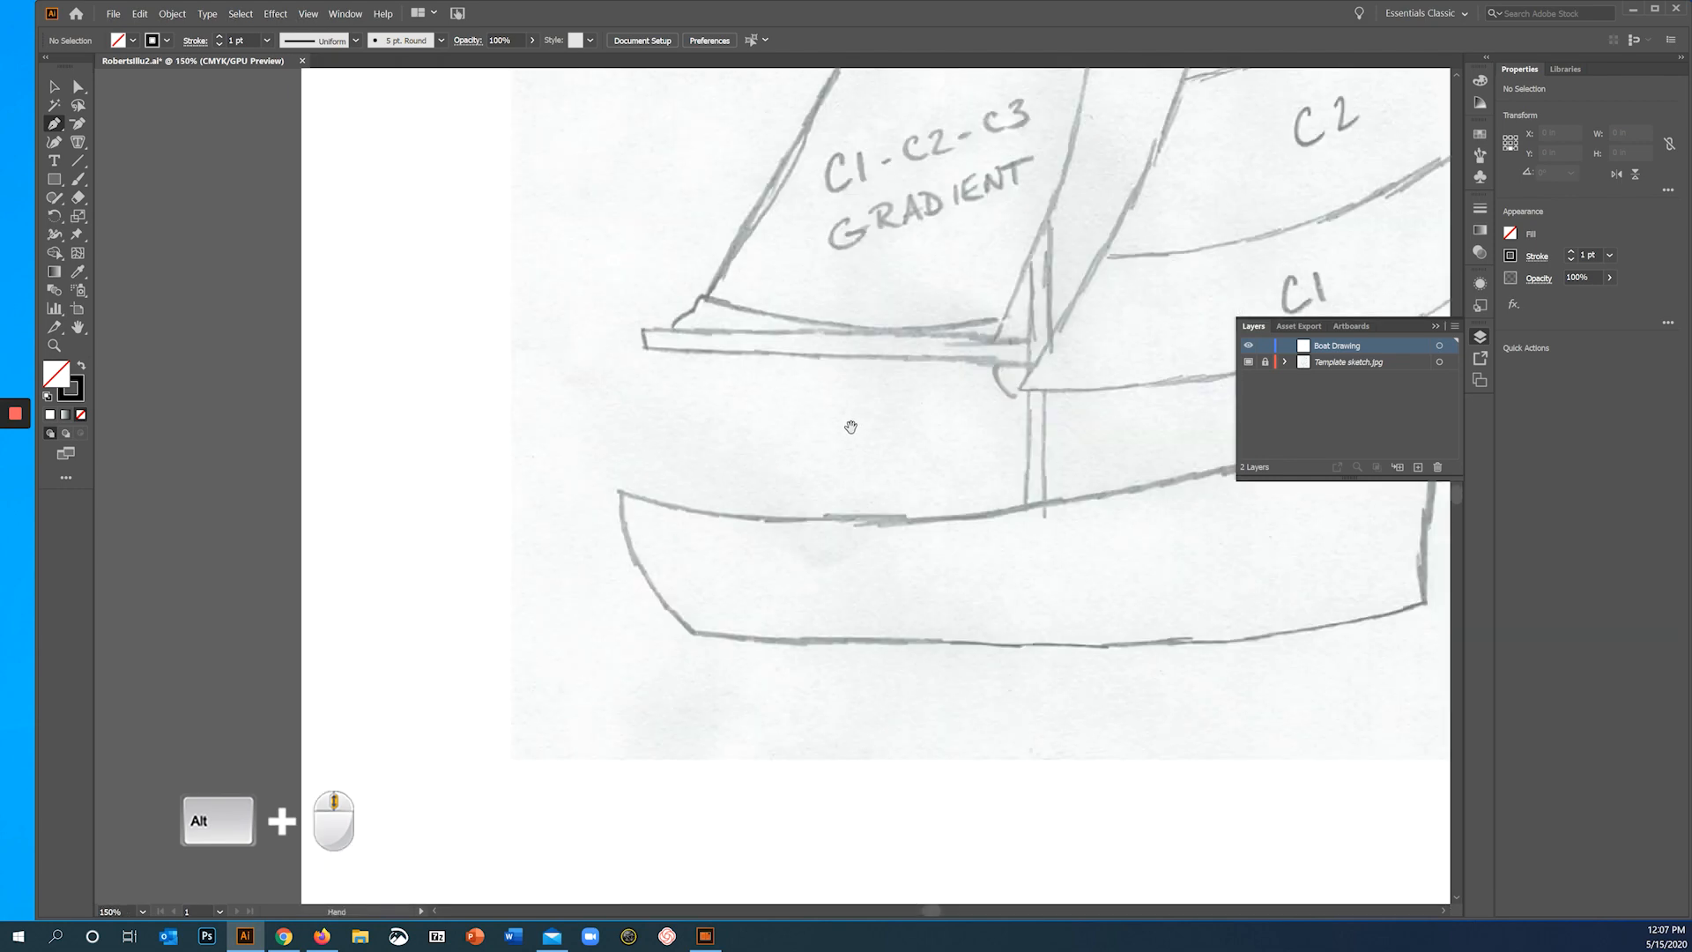
mouse_move(850, 426)
left_mouse_down()
mouse_move(748, 382)
mouse_move(575, 231)
left_mouse_up()
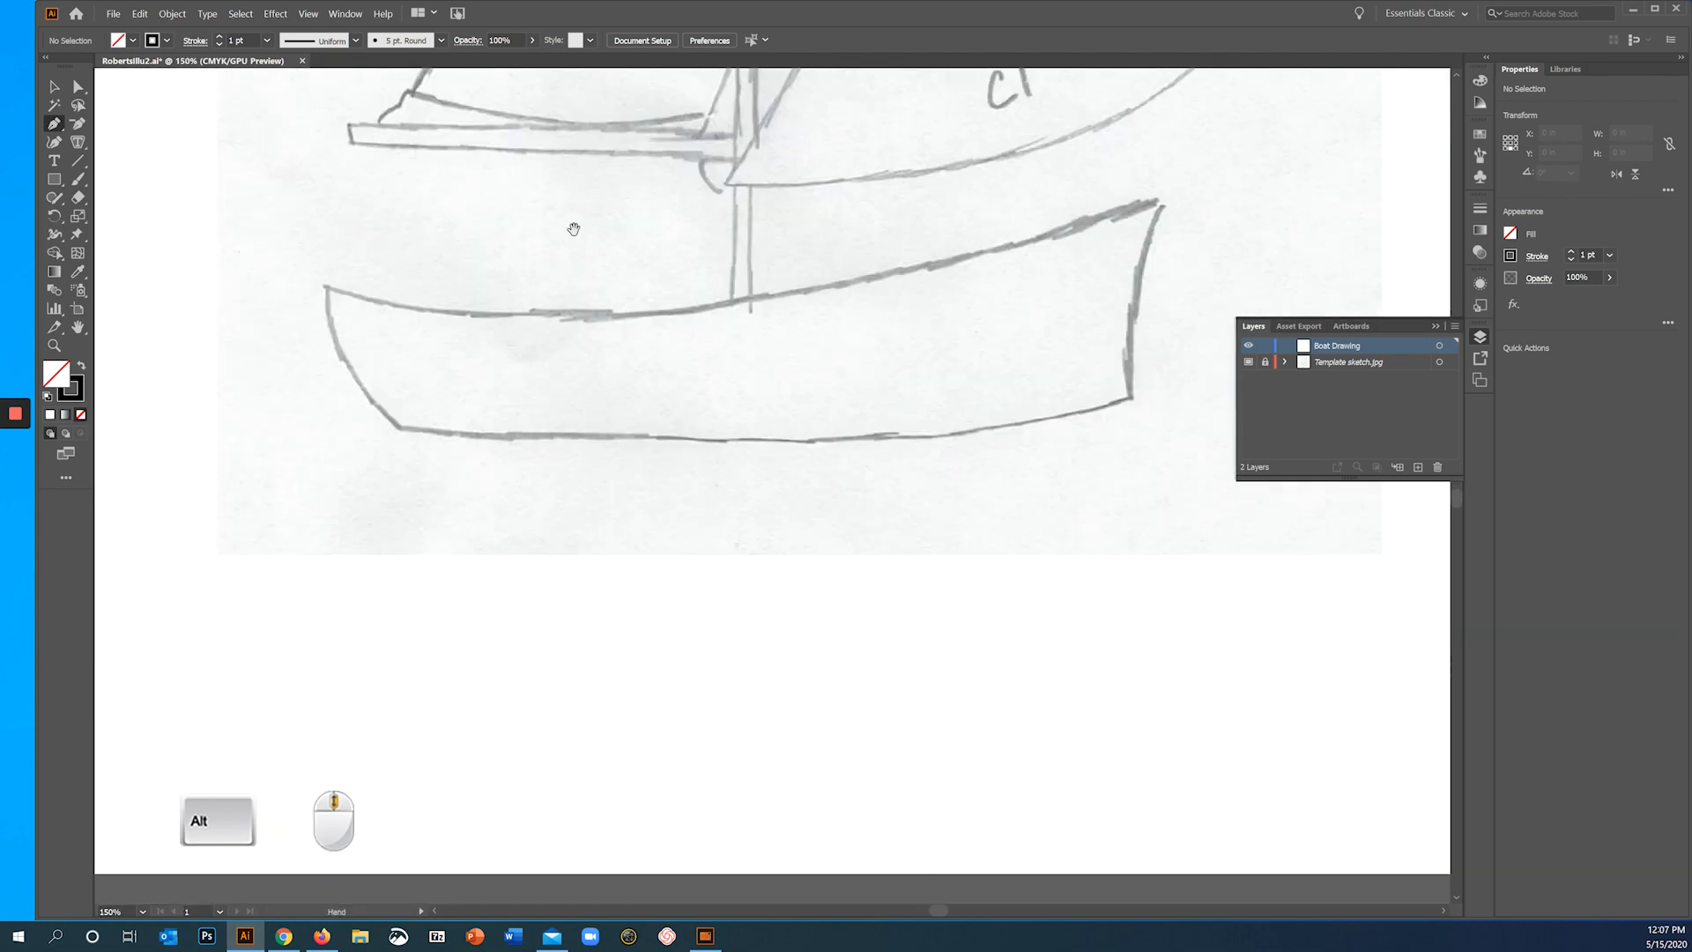
left_click(1432, 327)
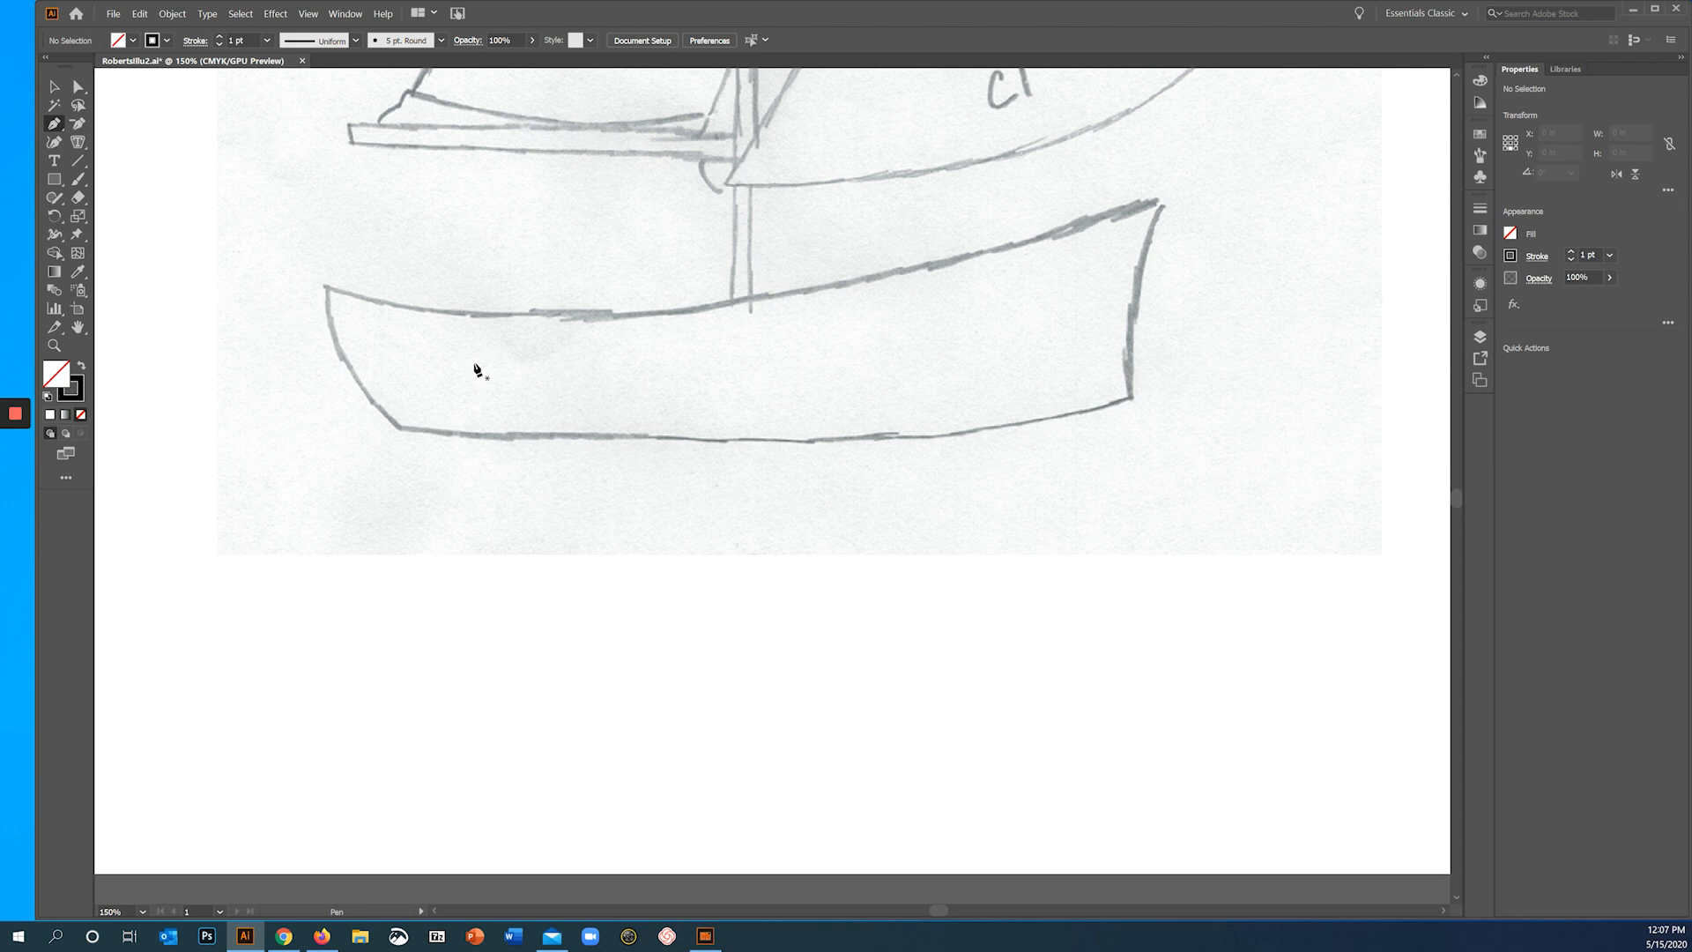
- Trace the boat hull with the Pen tool as a closed path, curving its segments and breaking the handle at the lower stern corner
key("p")
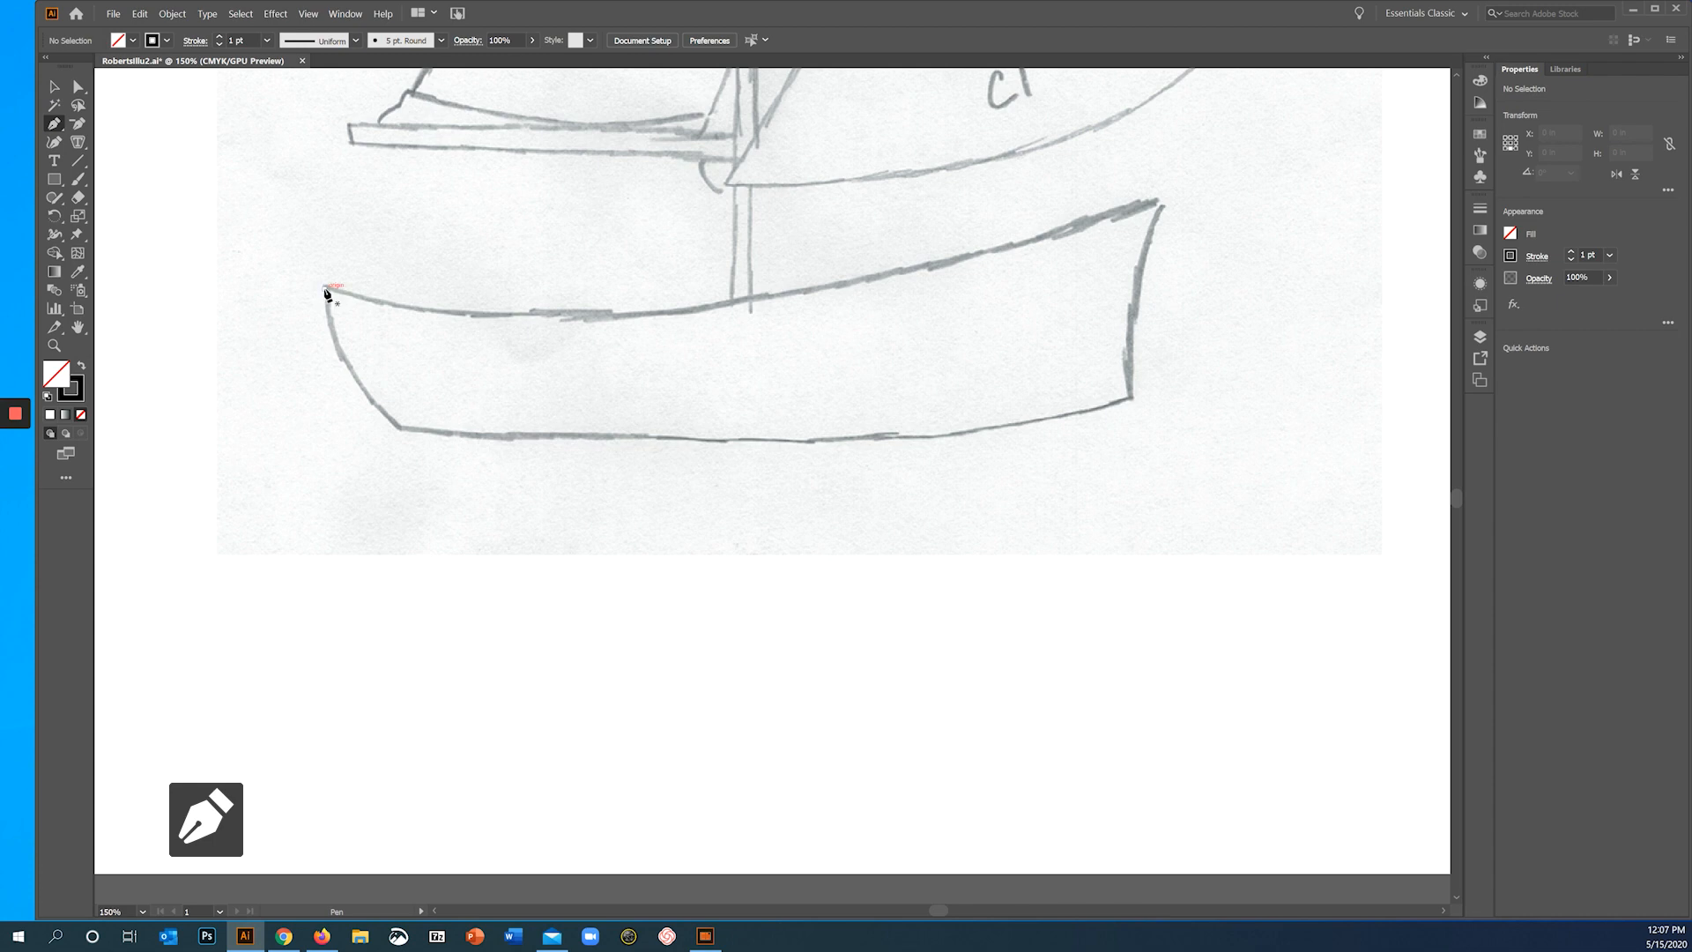
left_click(325, 289)
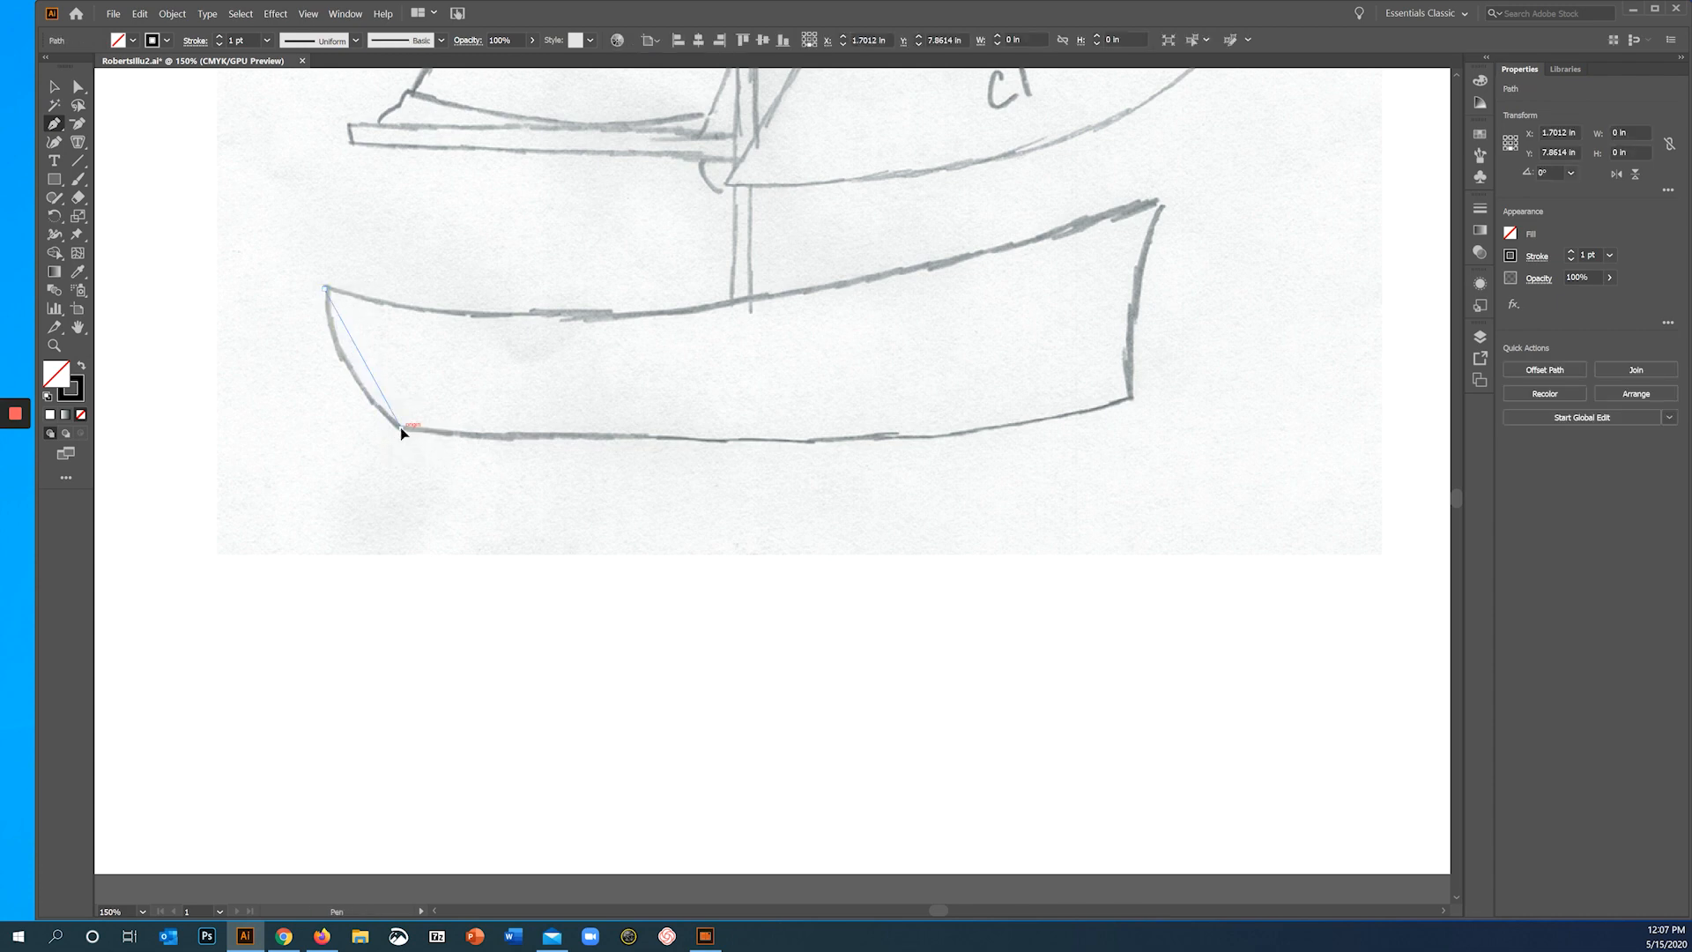
left_click_drag(401, 429, 483, 493)
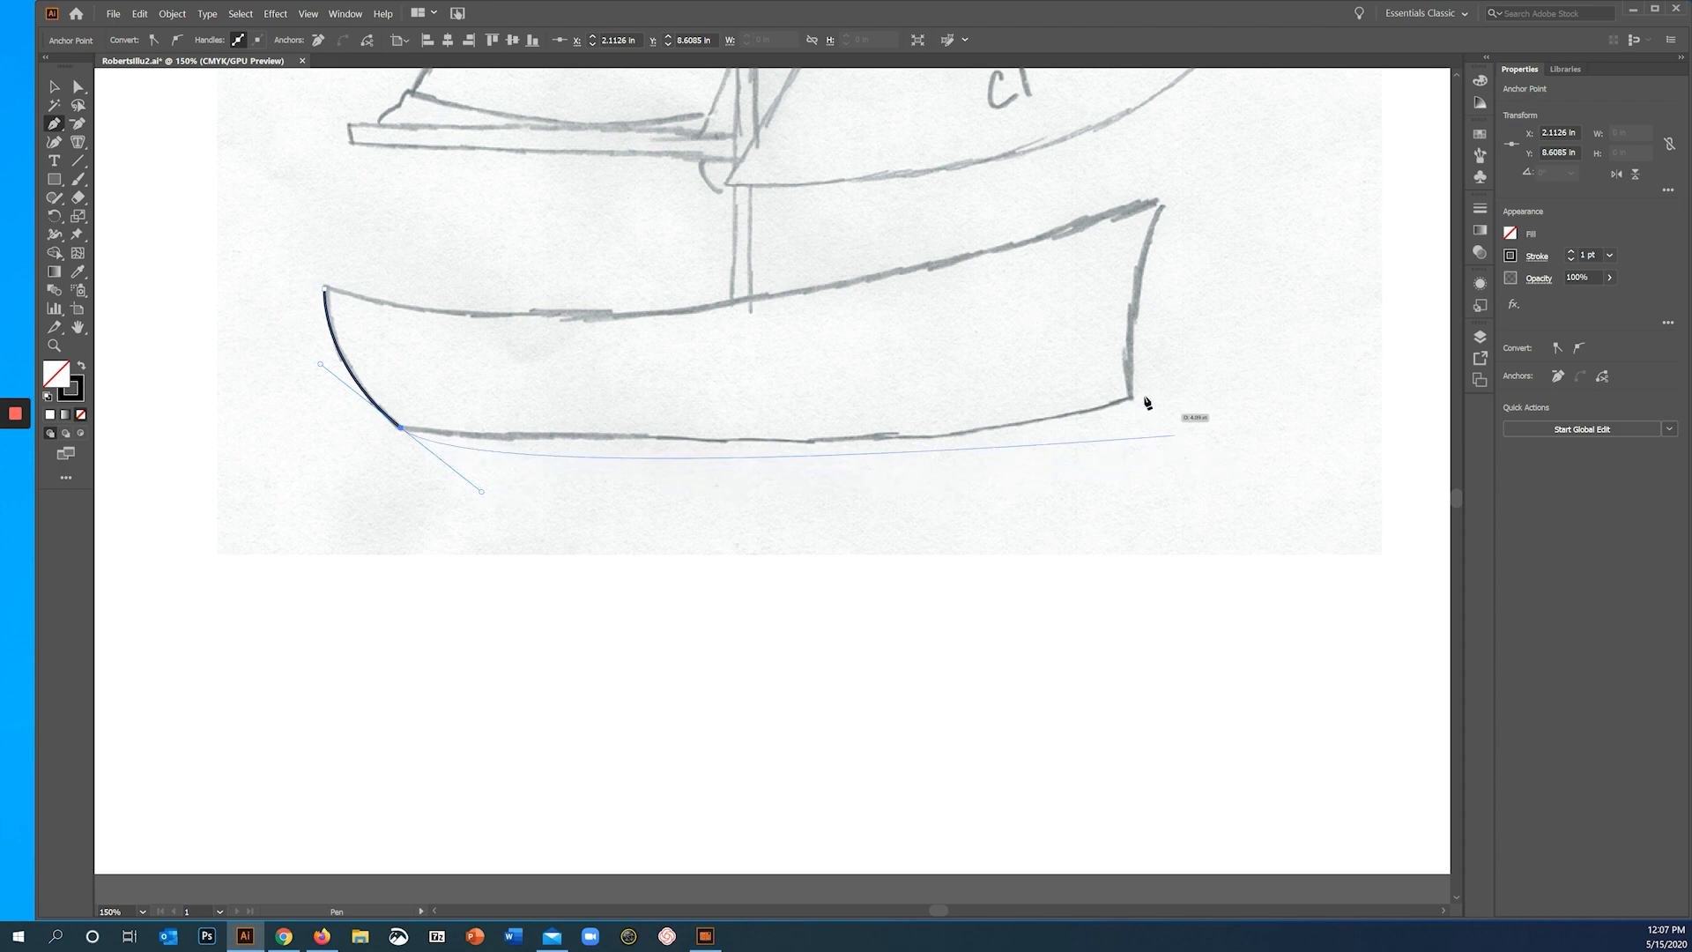
mouse_move(1132, 400)
left_mouse_down()
mouse_move(1198, 332)
mouse_move(1203, 367)
left_mouse_up()
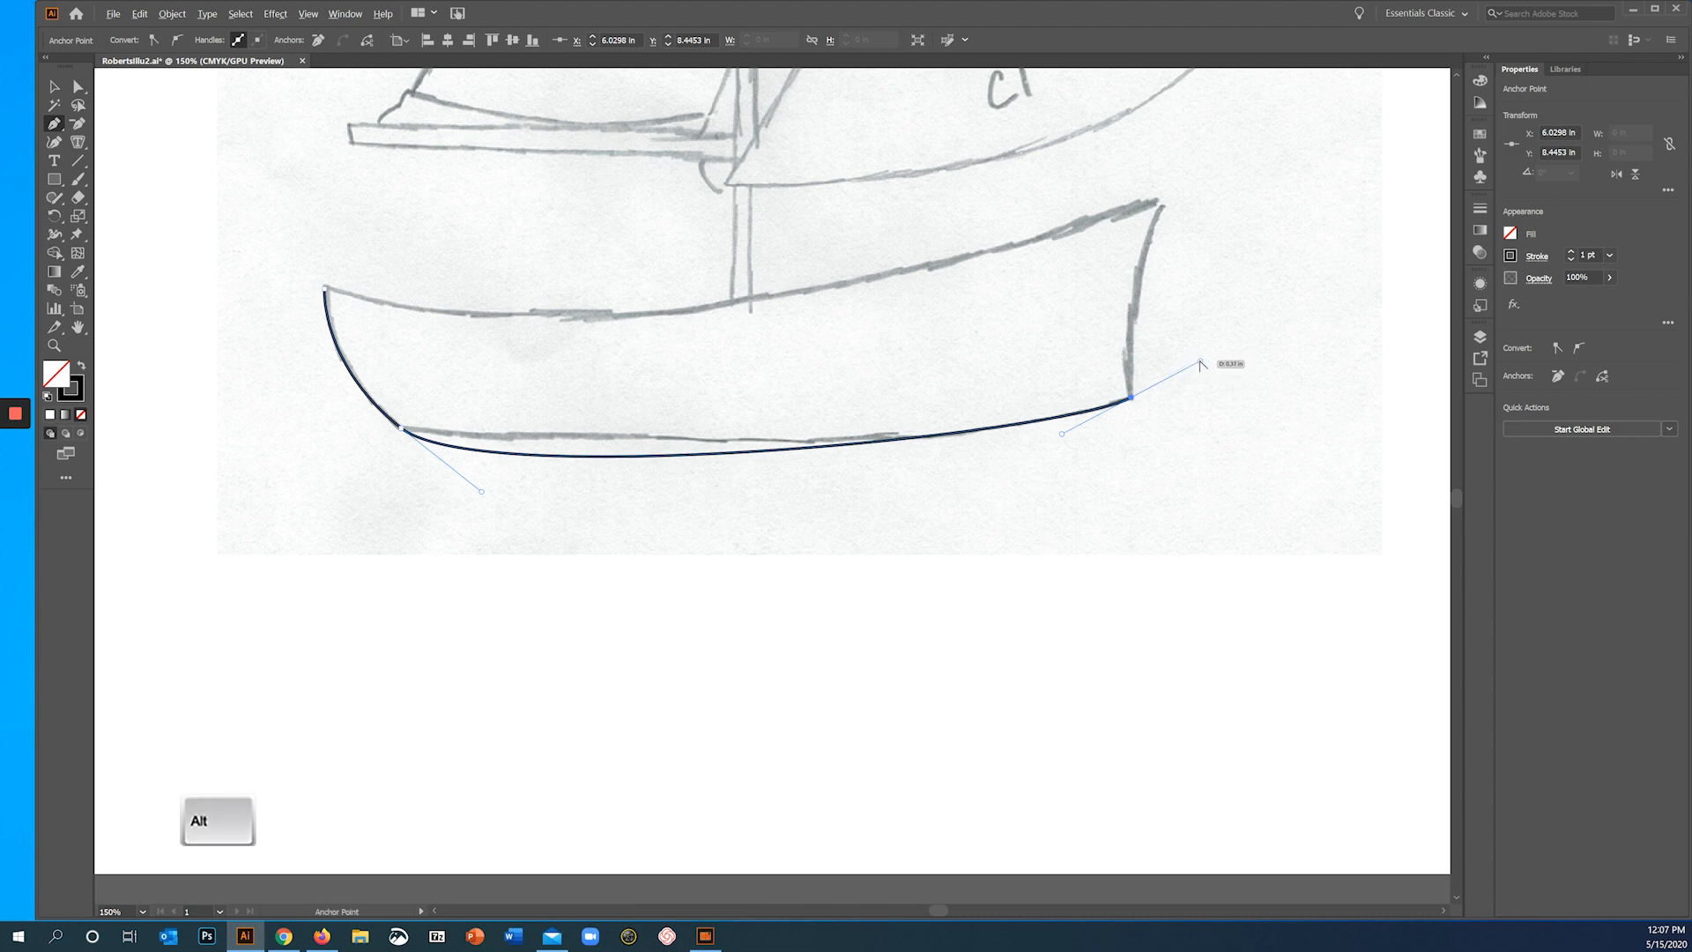
mouse_move(1199, 361)
left_mouse_down("alt")
mouse_move(1136, 348)
mouse_move(1125, 324)
left_mouse_up("alt")
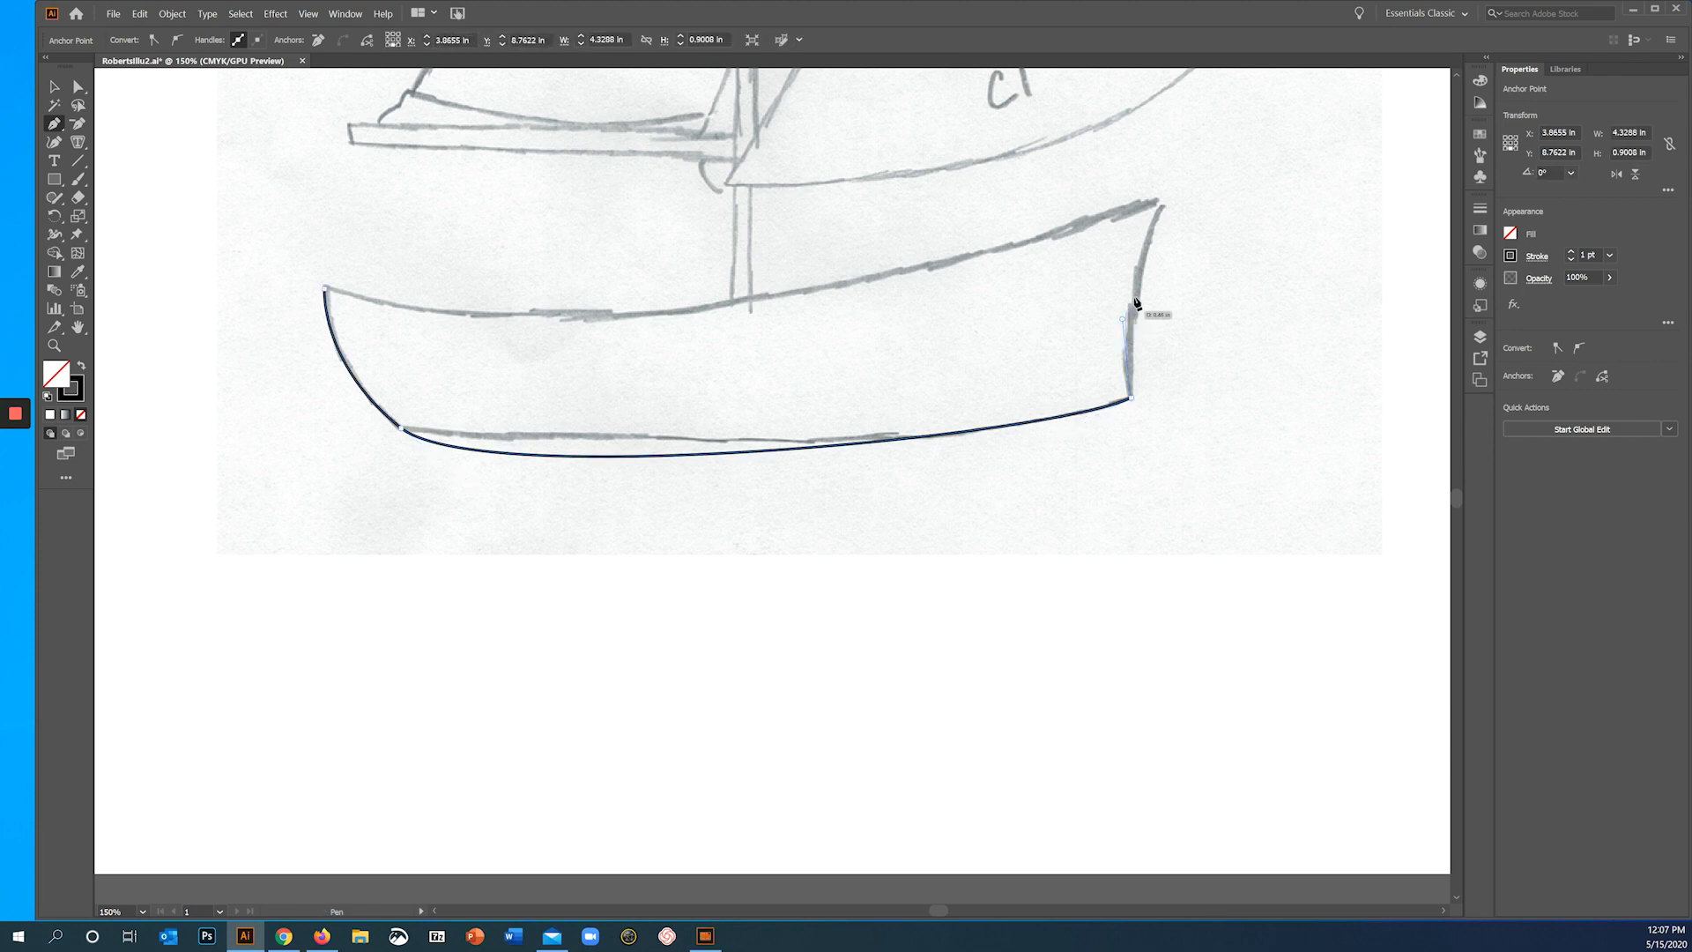
left_click(1160, 203)
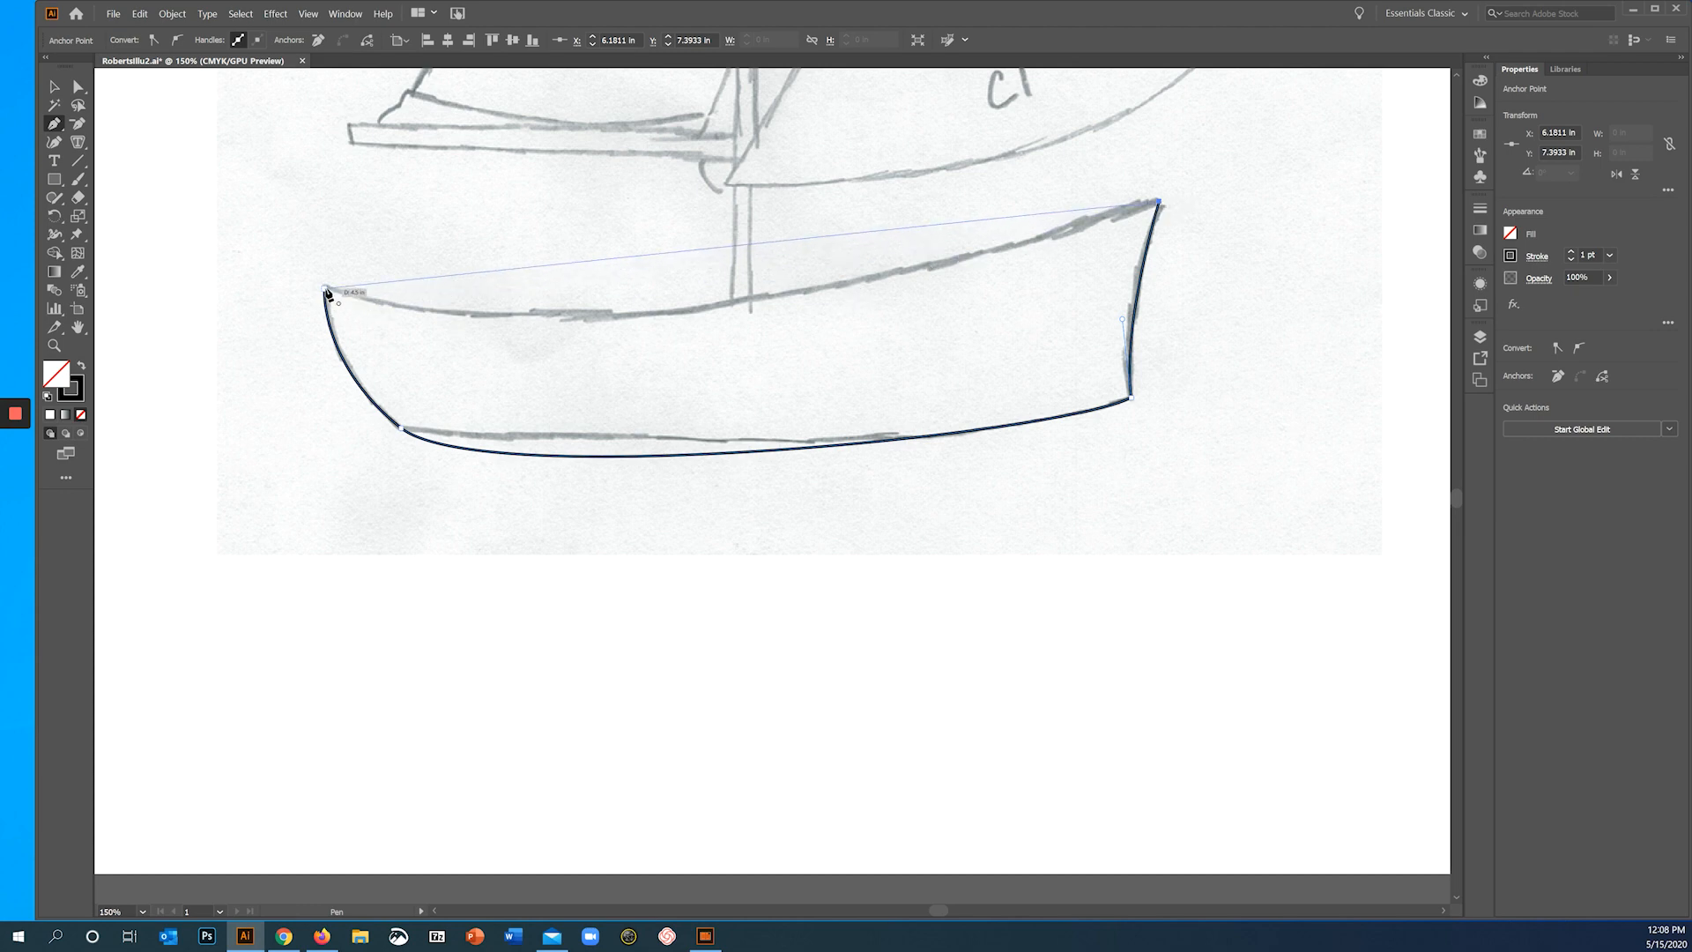
mouse_move(326, 293)
left_mouse_down()
mouse_move(78, 222)
mouse_move(102, 196)
mouse_move(189, 181)
mouse_move(168, 193)
left_mouse_up()
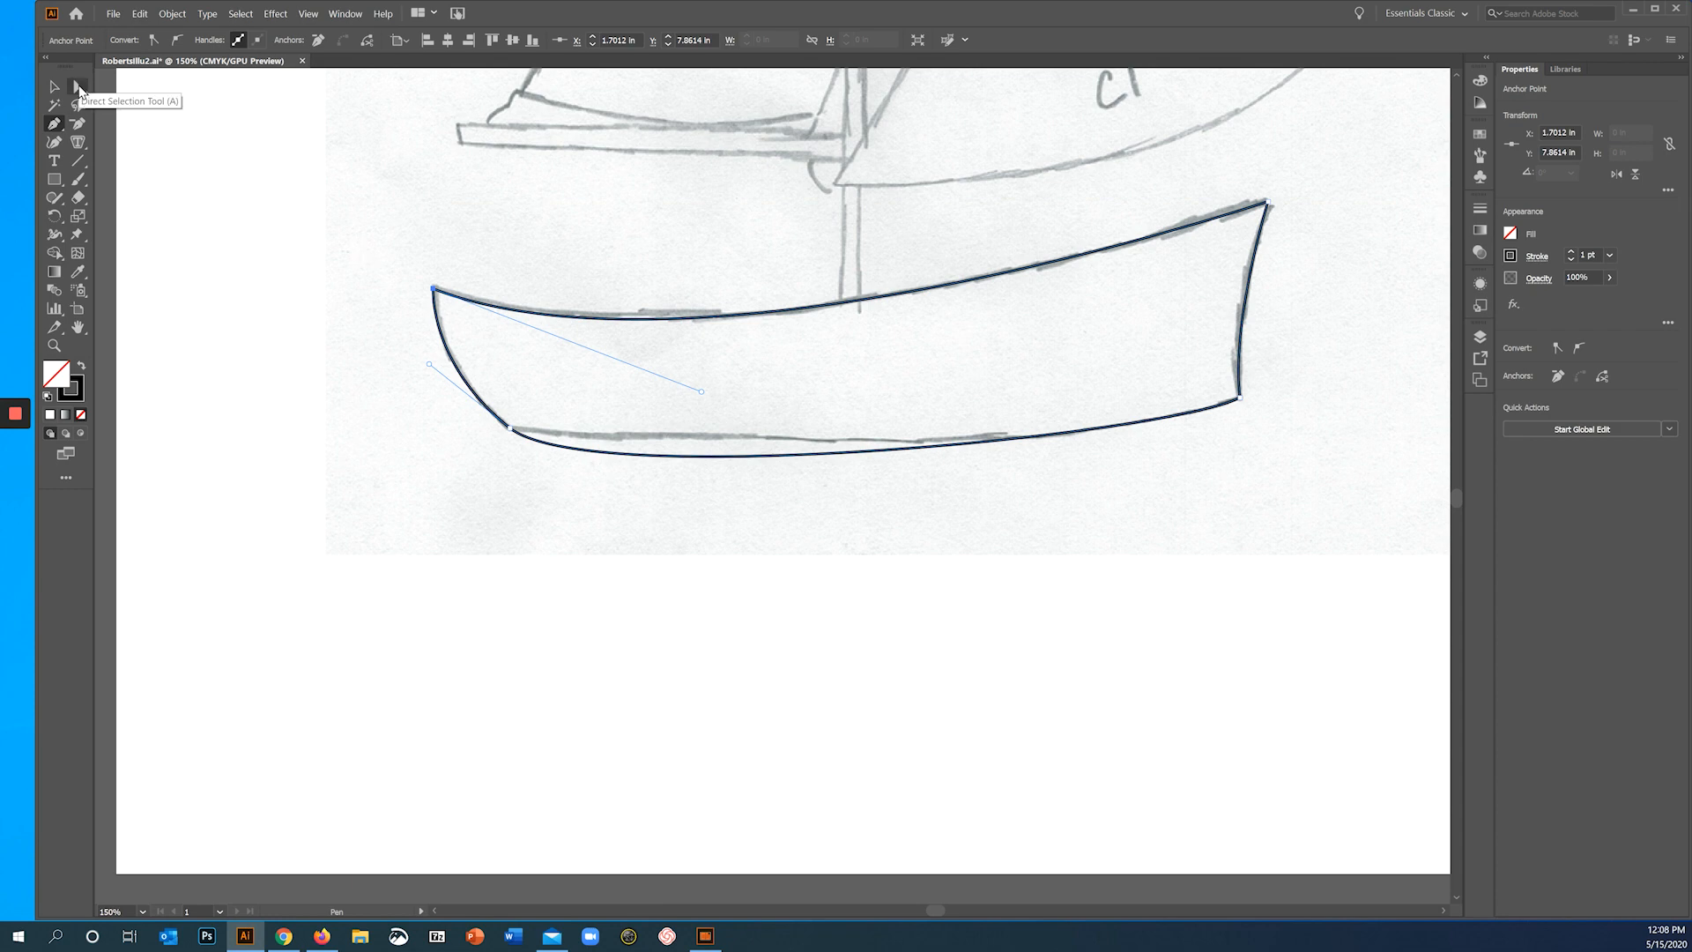
- Reshape the hull's bottom edge to follow the sketch by moving the lower bow corner's outgoing handle independently and lengthening the lower stern handle
left_click(54, 86)
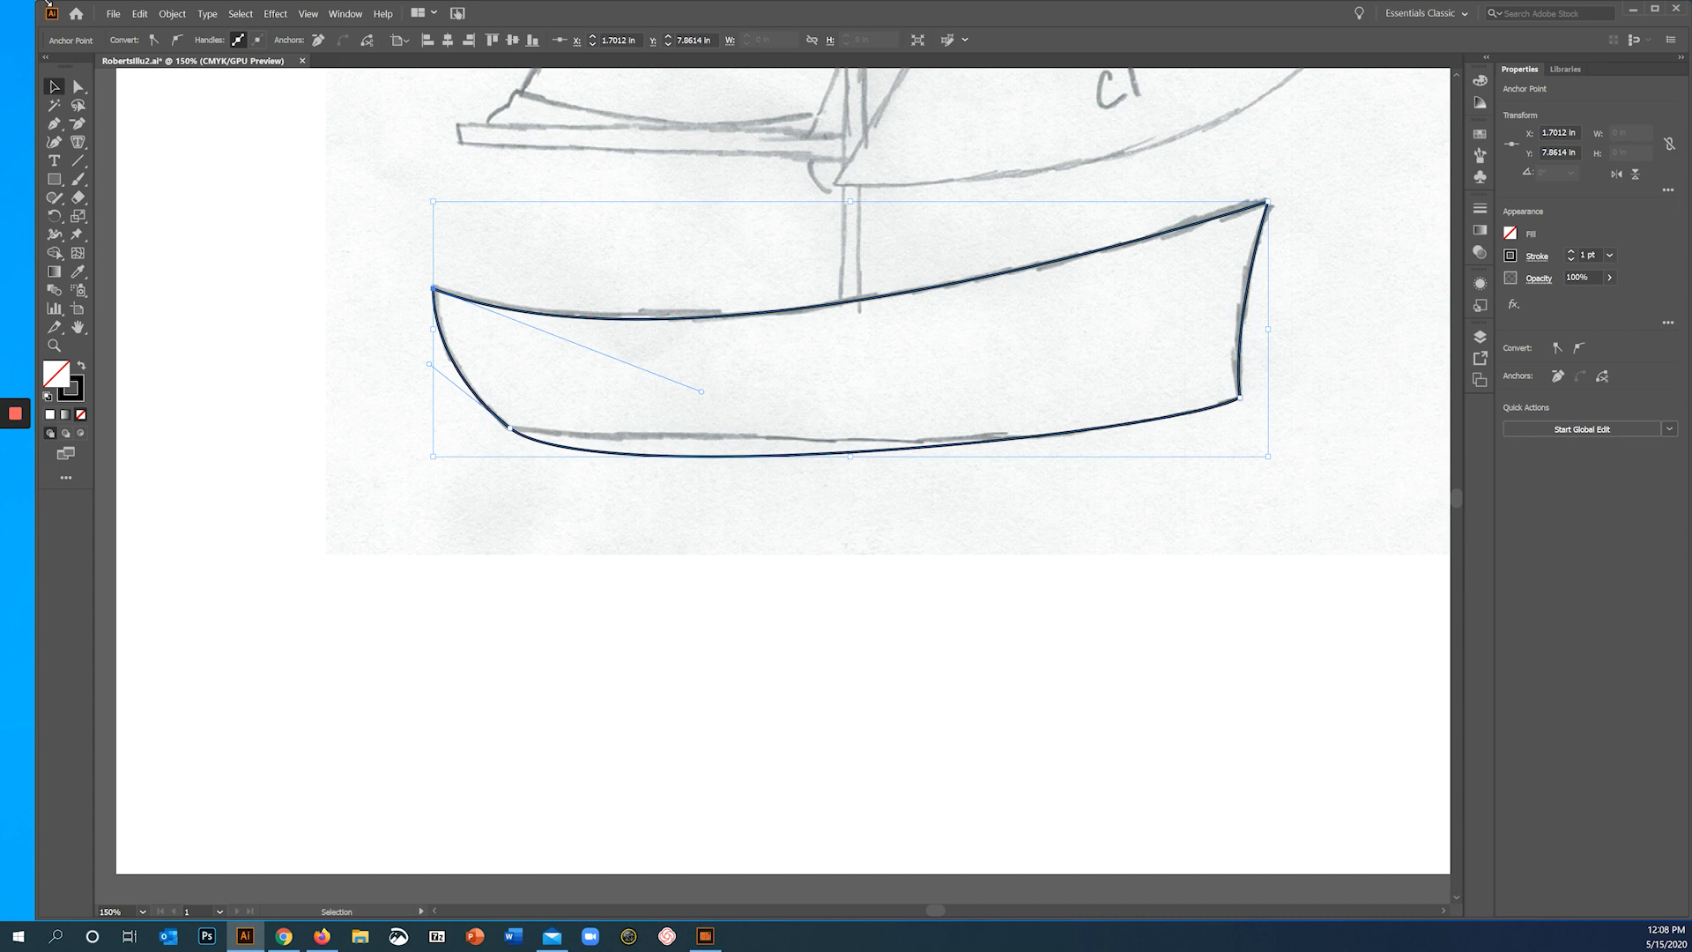
left_click(78, 86)
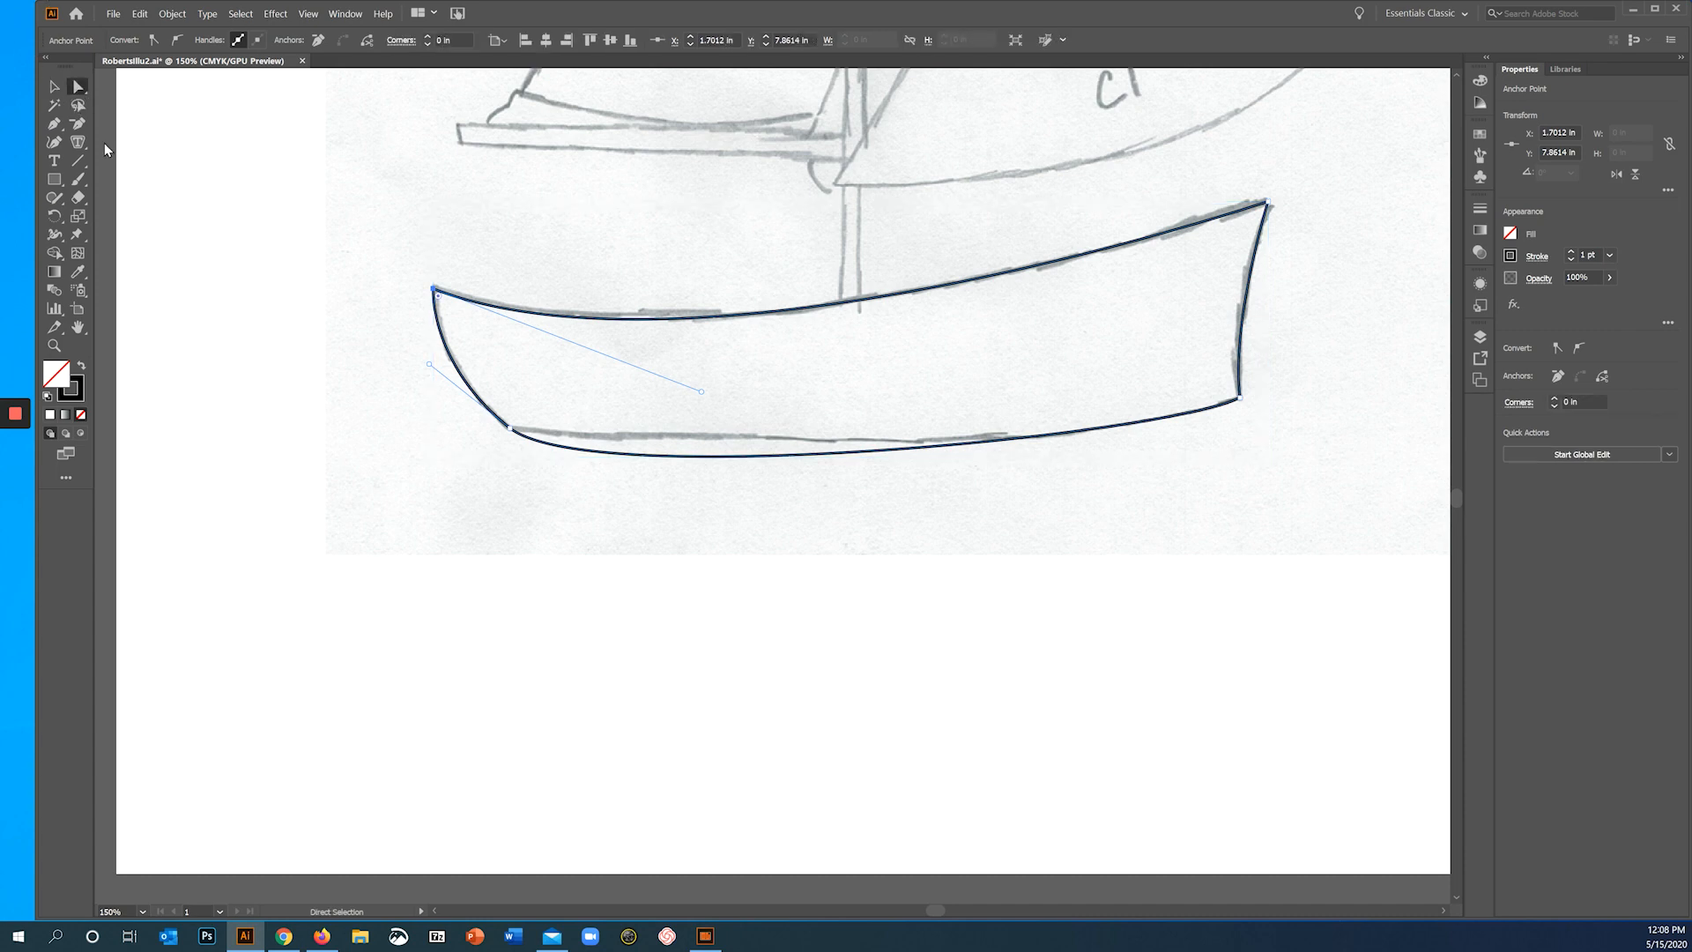
left_click(512, 431)
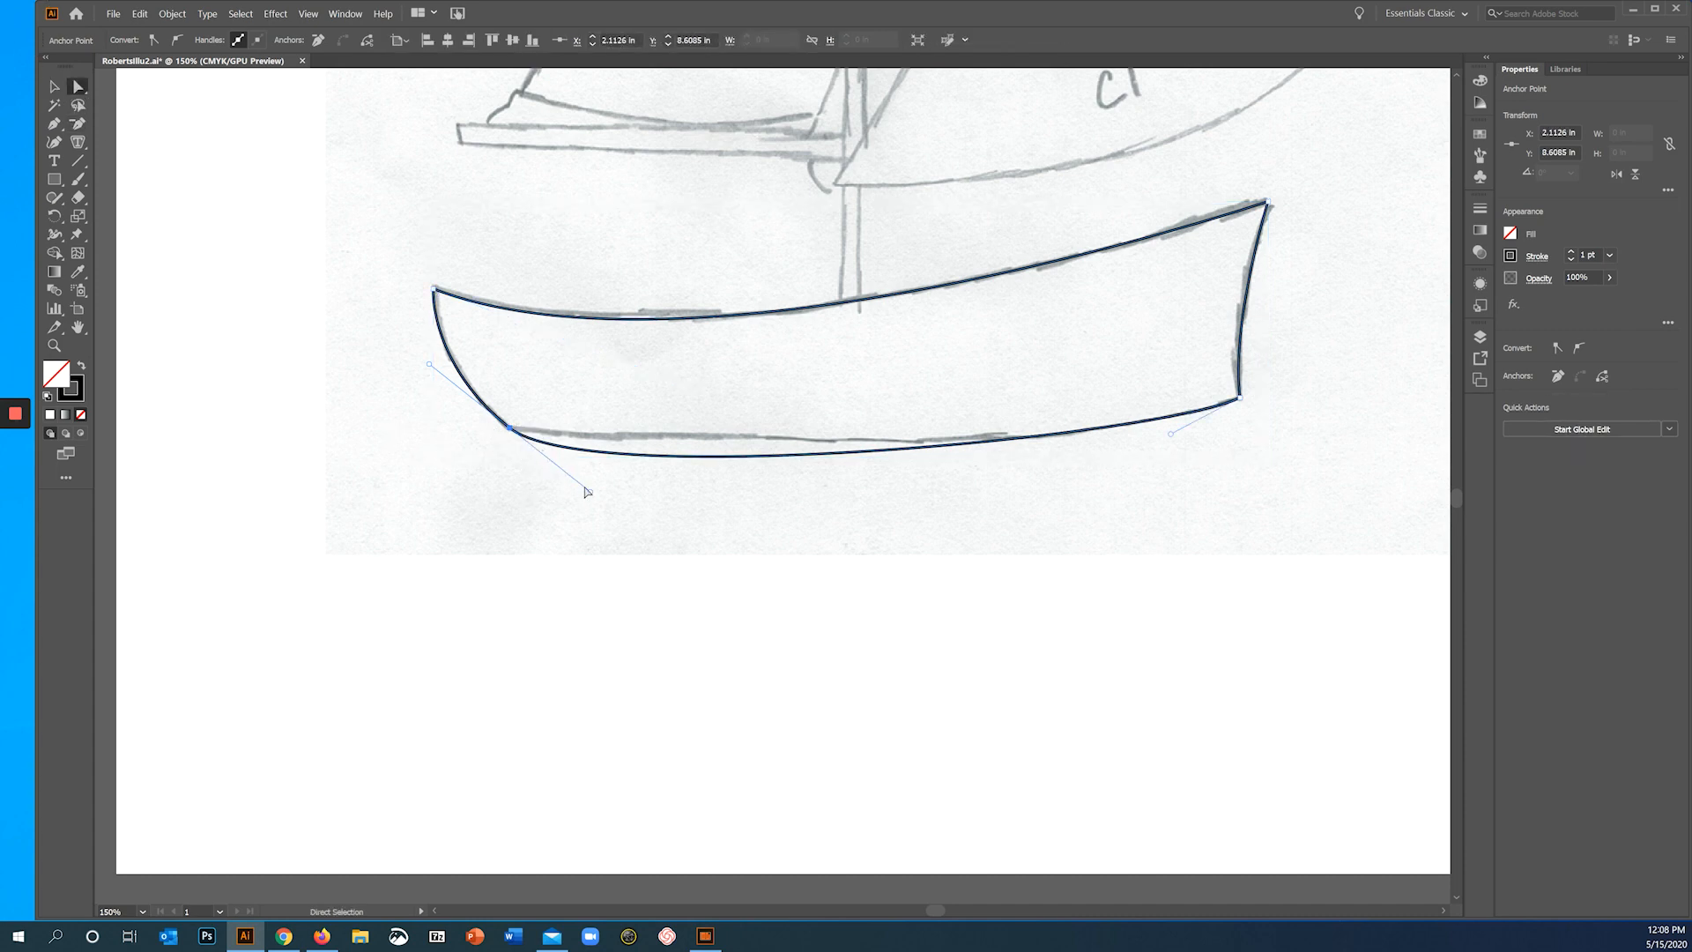
left_click_drag(592, 496, 601, 443)
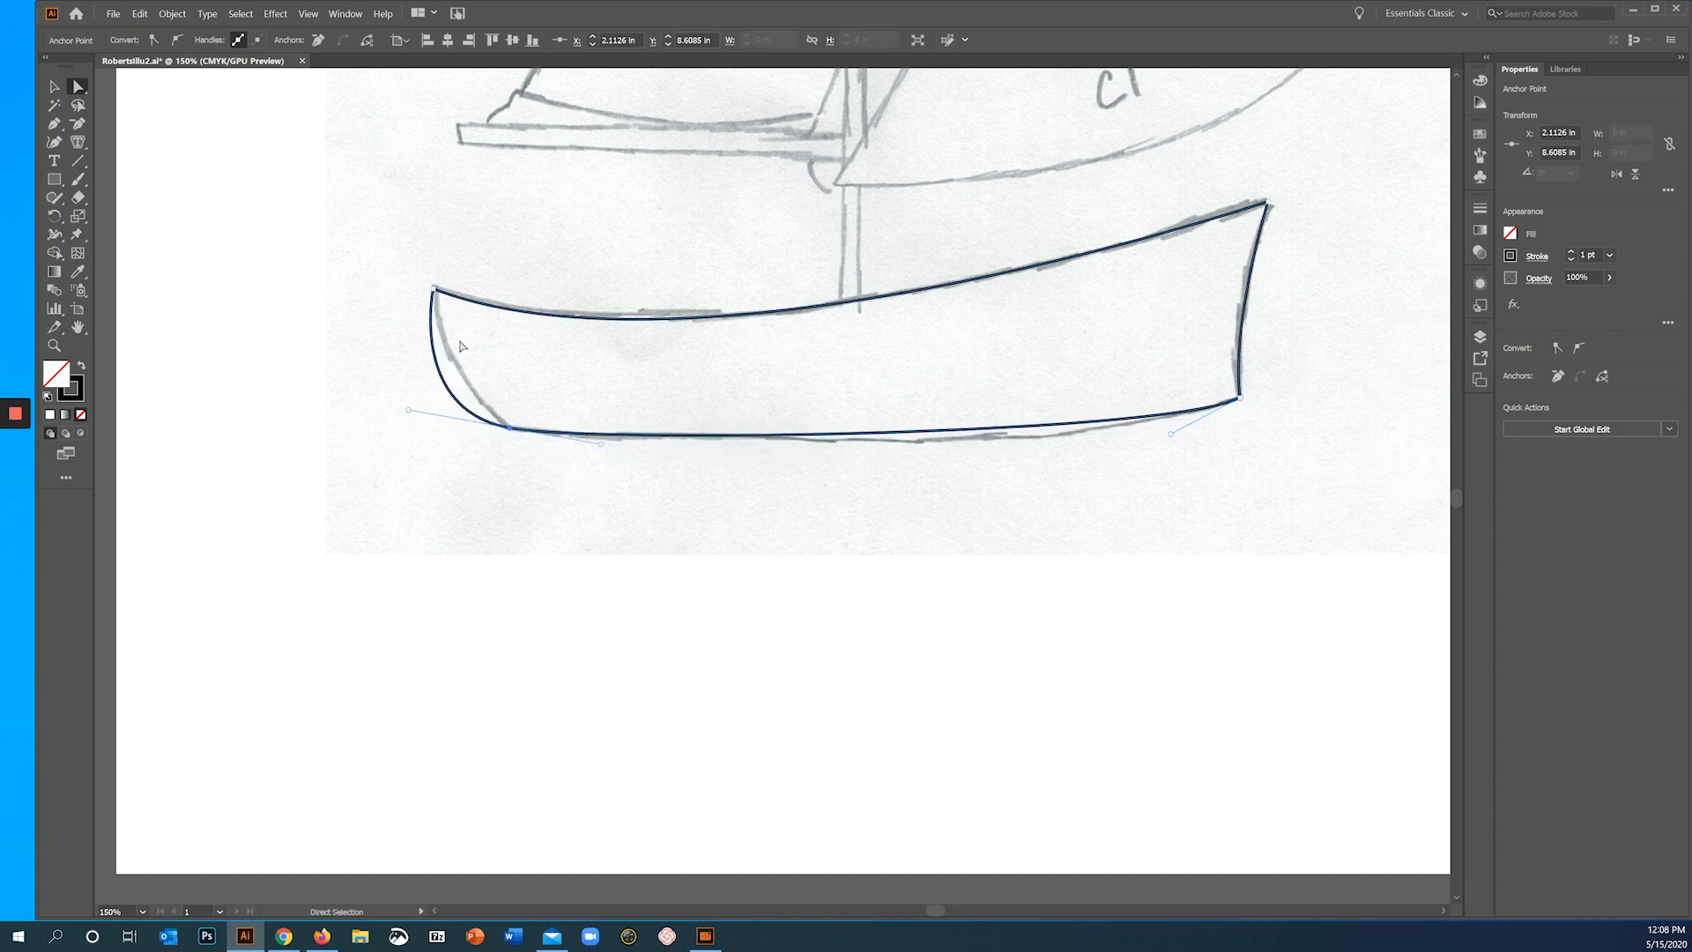
key("ctrl+z")
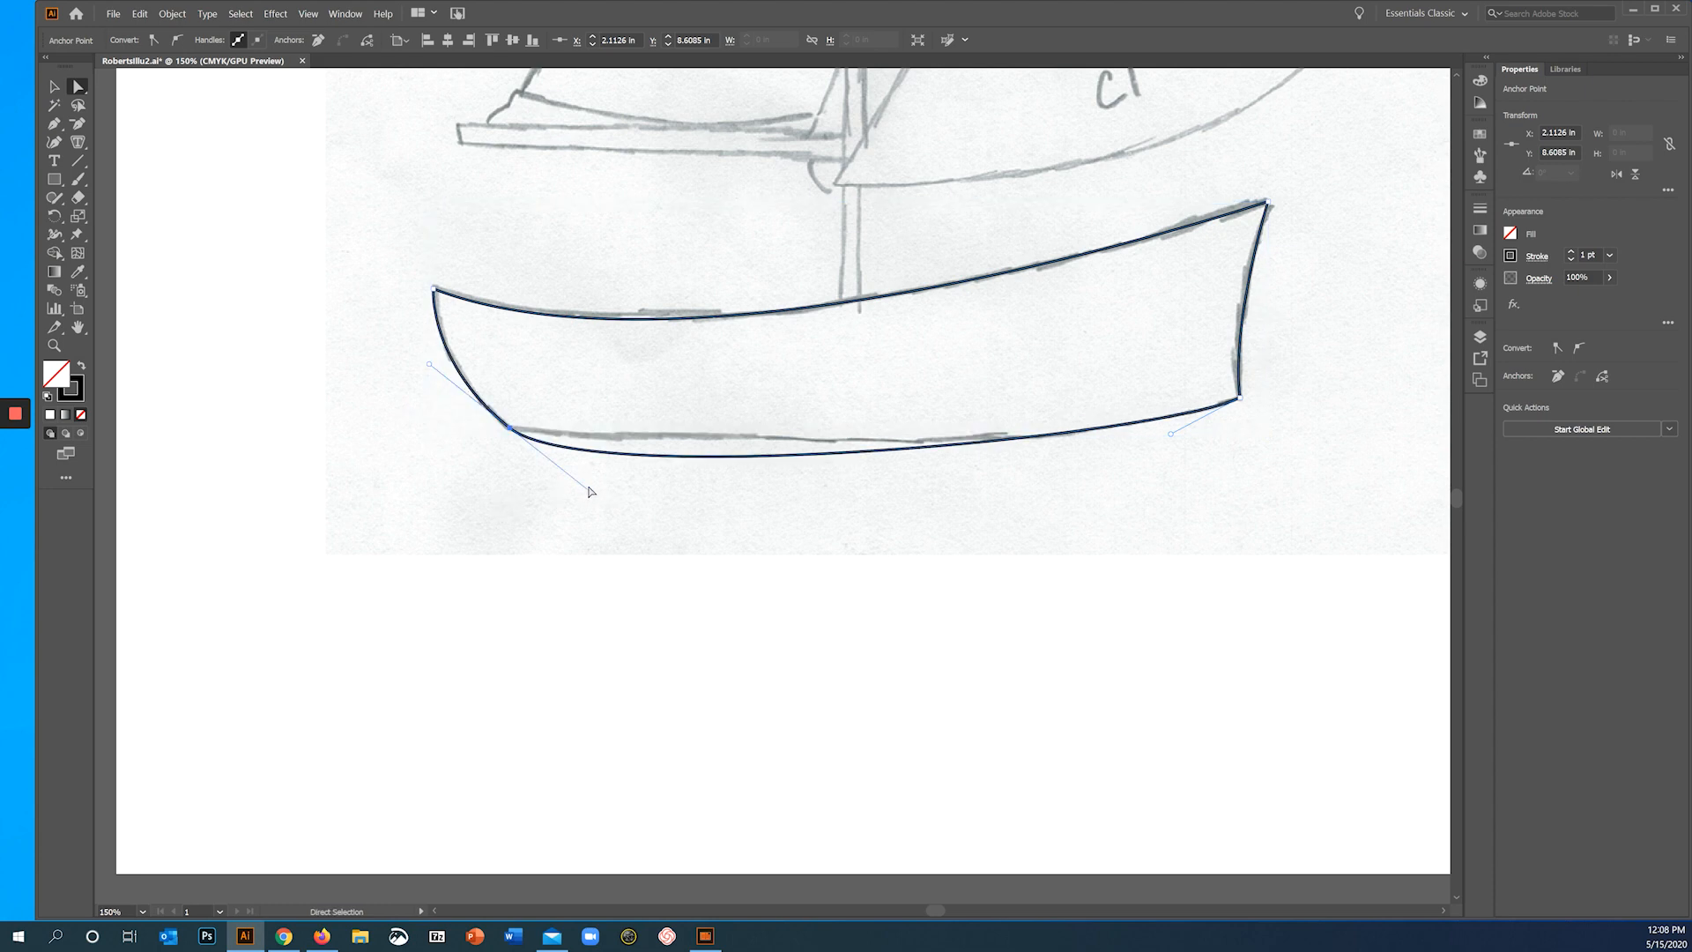
key("alt")
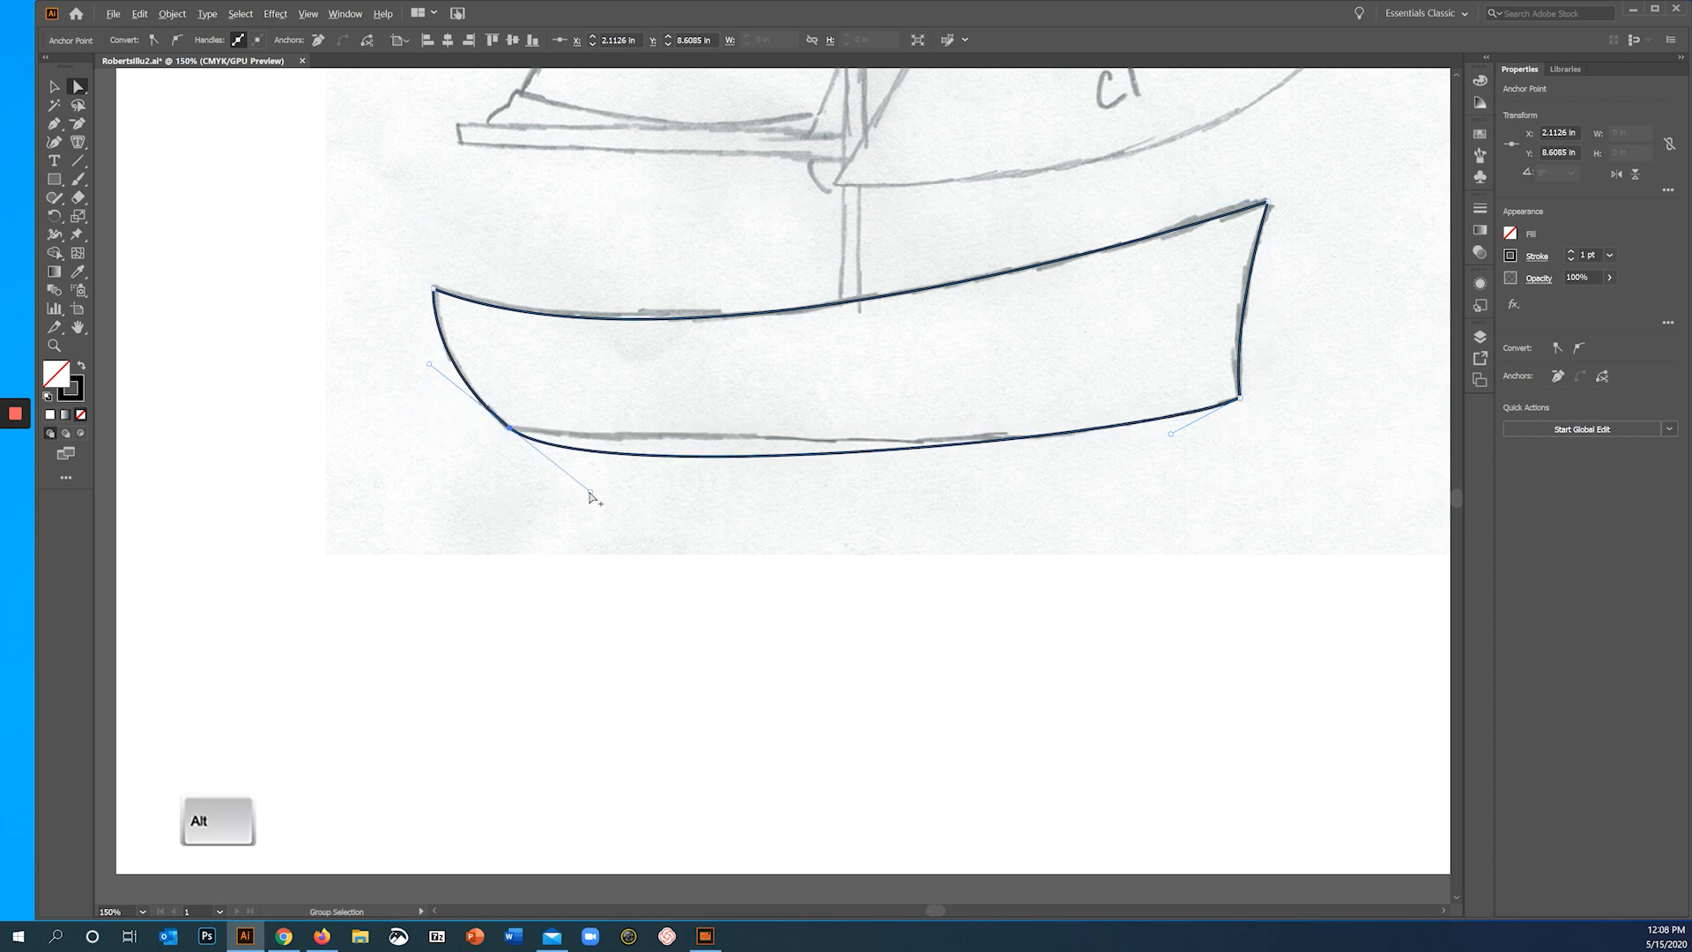
left_click_drag(591, 489, 738, 472)
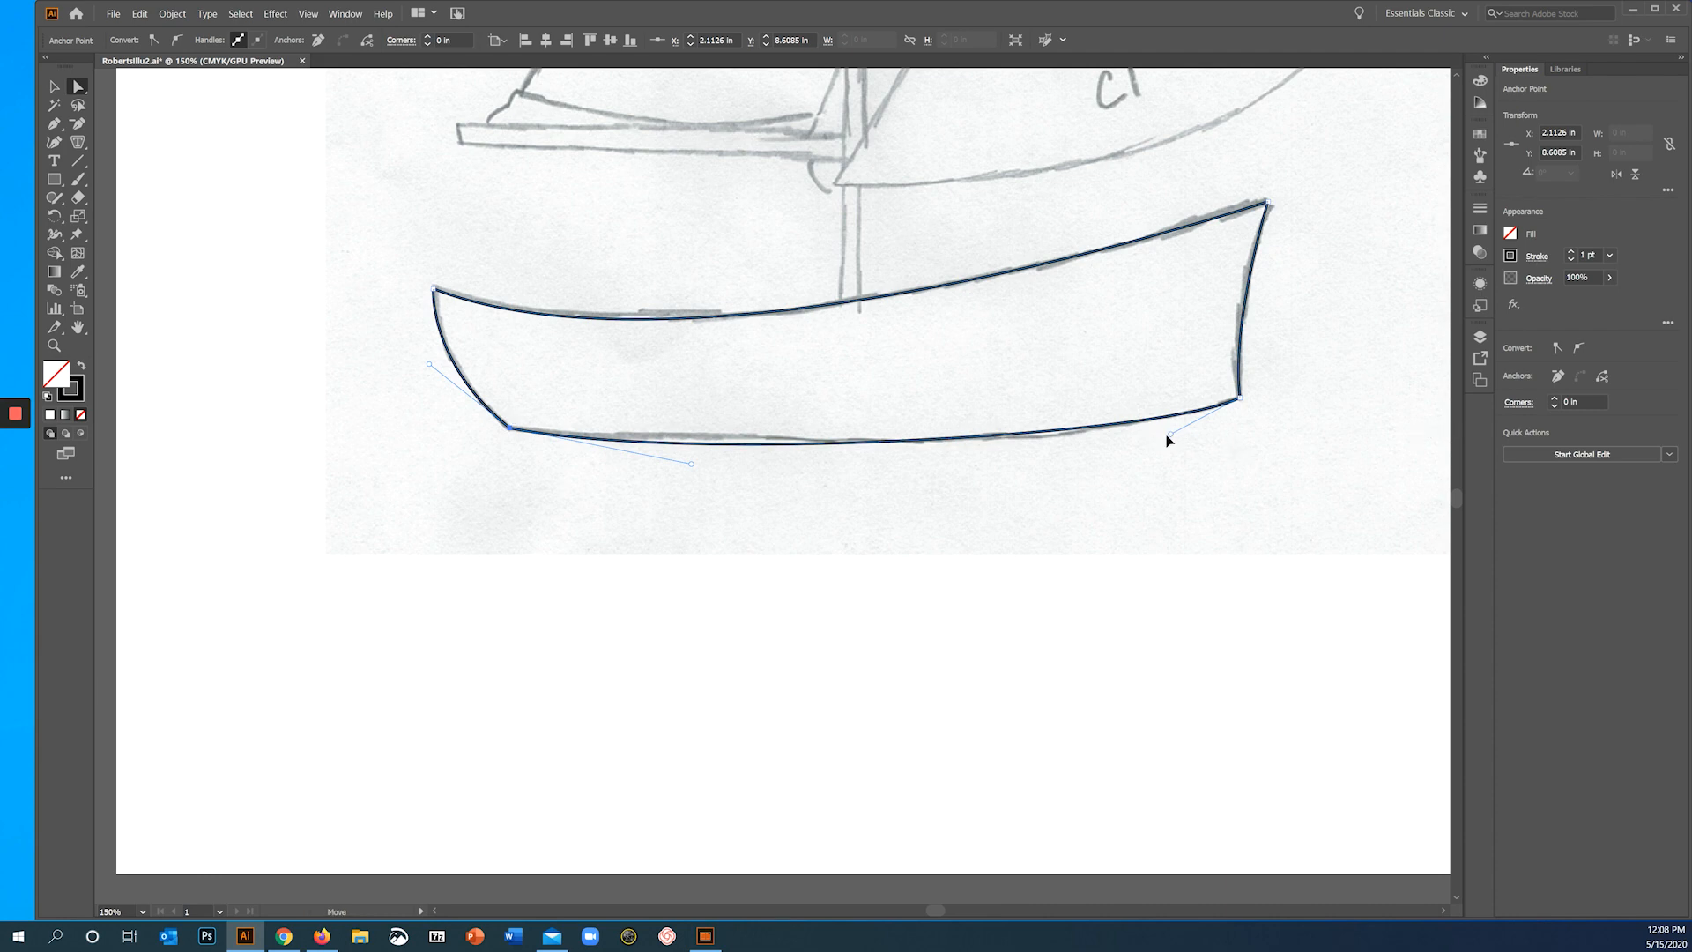
left_click_drag(1167, 439, 1146, 448)
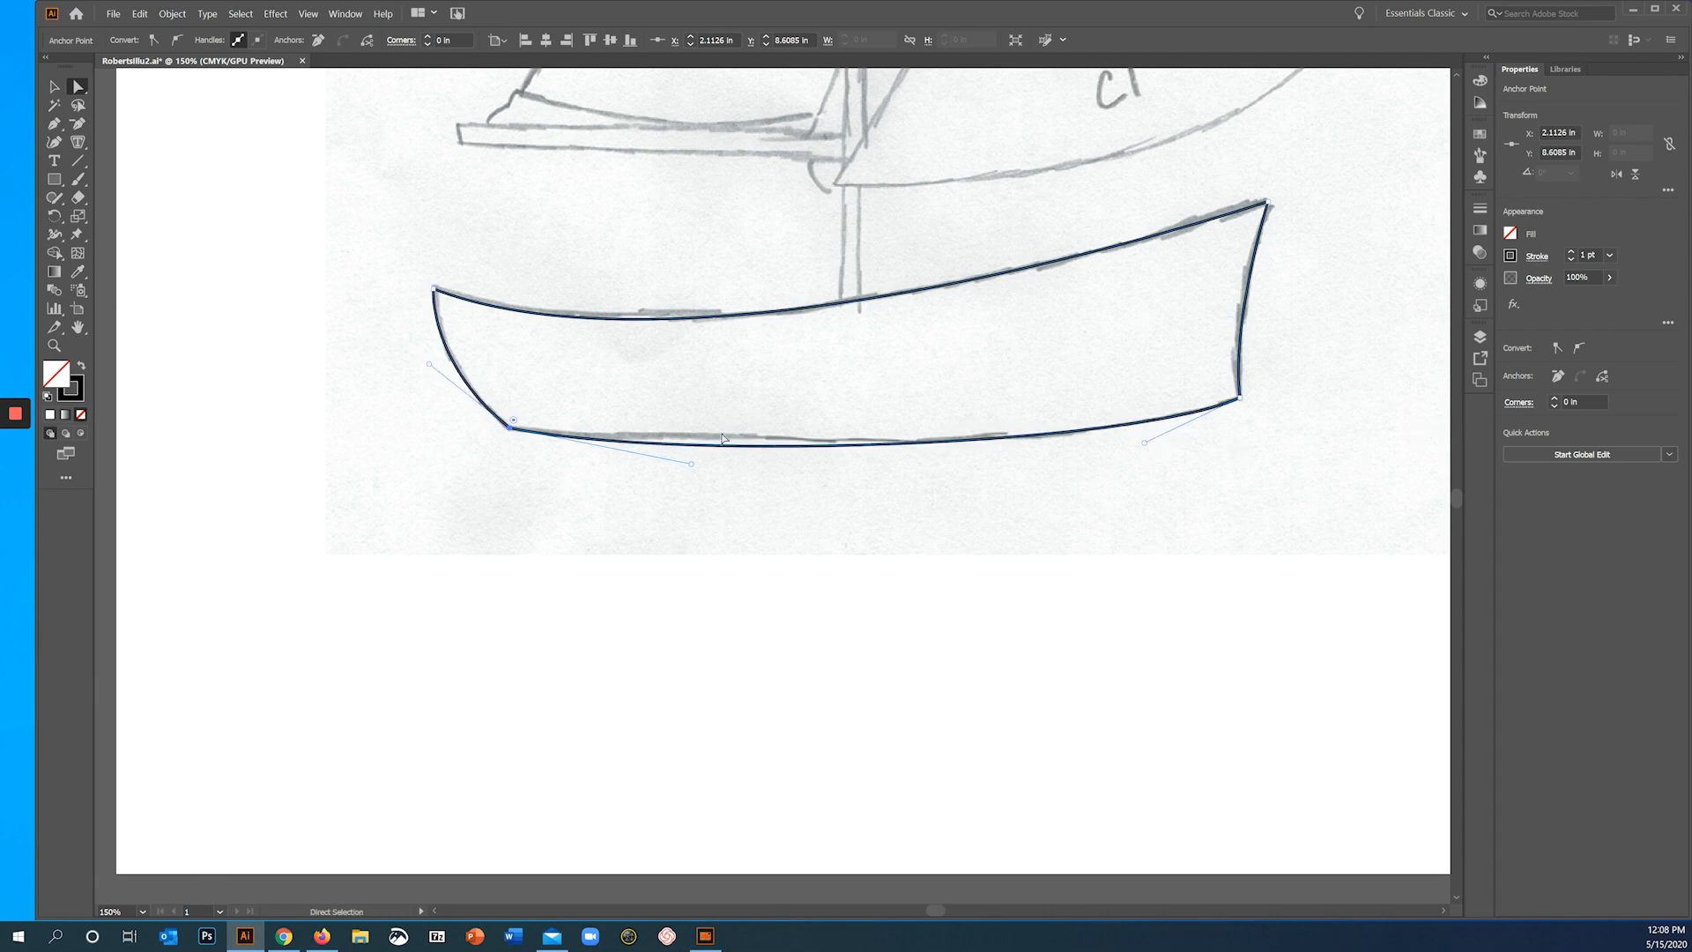
left_click(692, 468)
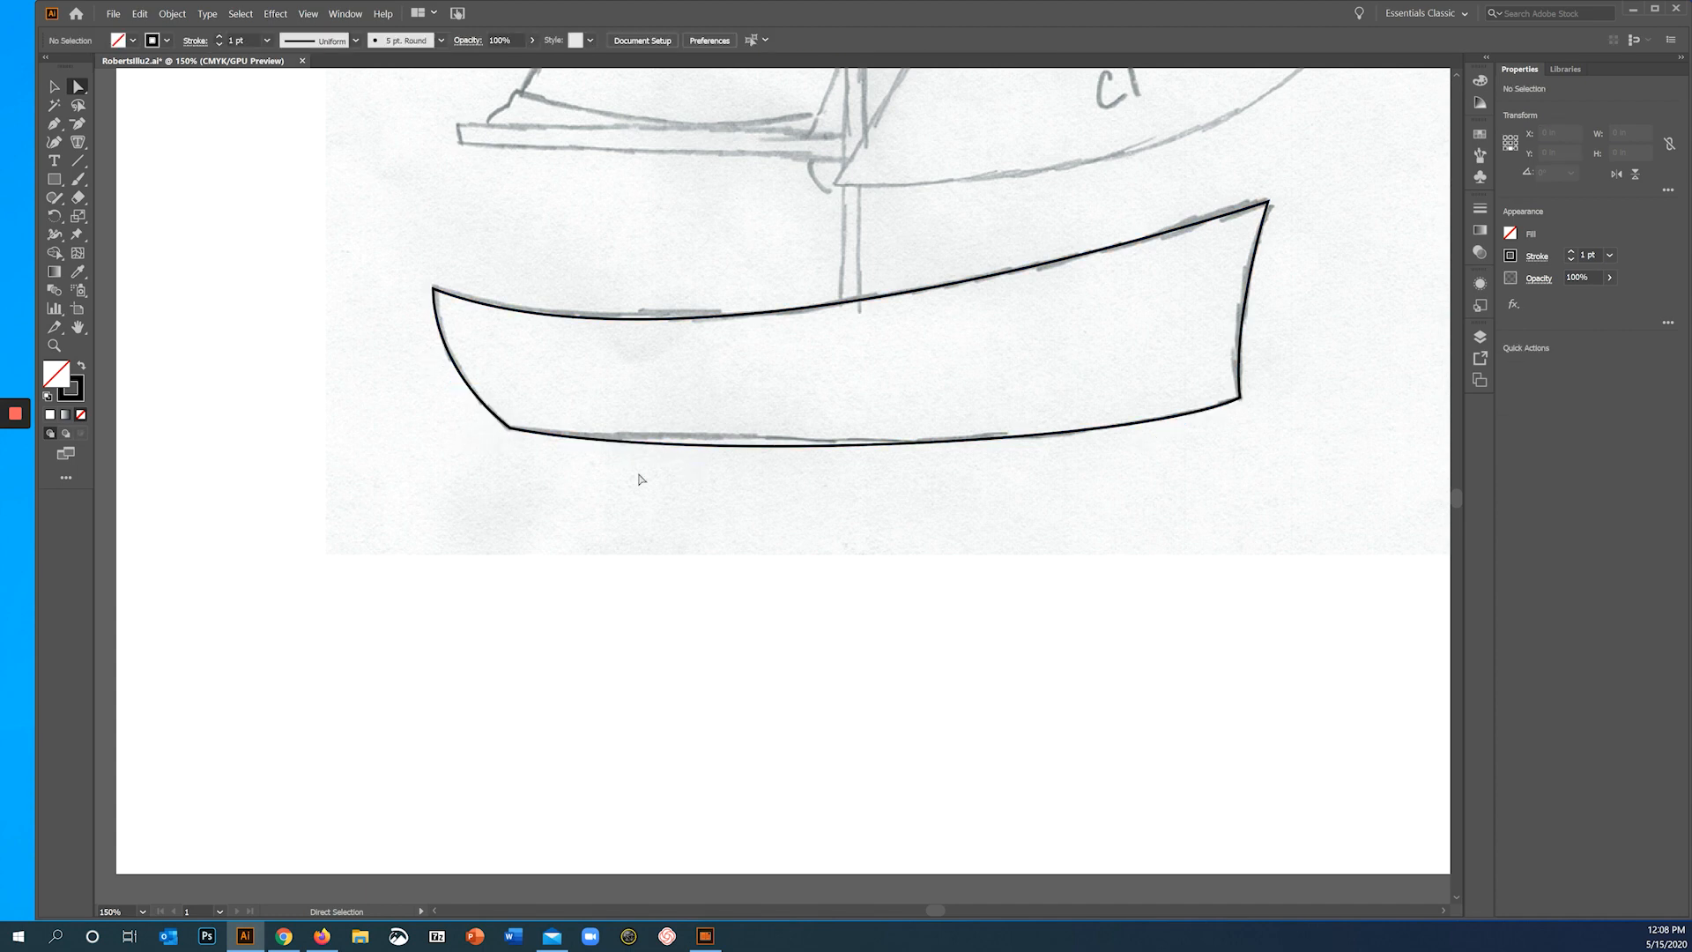
left_click(511, 429)
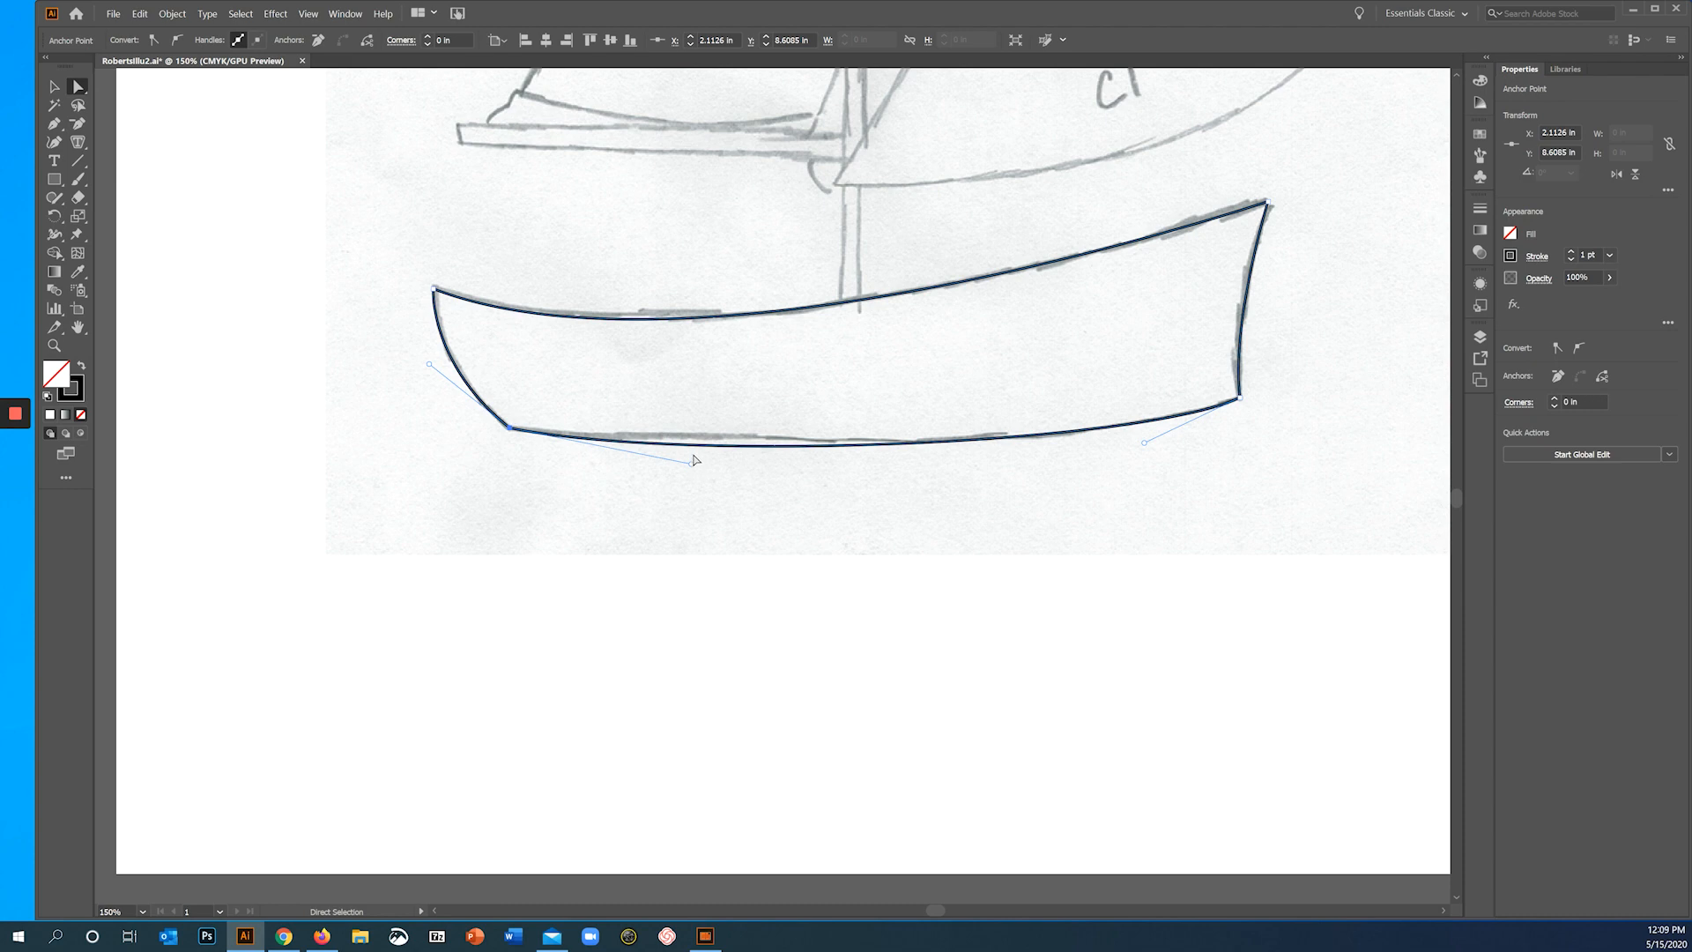
left_click(696, 459)
mouse_move(15, 454)
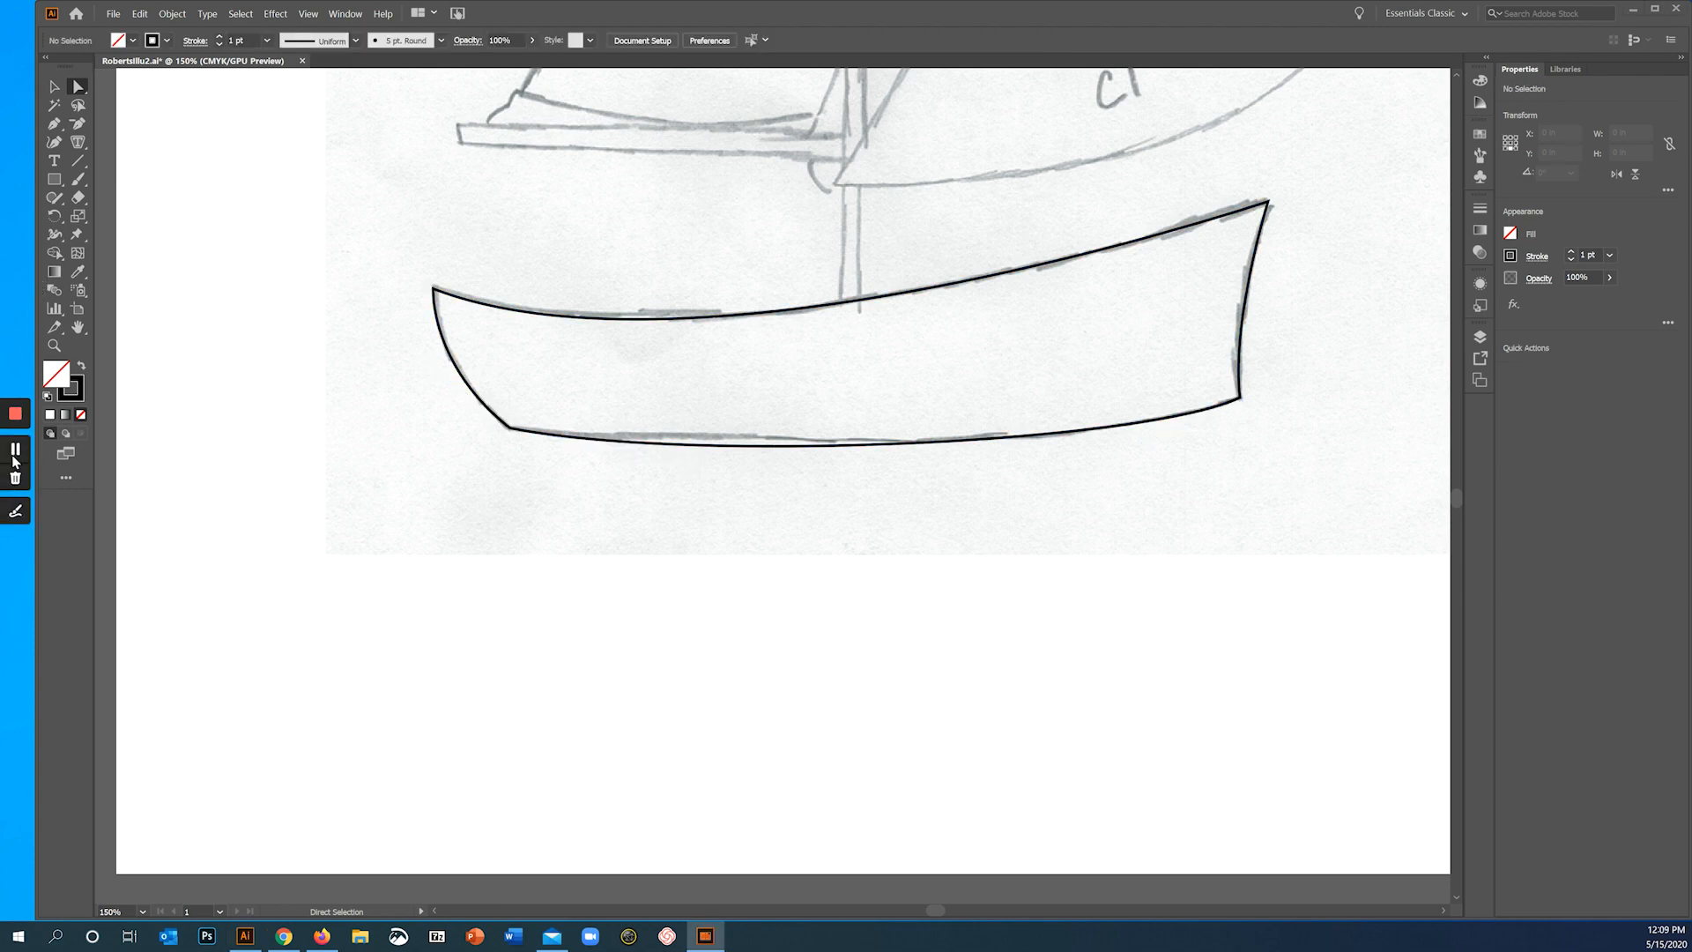
- Draw a closed straight-sided triangle with the Pen tool through the three corners of the striped sail
scroll(814, 265, "up", 4)
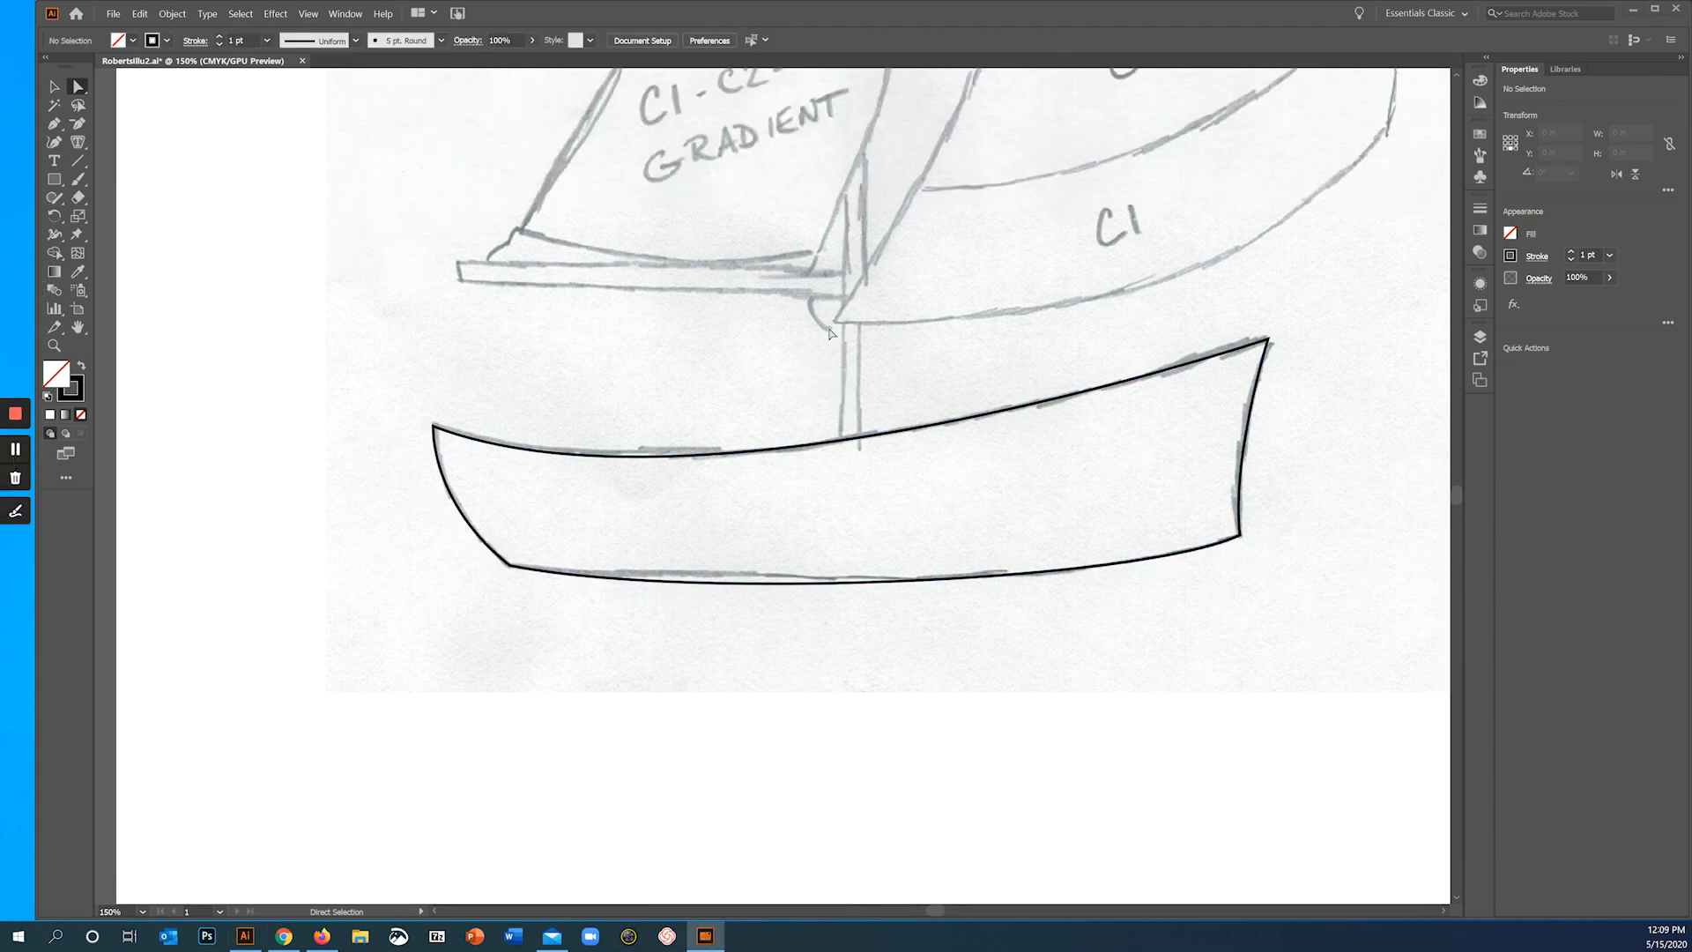
scroll(797, 339, "down", 2)
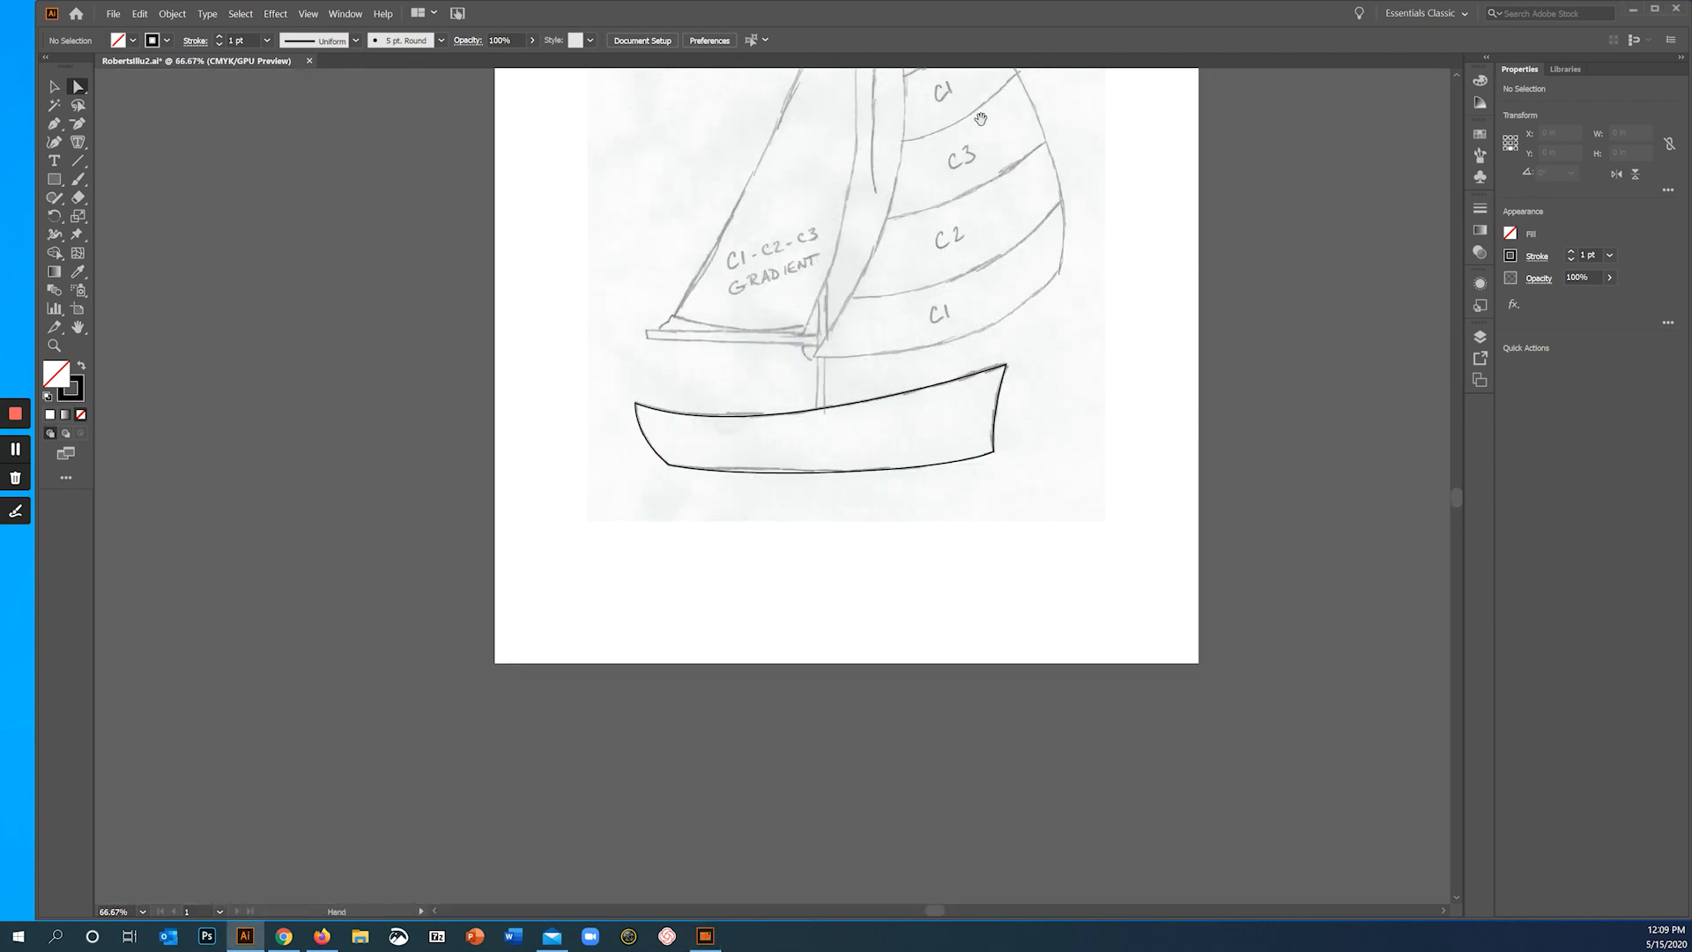
left_click_drag(966, 147, 773, 384)
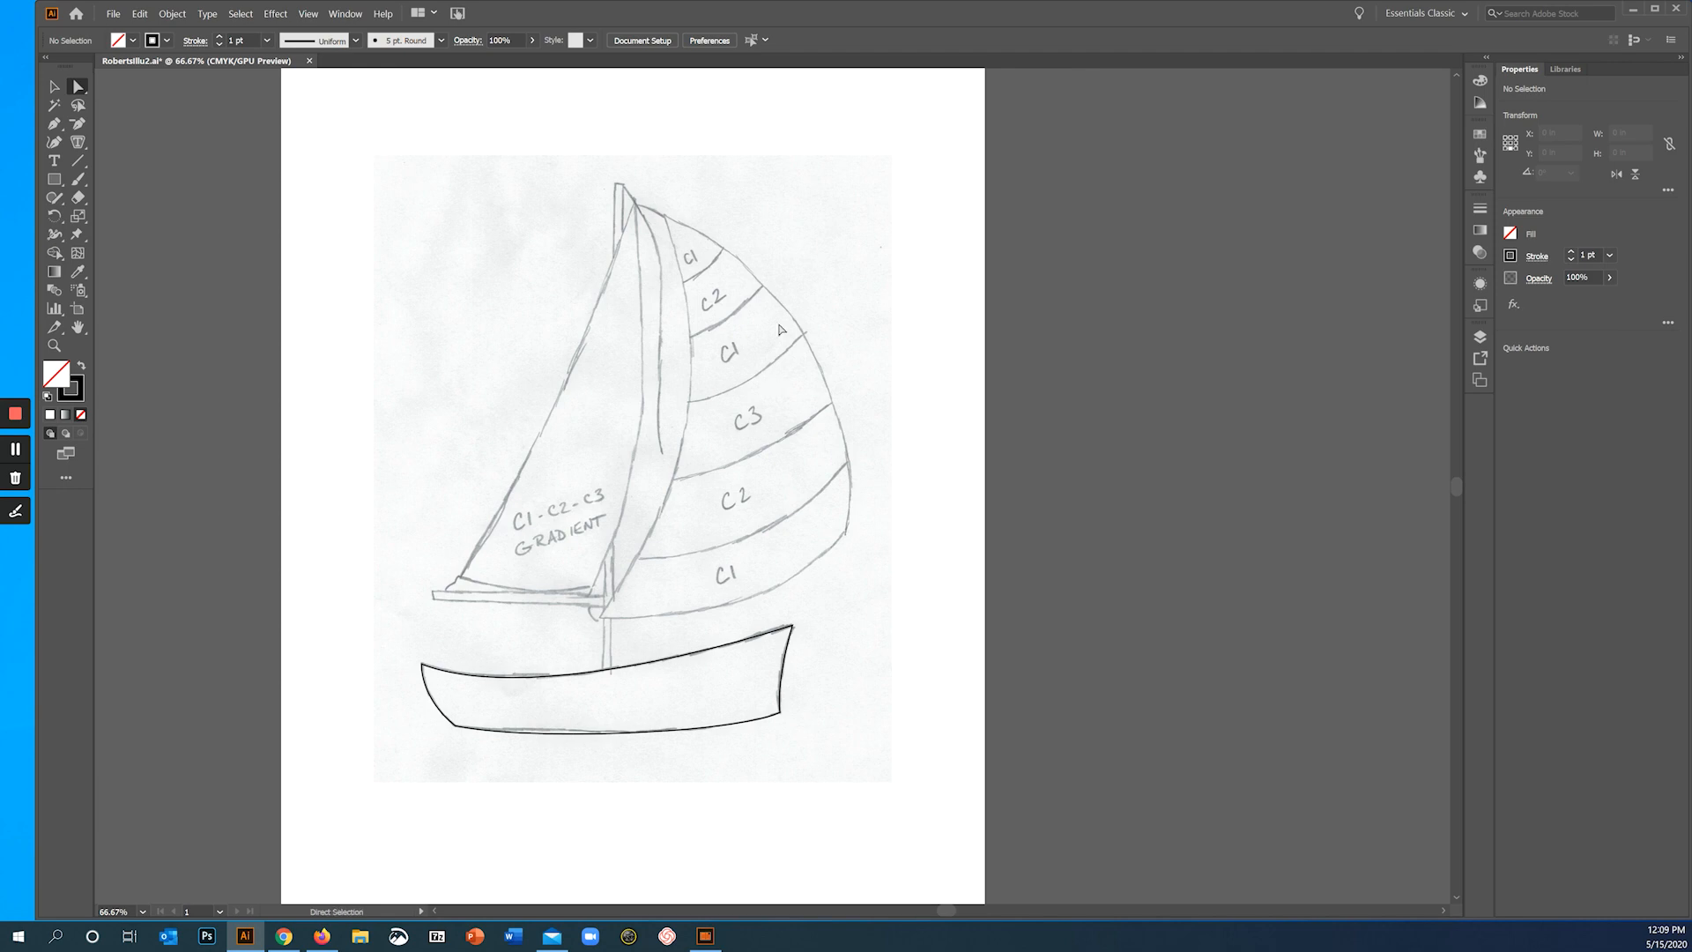
left_click(54, 124)
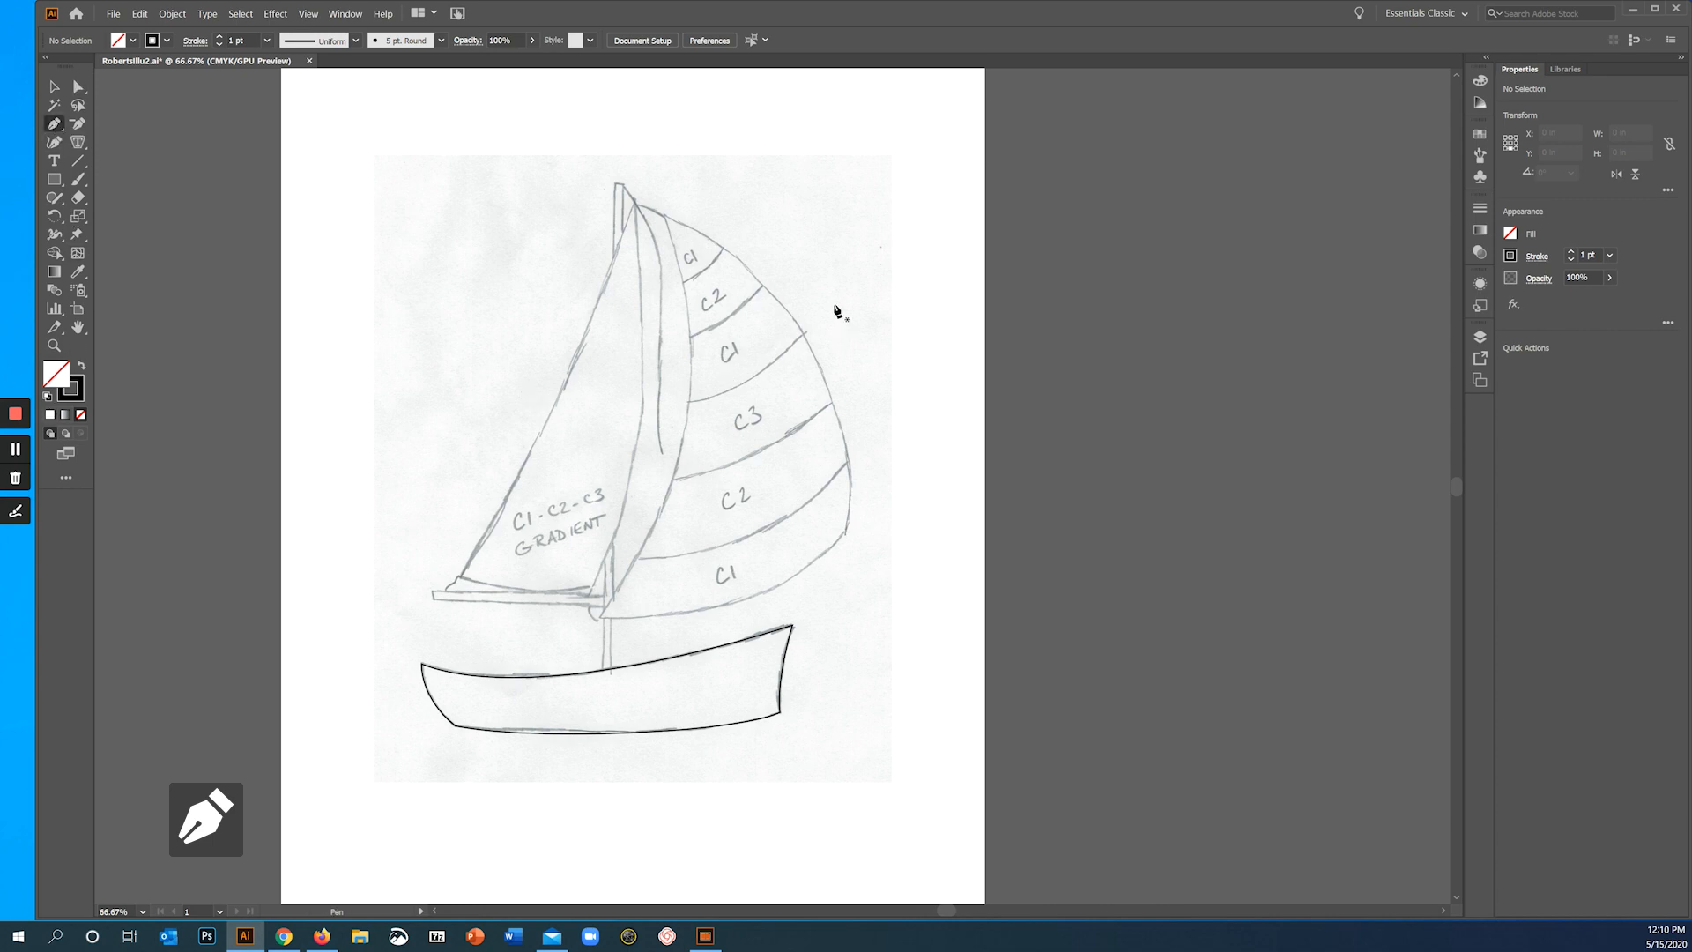
left_click(664, 216)
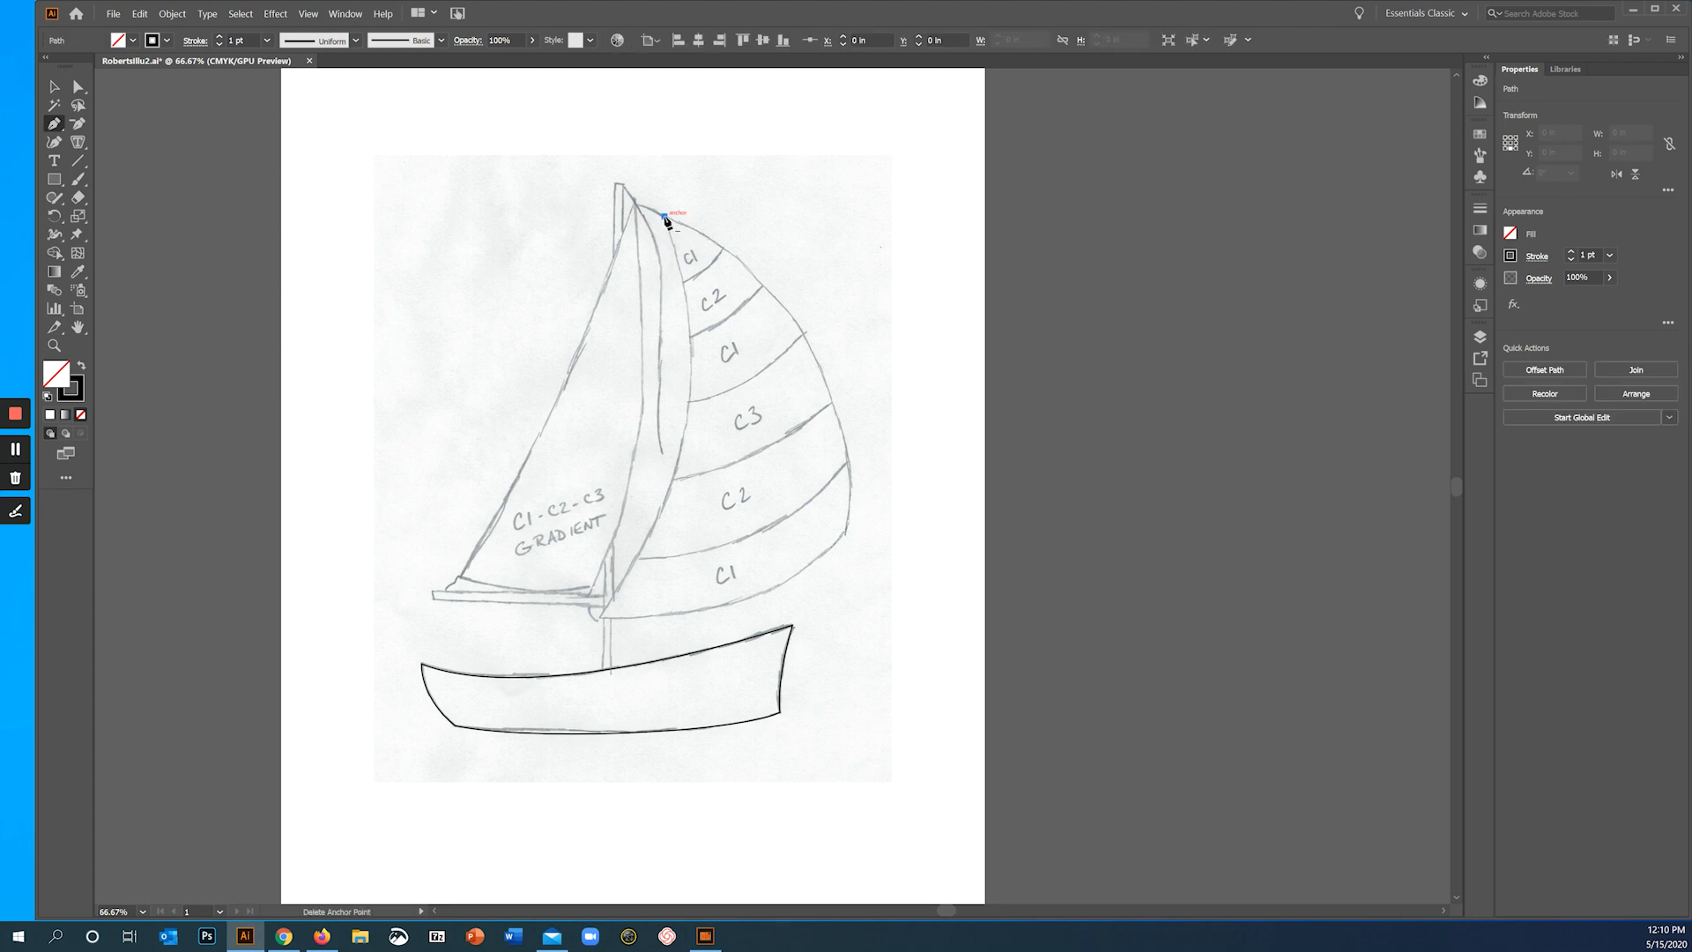
left_click(602, 616)
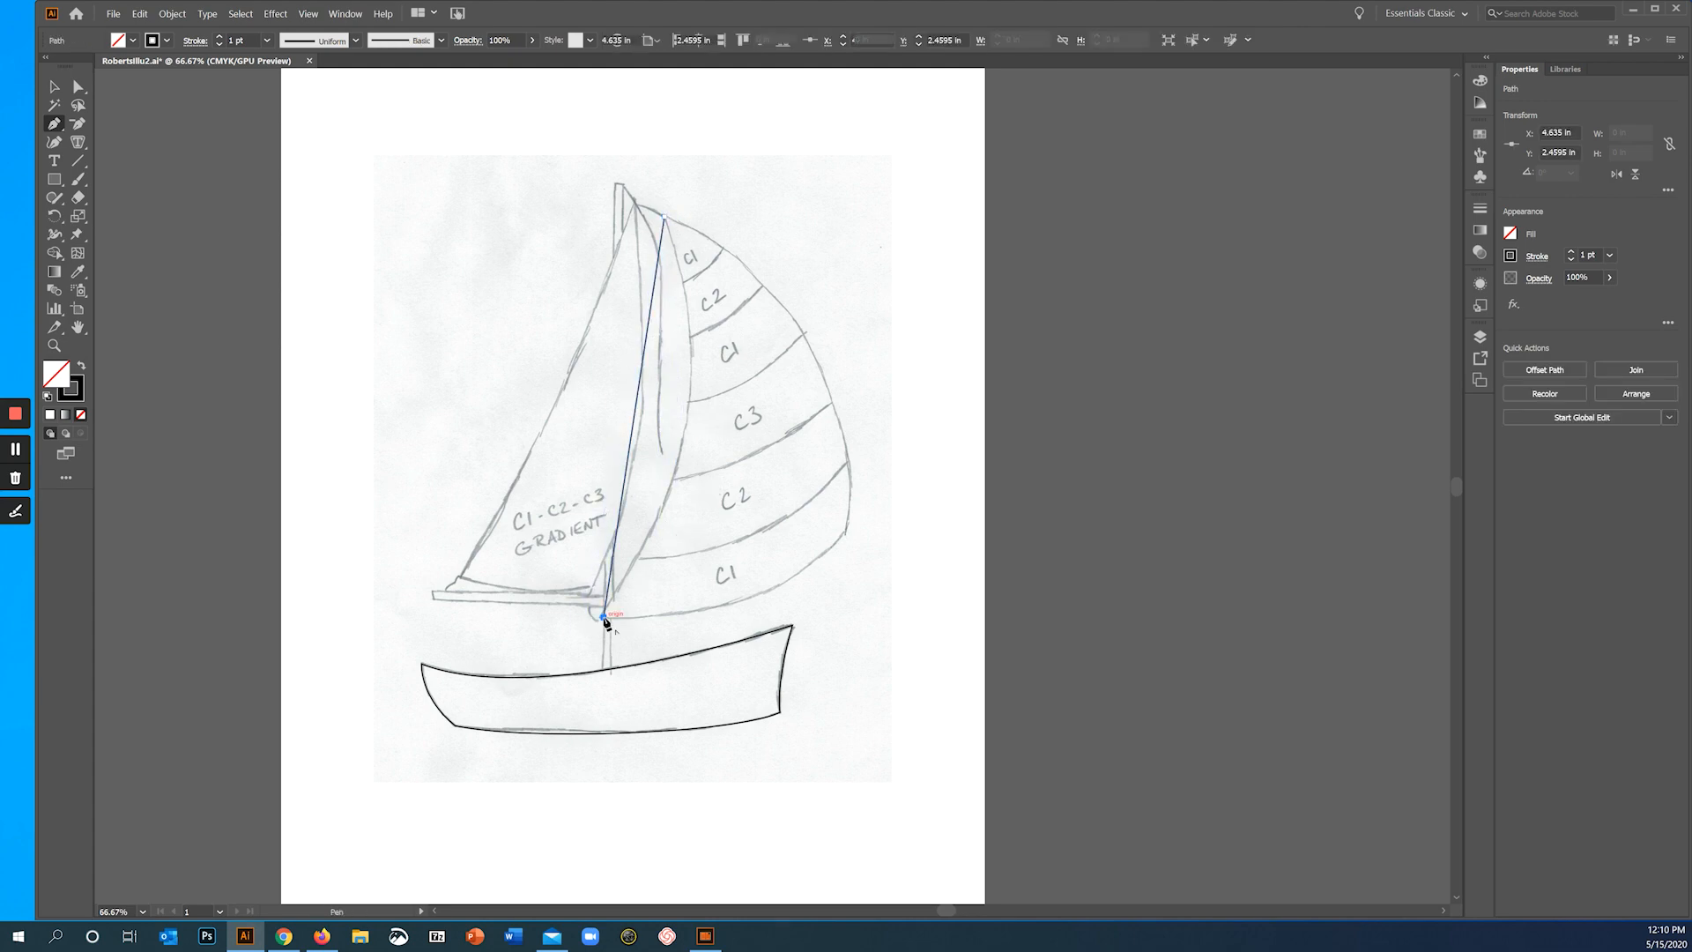
left_click(844, 533)
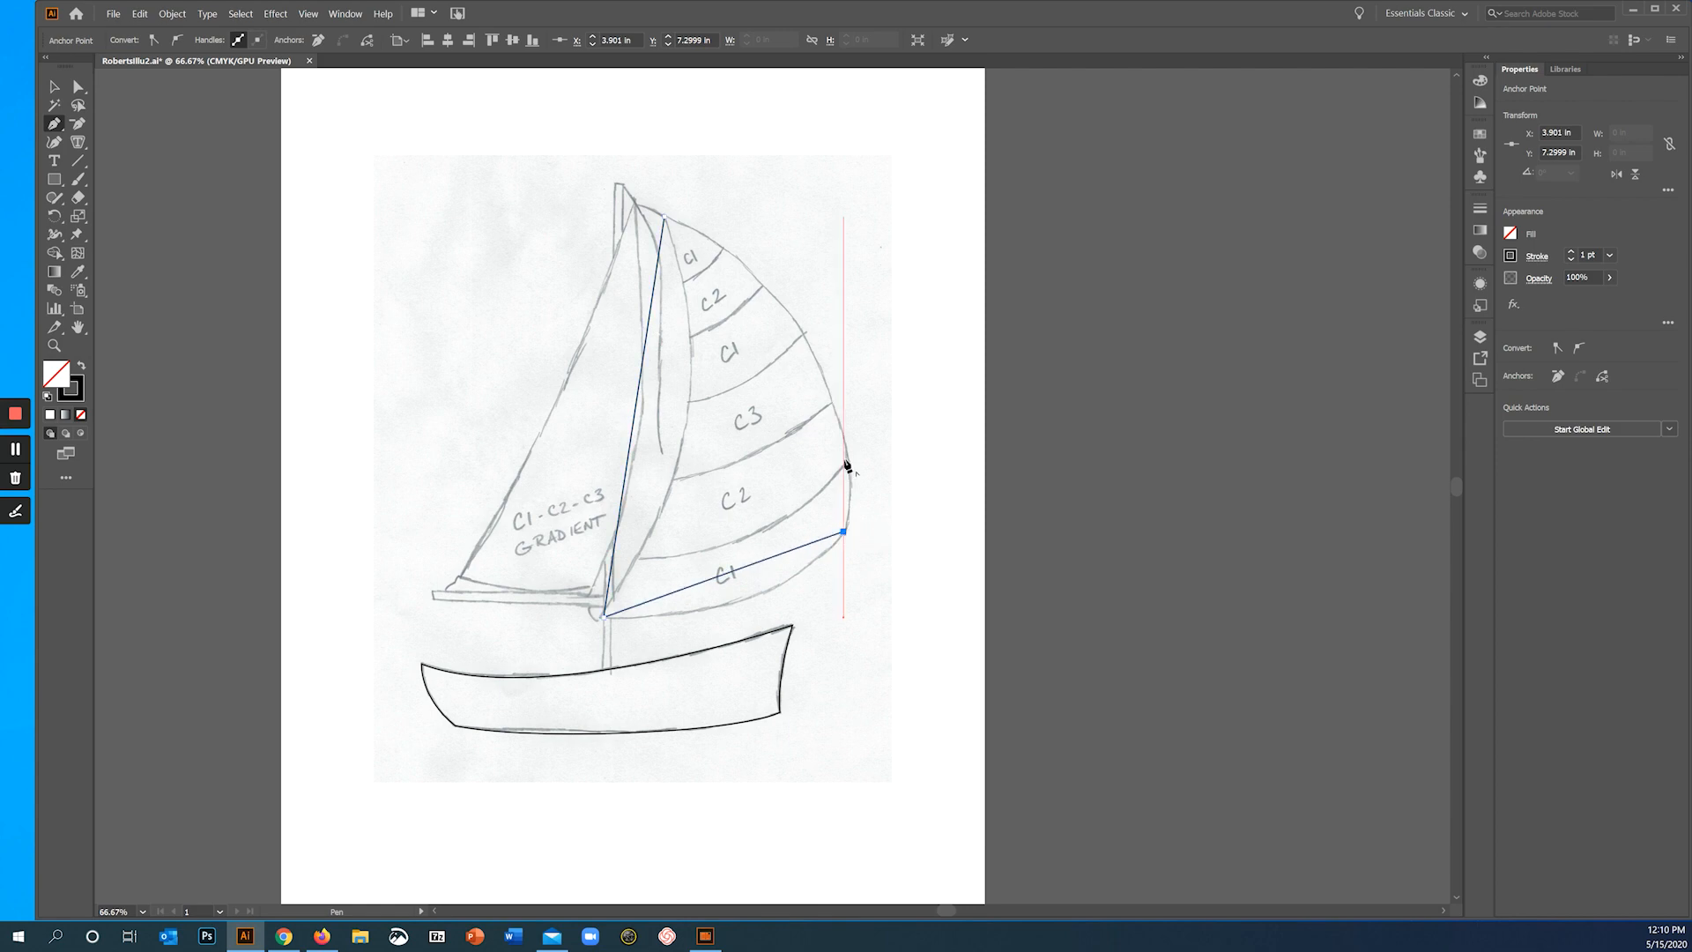
left_click(665, 218)
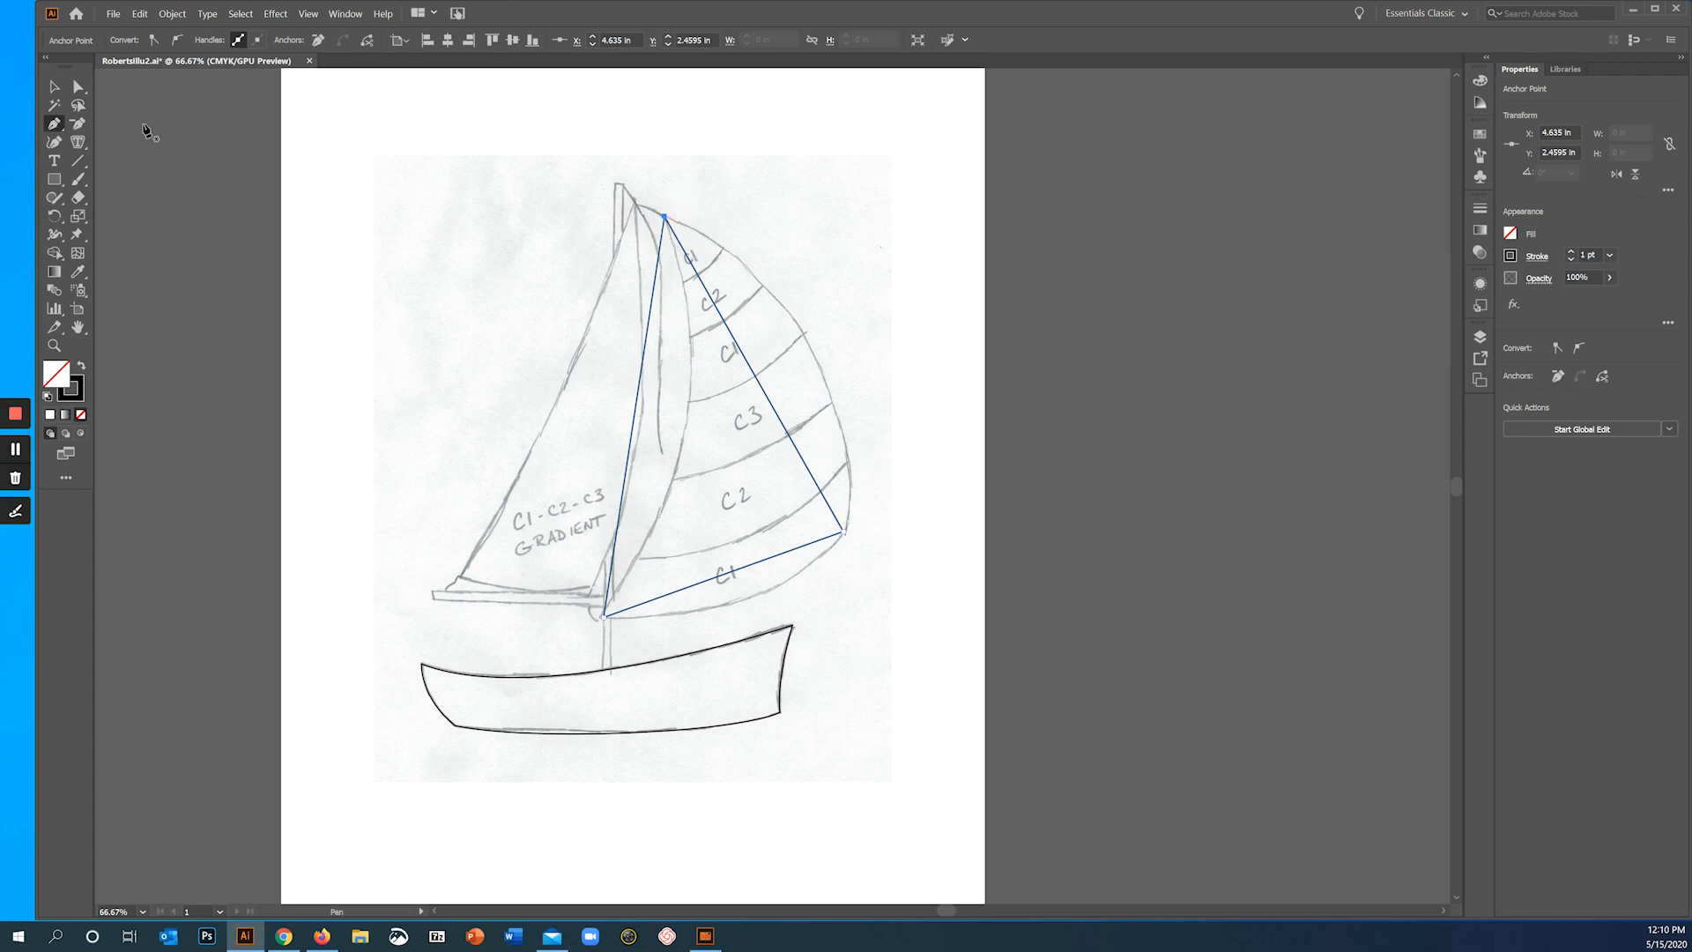
- Convert all three corners of the striped sail triangle to smooth points, pulling out curve handles at the two lower corners
left_click(78, 86)
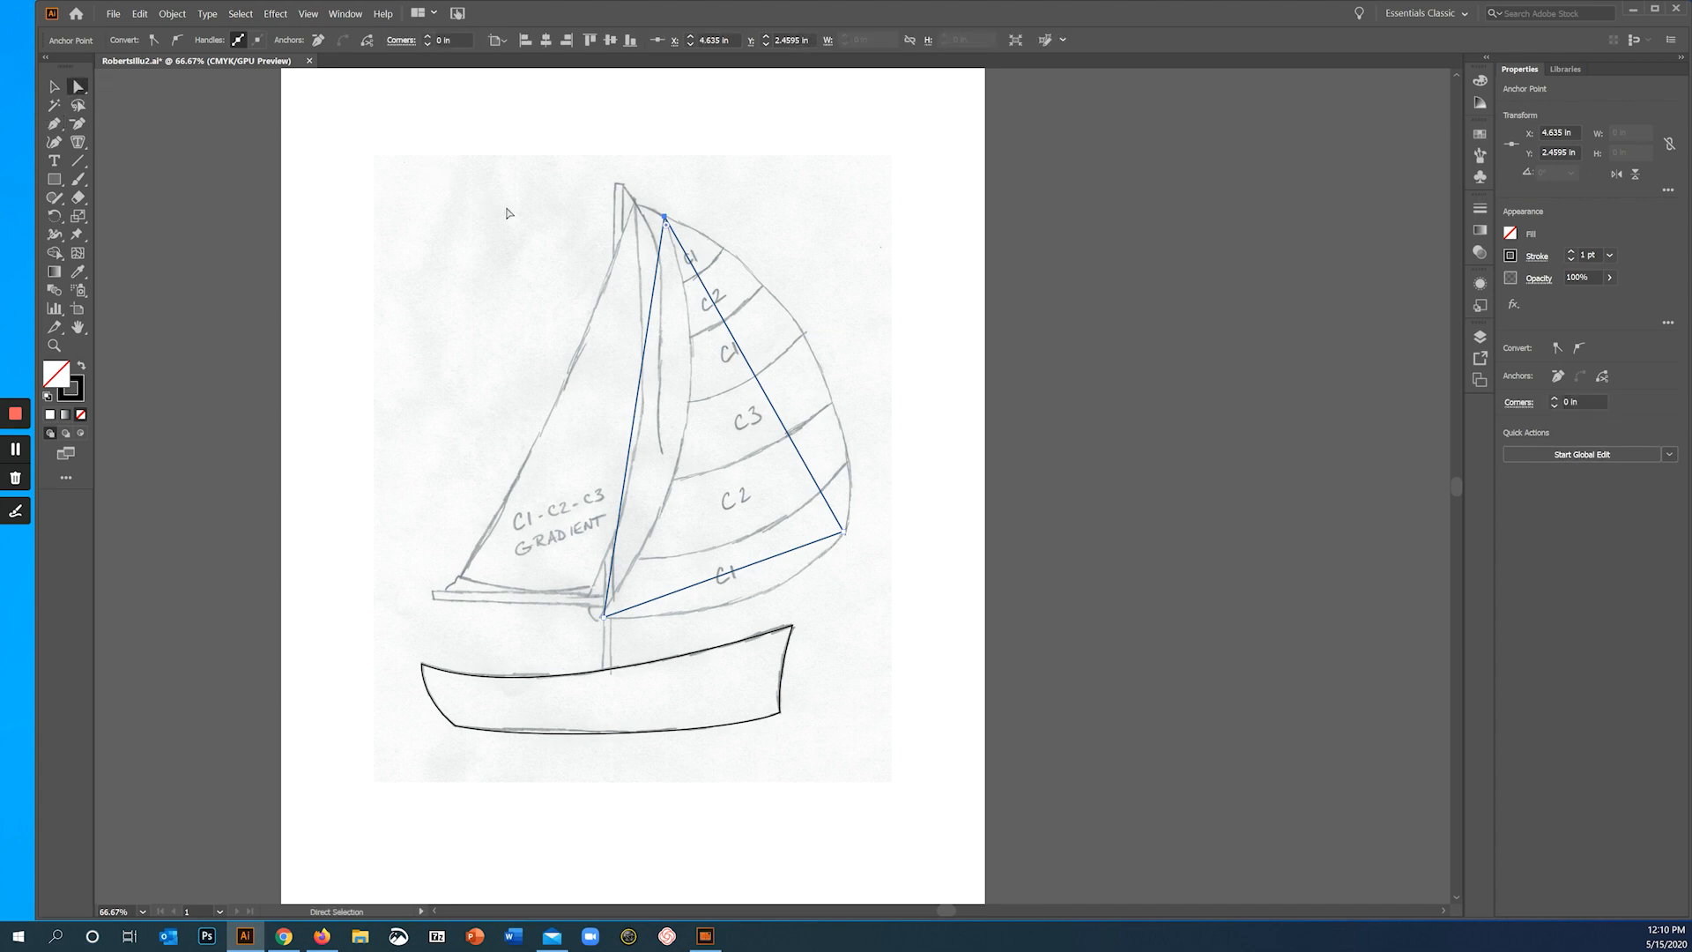
left_click(177, 44)
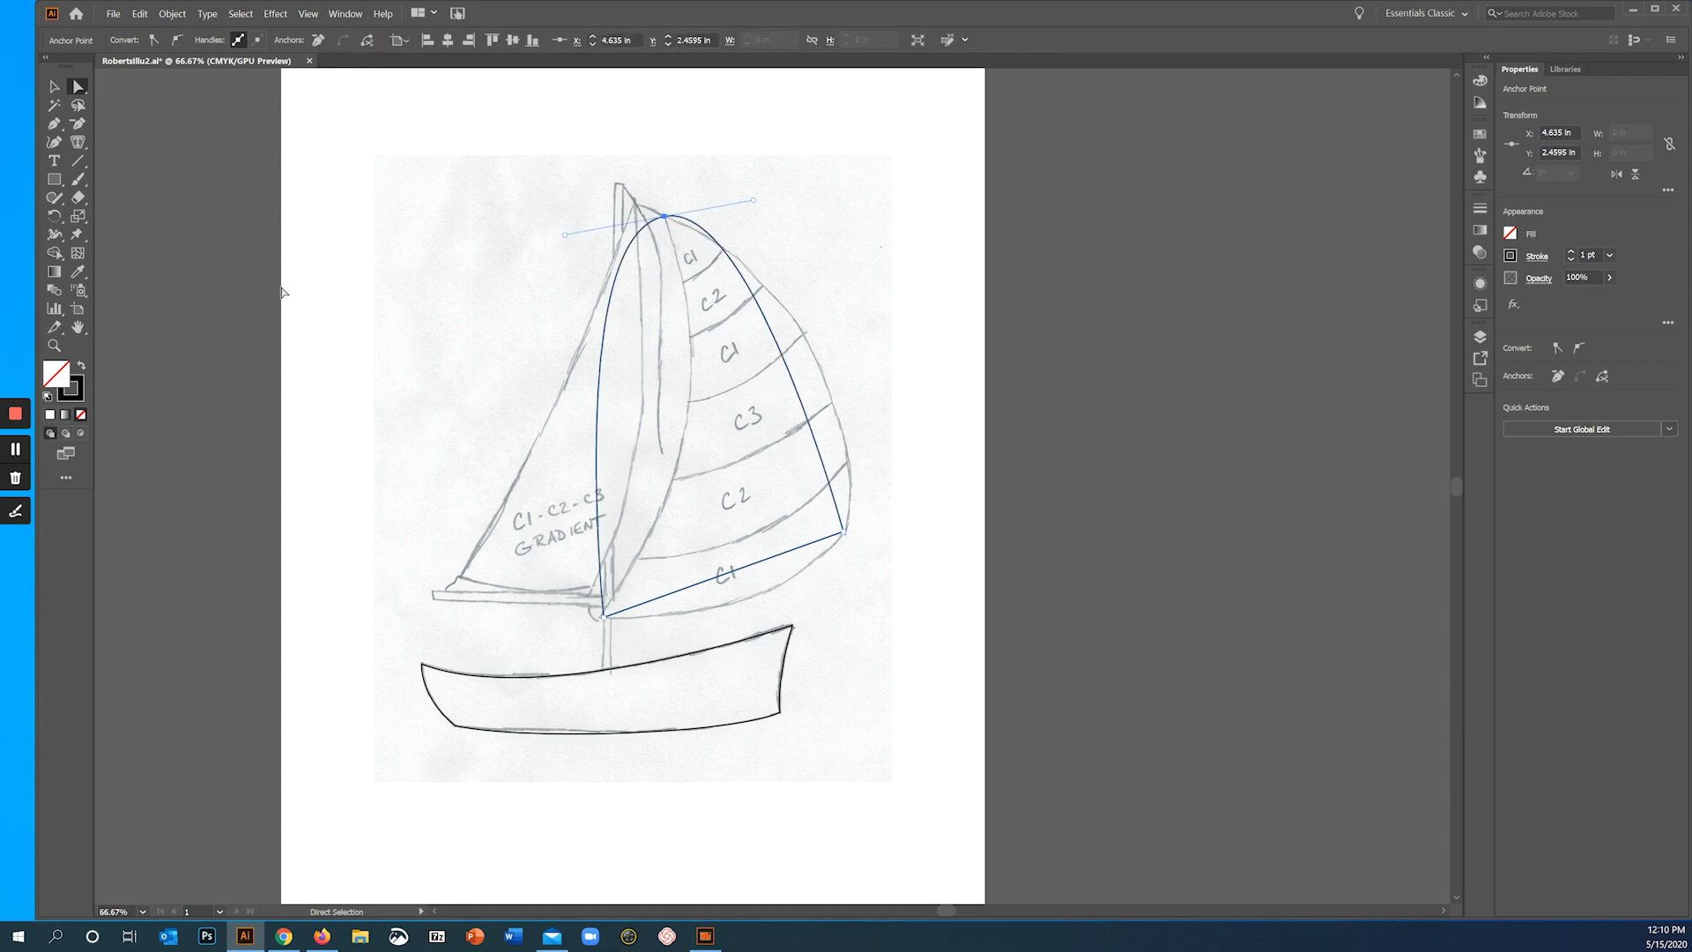
left_click(55, 127)
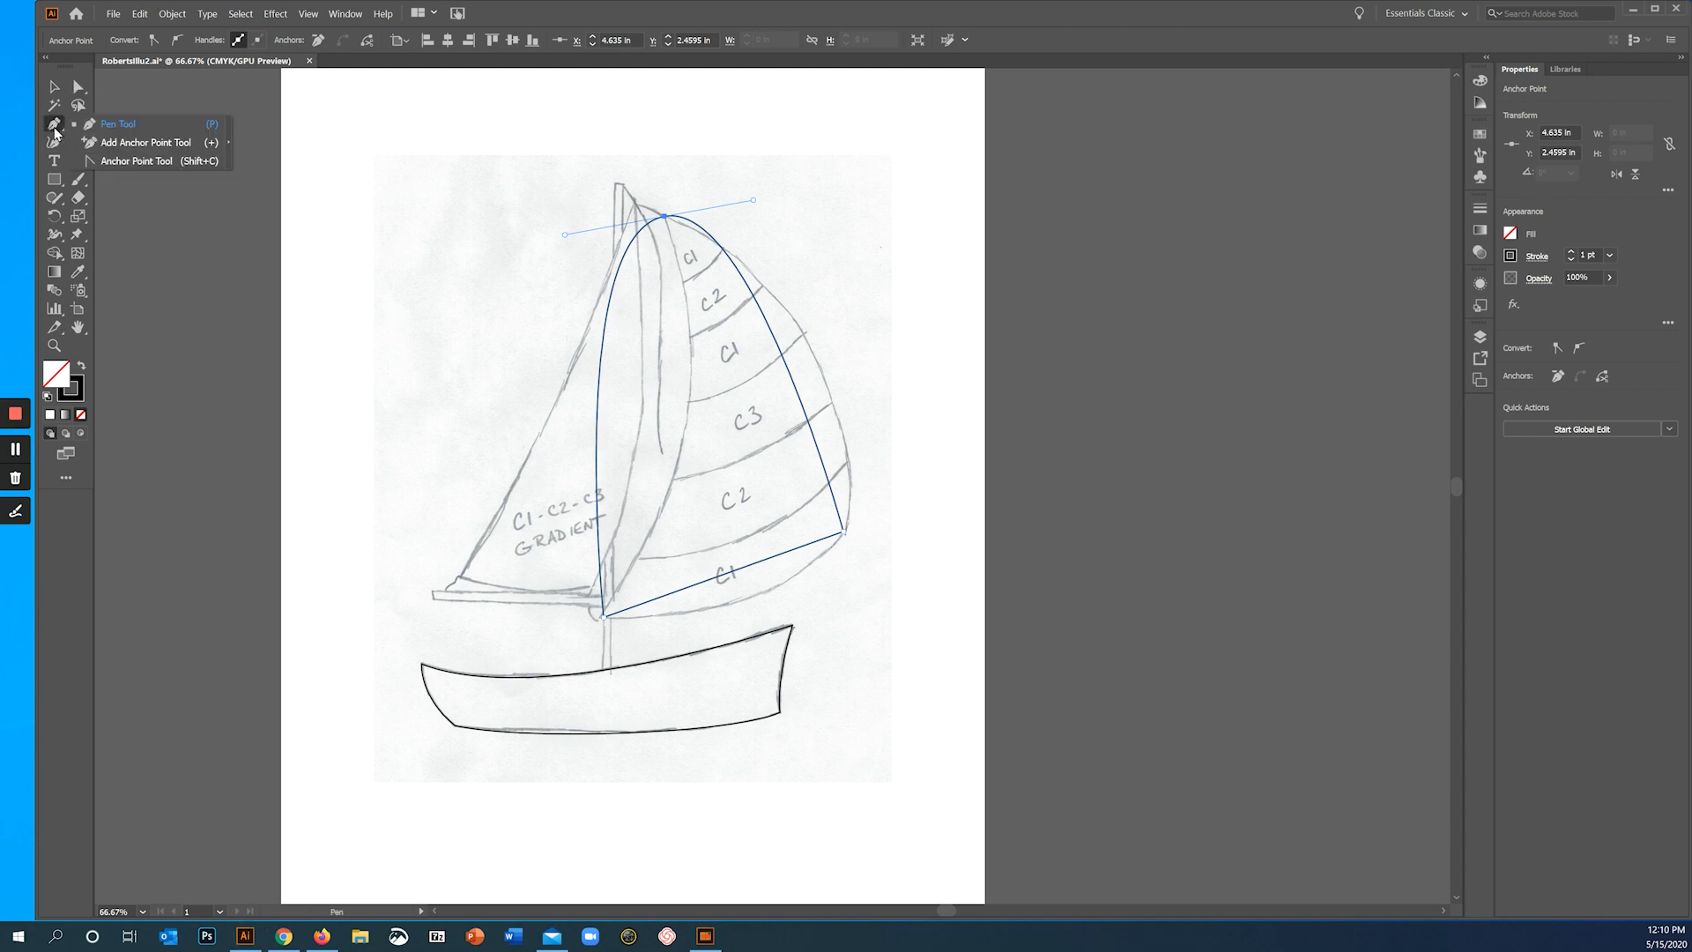
left_click(113, 160)
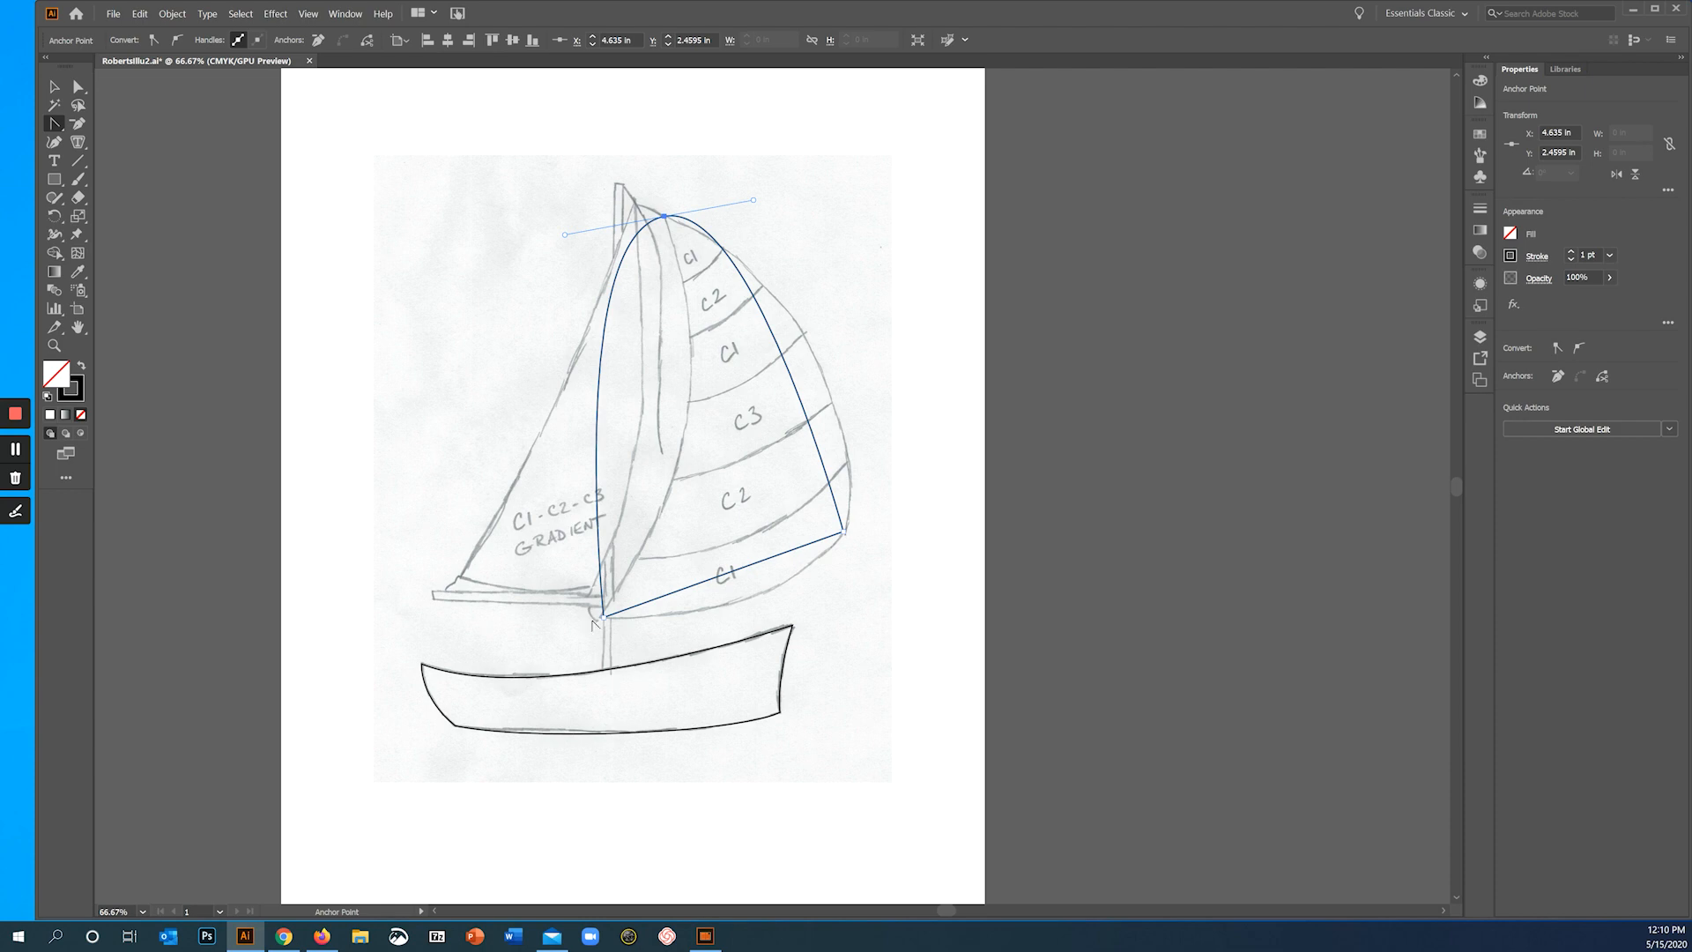
left_click_drag(604, 617, 662, 653)
left_click_drag(845, 534, 866, 479)
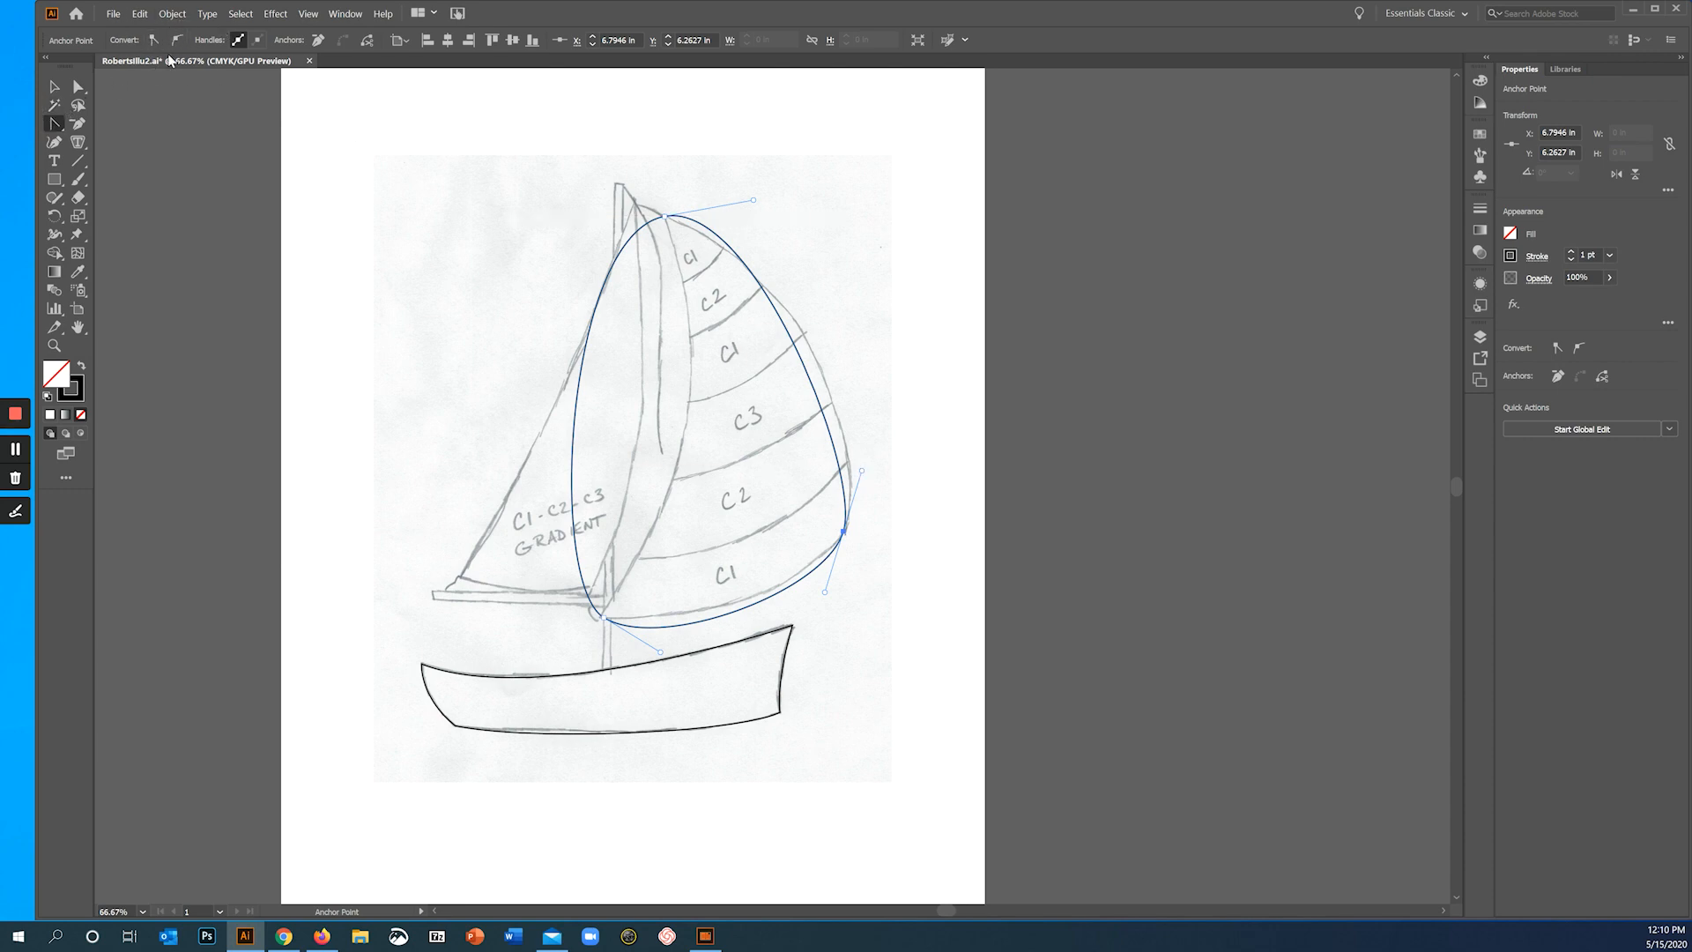
- Adjust the two handles of the sail's top anchor independently so the outer and inner edges curve along the sketch
left_click(51, 128)
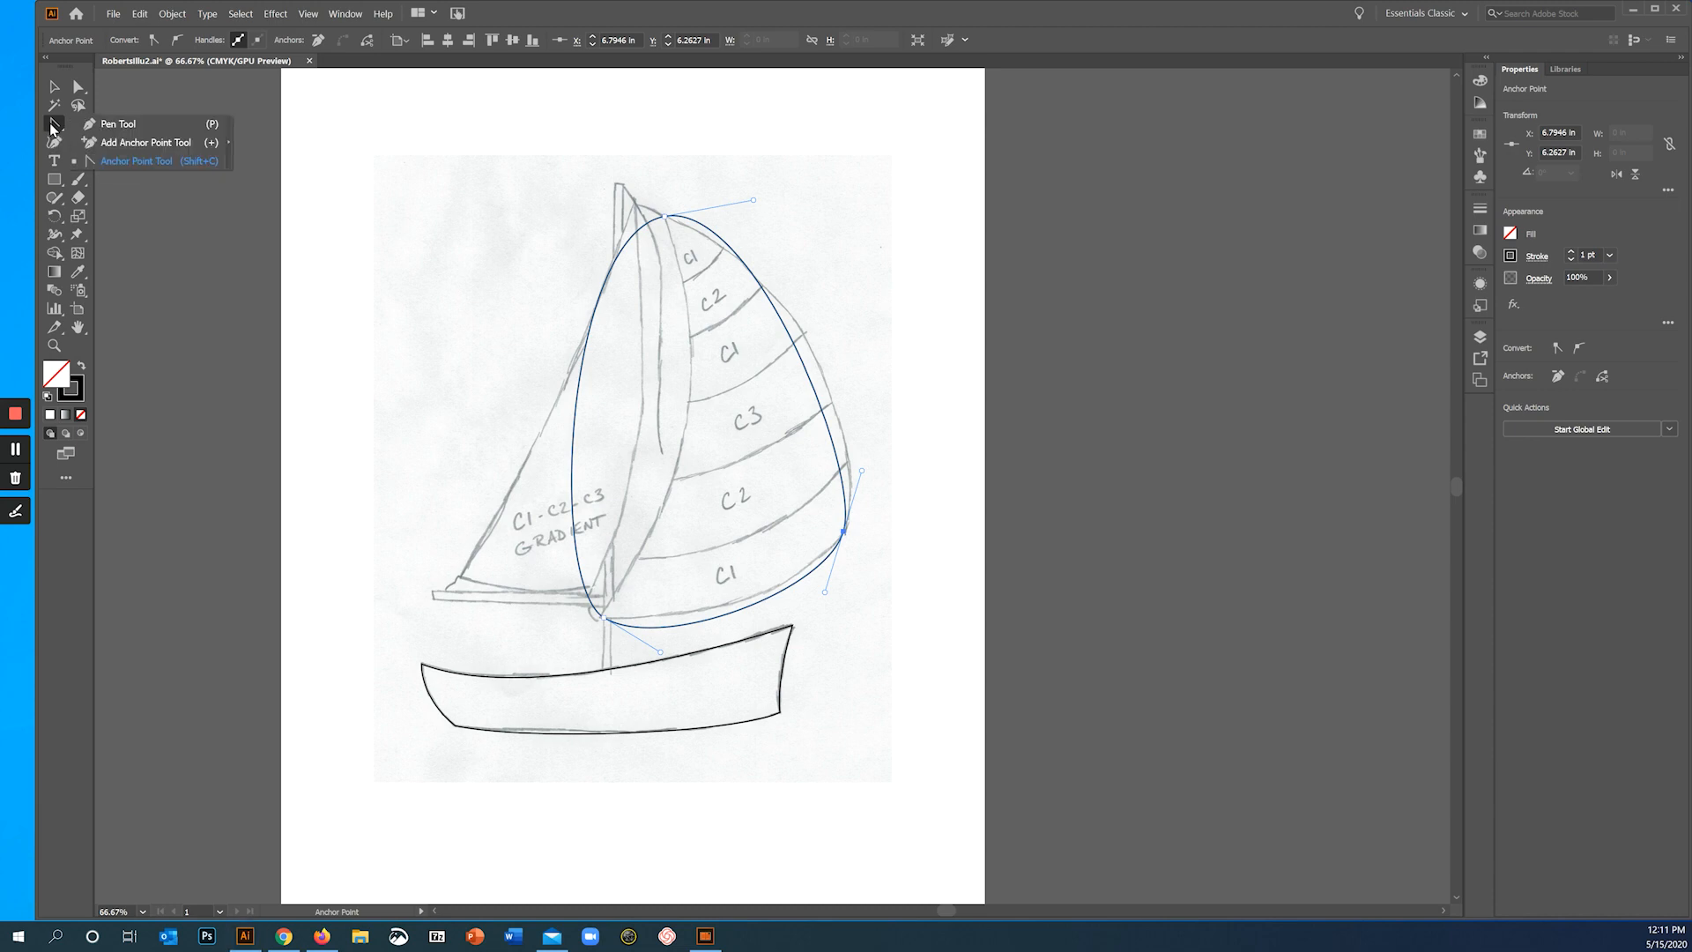
left_click(115, 125)
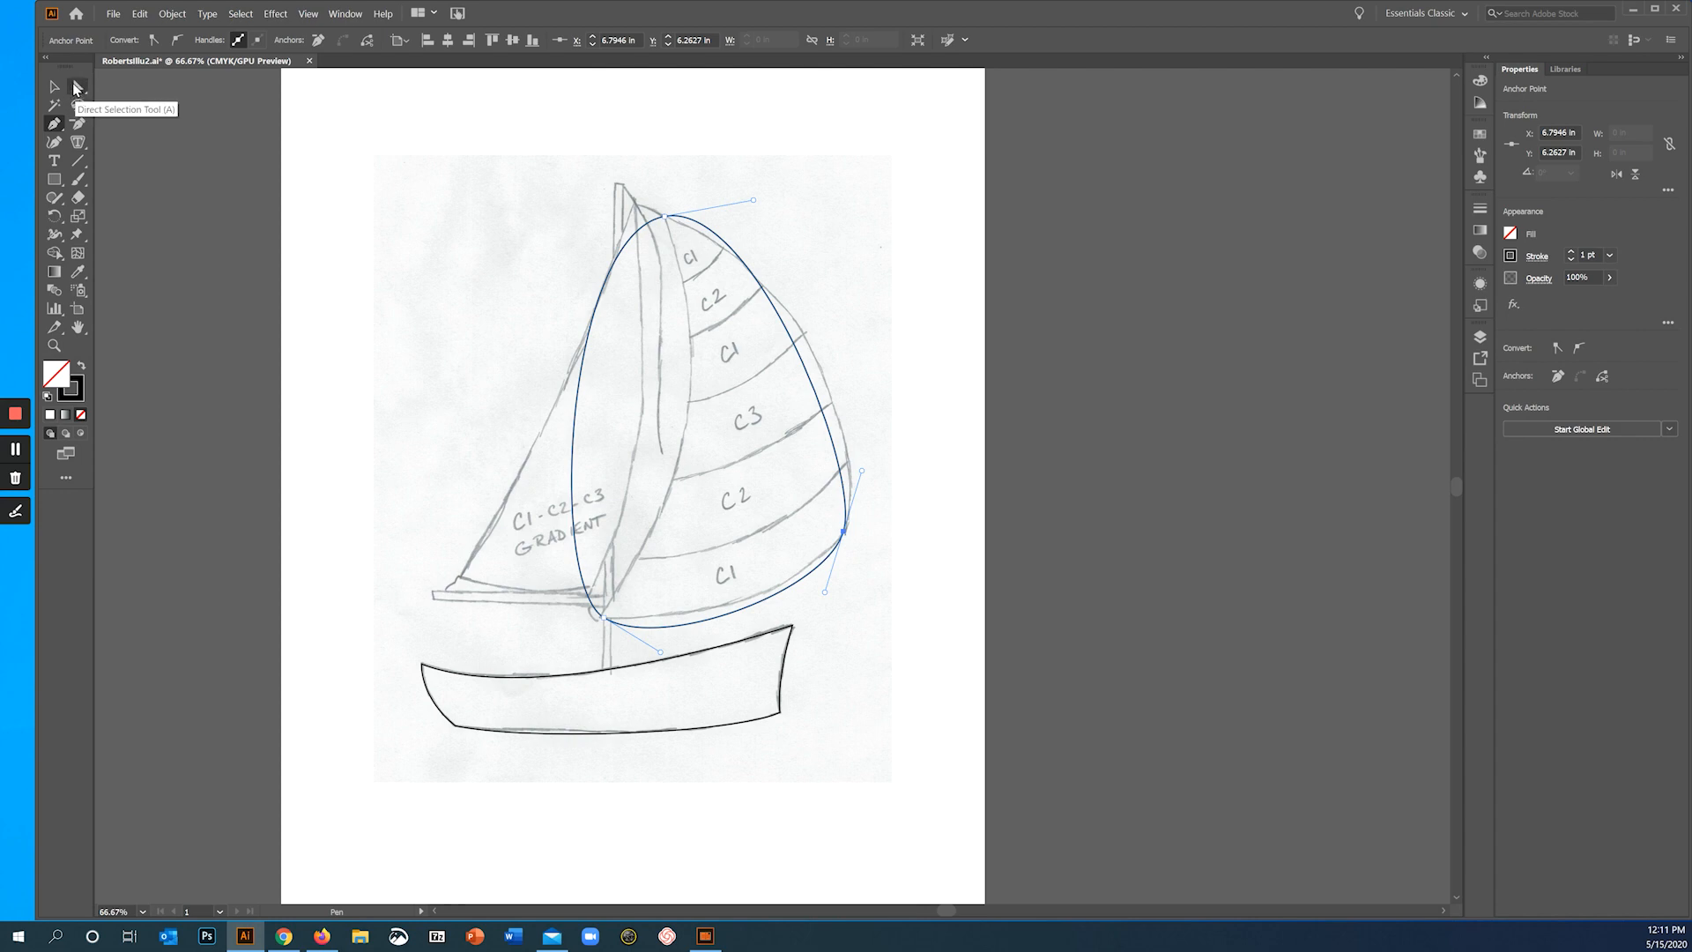
left_click(79, 88)
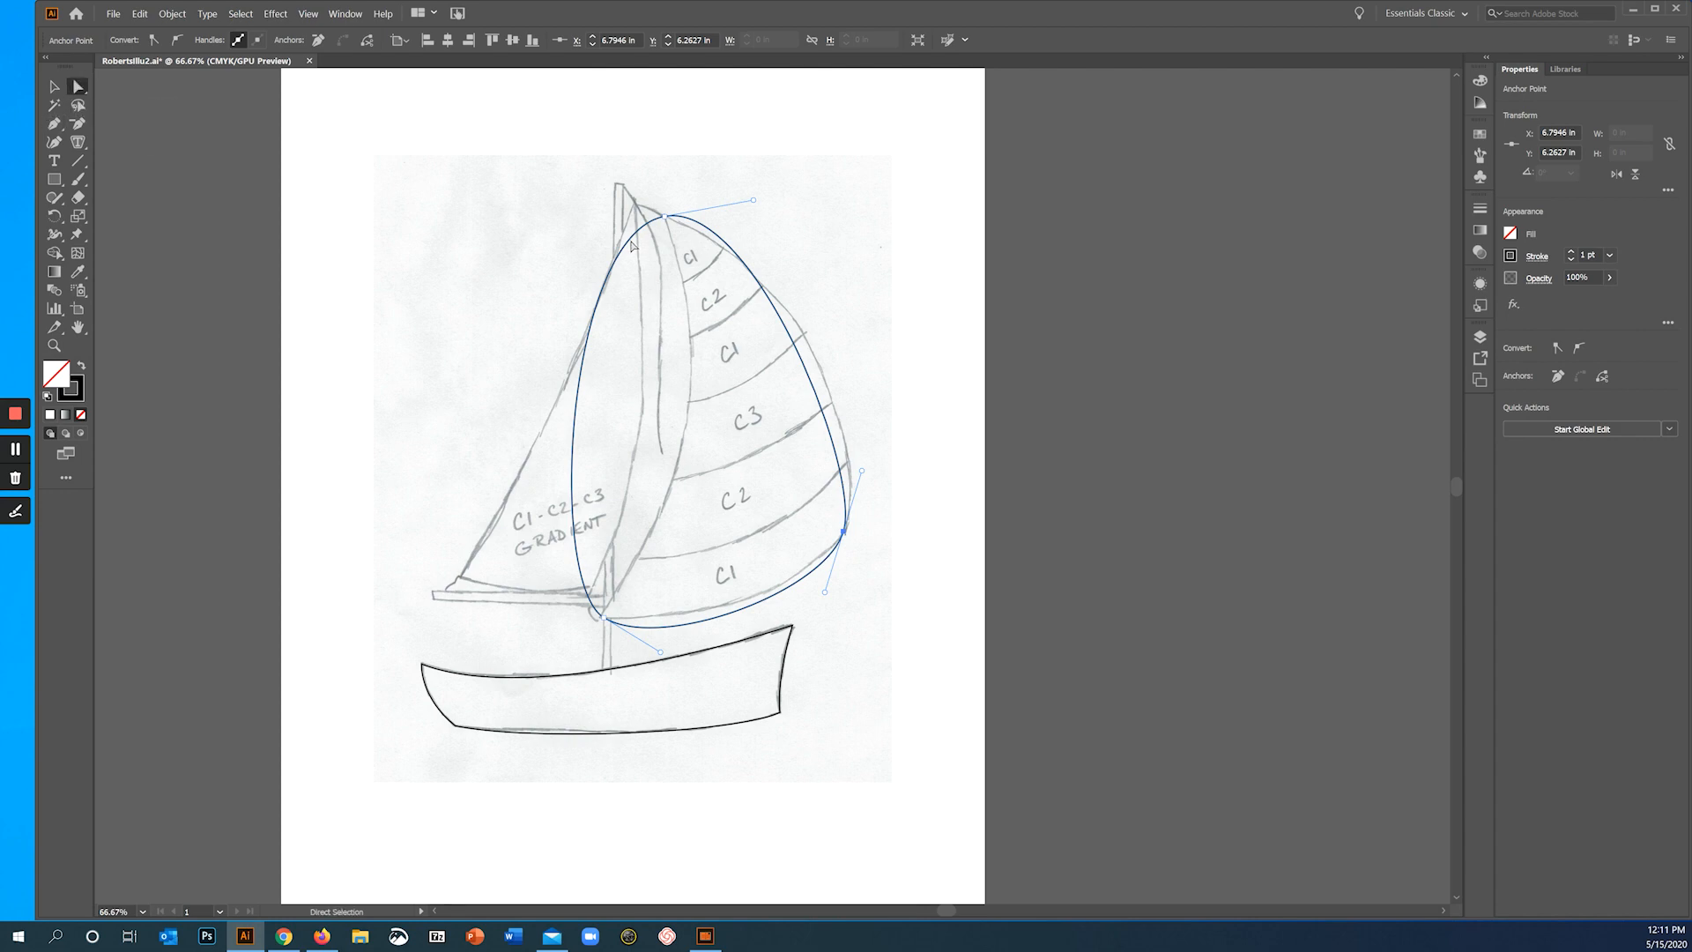
left_click(665, 218)
left_click_drag(754, 202, 860, 331)
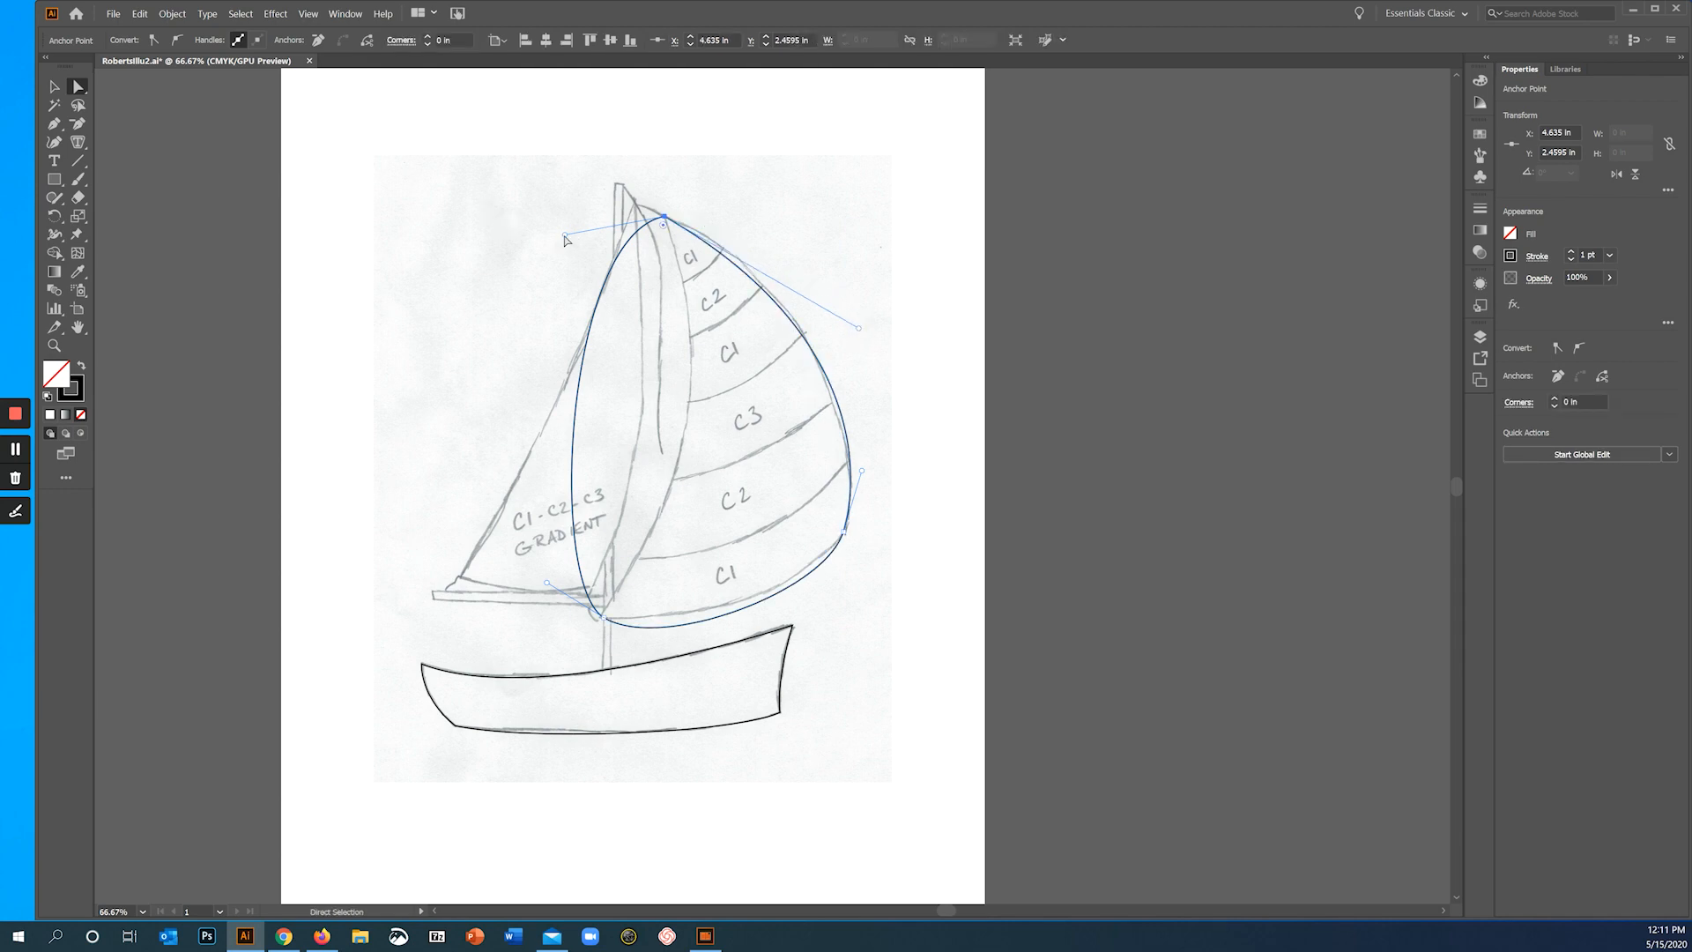
left_click_drag(564, 240, 764, 485)
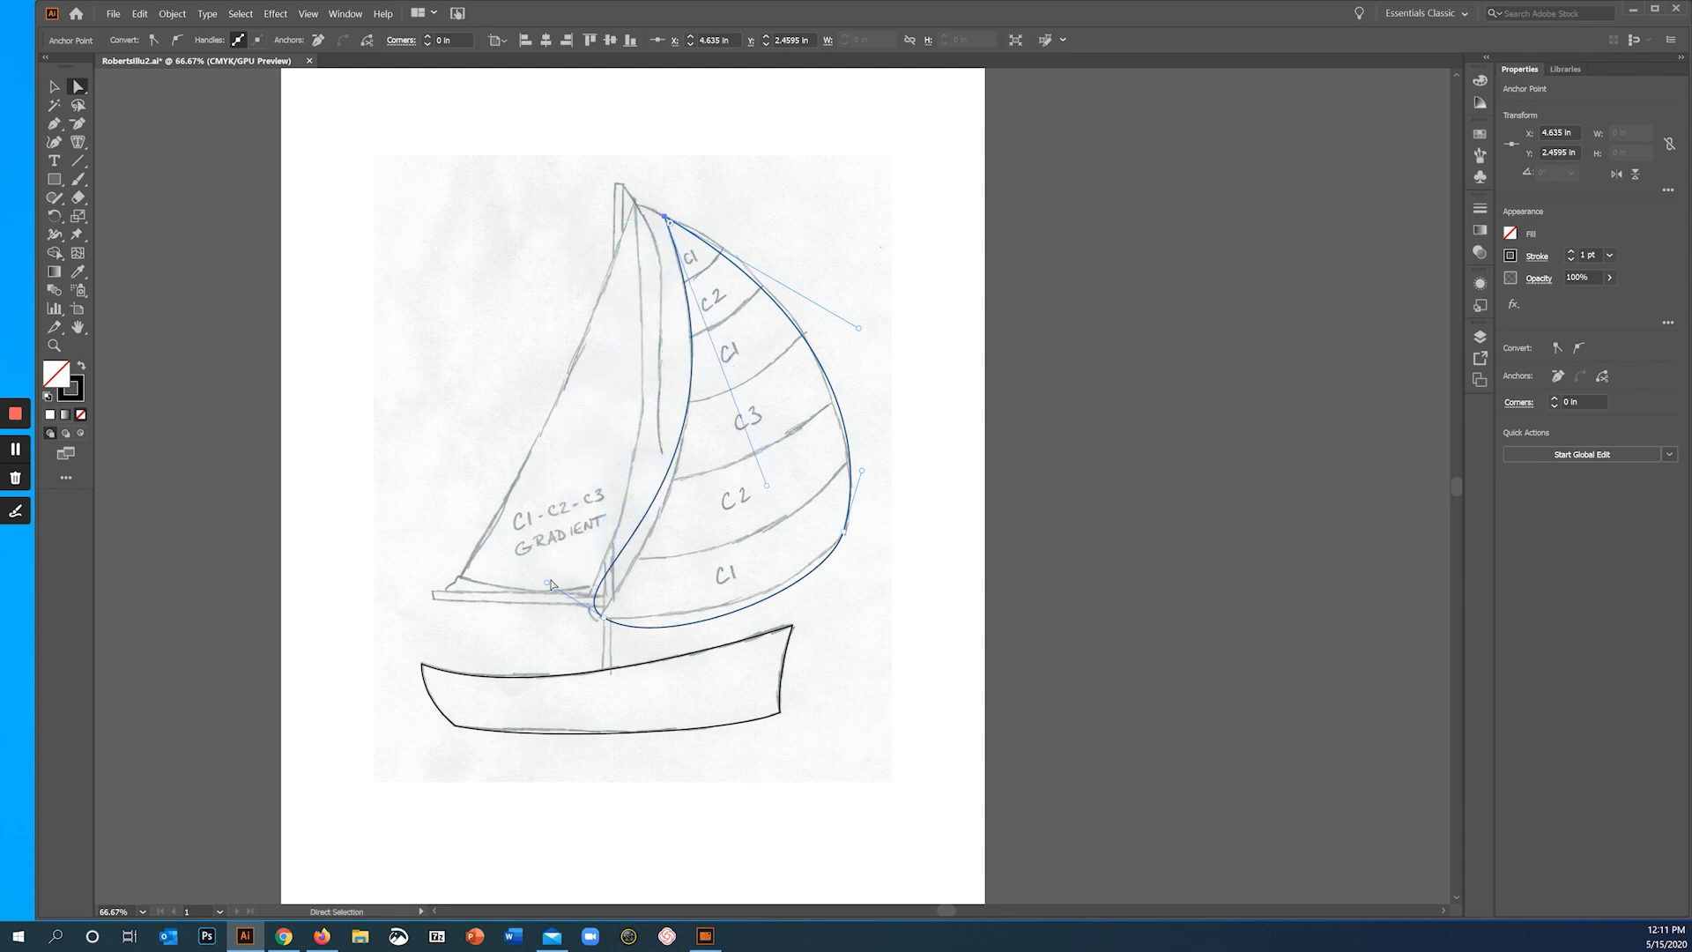
- Adjust the handles at the sail's lower mast-side corner independently to fit the inner and bottom edges to the sketch
key("alt")
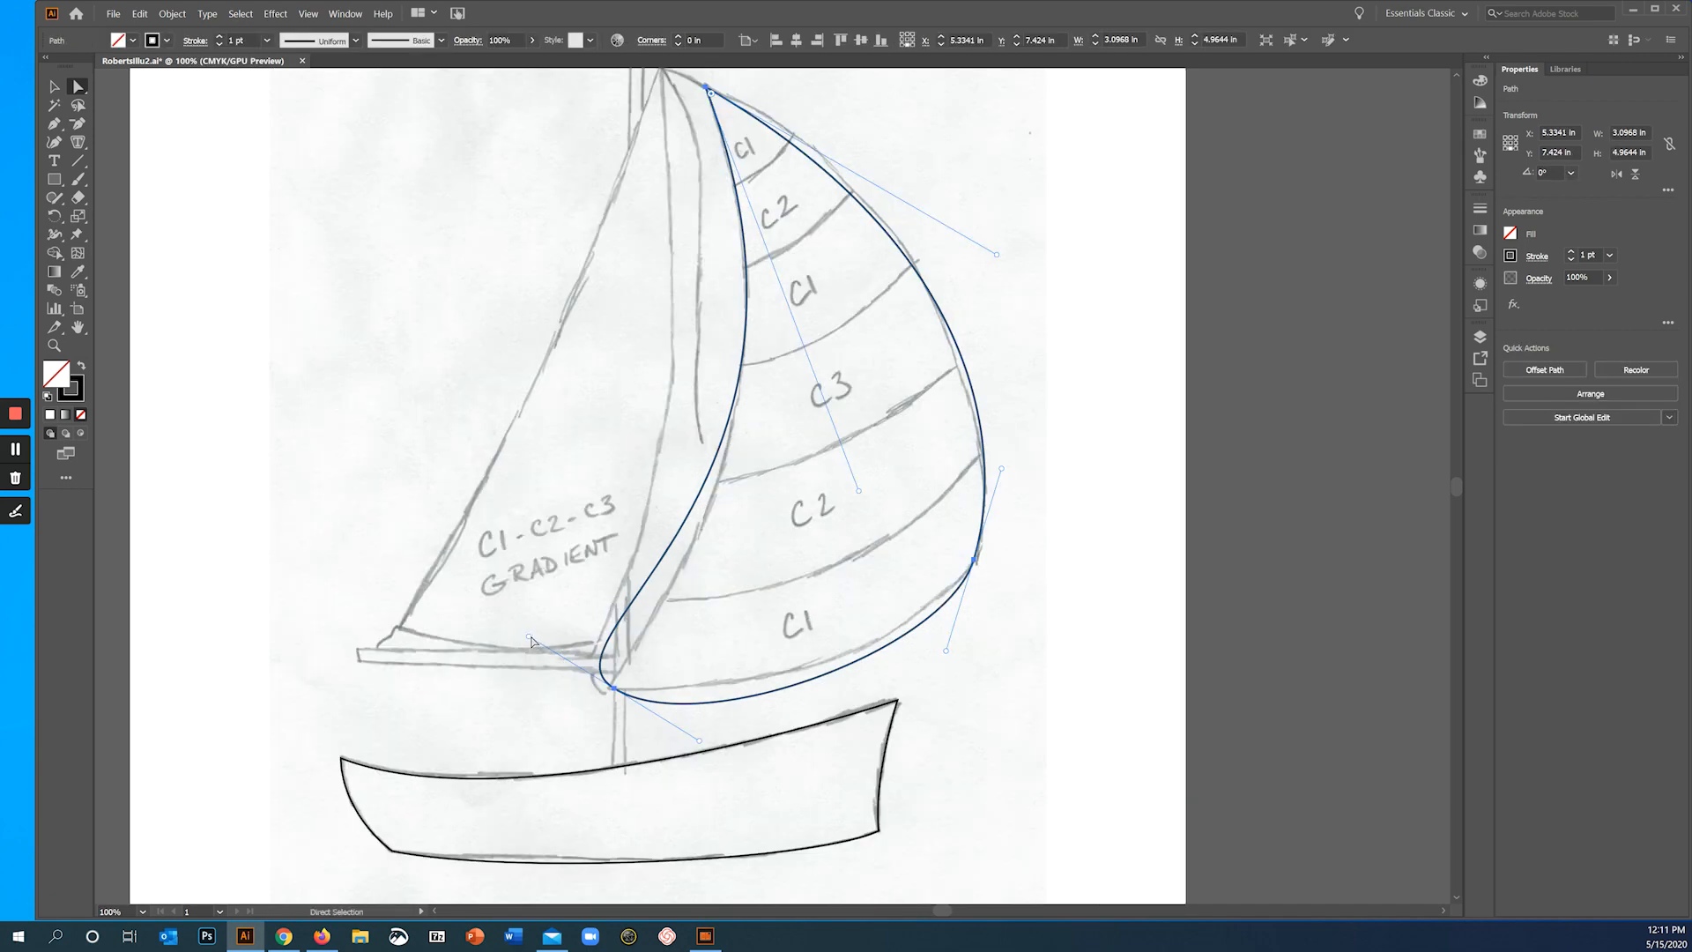
left_click_drag(530, 636, 578, 667)
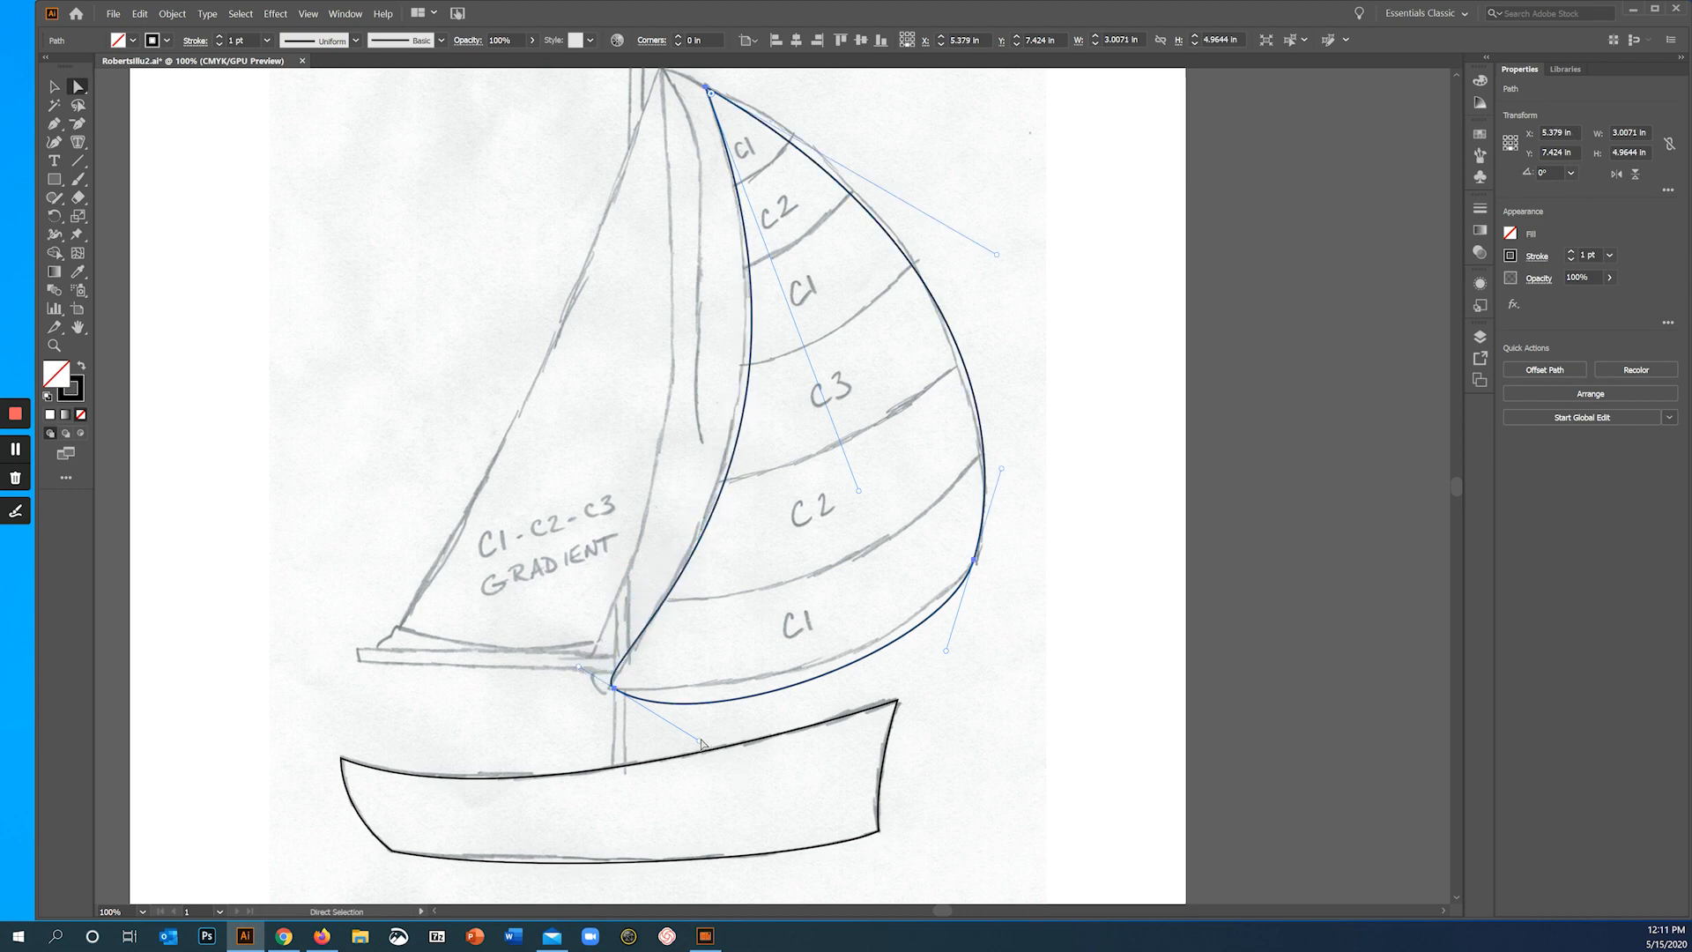
left_click(701, 742)
left_click_drag(702, 742, 720, 693)
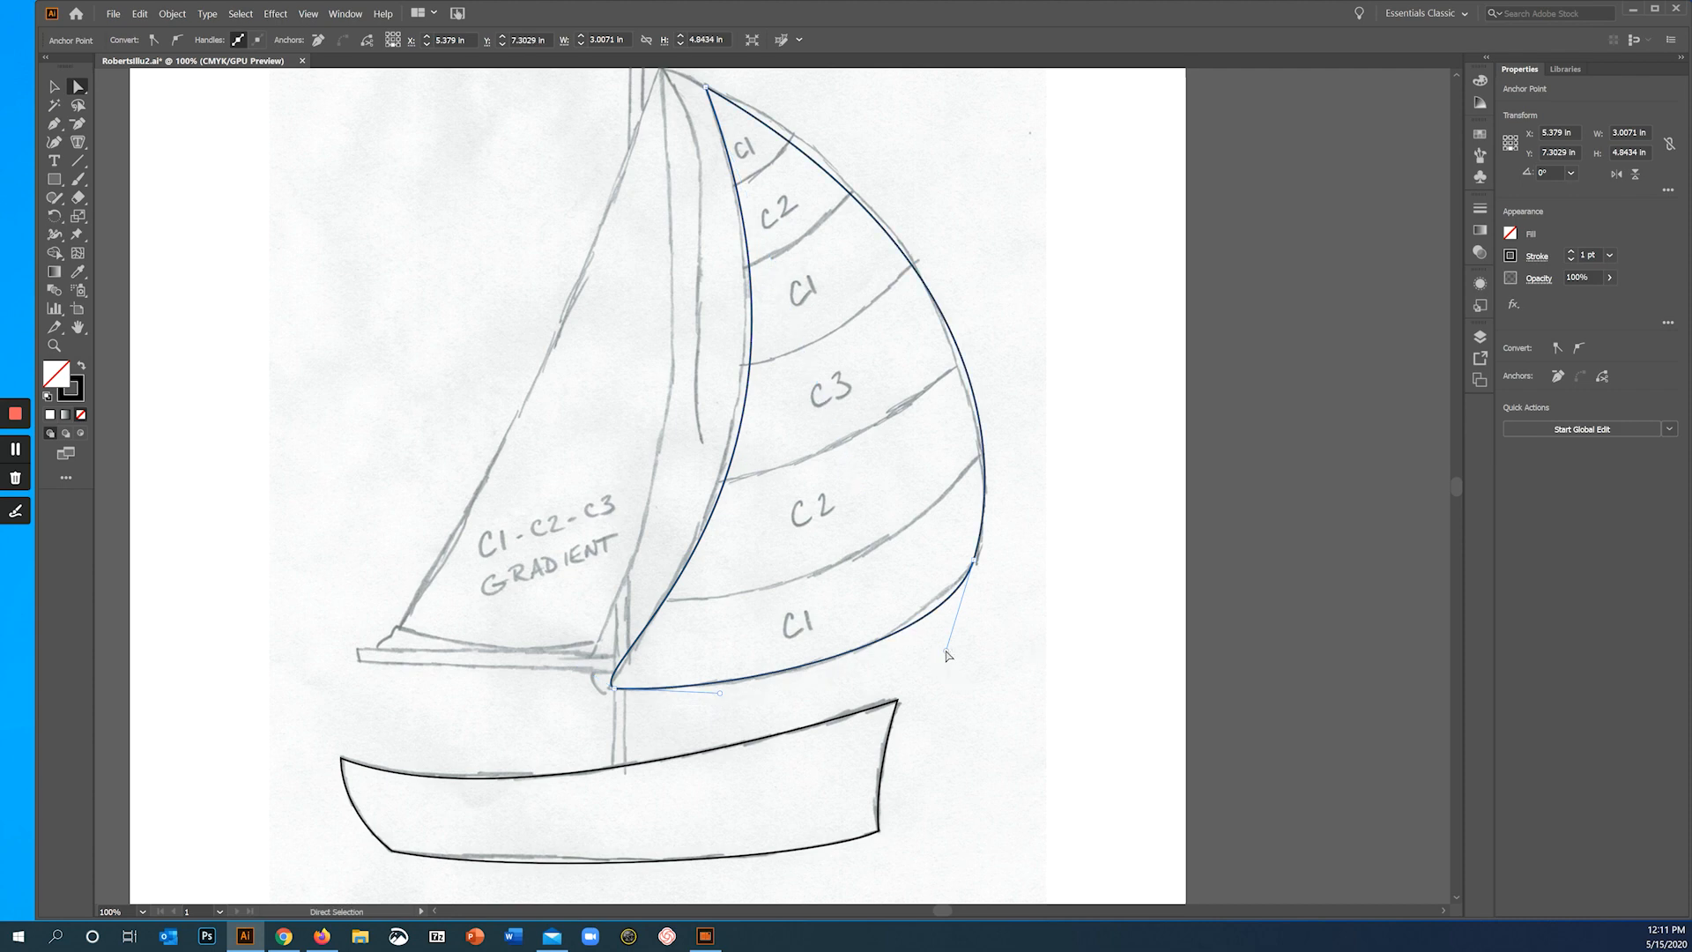
left_click(620, 698)
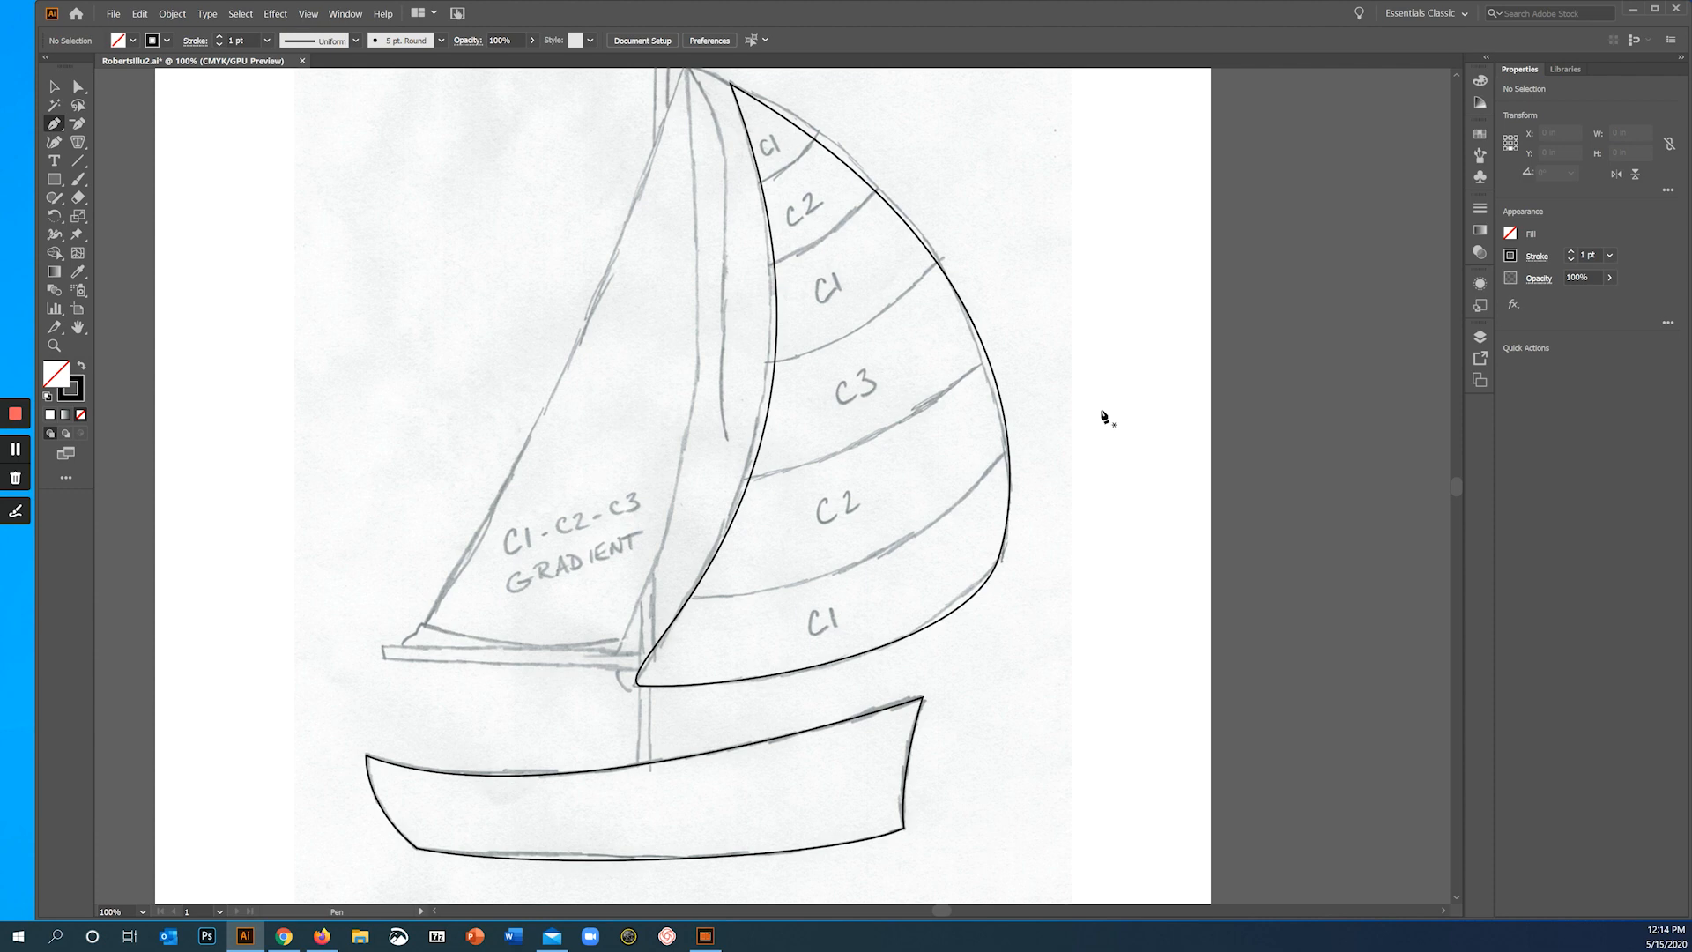
- Draw the lowest stripe line across the sail past both edges, bend it along the sketch, and pull its outer end closer to the sail
left_click(552, 601)
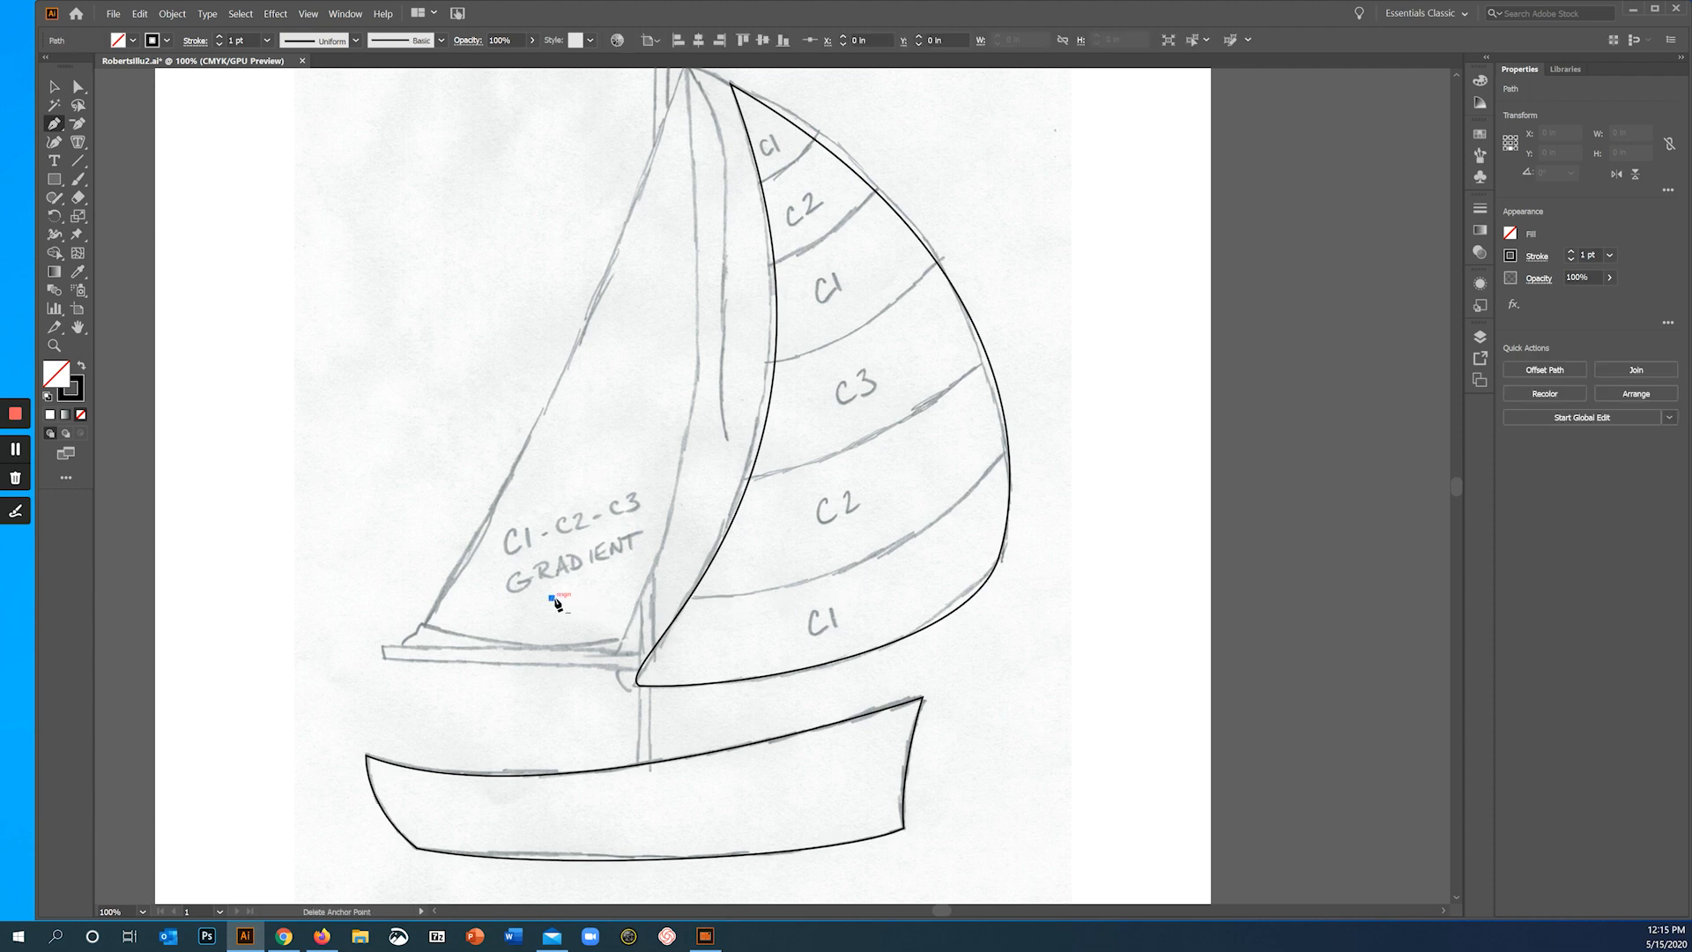
left_click(1090, 391)
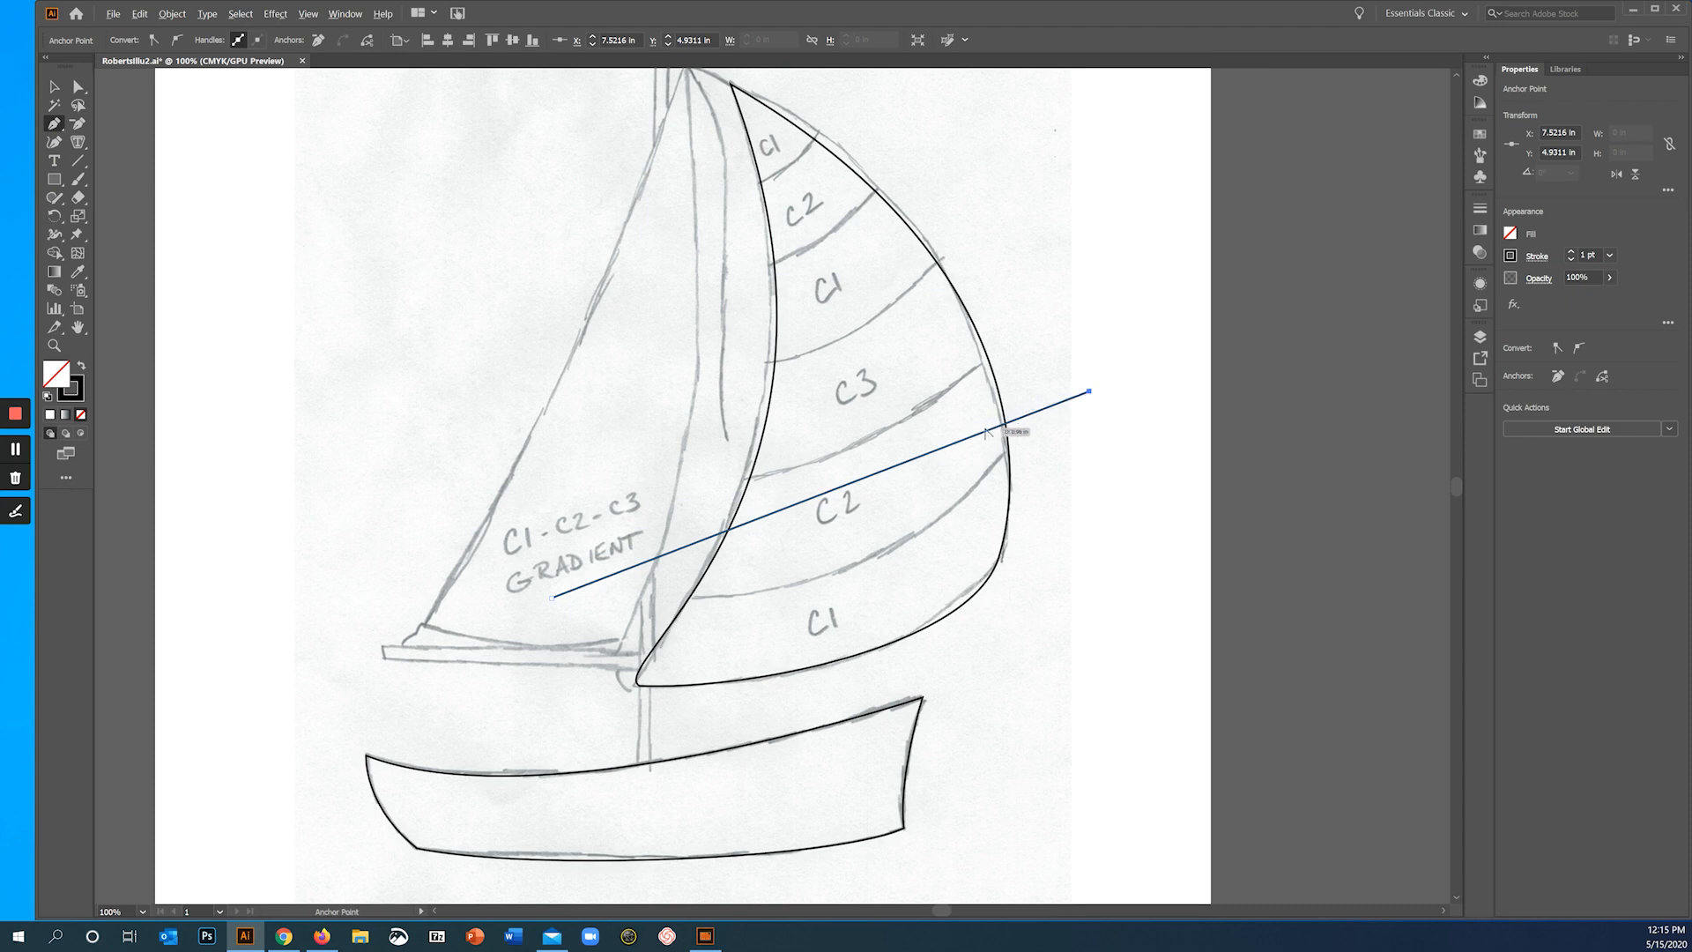
key("alt")
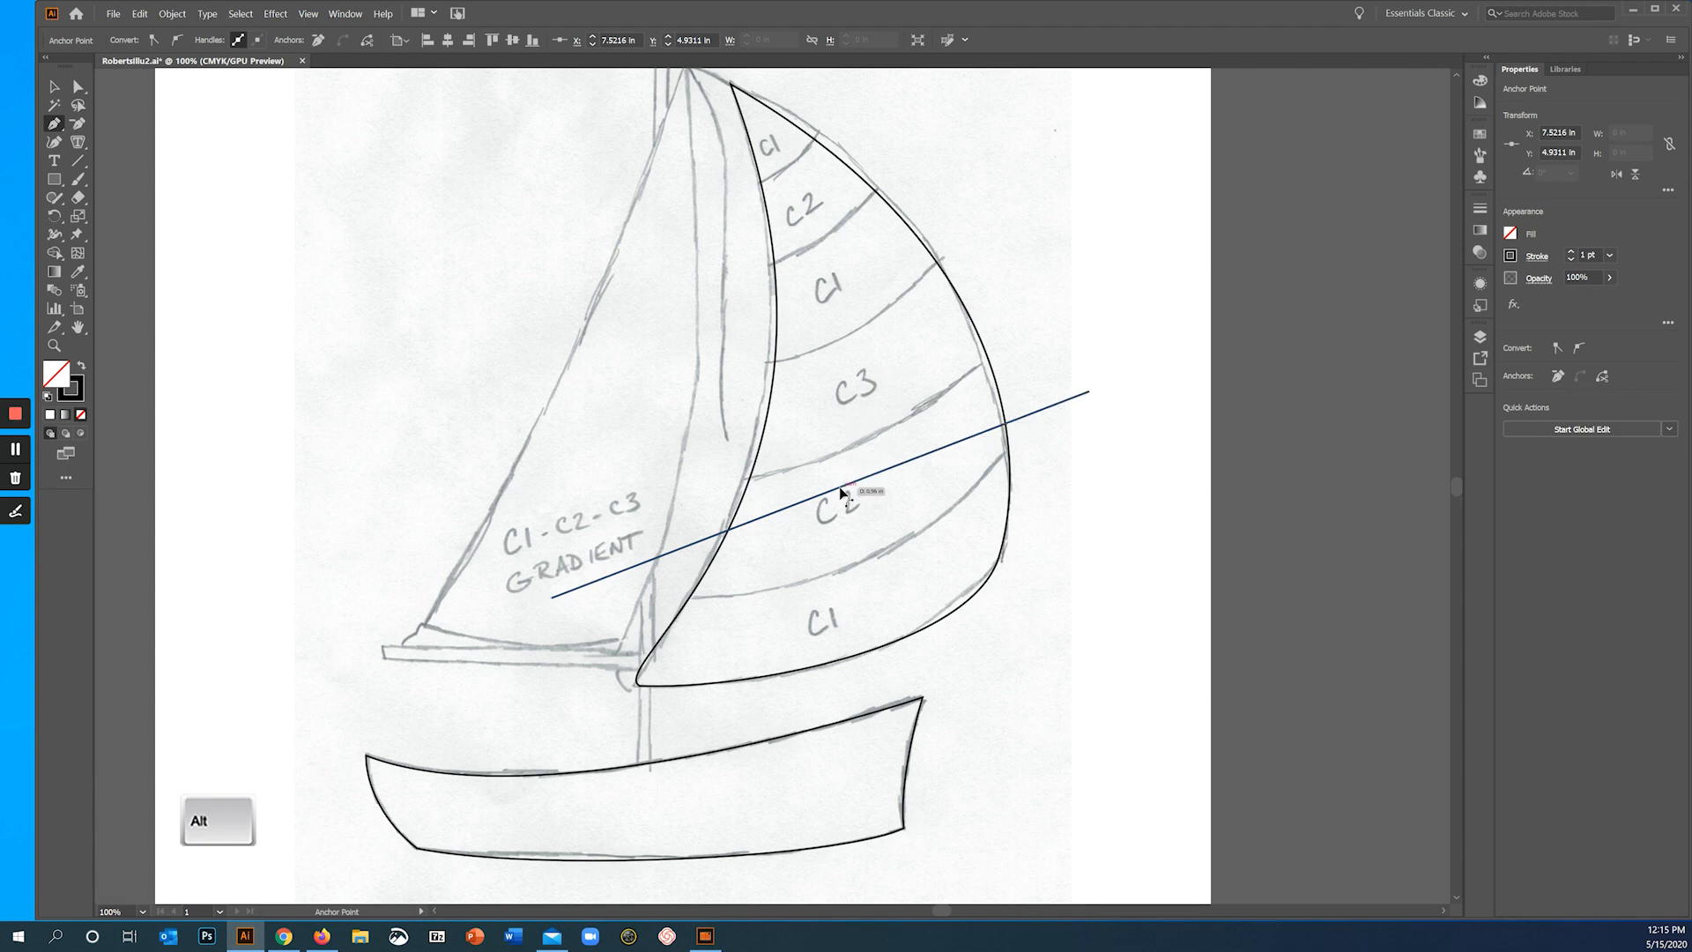
left_click_drag(840, 489, 853, 569)
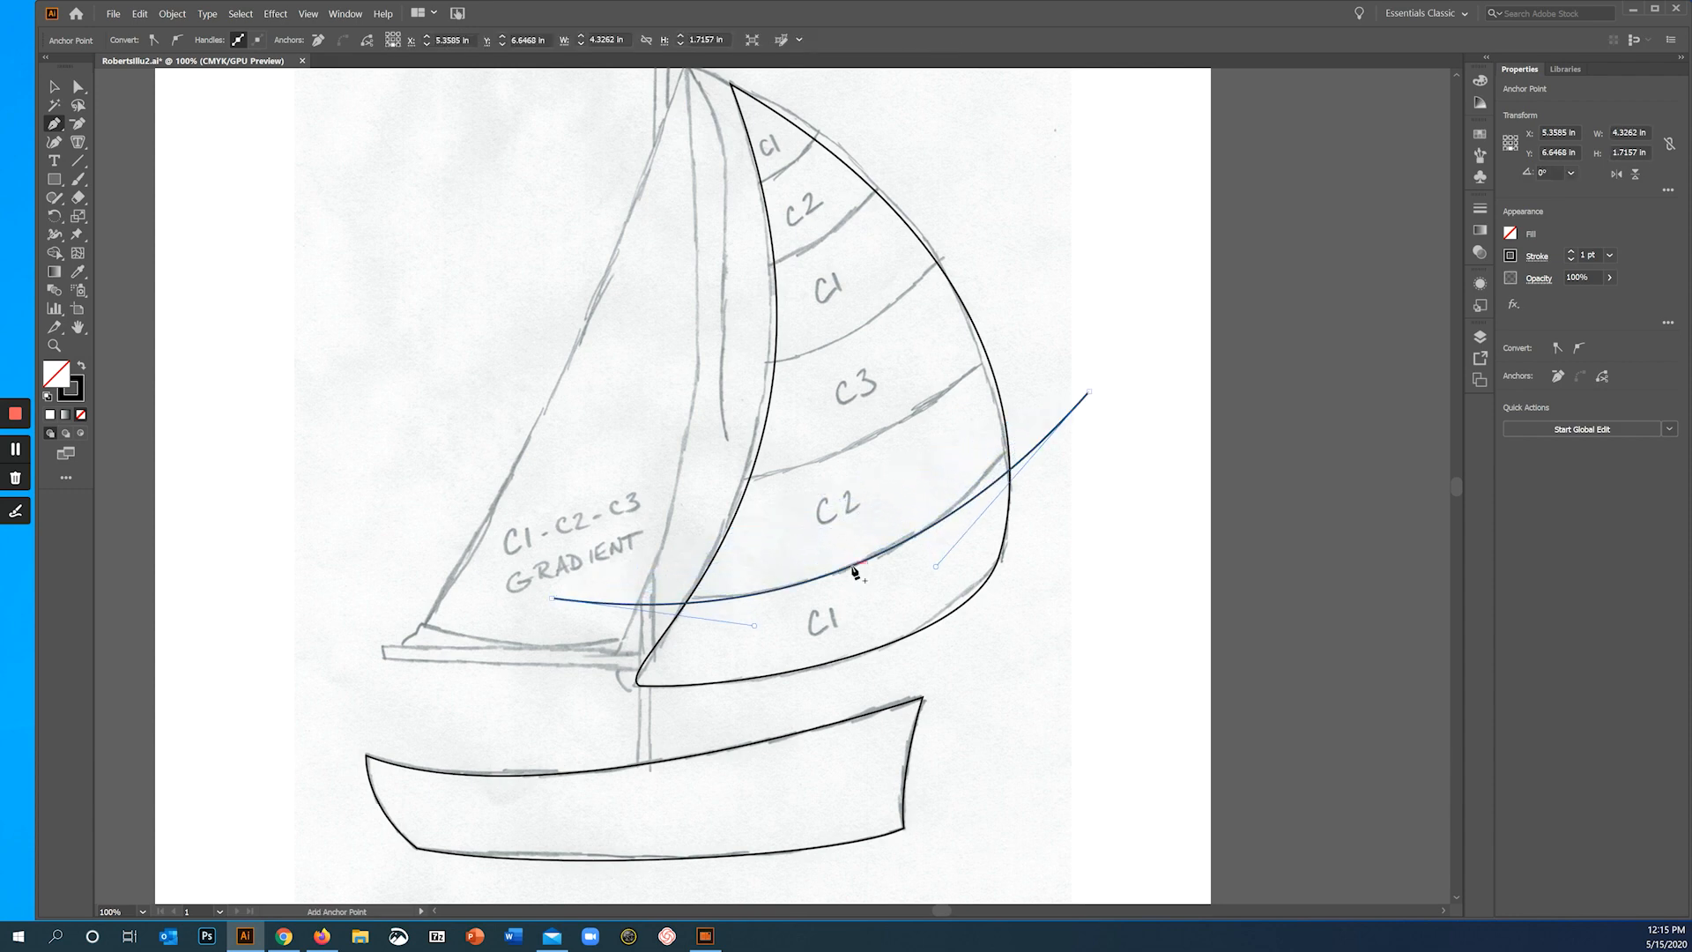
left_click_drag(1087, 393, 1030, 425)
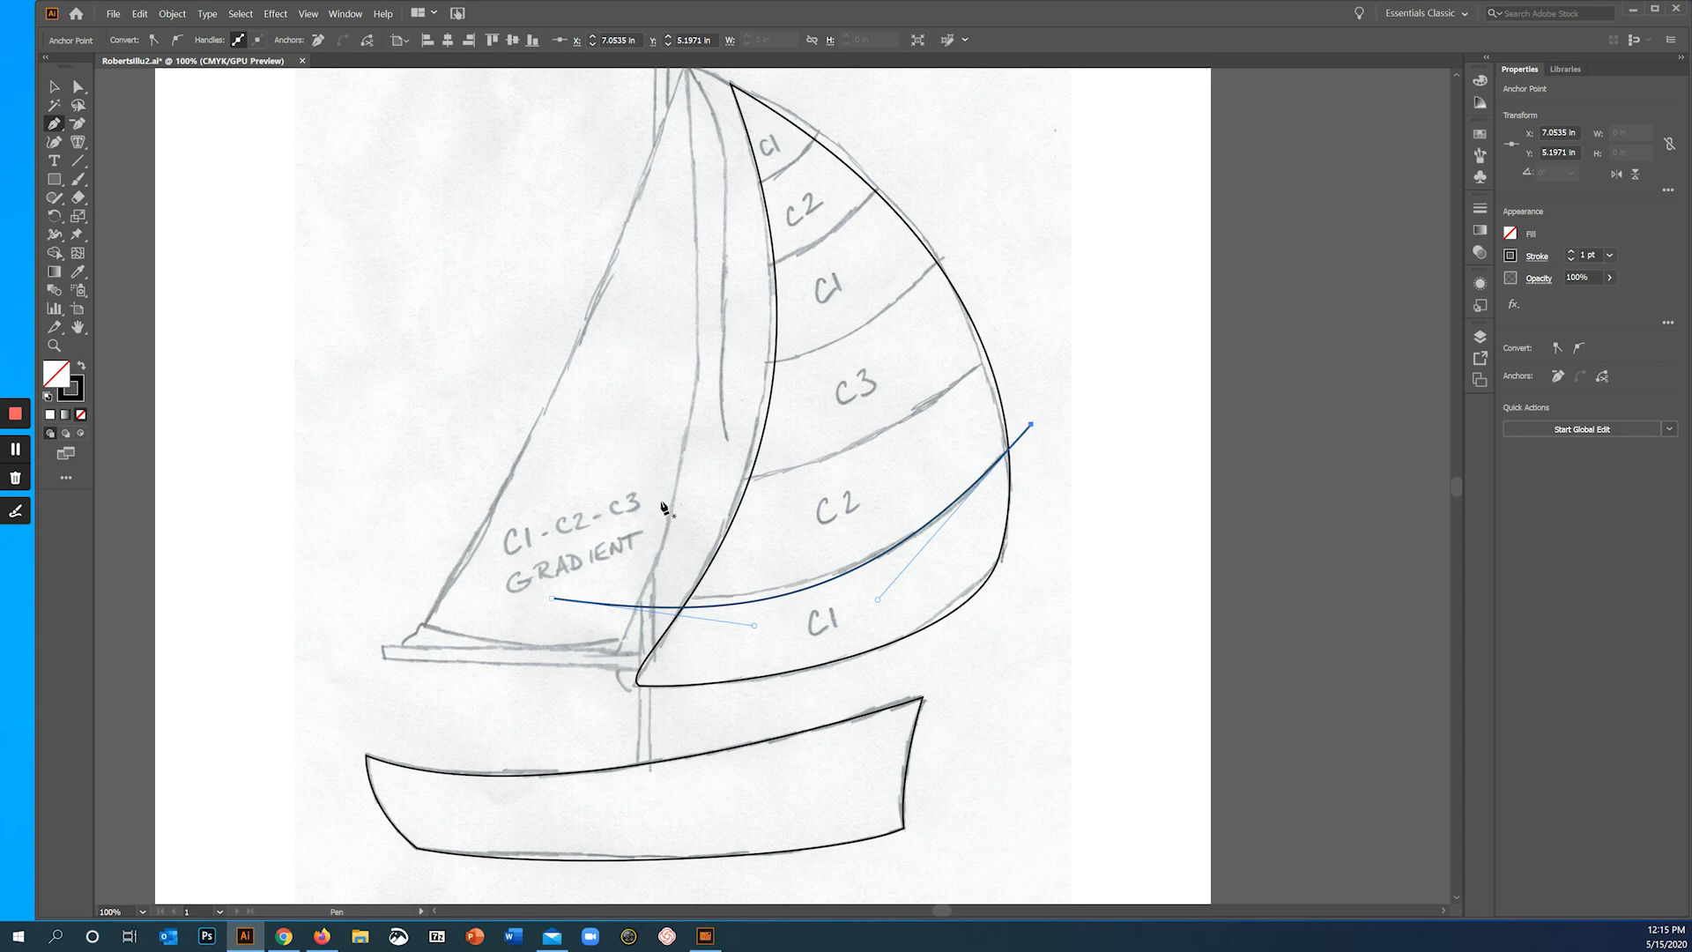
- Draw the stripe line between the C3 and lower C2 bands past both sail edges, bend it to the sketch, and deselect it
left_click(661, 499)
left_click(1044, 310)
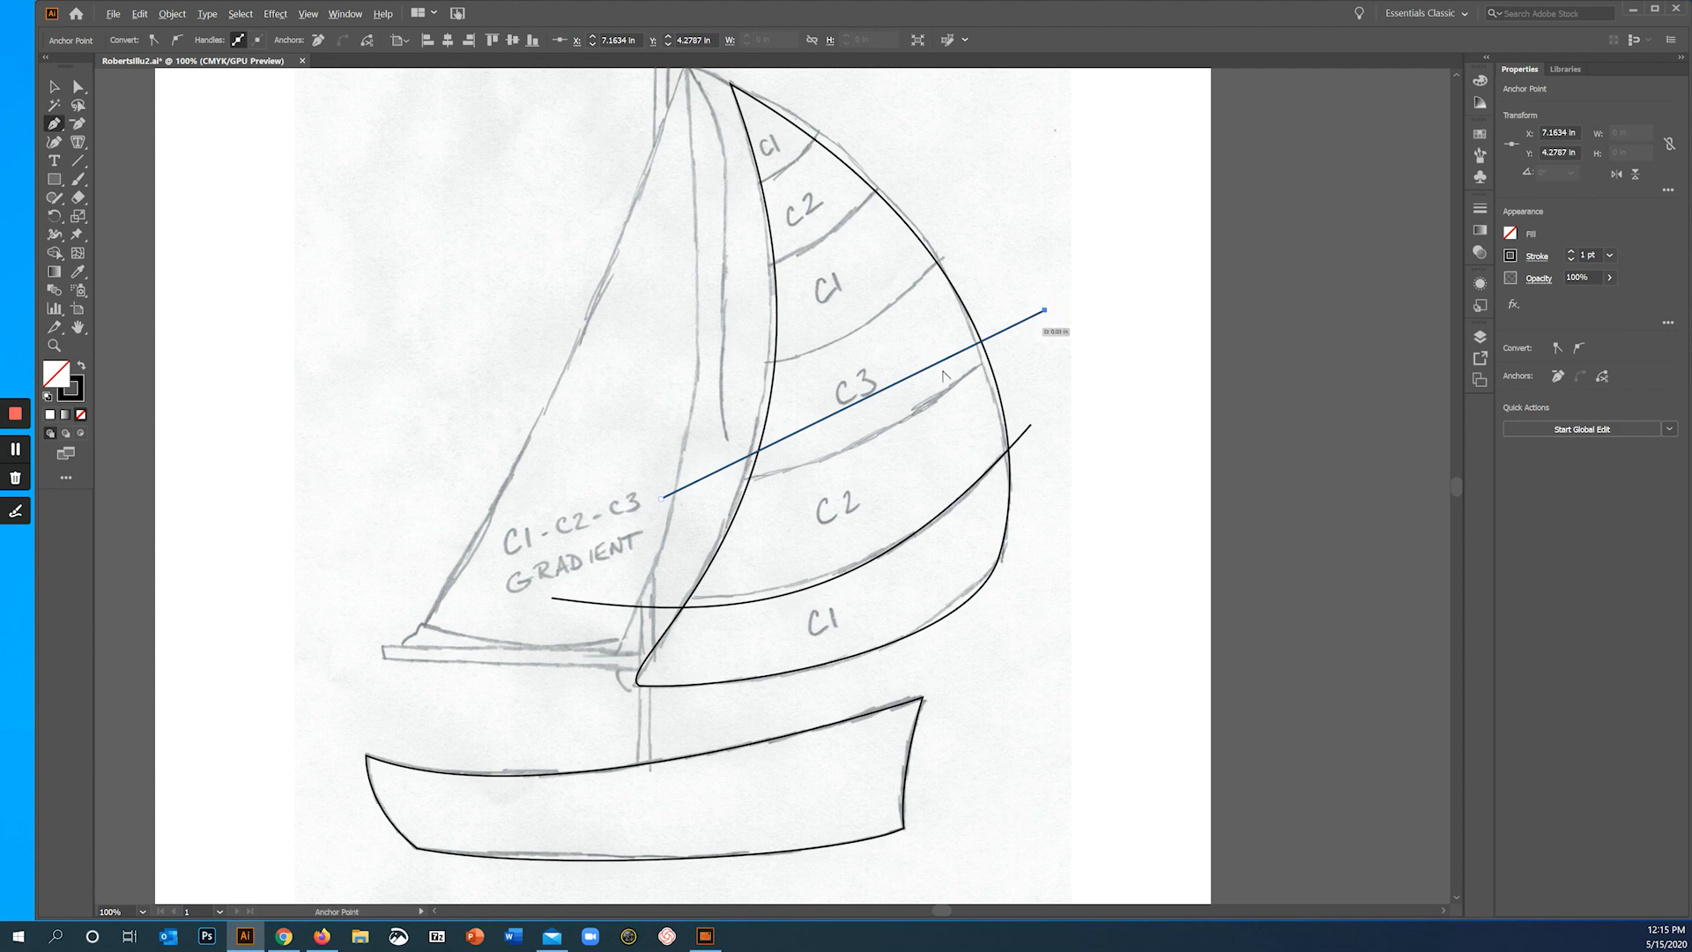
key("alt")
left_click_drag(886, 388, 900, 421)
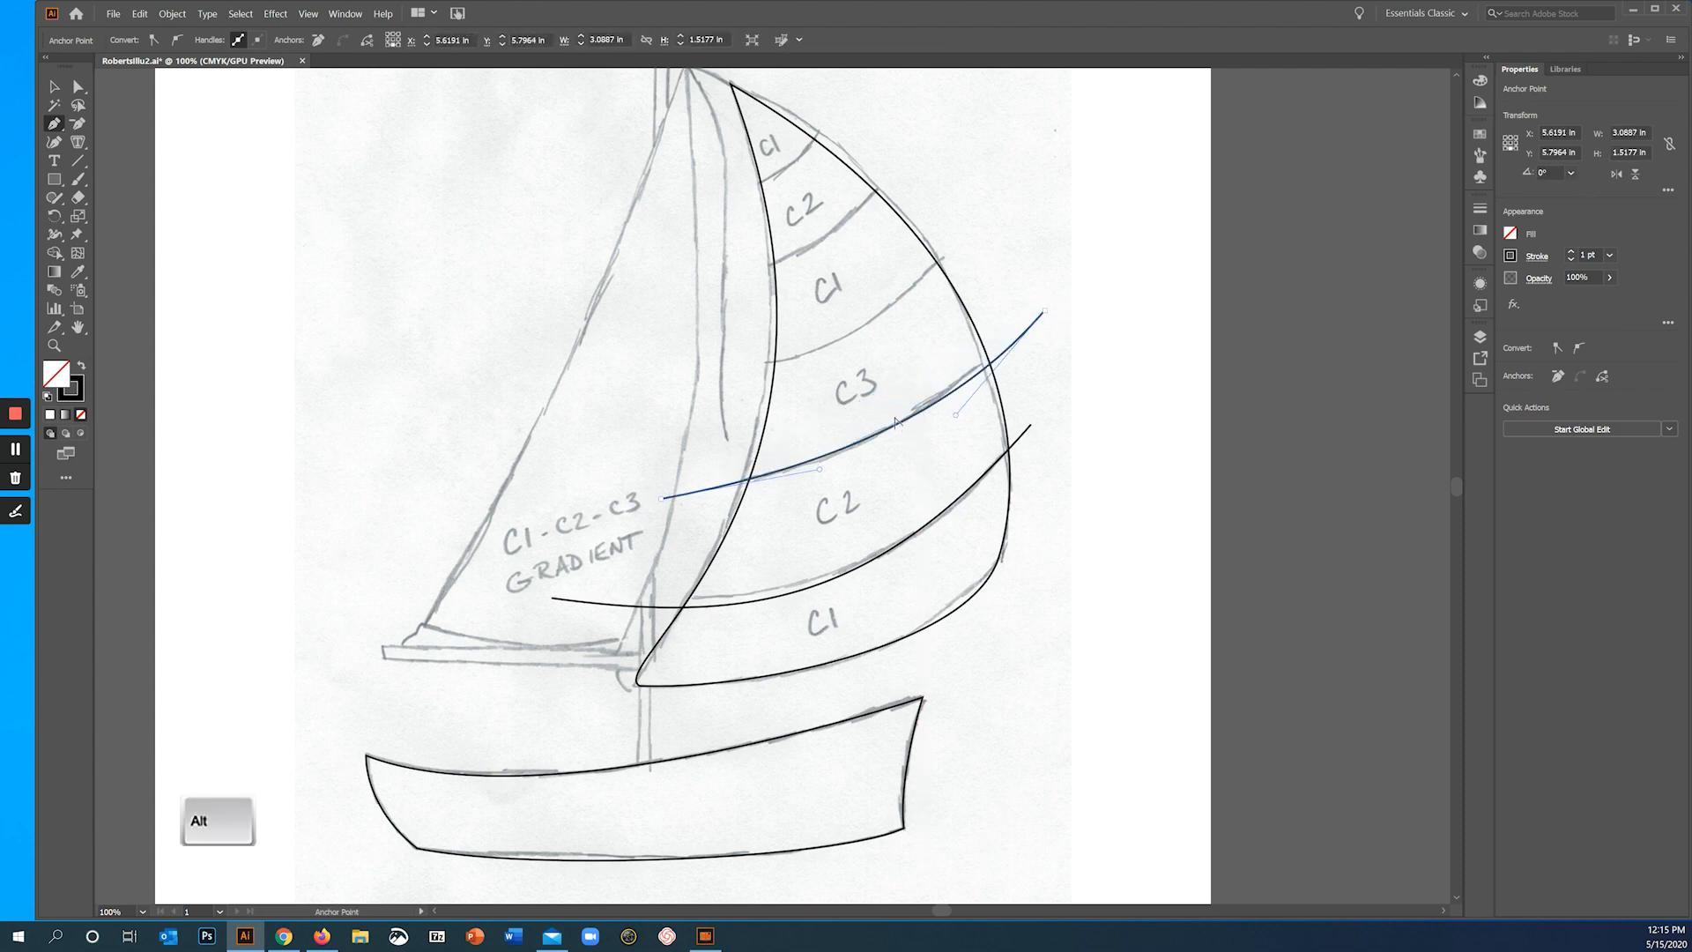
key("ctrl")
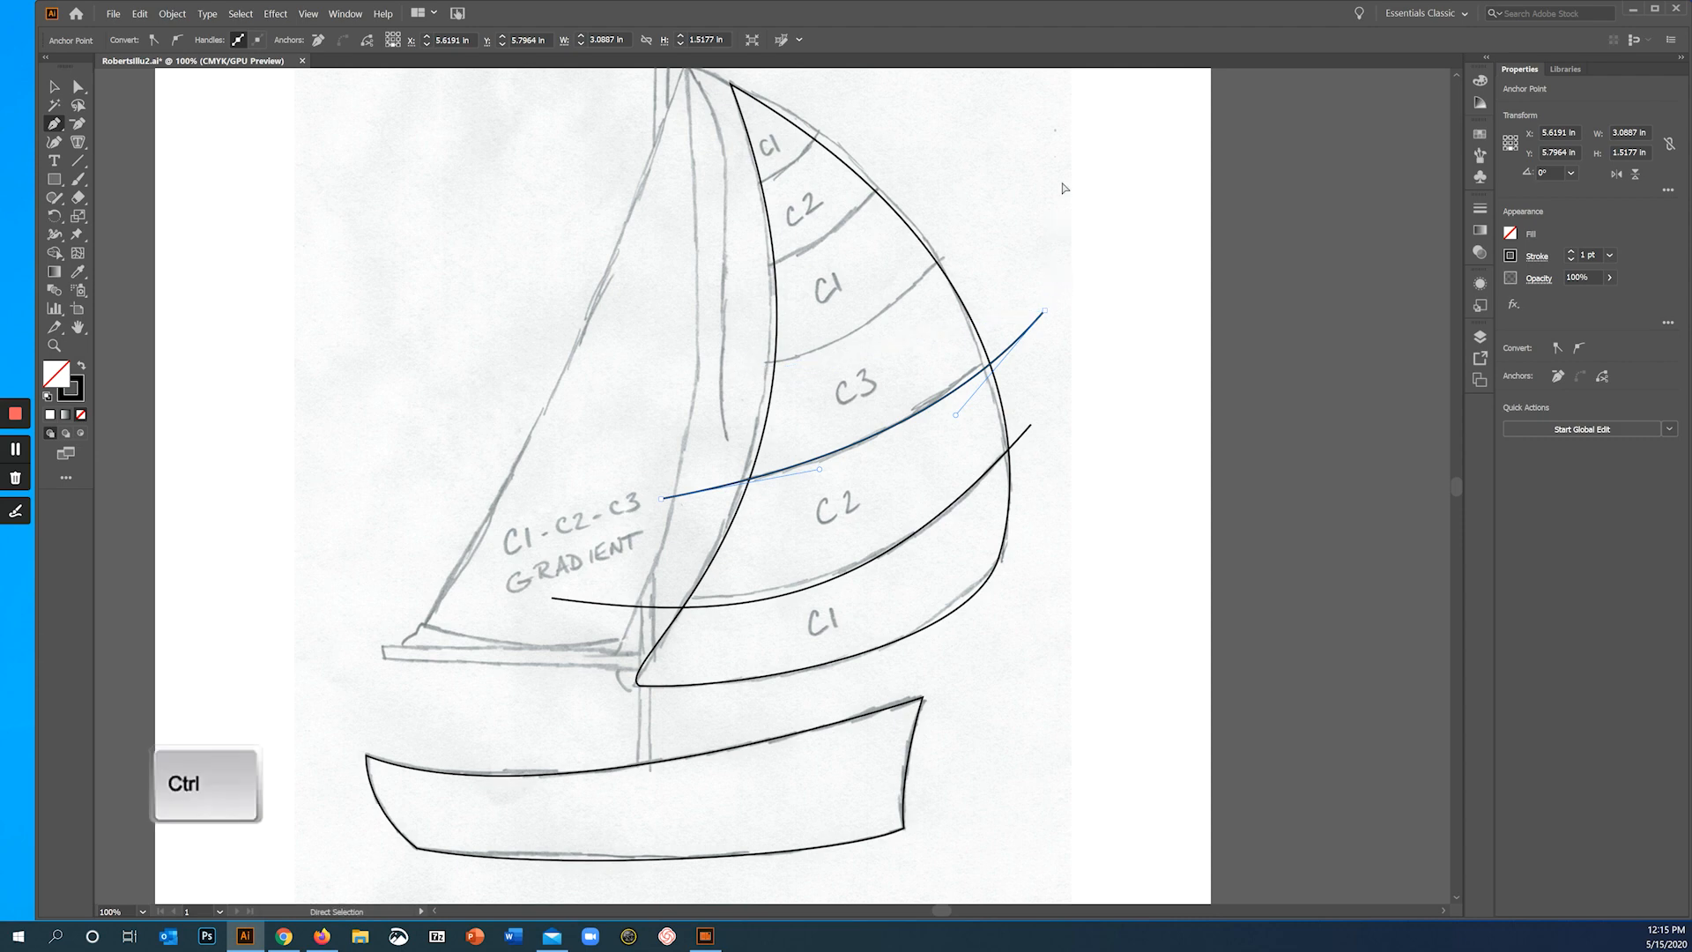
left_click(1063, 188, "ctrl")
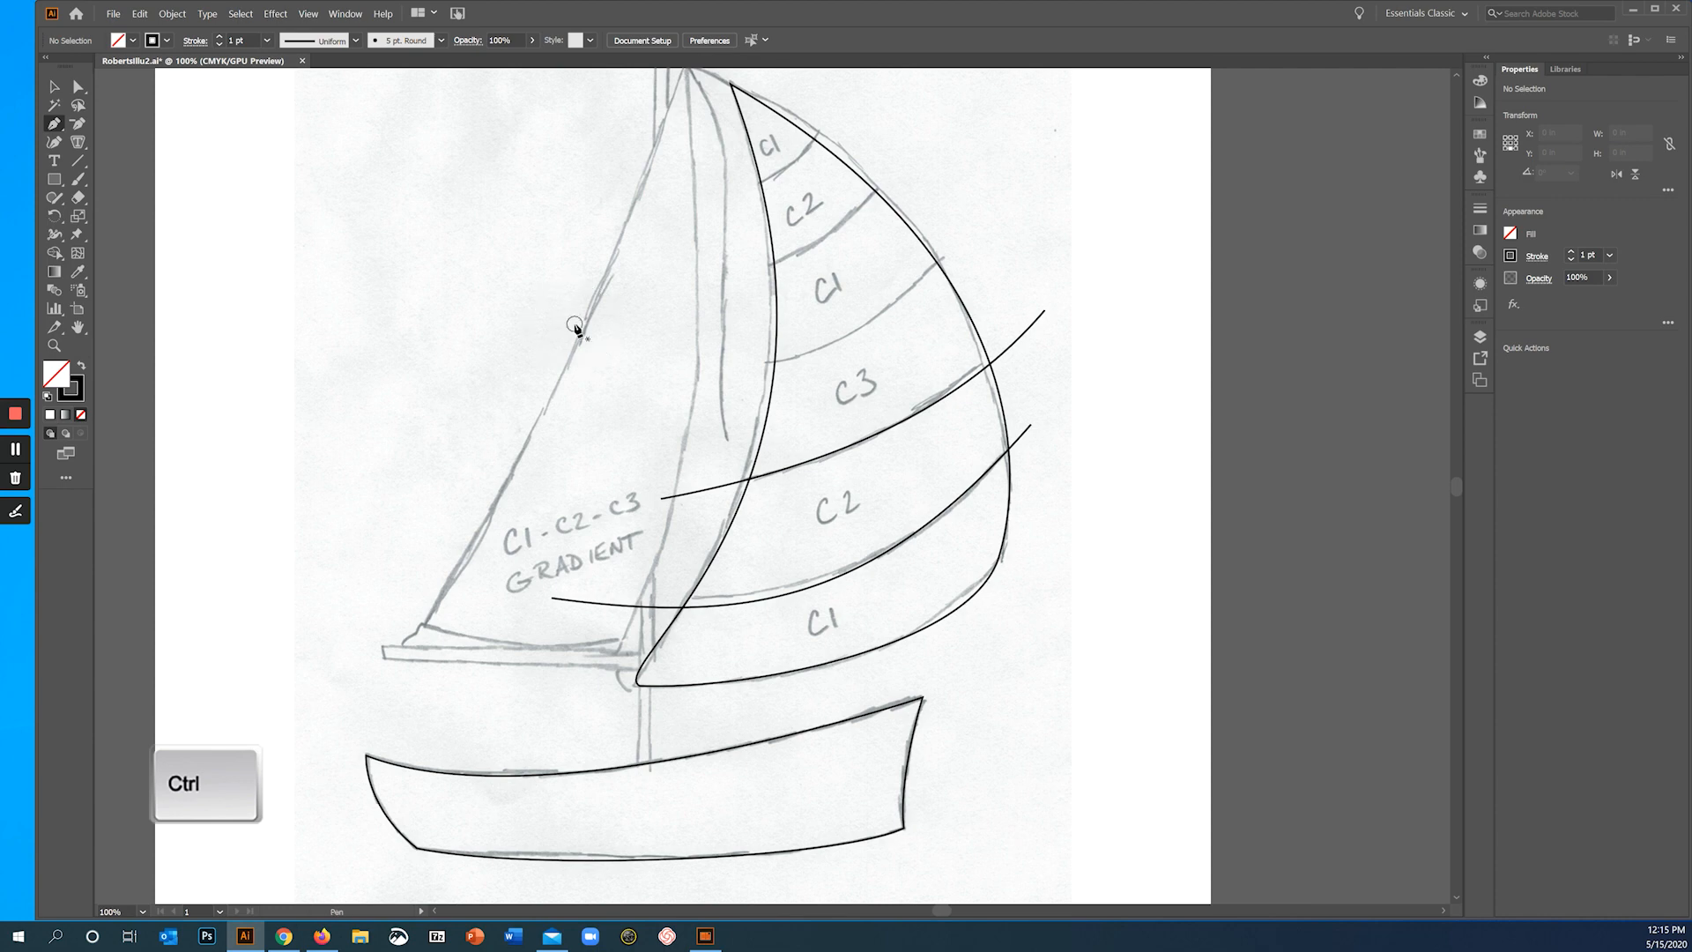
- Draw the stripe line between the C3 band and the C1 band above it, curve it to the sketch, and deselect it
left_click(711, 371)
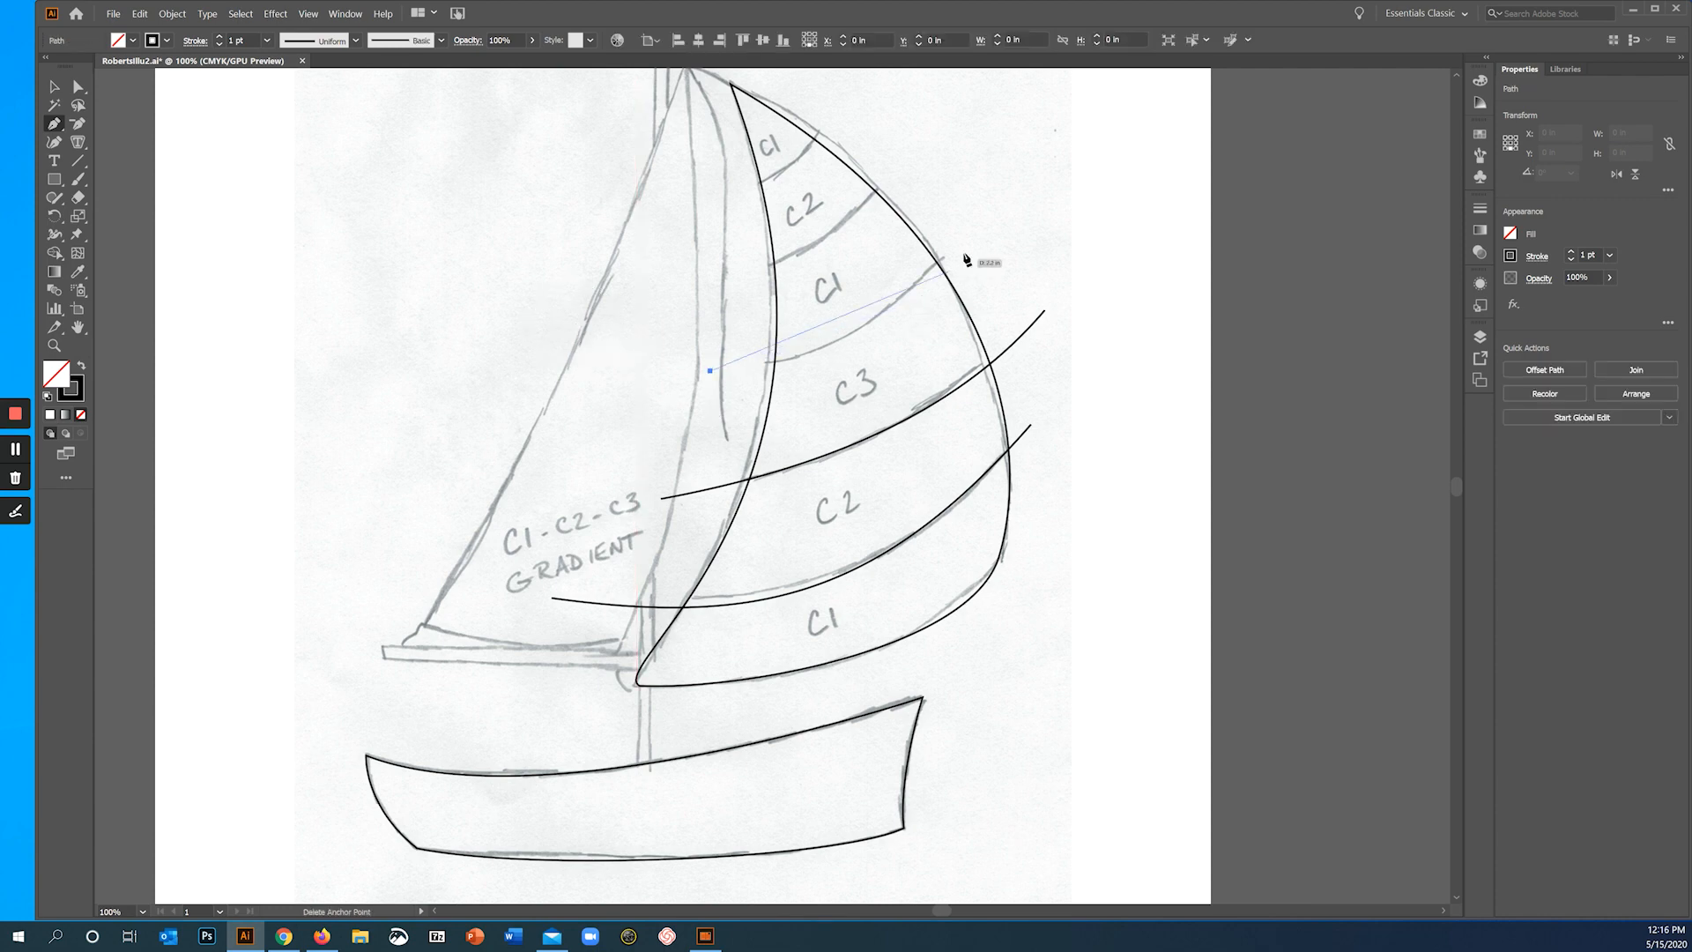
left_click(1003, 220)
key("alt")
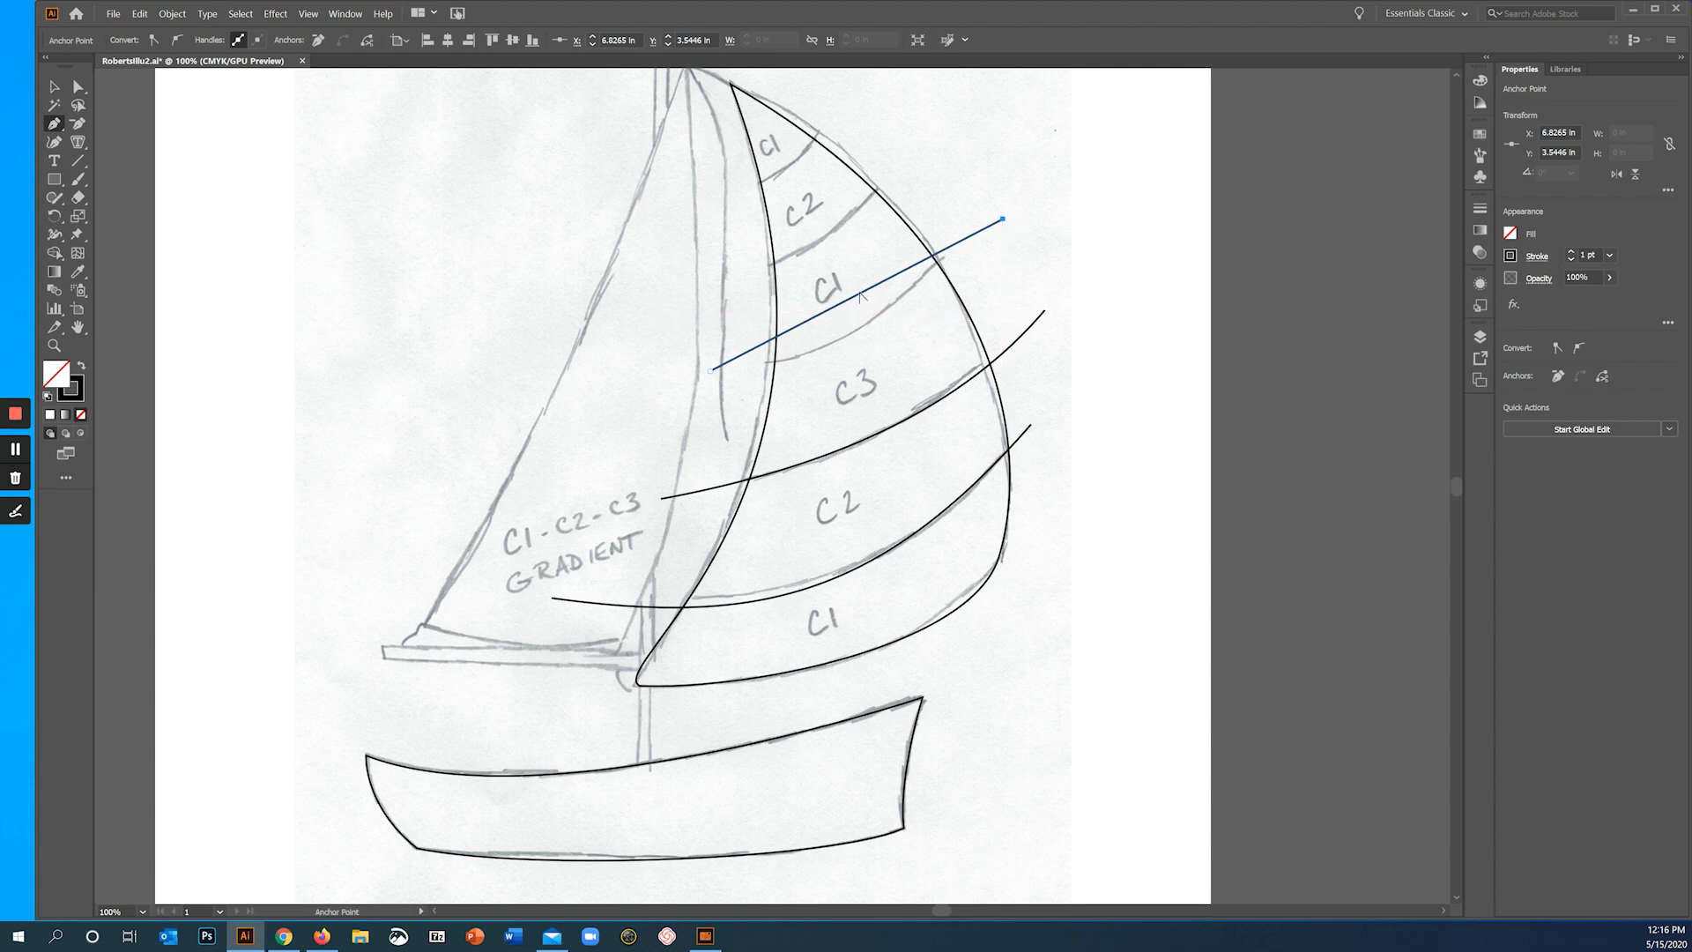
left_click_drag(858, 295, 846, 337)
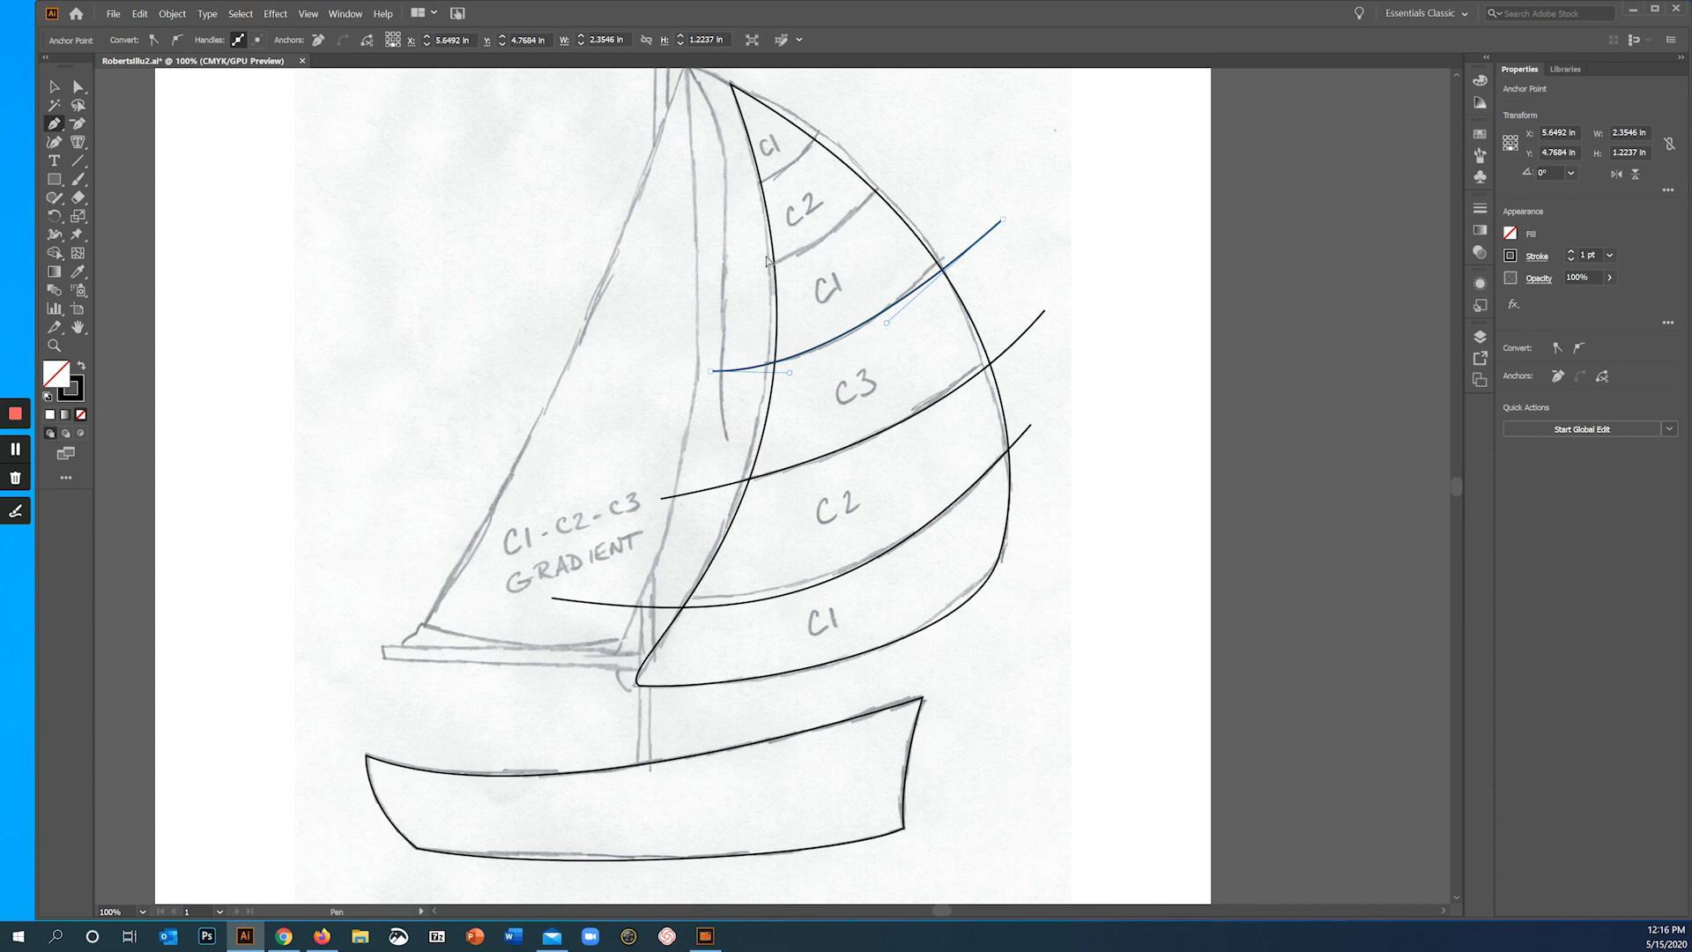
left_click(319, 192, "ctrl")
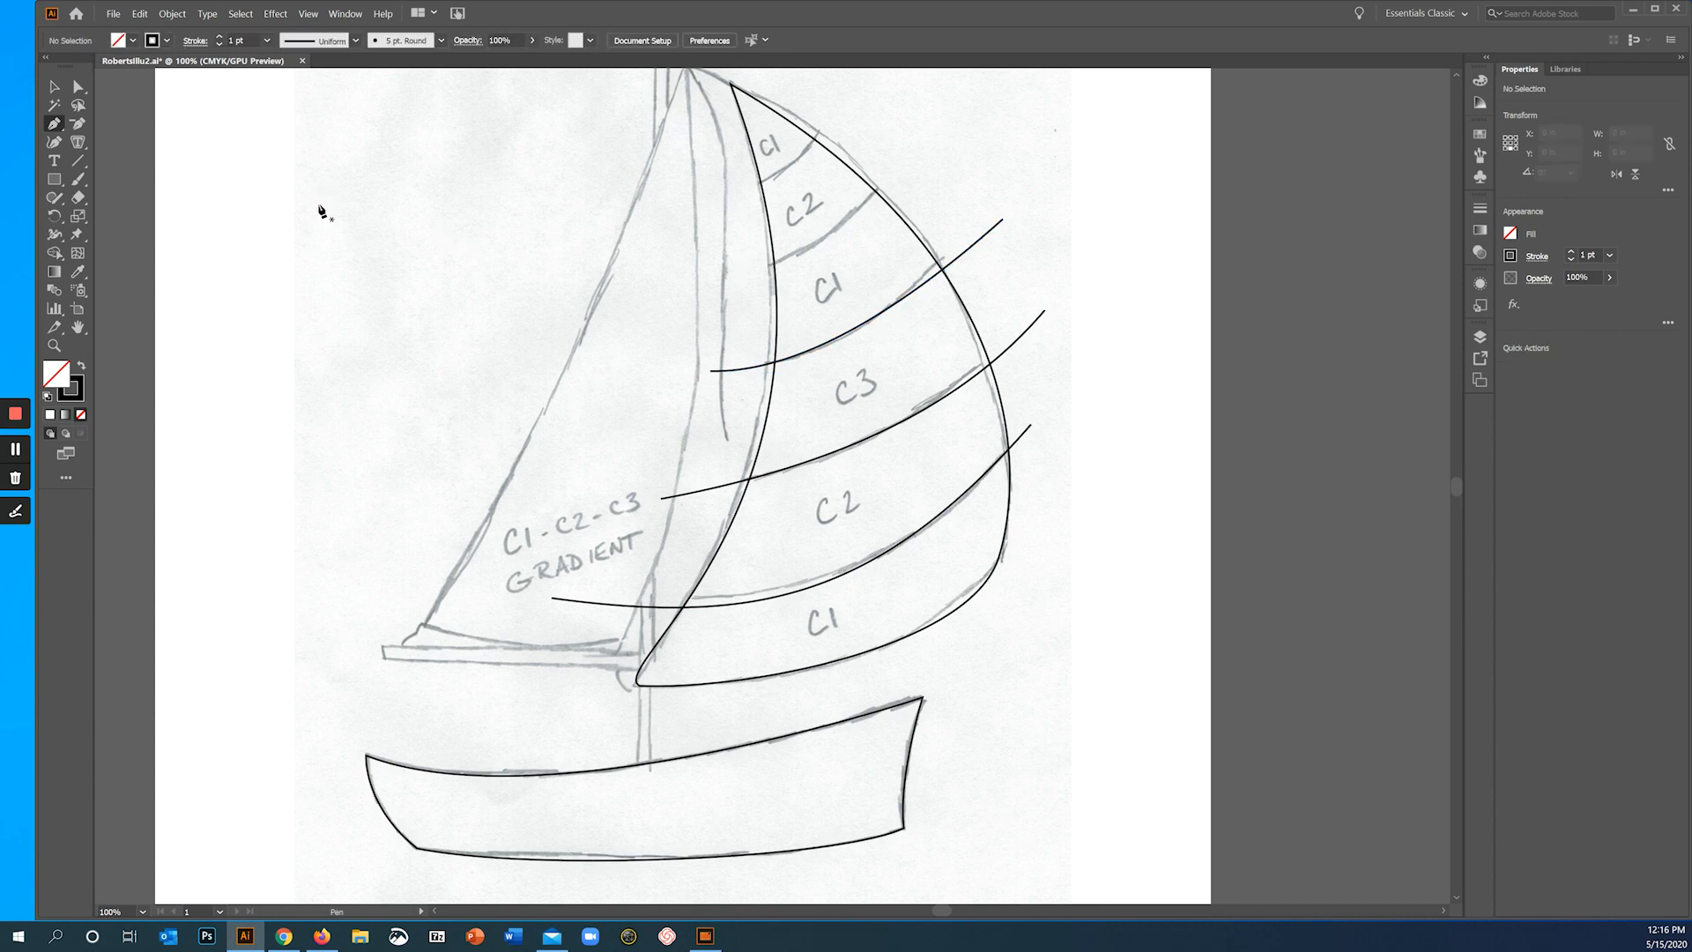
- Draw the stripe line beneath the upper C2 band across the sail, bend it to match the sketch, and deselect it
left_click(728, 276)
left_click(929, 148)
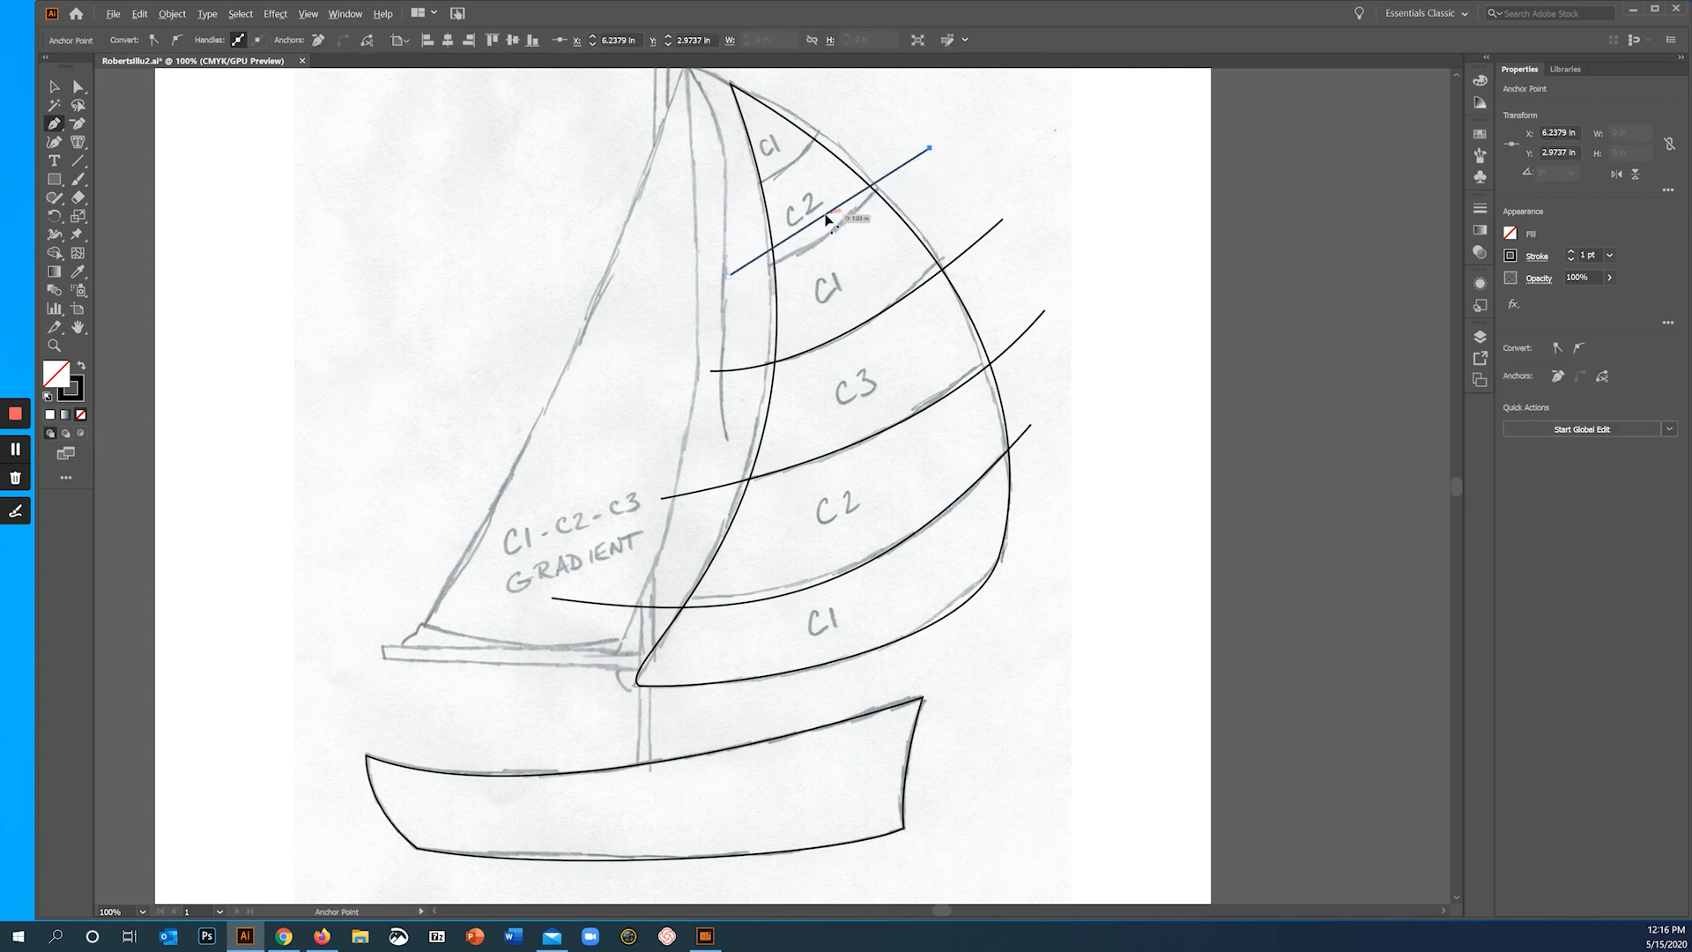
left_click_drag(831, 222, 811, 247)
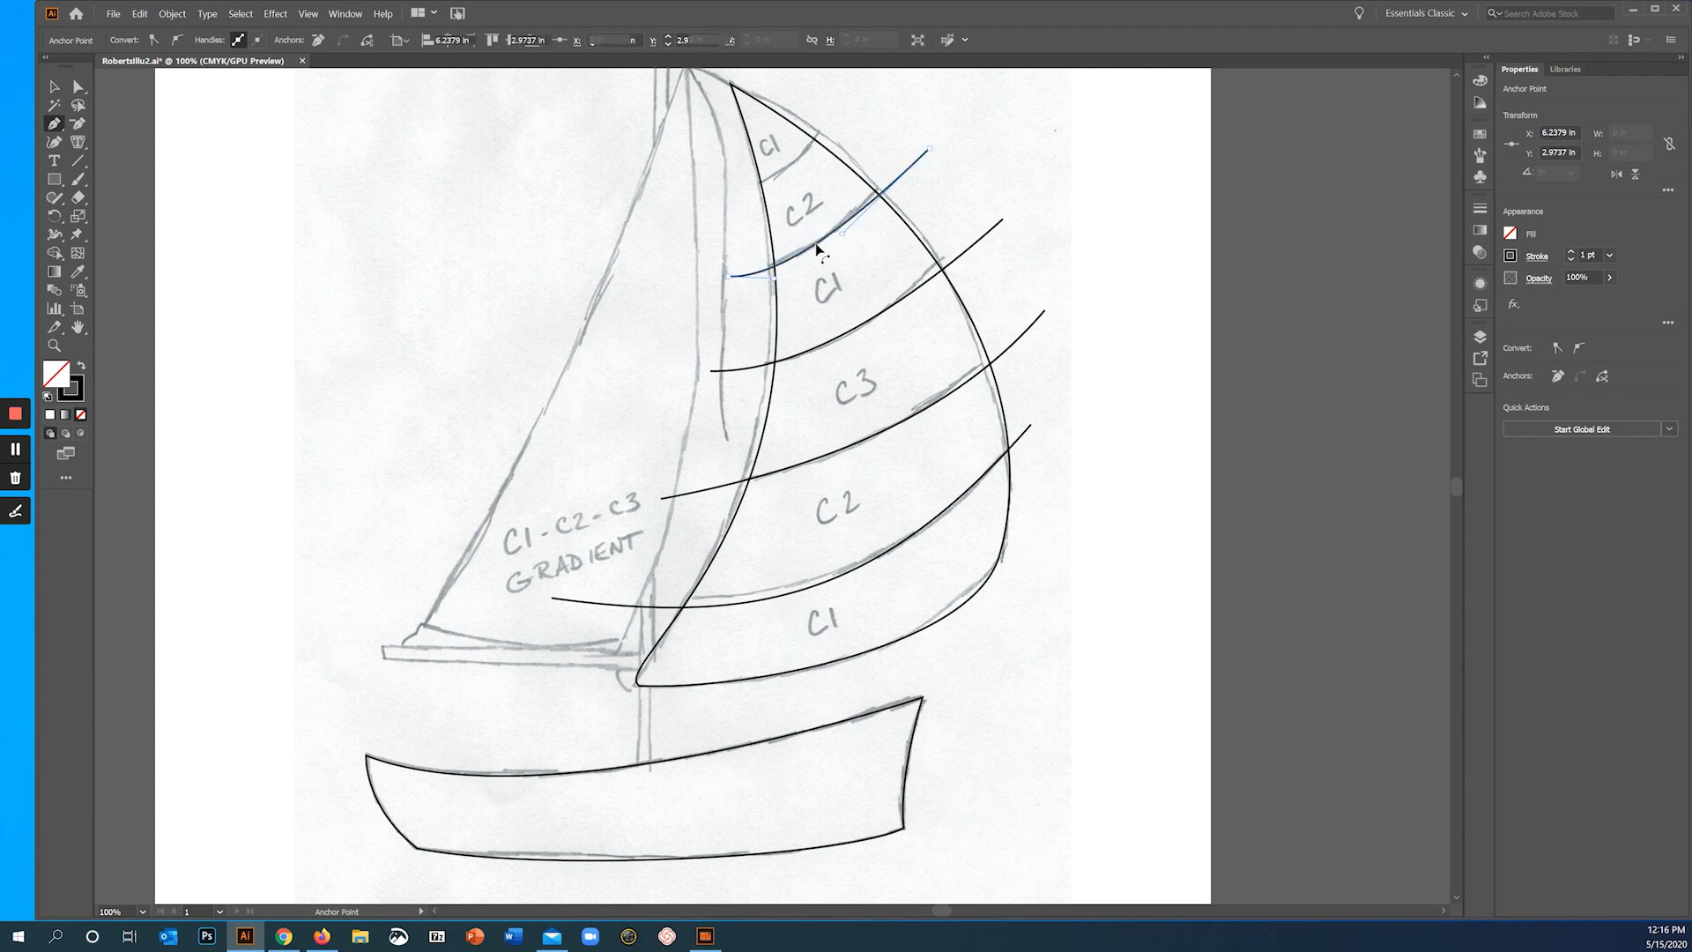
left_click(398, 151, "ctrl")
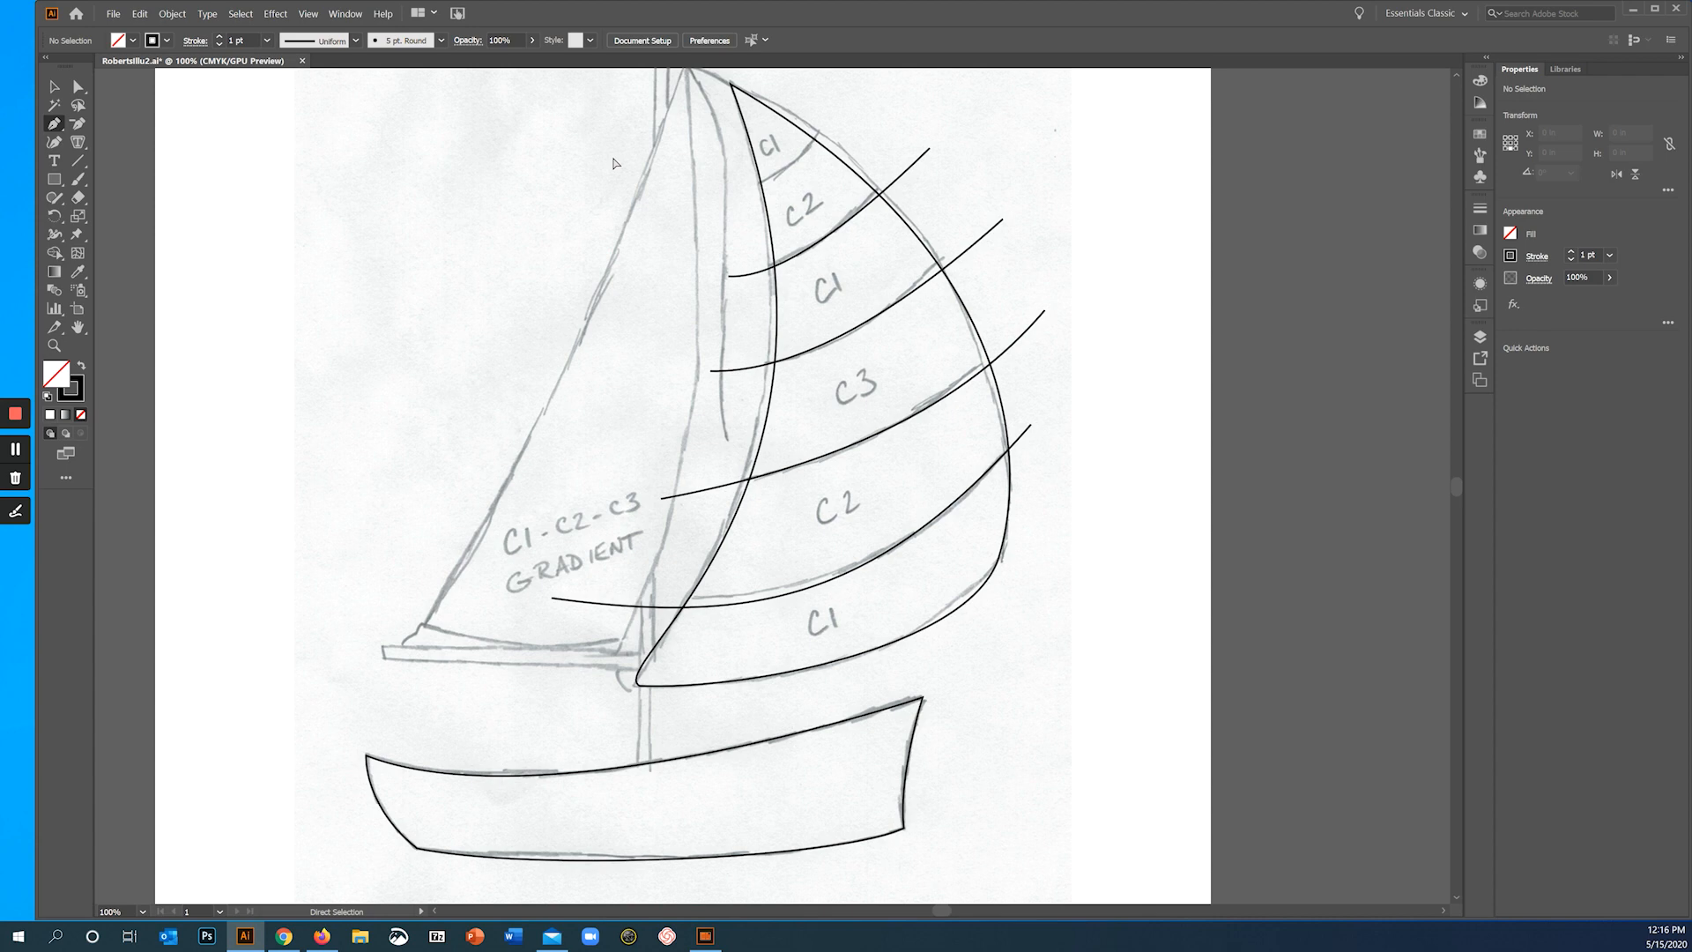
- Draw the topmost stripe line between the C1 and C2 bands past both sail edges and bend it to follow the sketch
left_click(730, 186)
left_click(856, 108)
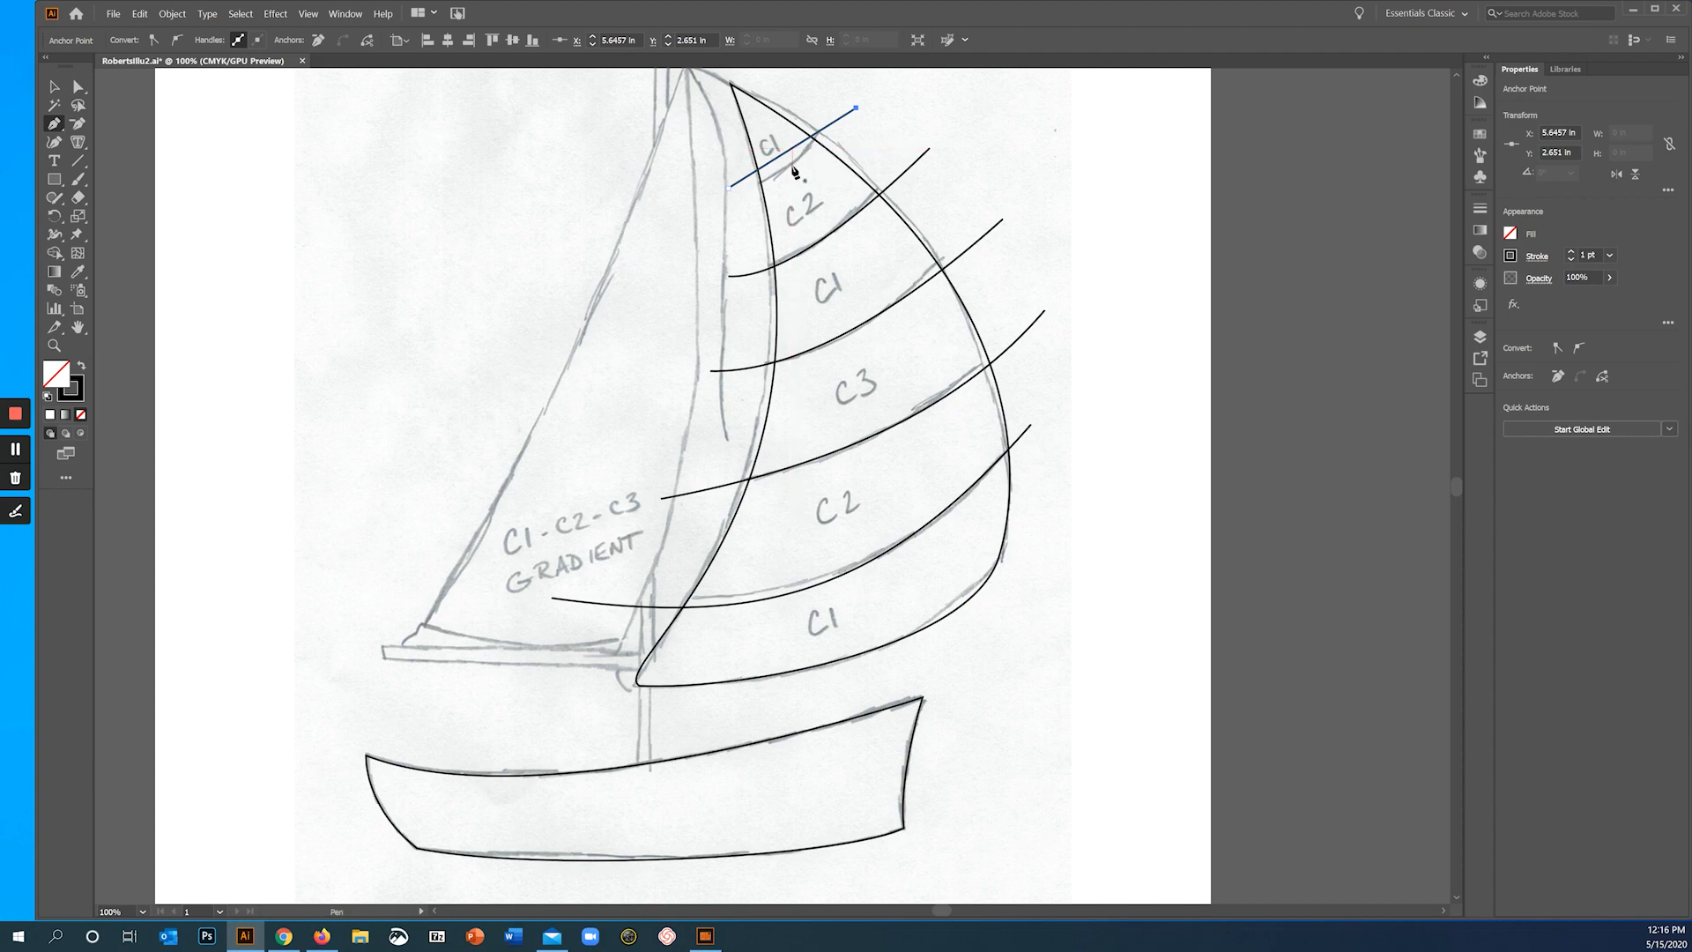
scroll(777, 172, "up", 5)
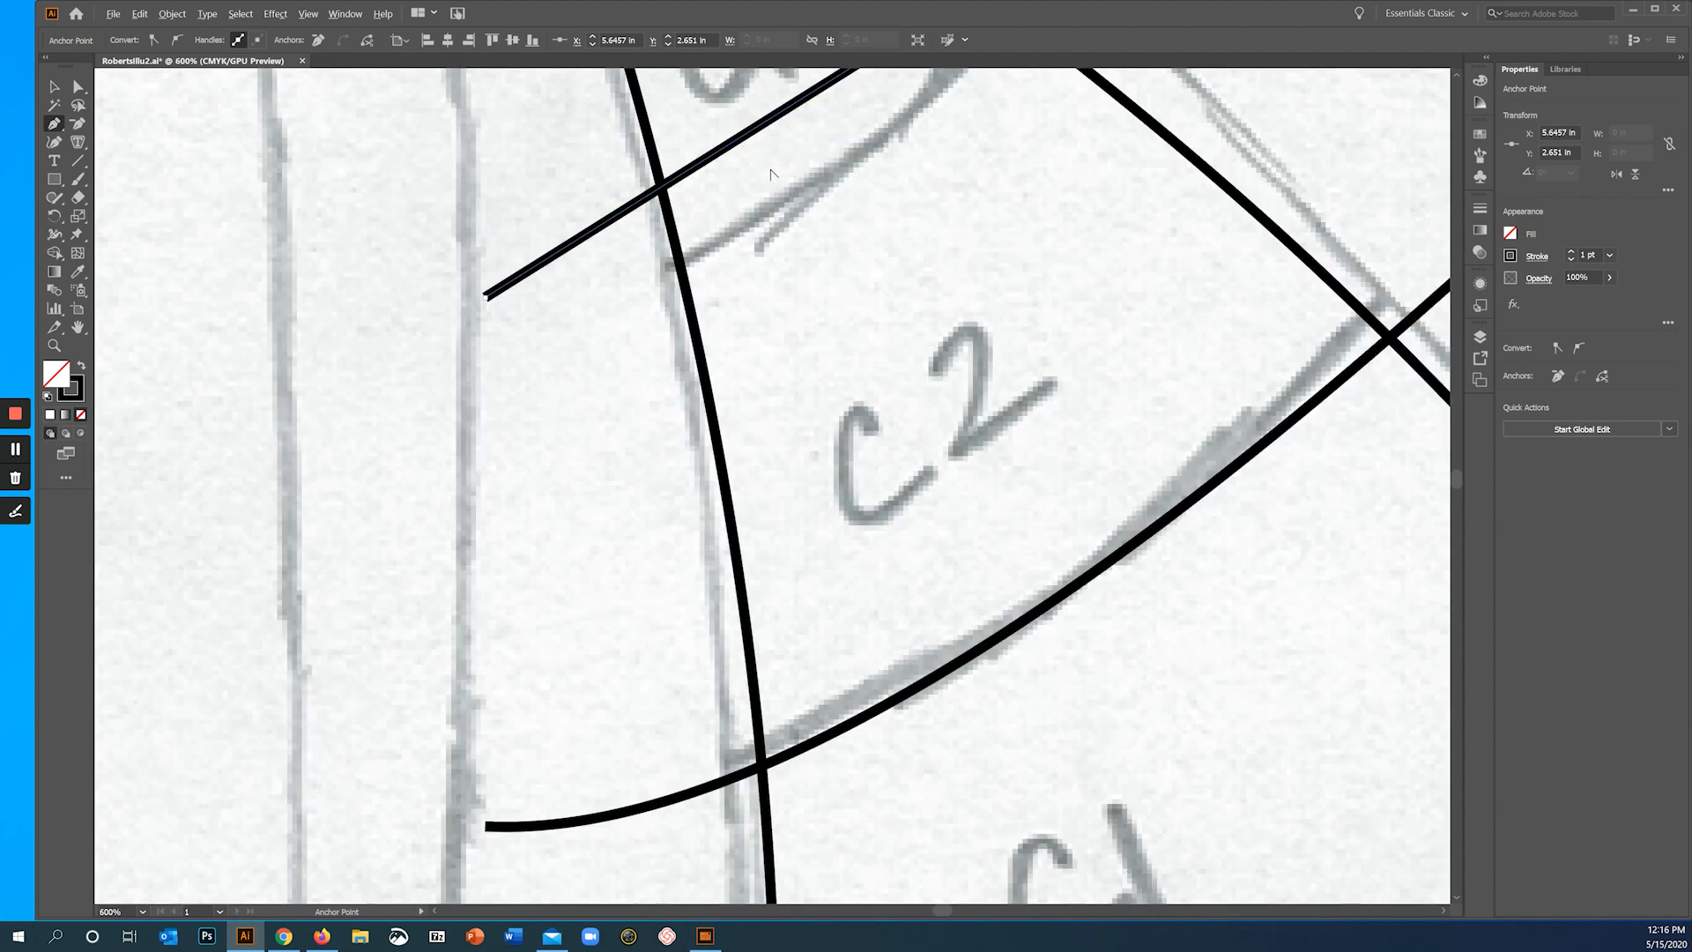
left_click_drag(881, 180, 655, 392)
left_click_drag(625, 310, 644, 401)
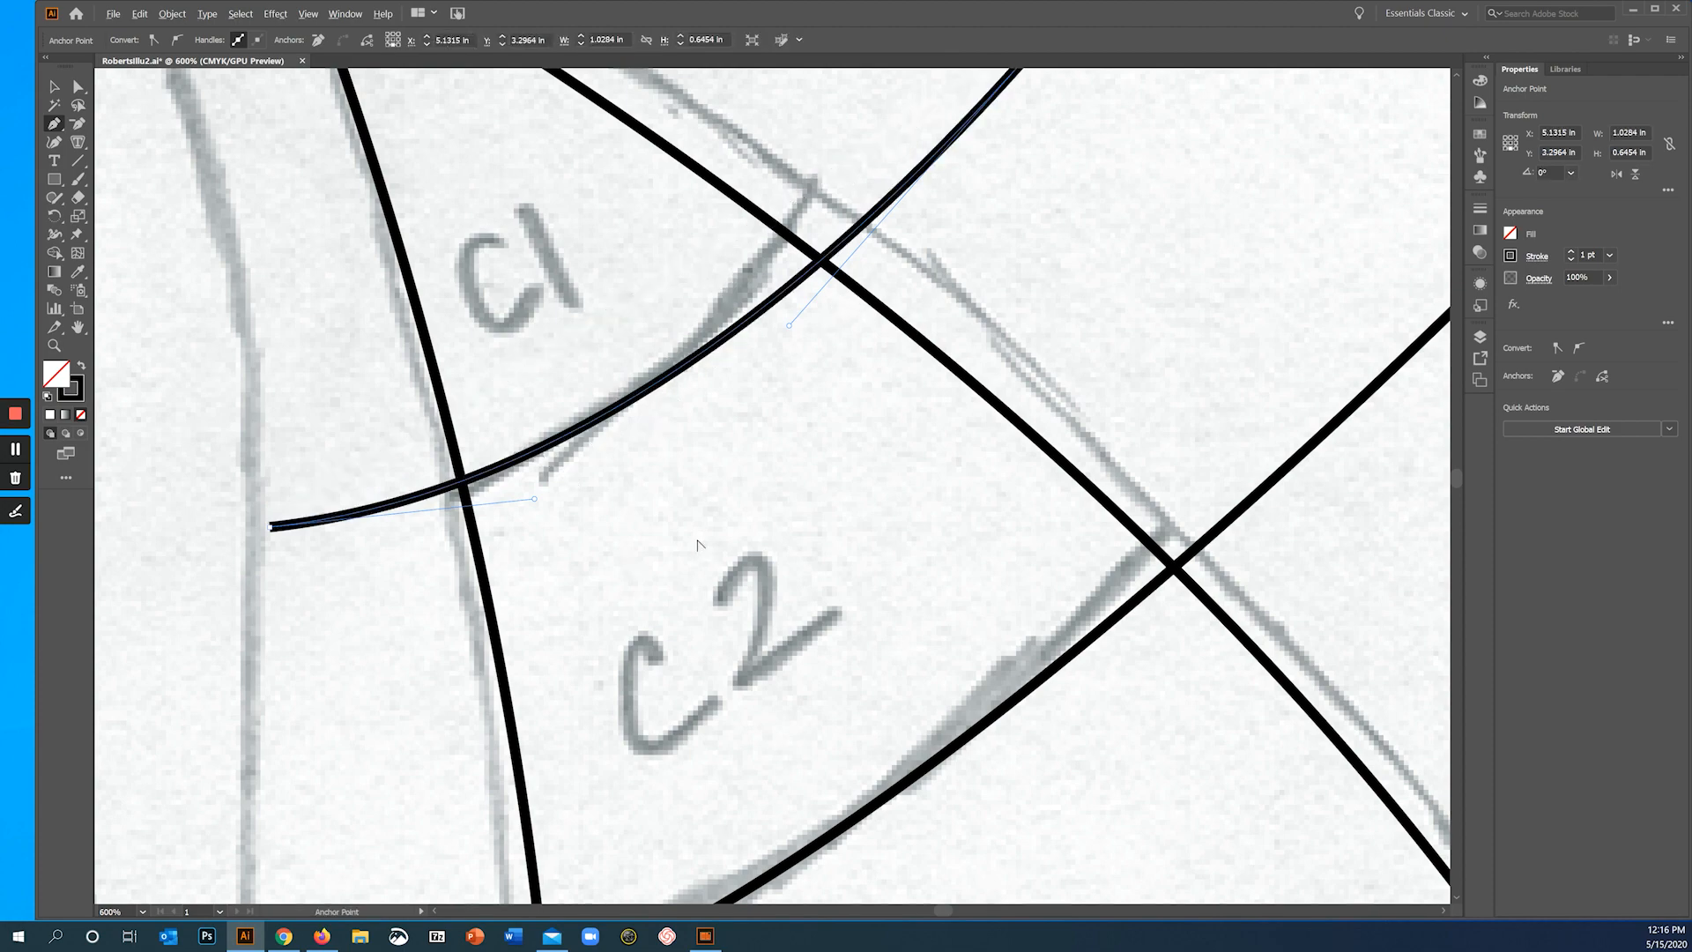
scroll(698, 545, "down", 1)
scroll(698, 545, "down", 1)
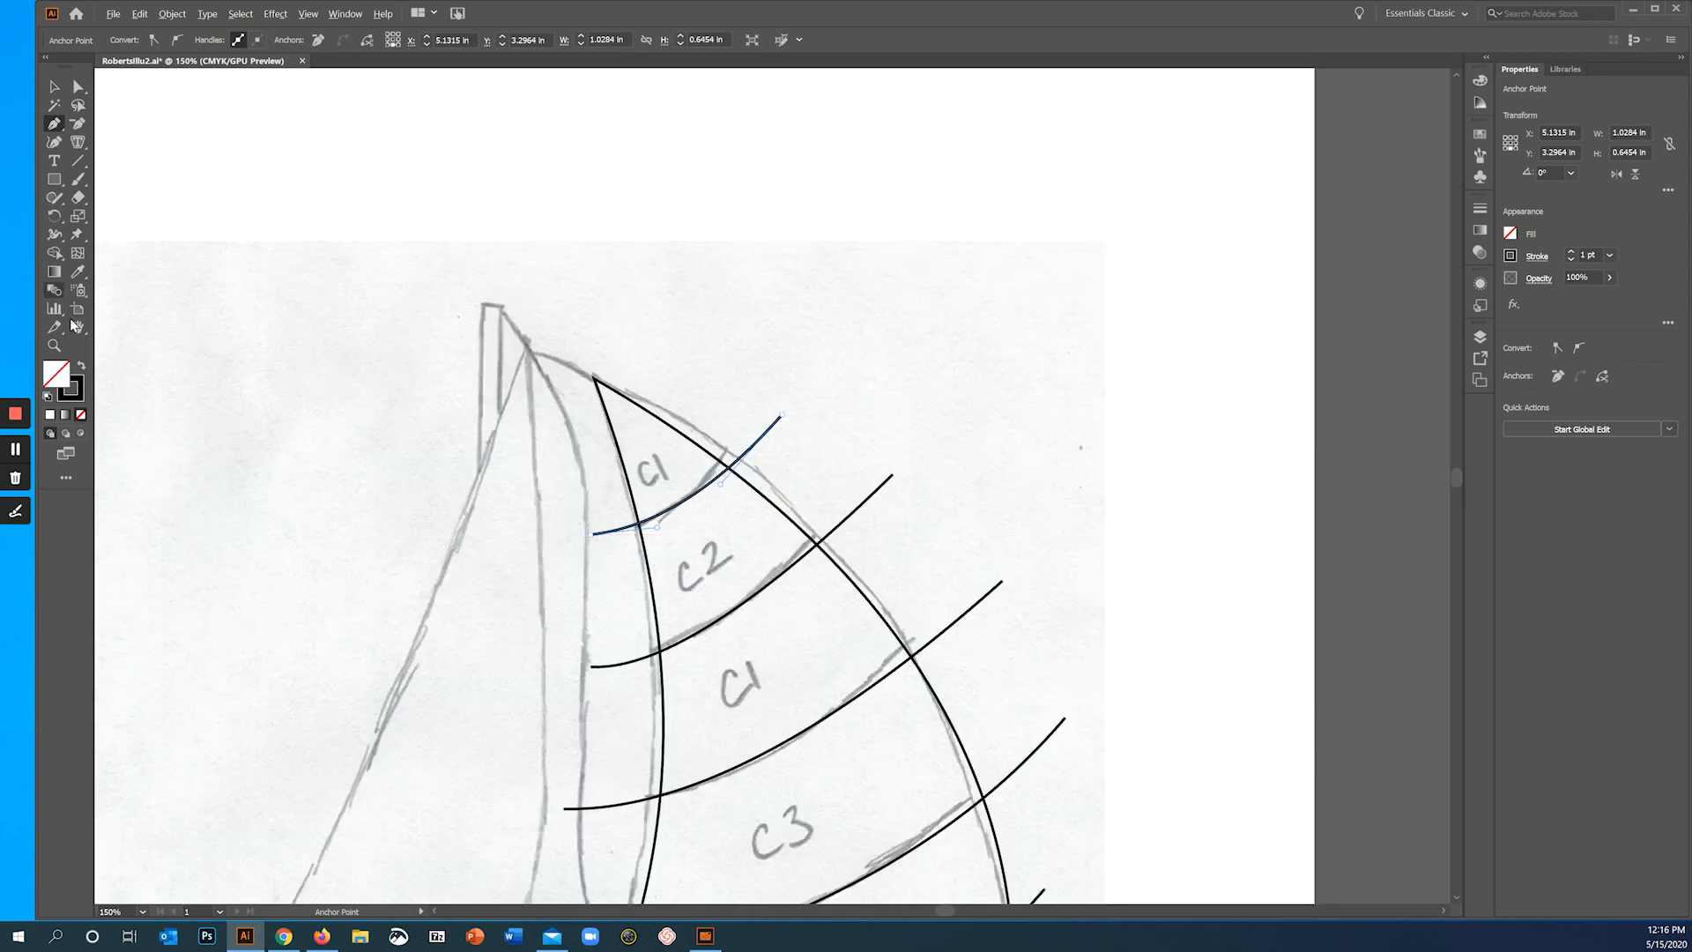
left_click(15, 454)
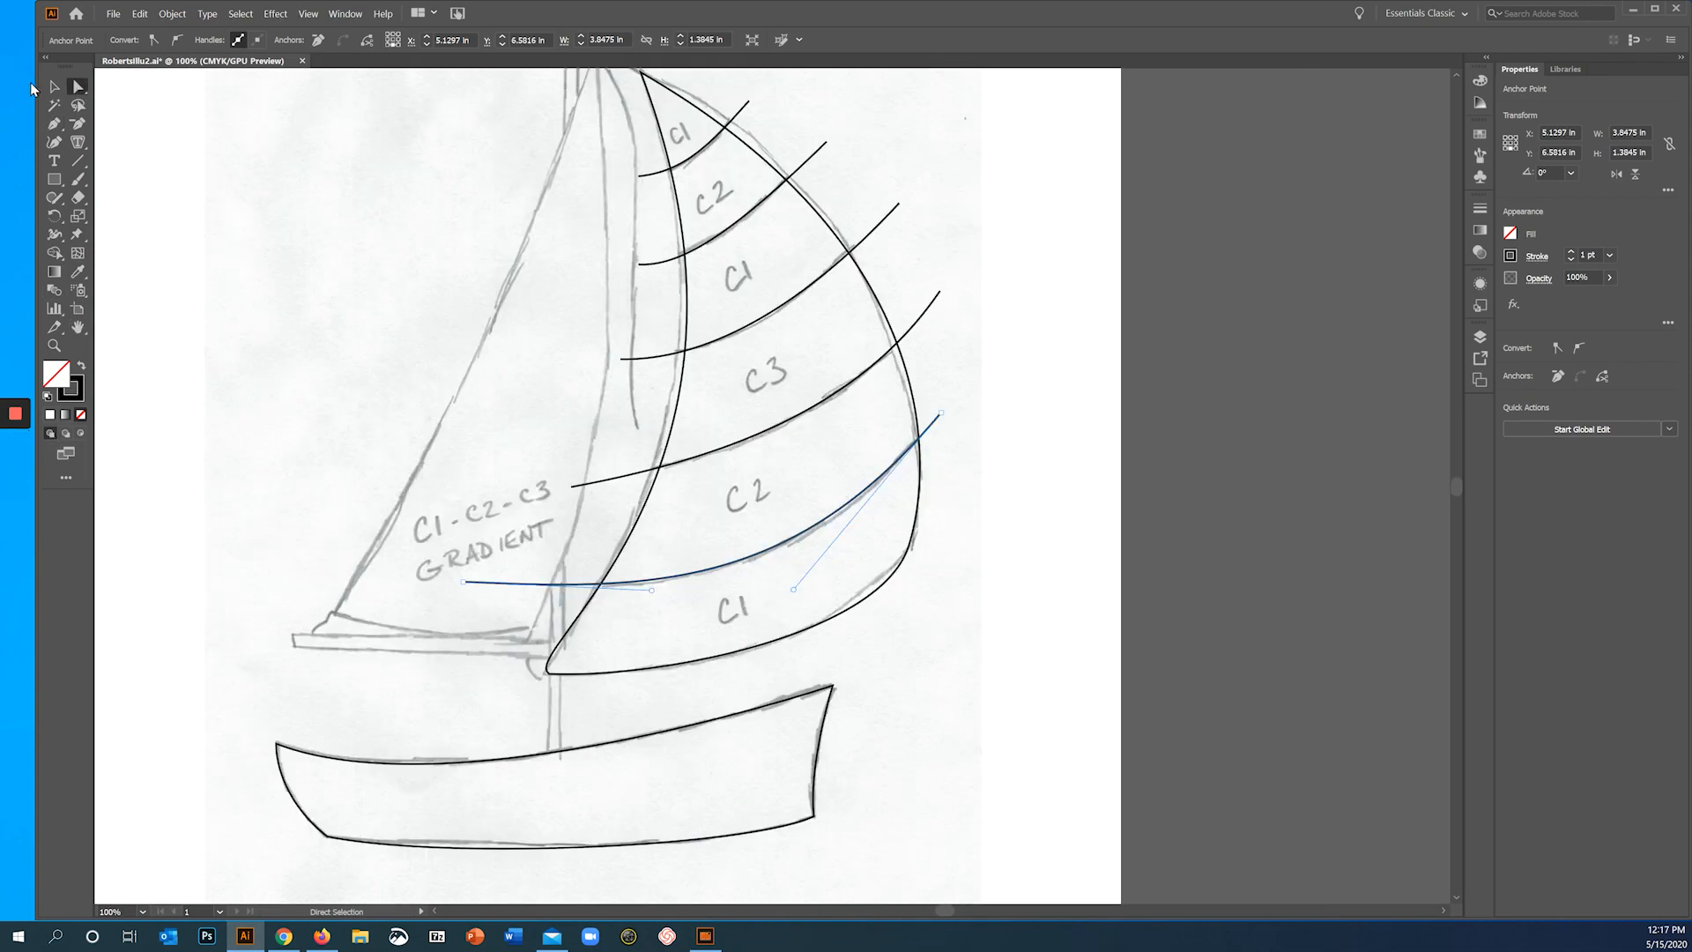
- Deselect the stripe line between the lower C2 and bottom C1 bands and save the document
left_click(674, 596)
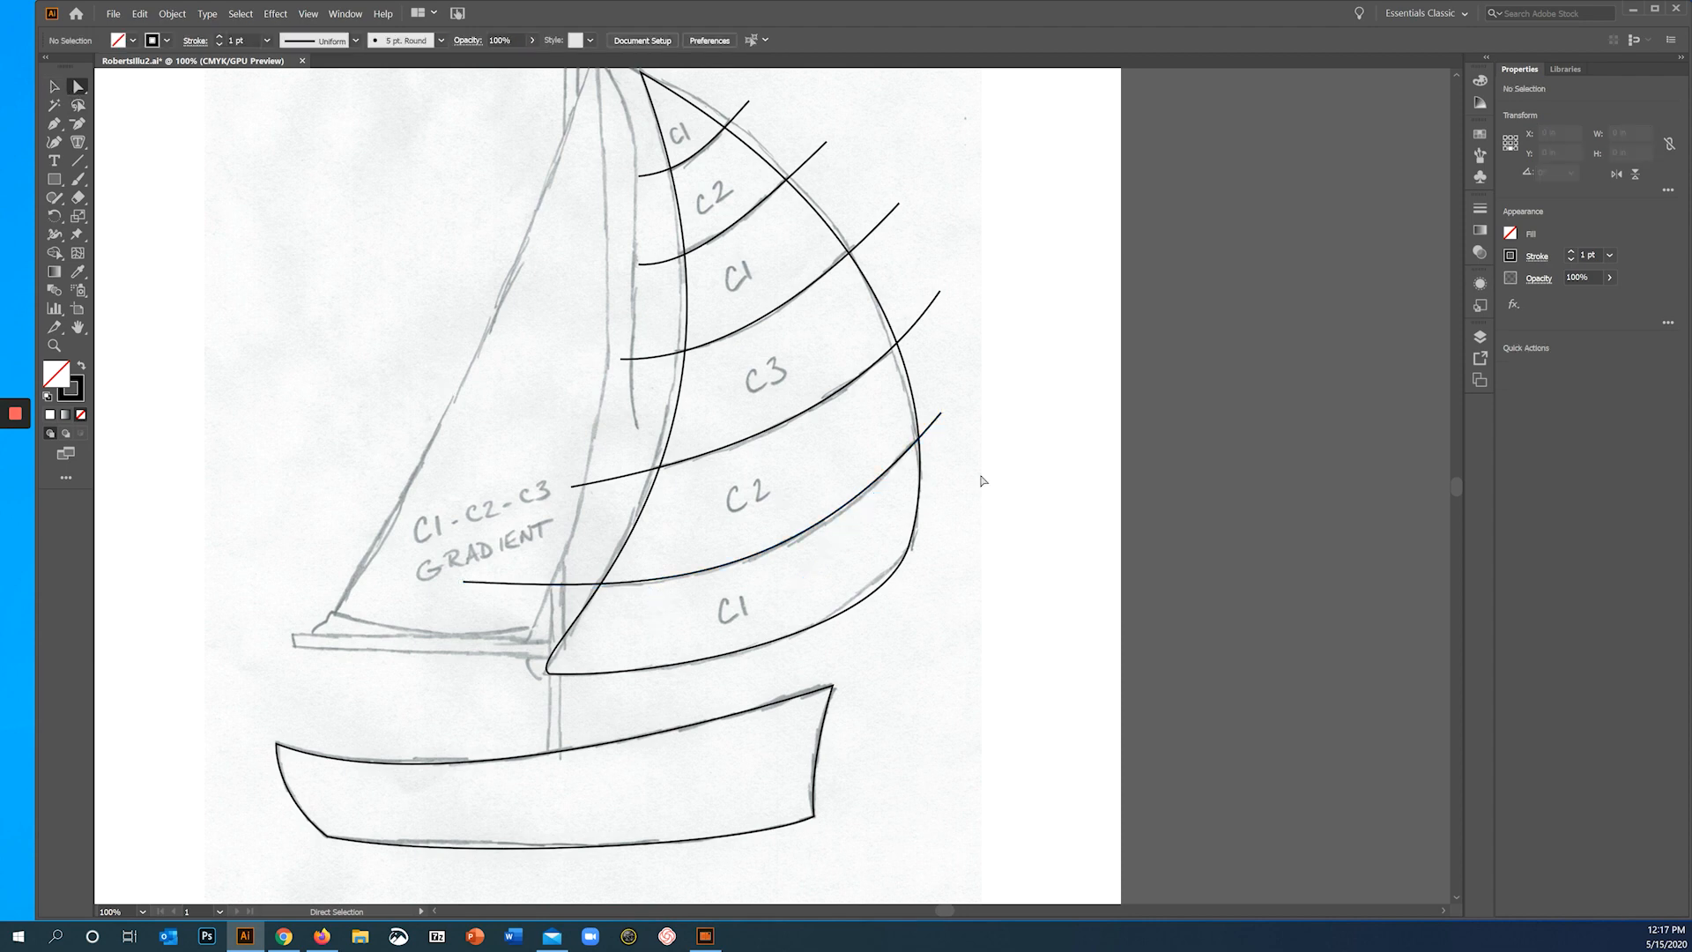
mouse_move(13, 508)
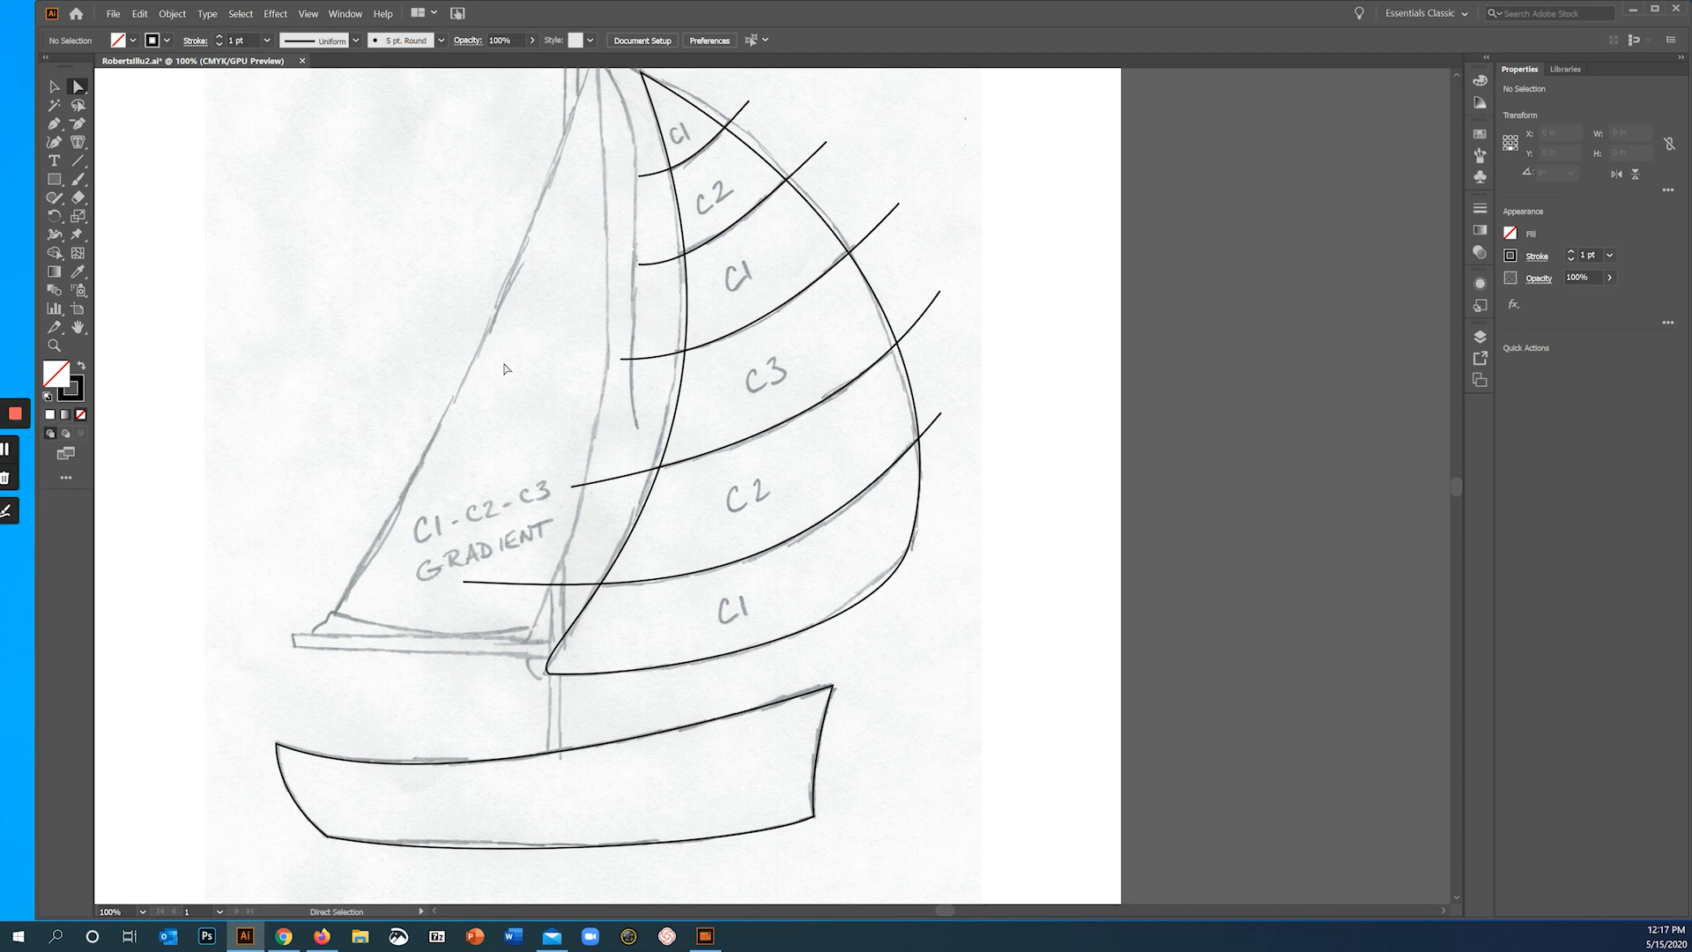
scroll(466, 470, "down", 2)
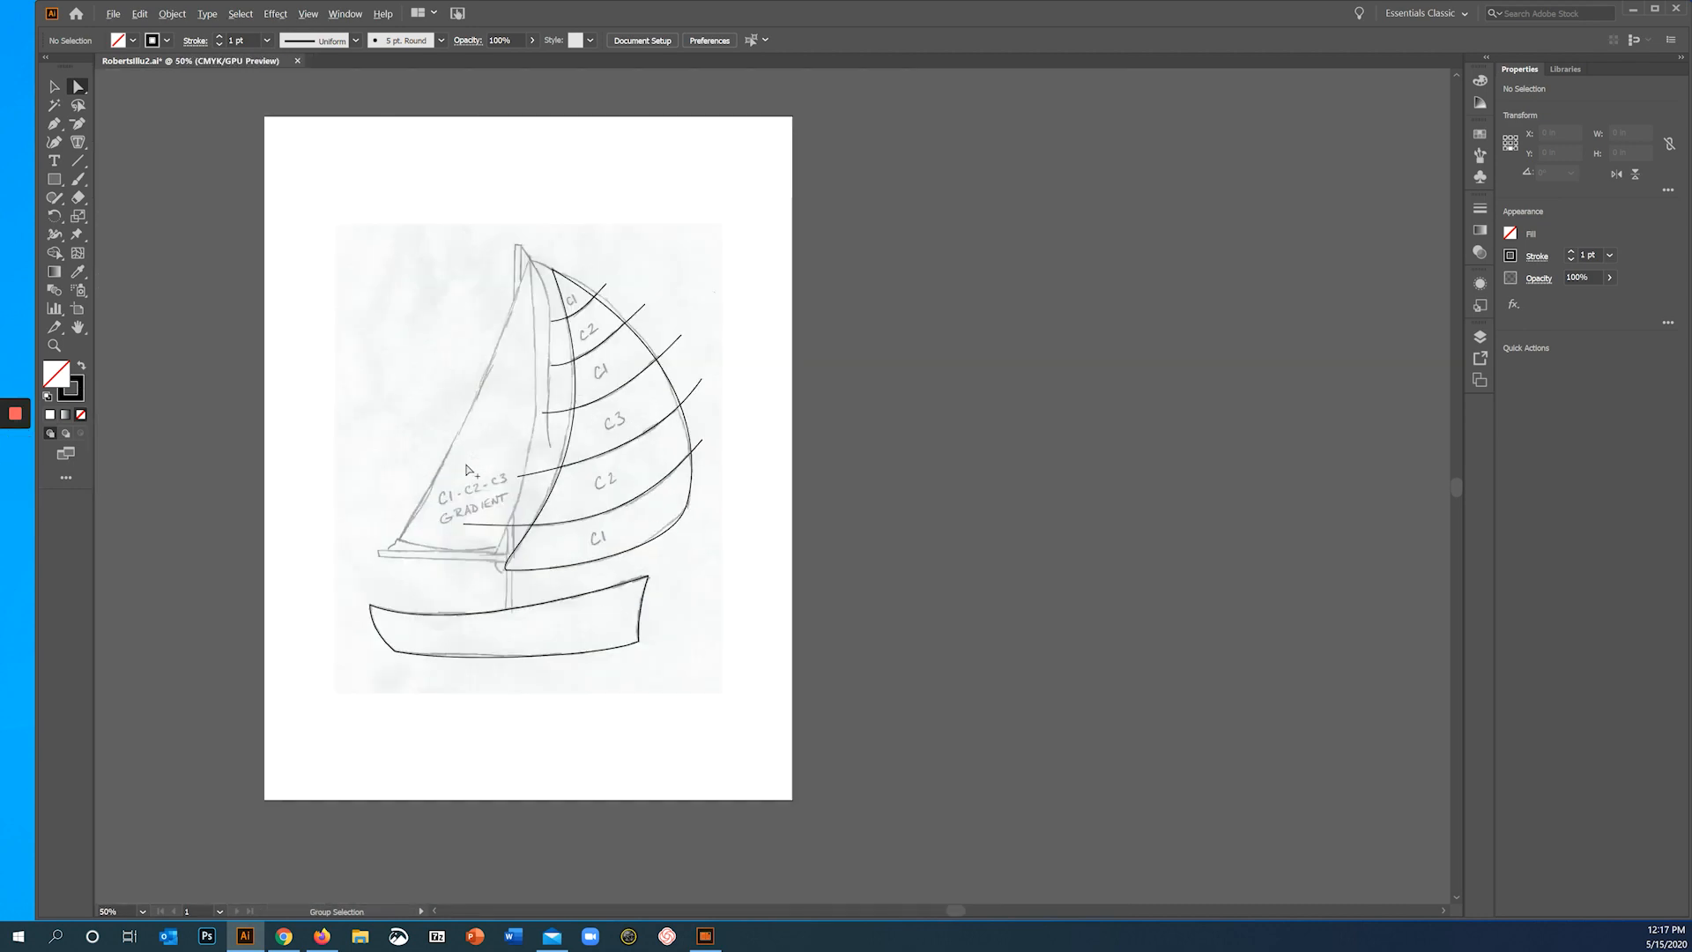
scroll(466, 471, "up", 2)
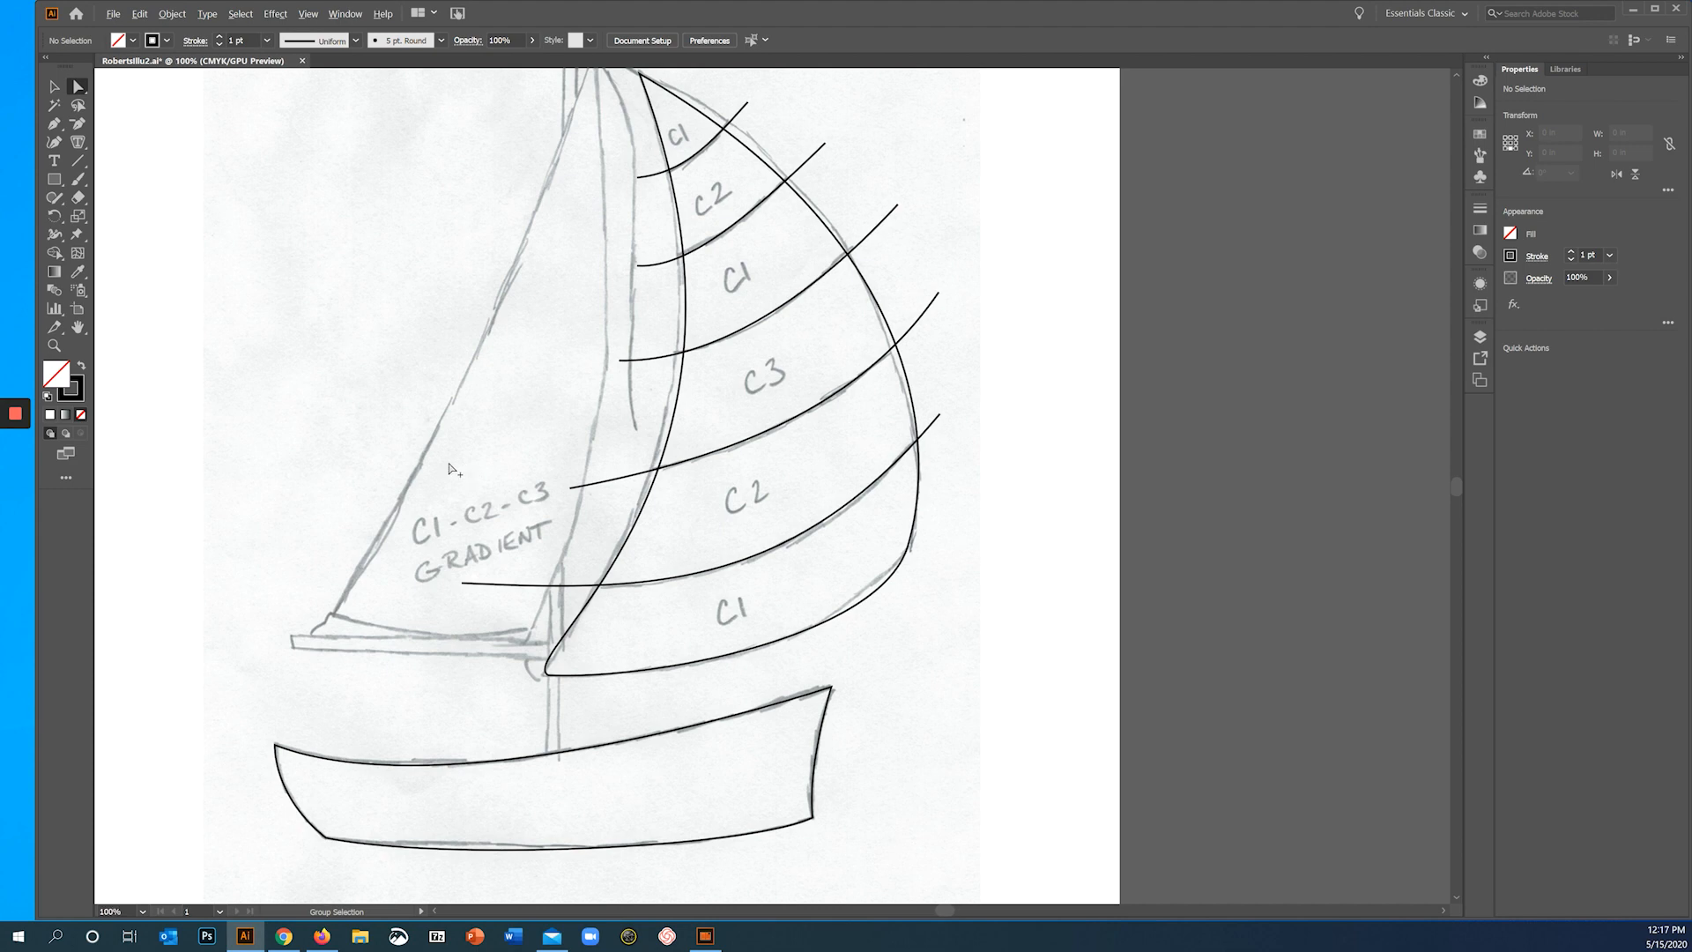
left_click_drag(517, 335, 477, 368)
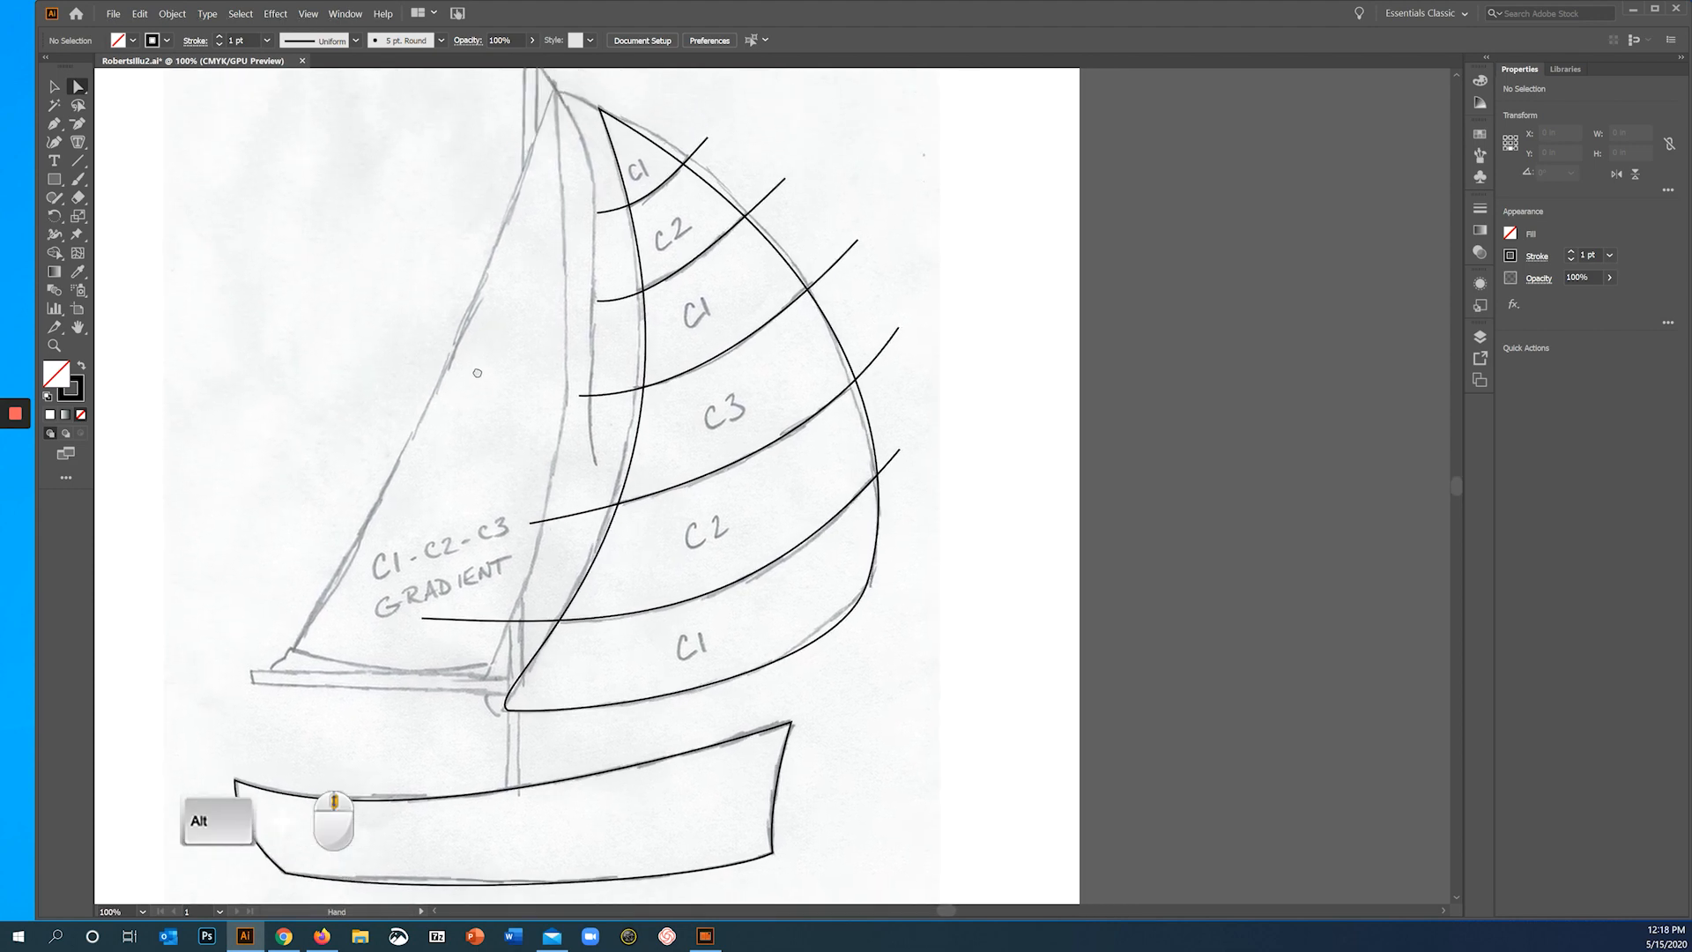
key("space")
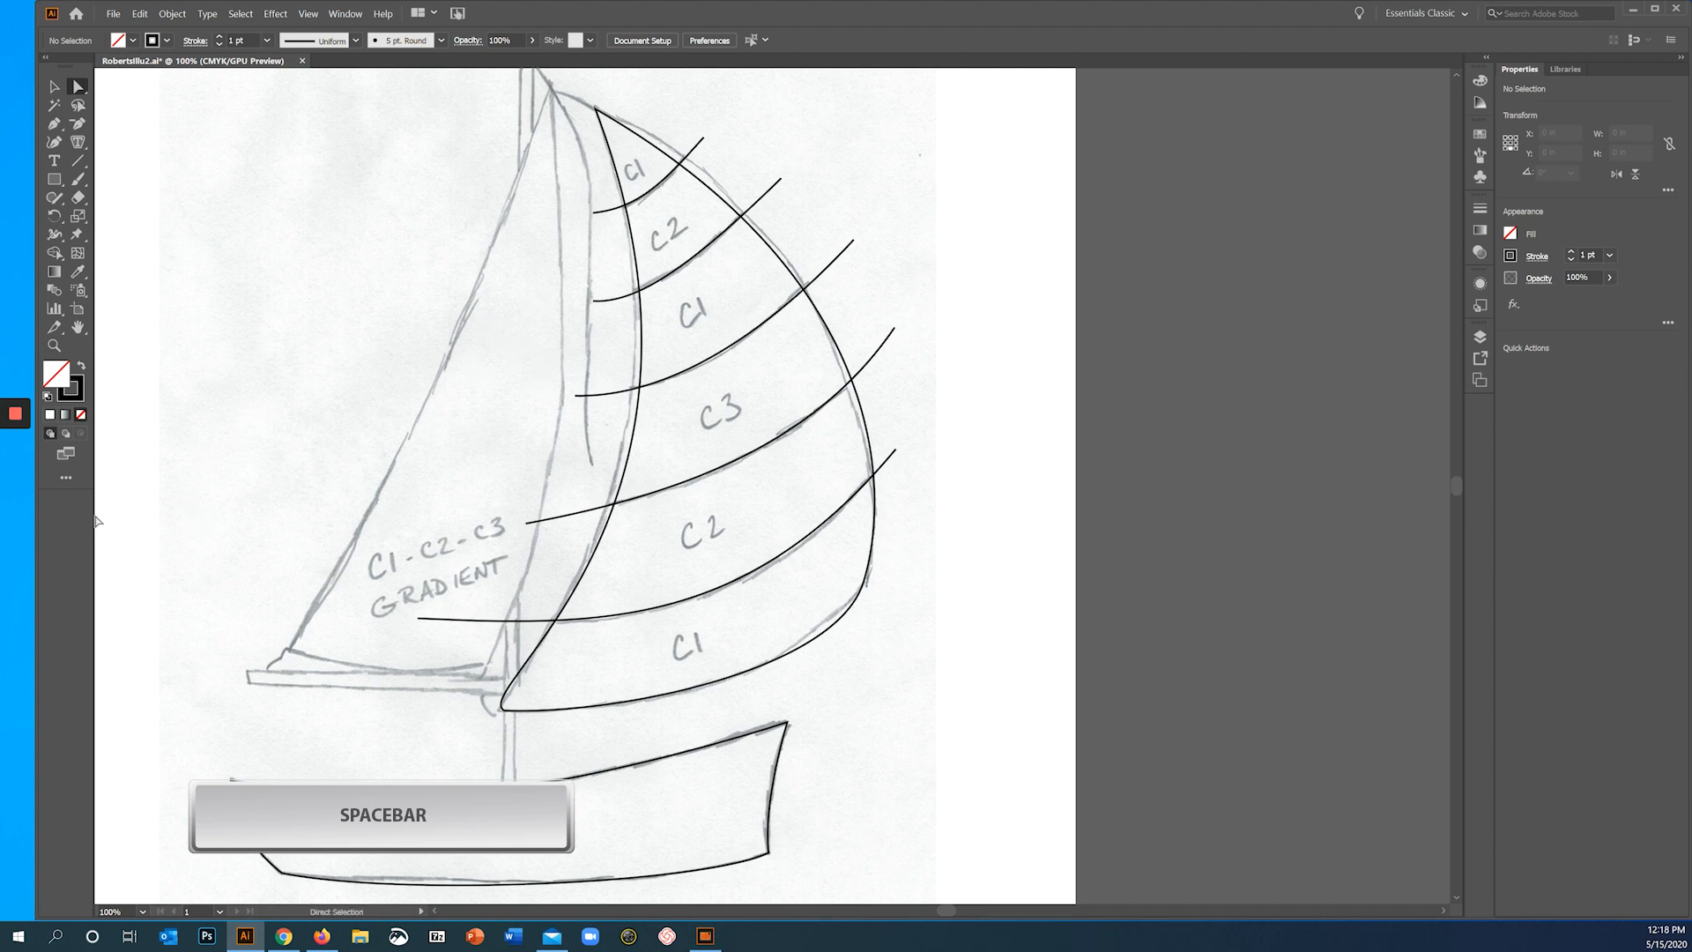
mouse_move(34, 466)
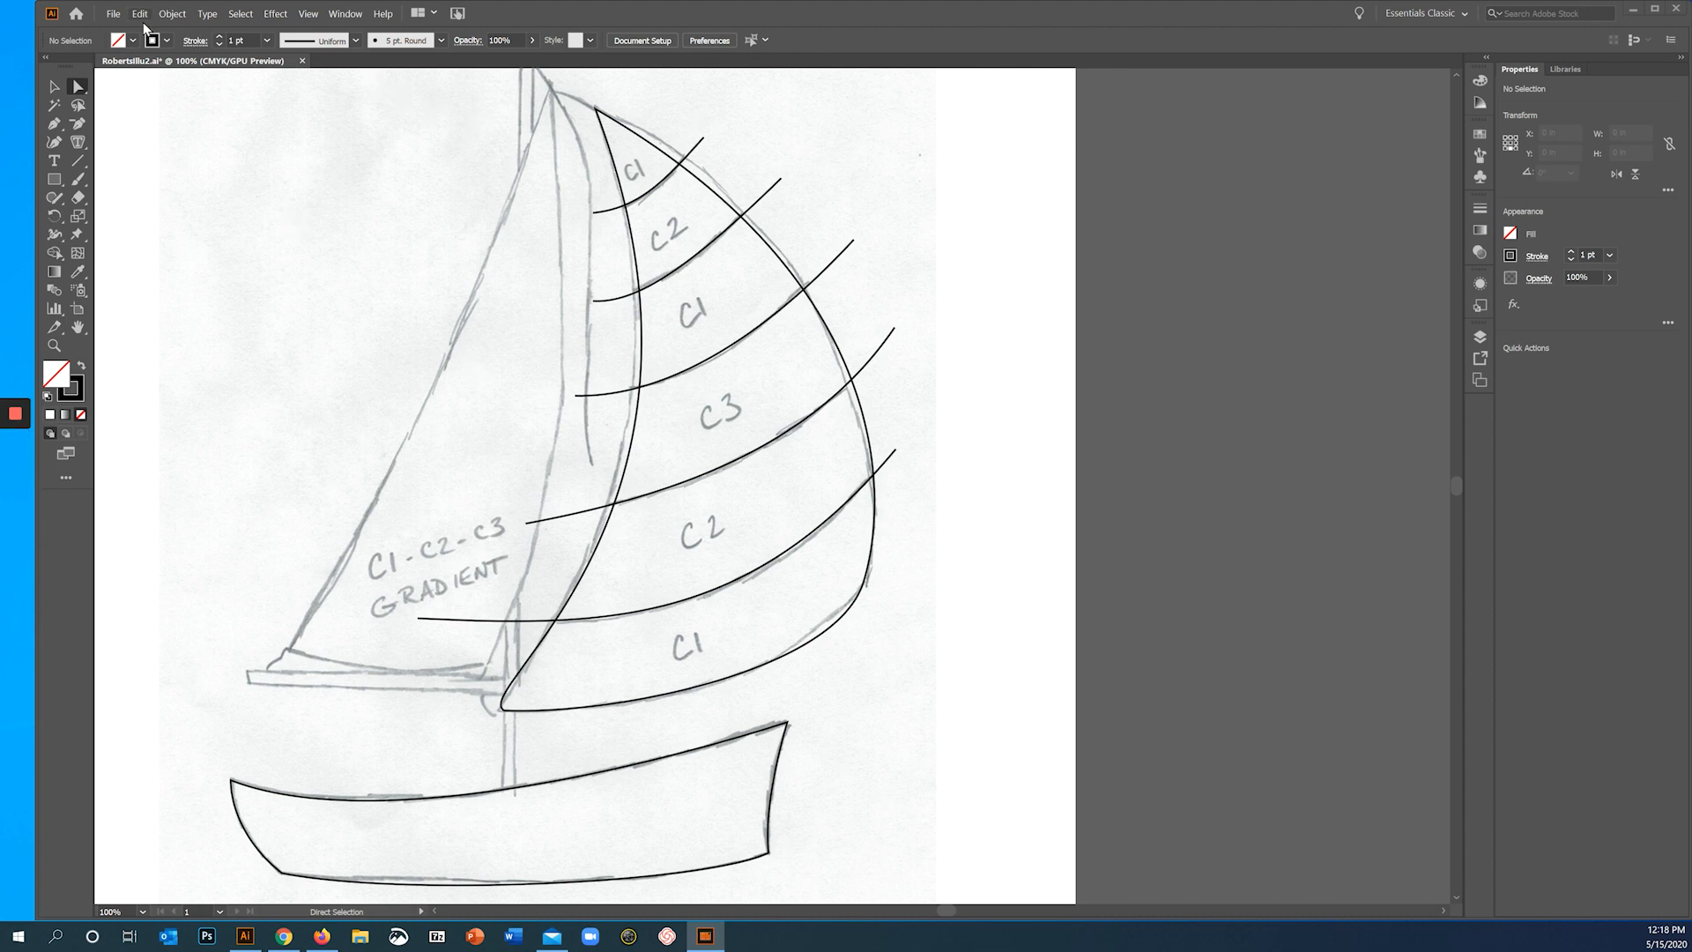
left_click(113, 13)
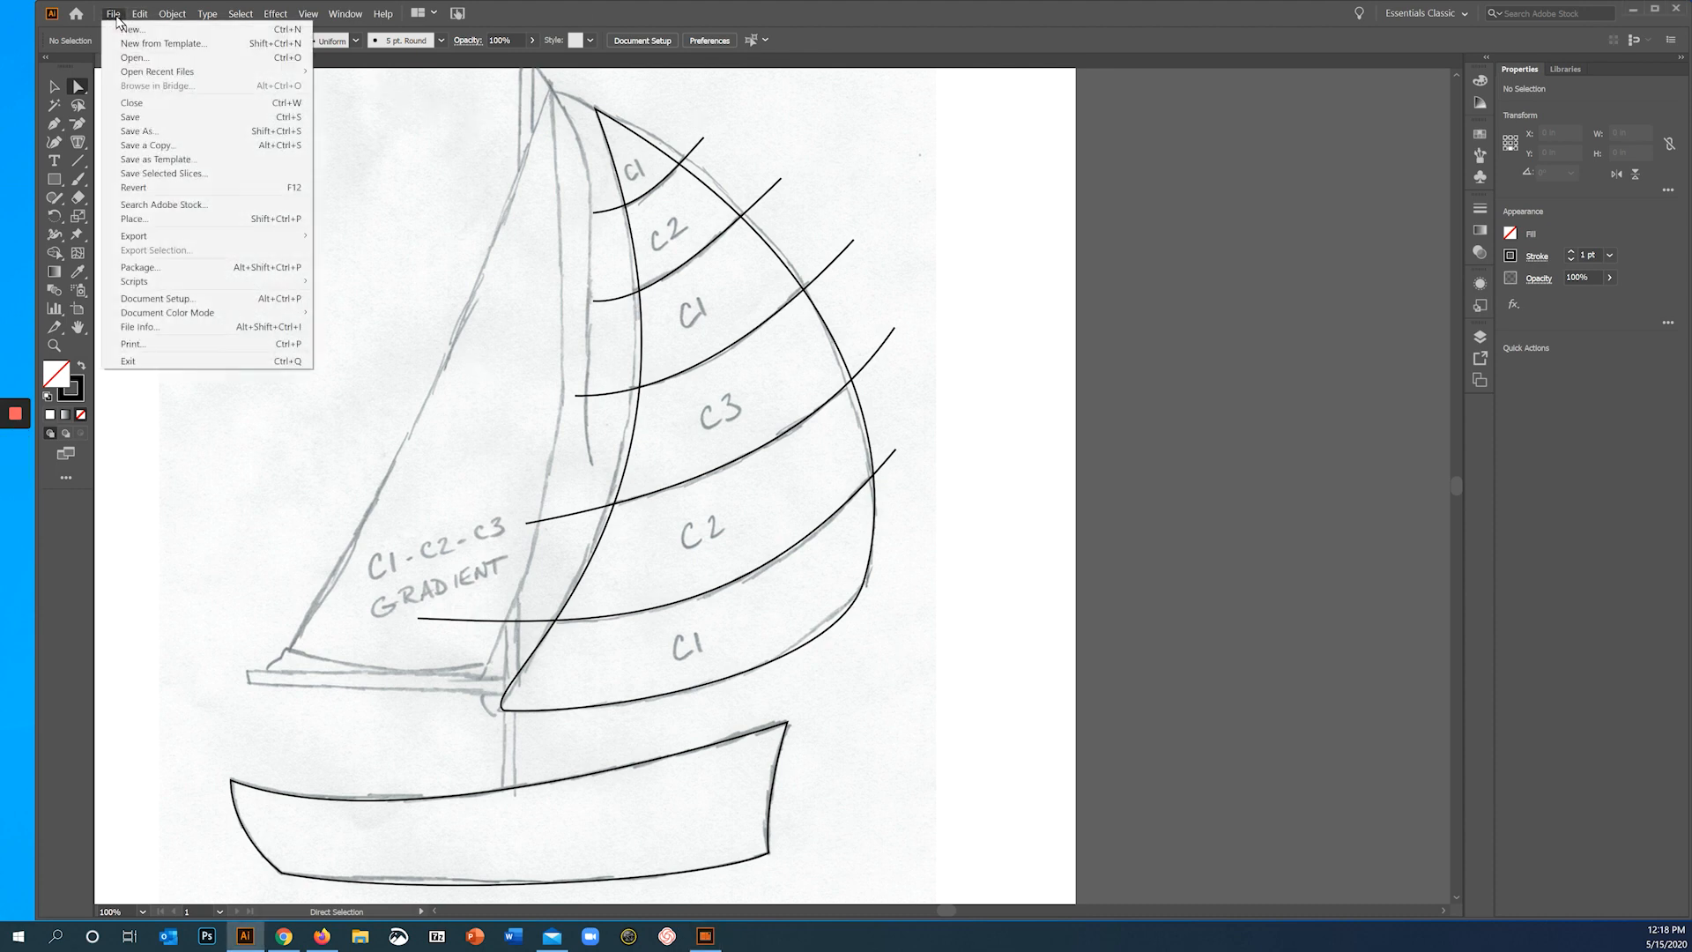
left_click(130, 117)
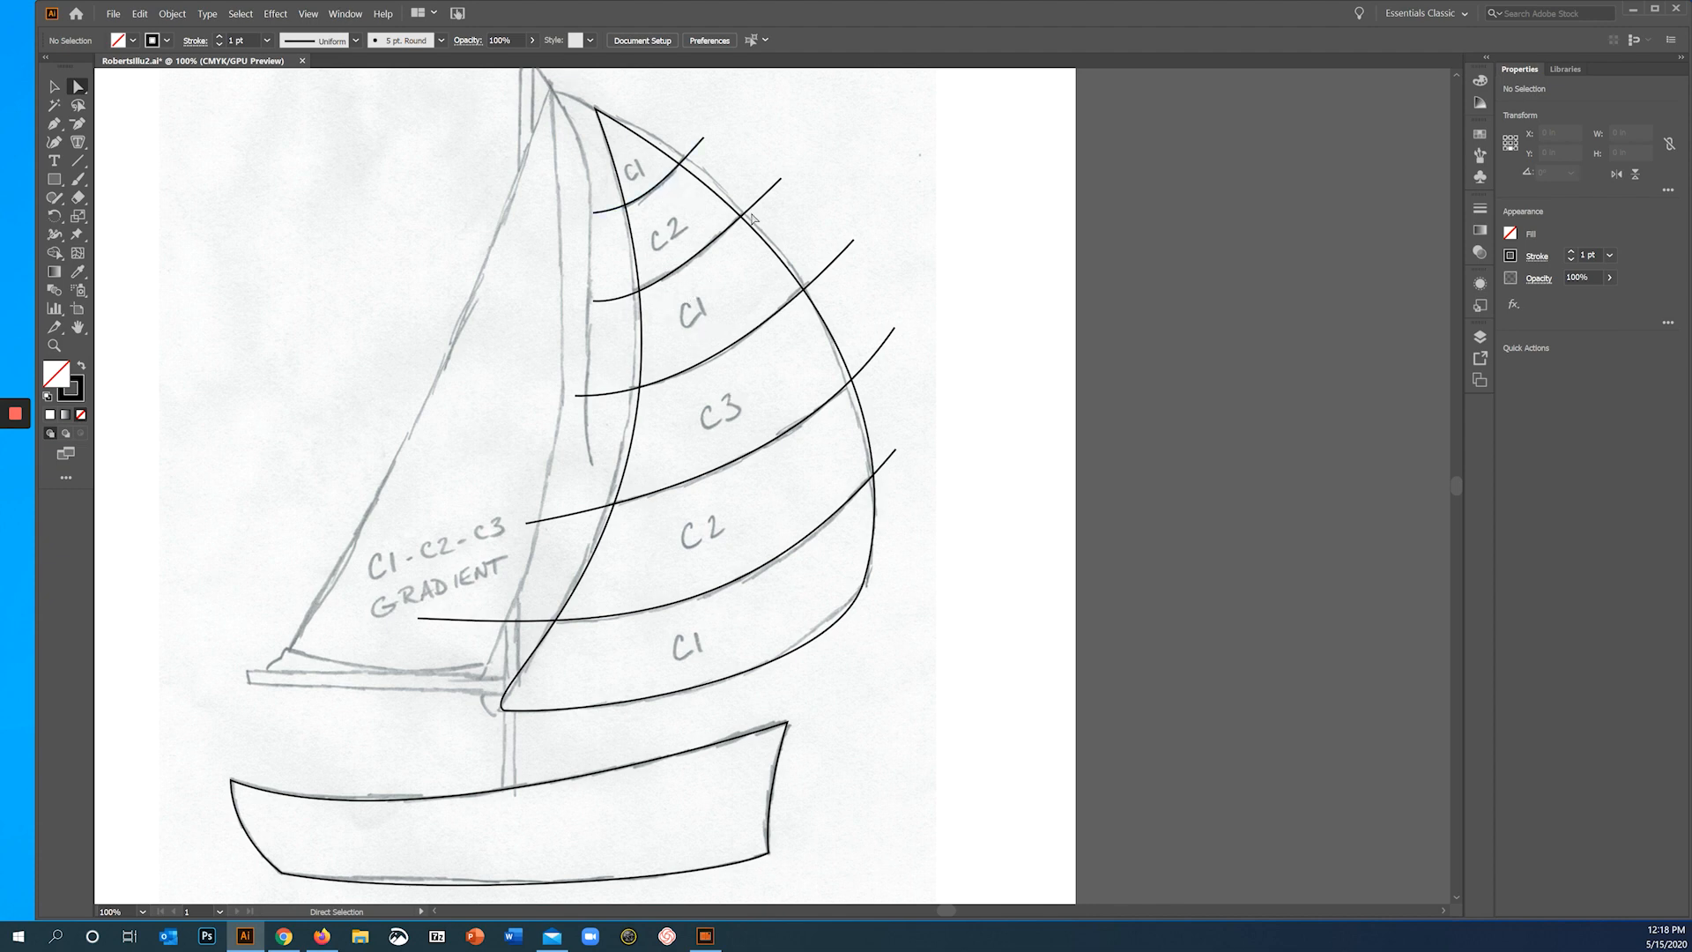
- Try filling the whole striped sail outline with a pink swatch, undo the fill, and deselect the sail
left_click(772, 257)
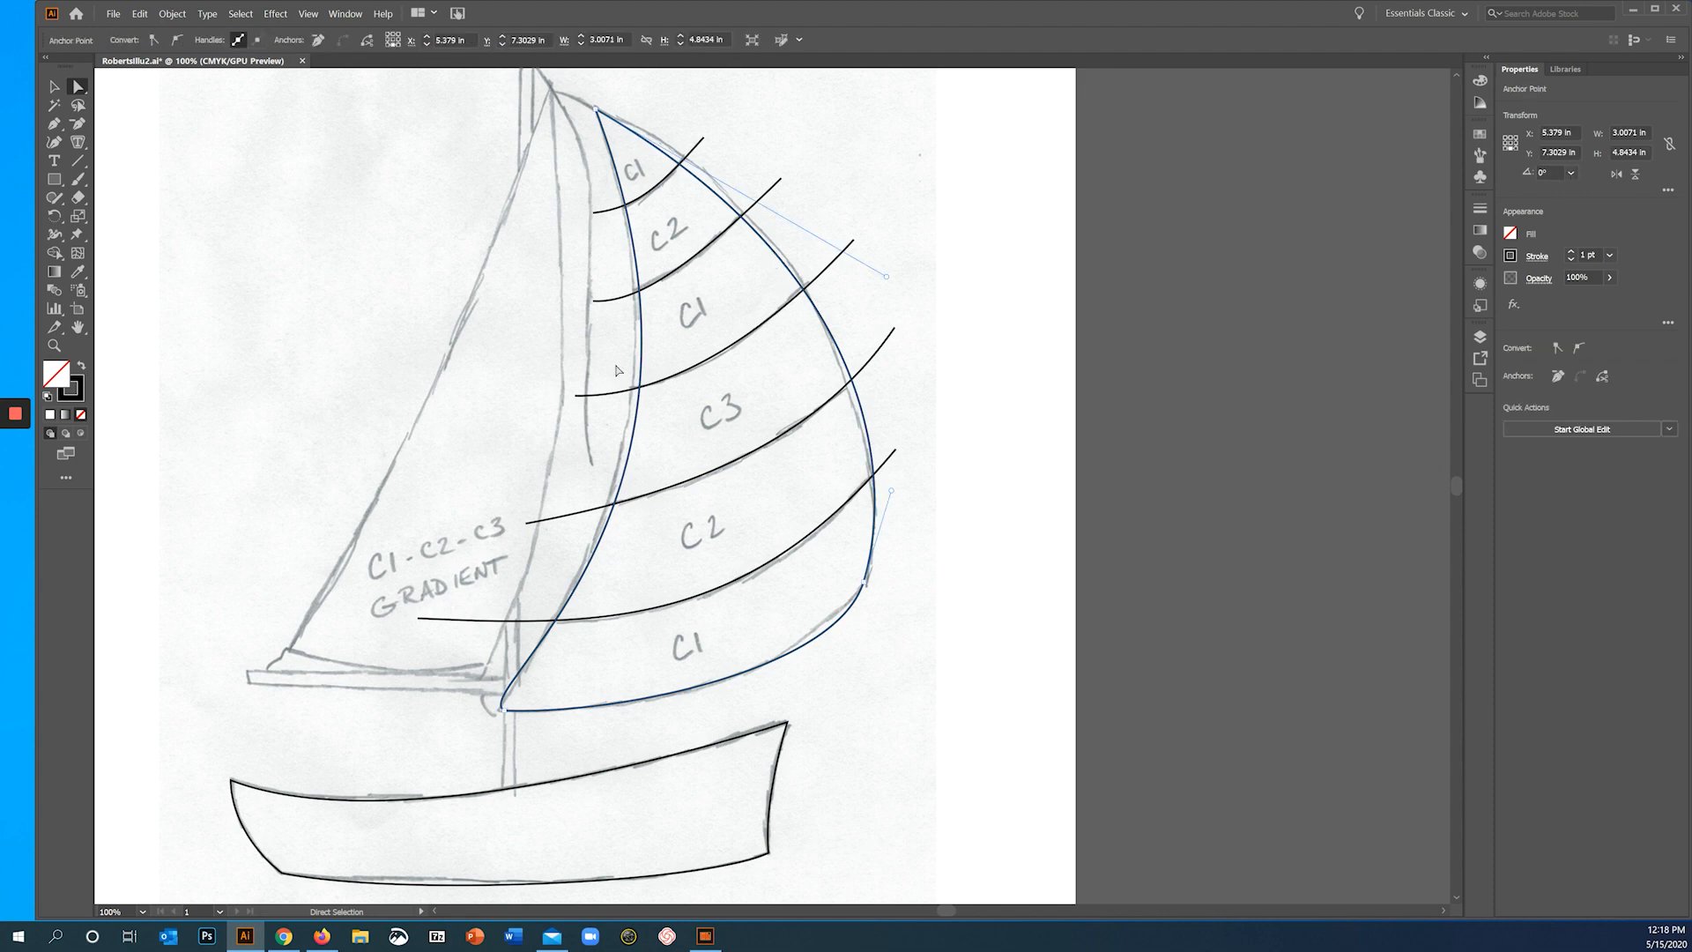
left_click(53, 87)
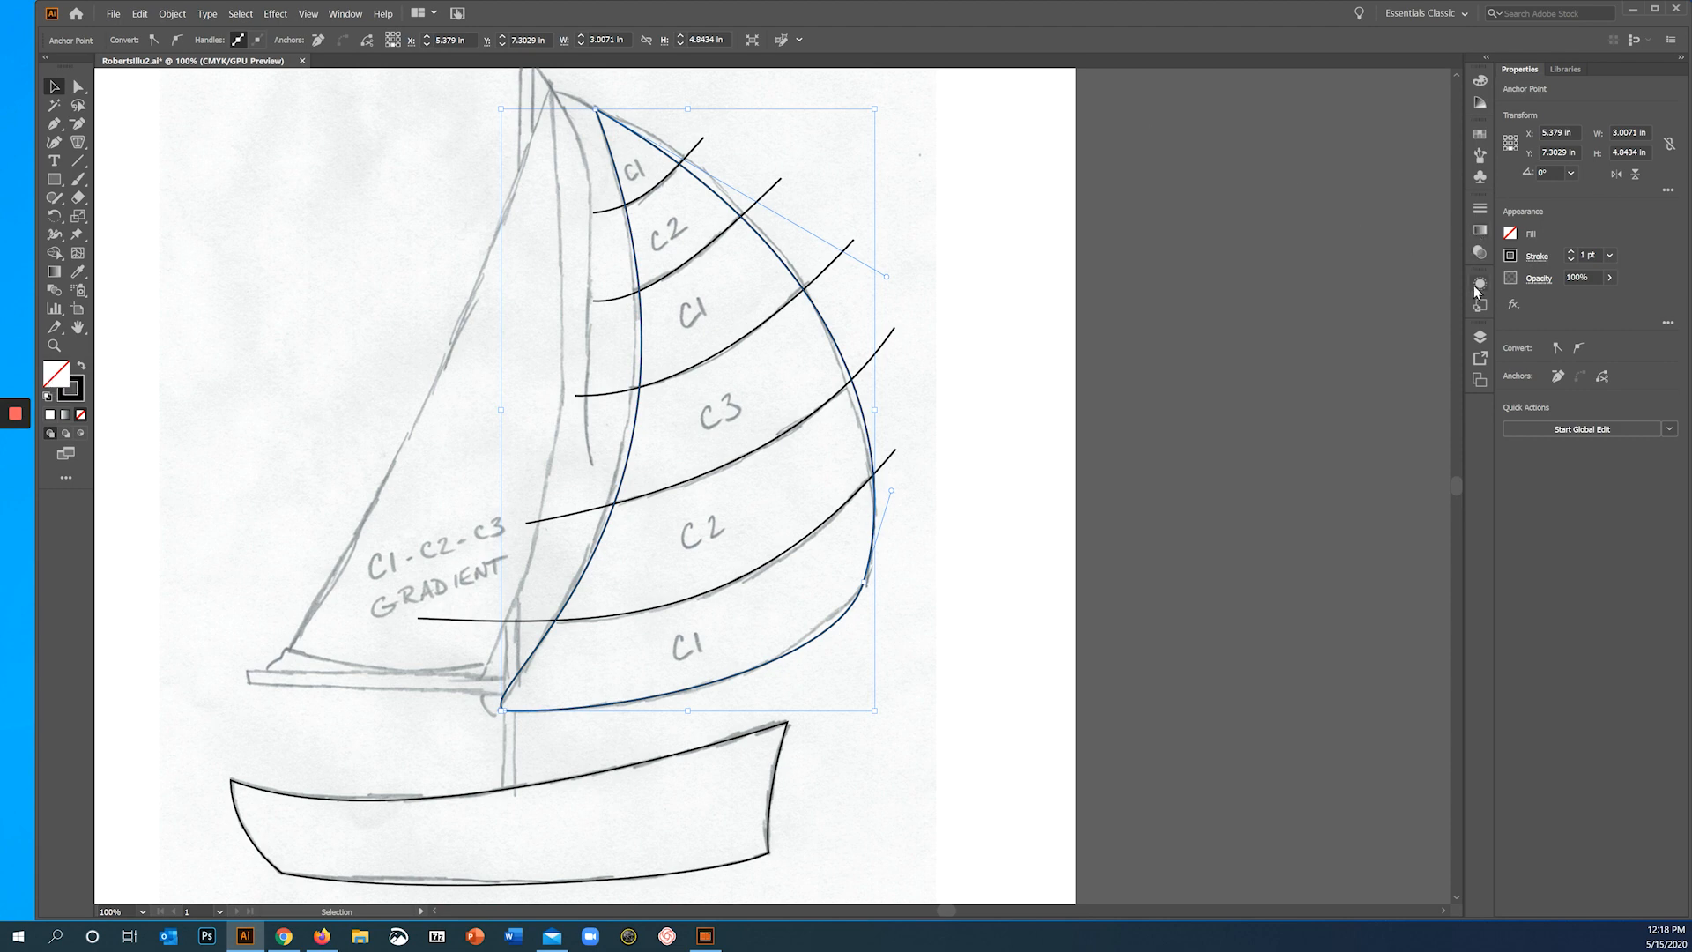
left_click(1482, 136)
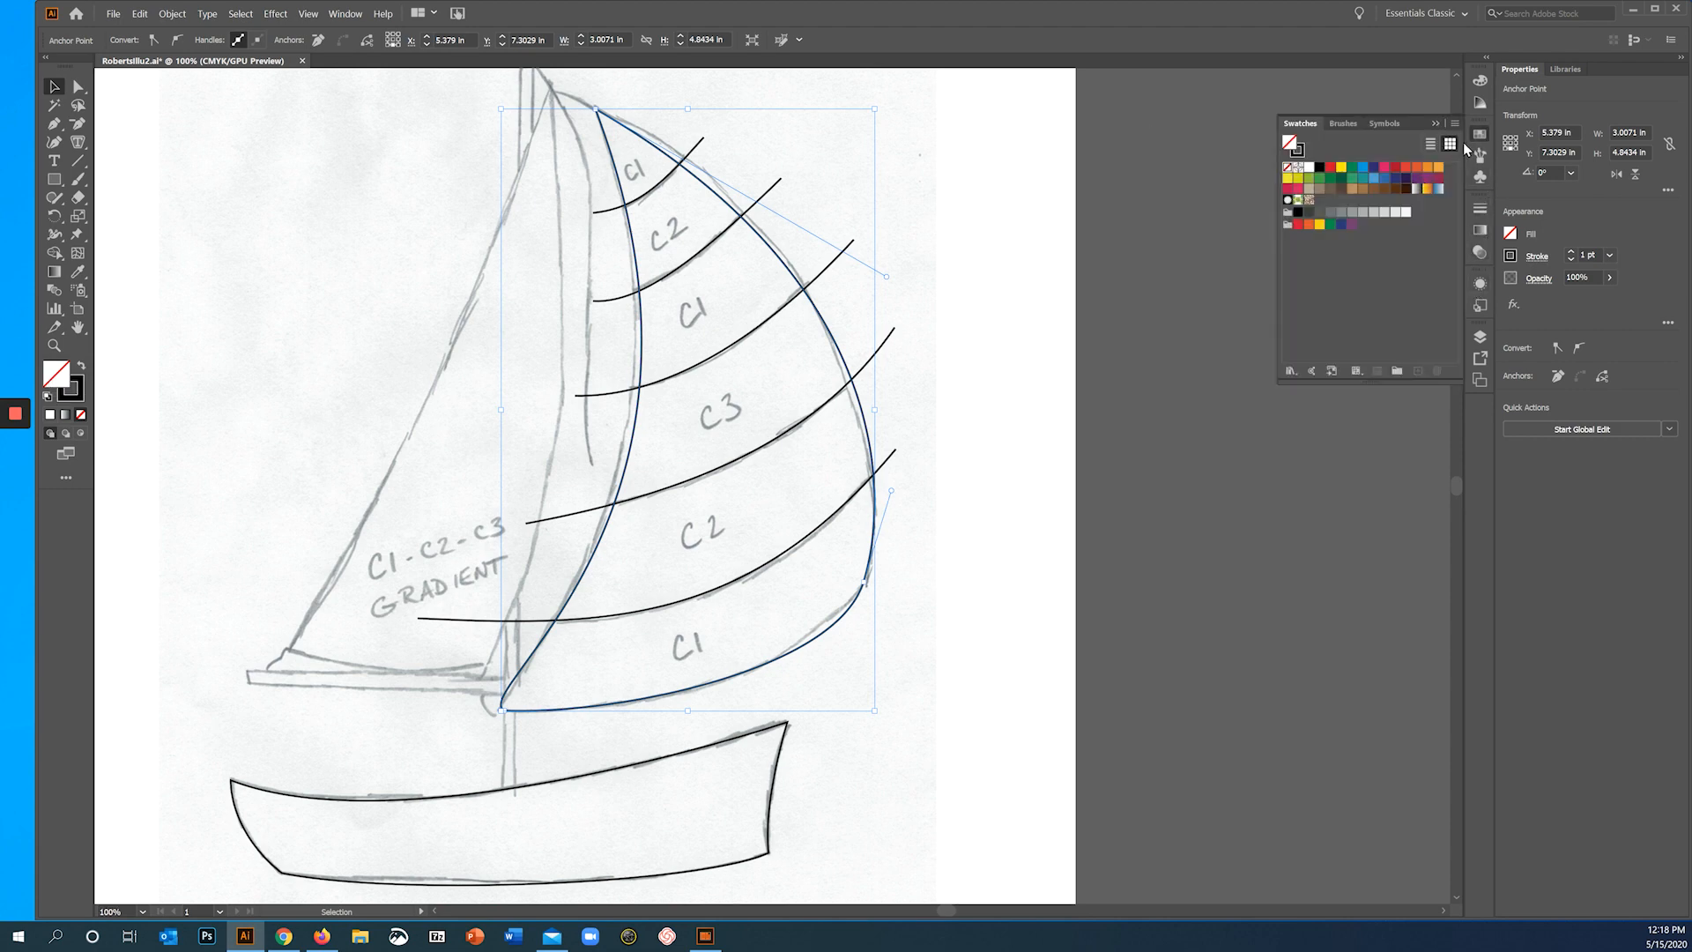
left_click(1385, 168)
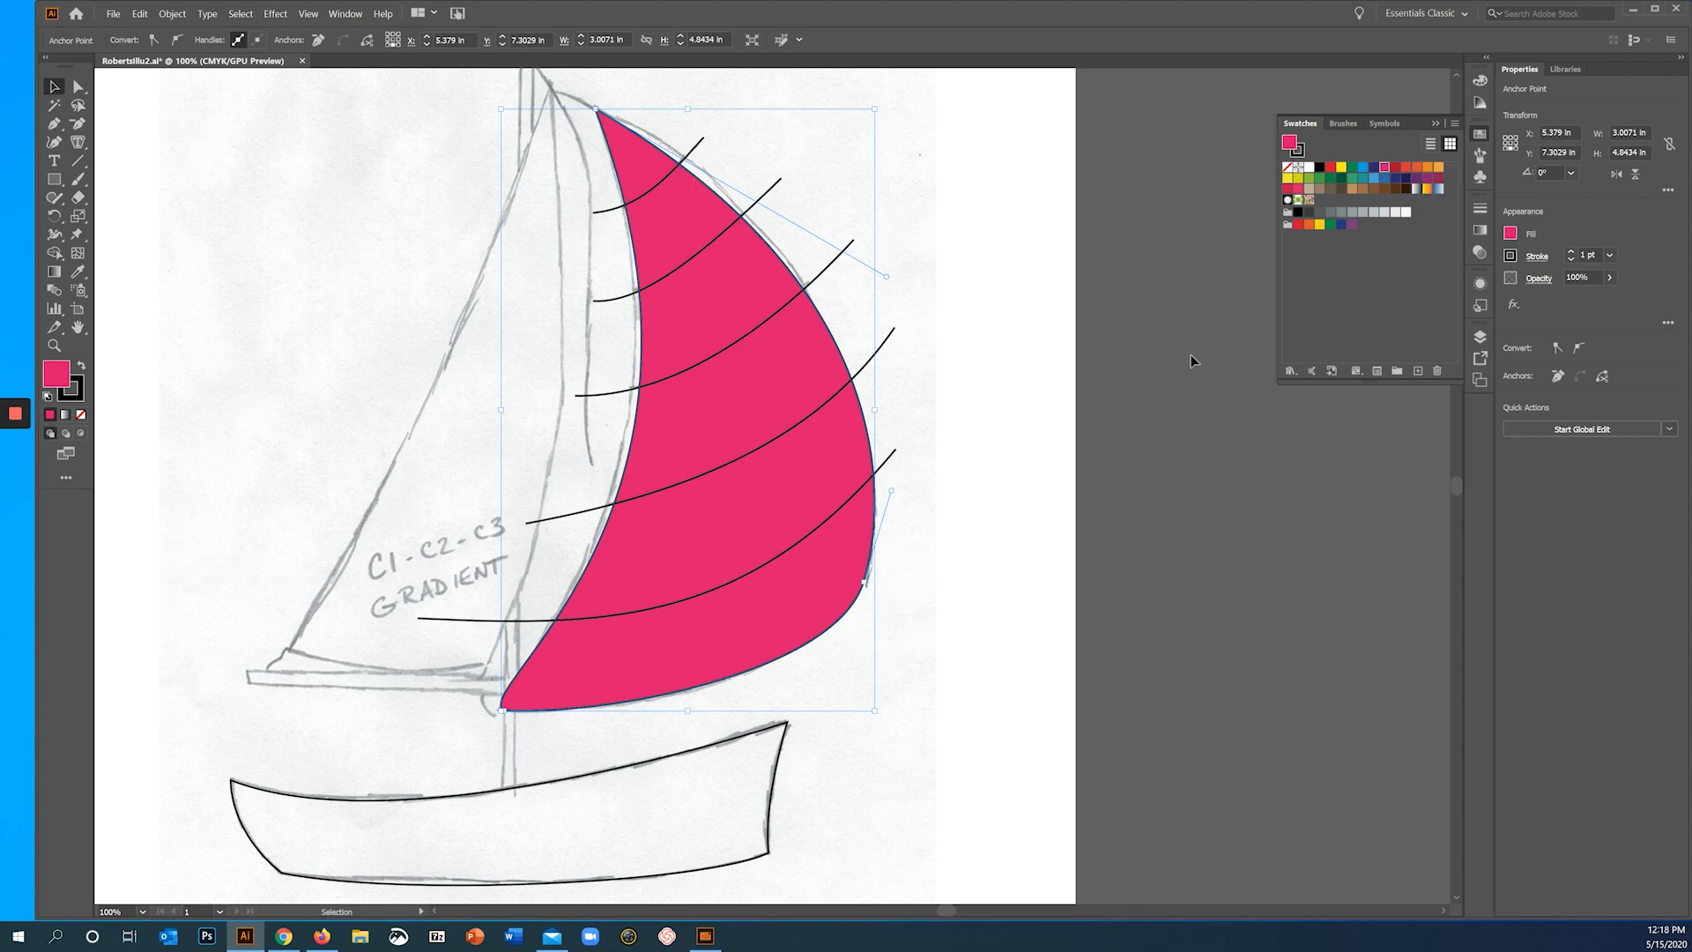
key("ctrl+z")
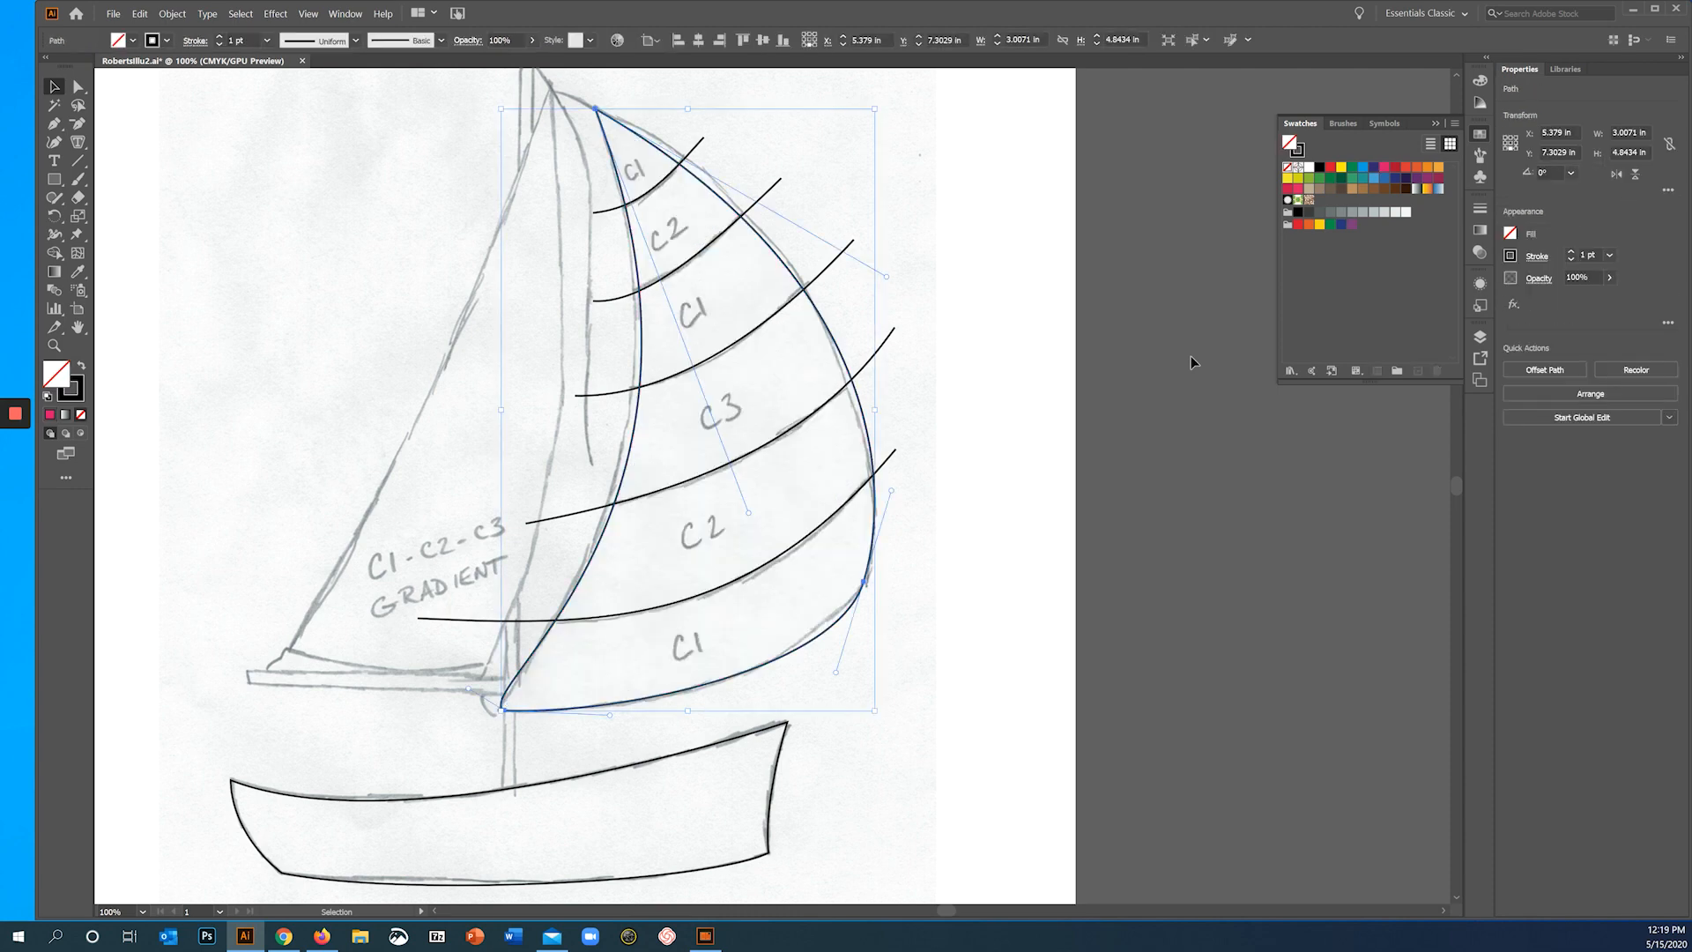
left_click(361, 146)
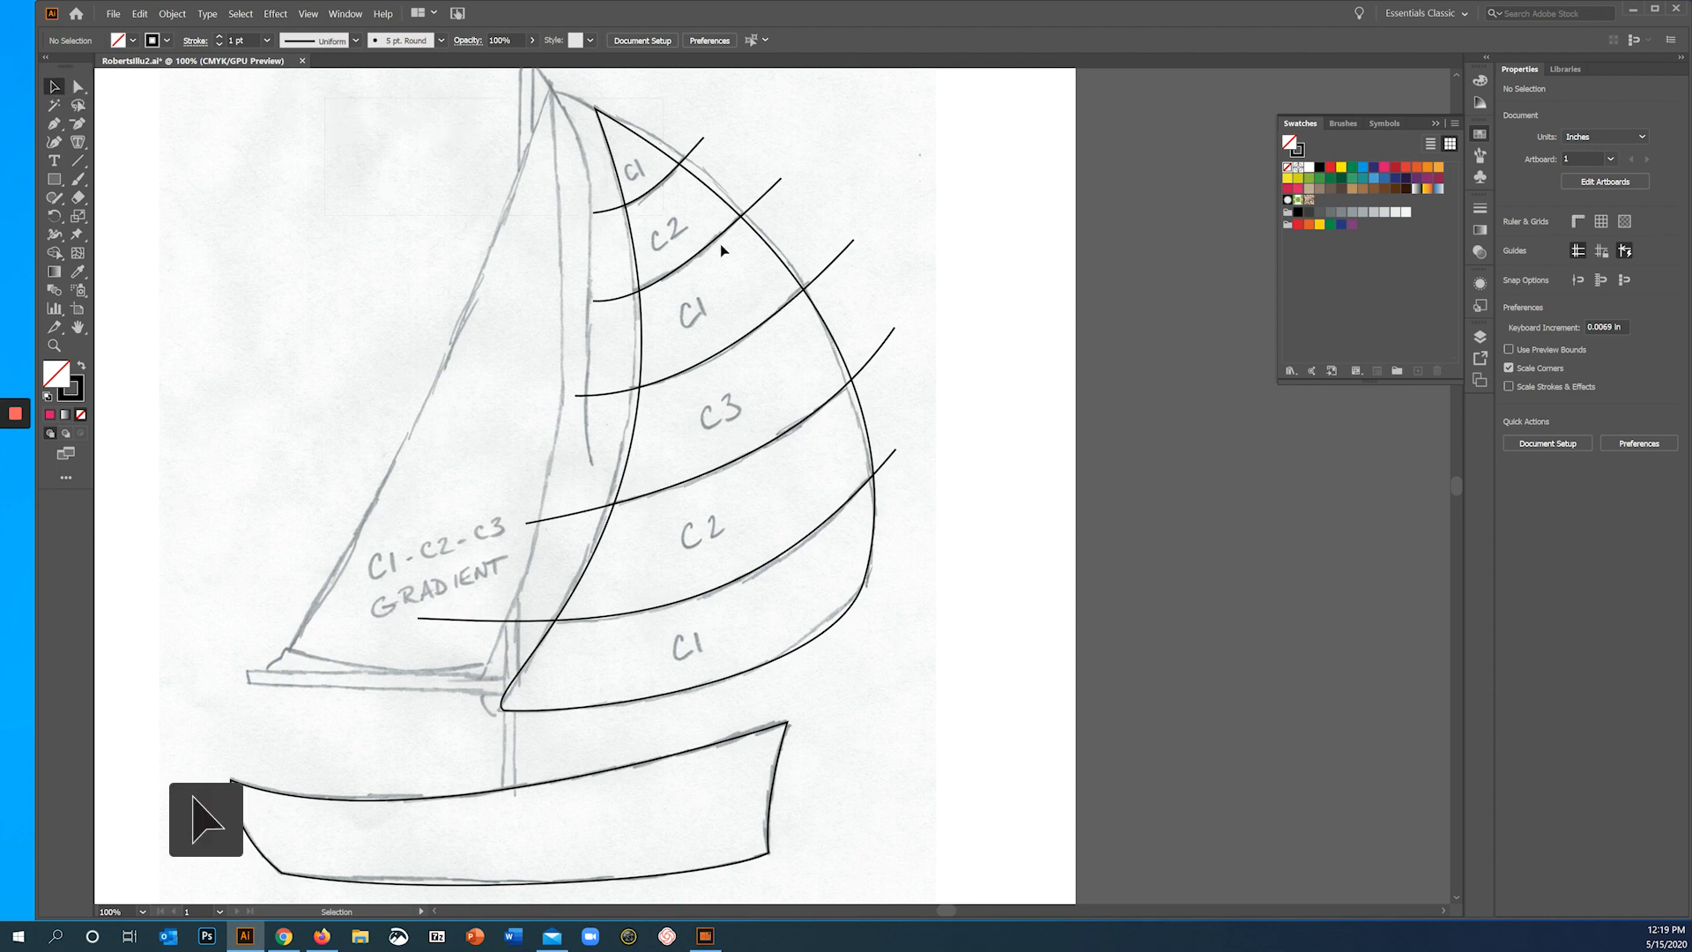
- Split the sail outline along its five stripe lines into six separate band shapes with Shape Builder, and deselect everything
left_click_drag(722, 251, 949, 699)
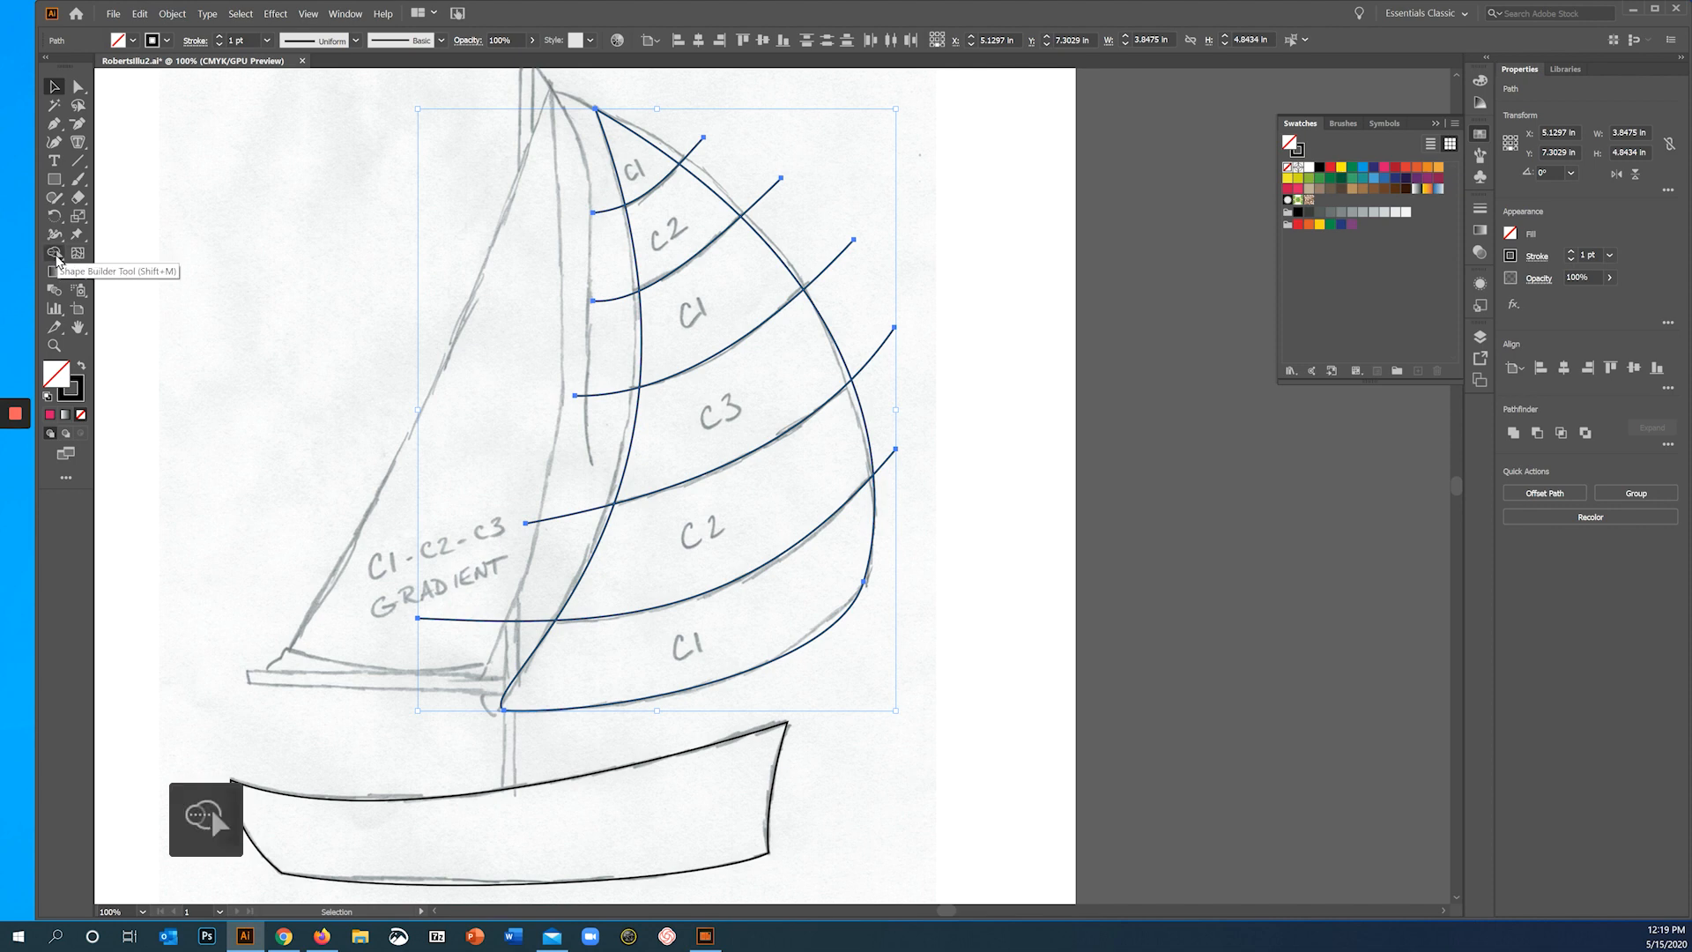
left_click(55, 255)
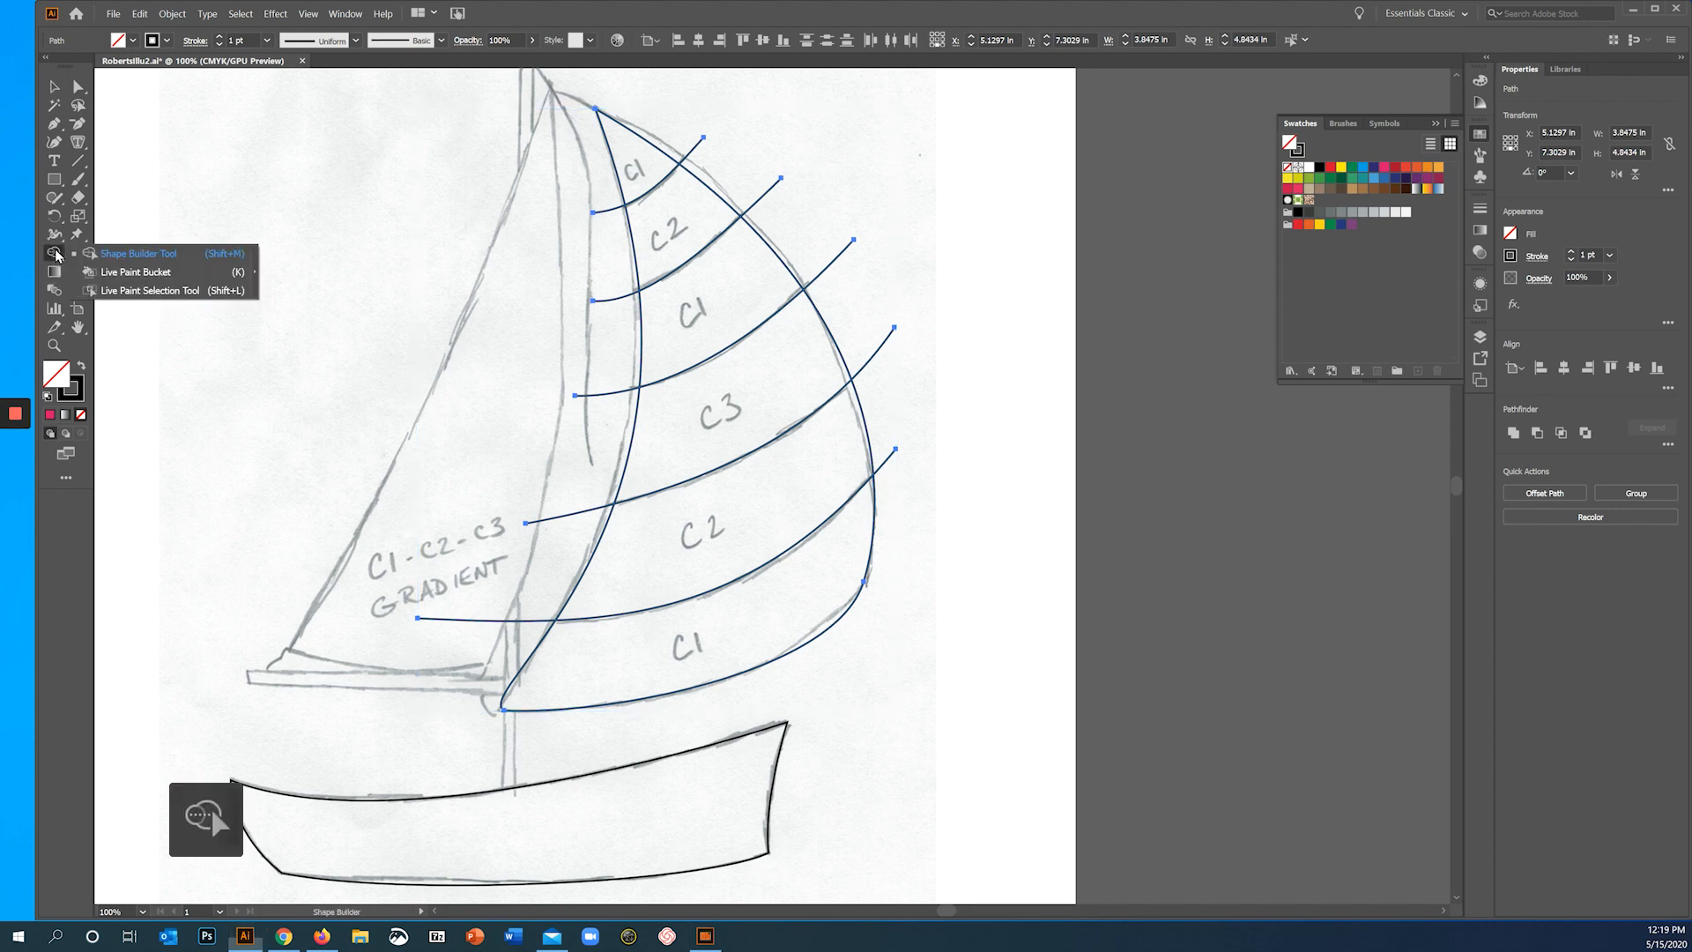
left_click(128, 253)
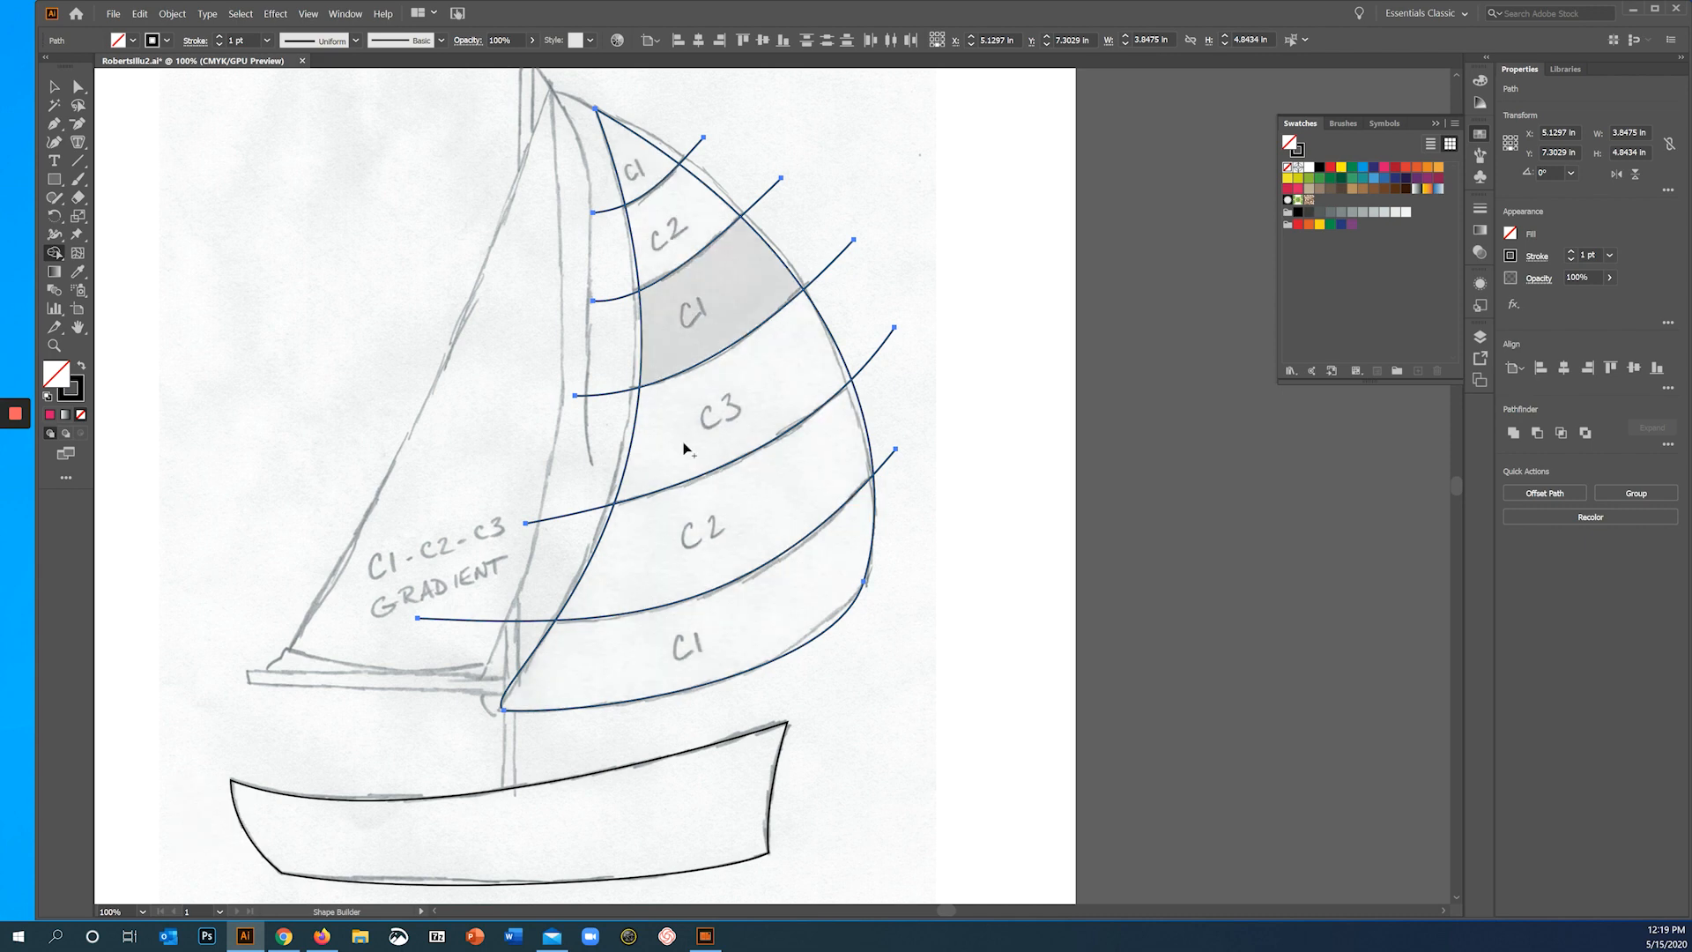
left_click(648, 674)
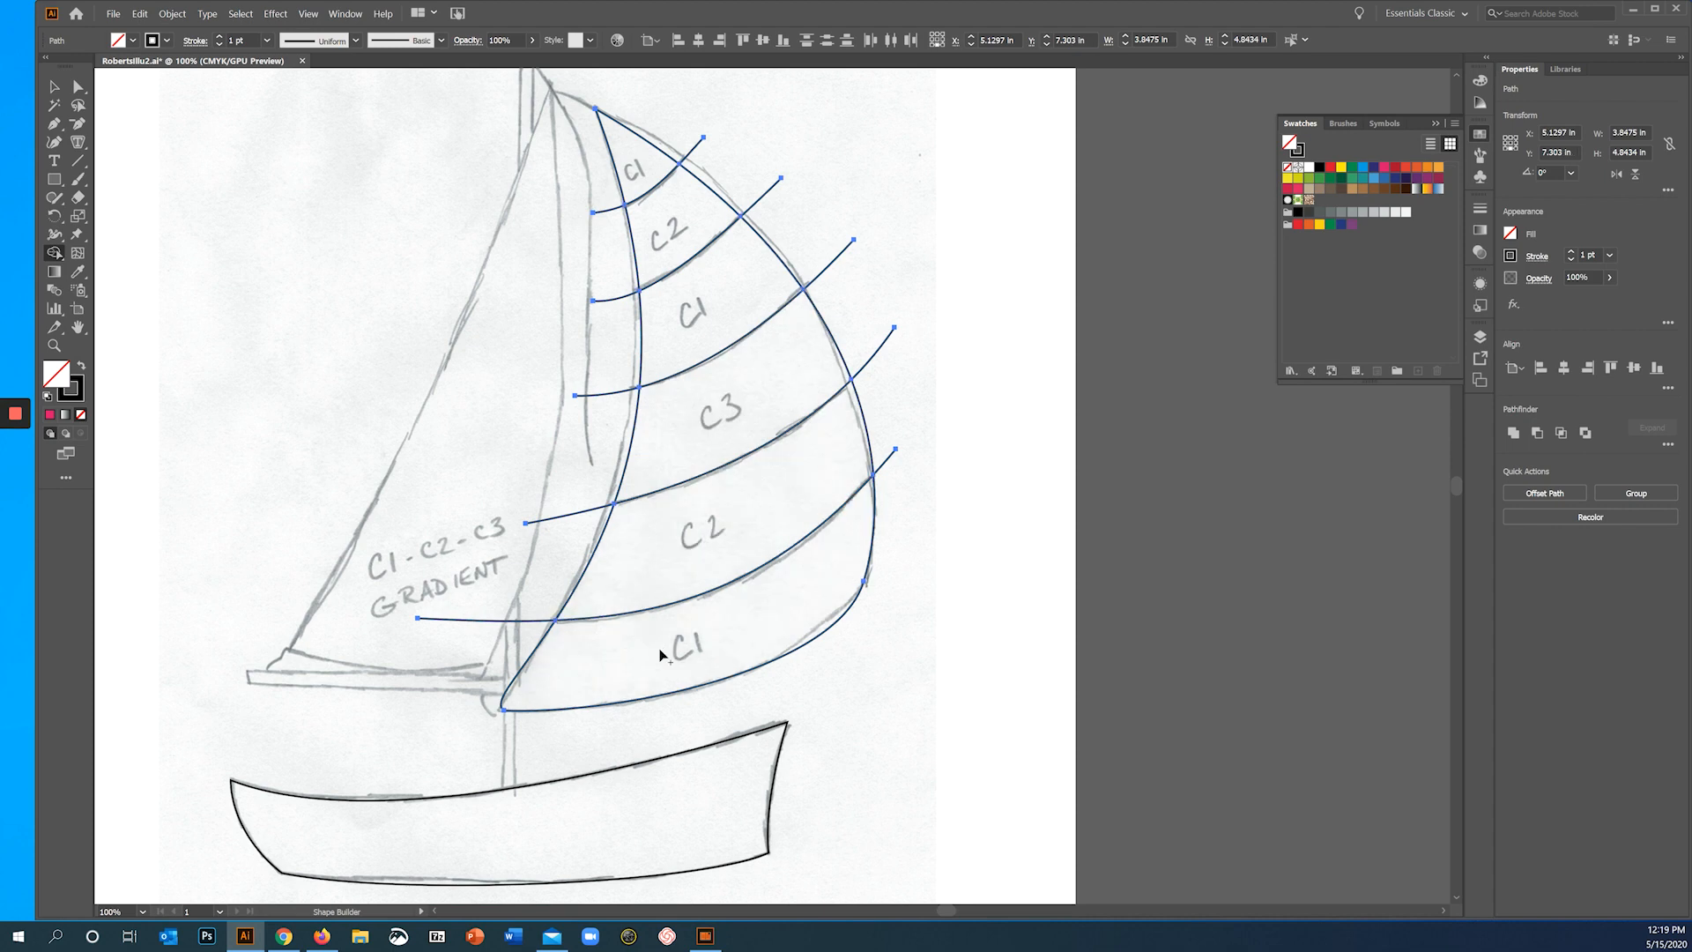
left_click(693, 546)
left_click(703, 421)
left_click(712, 303)
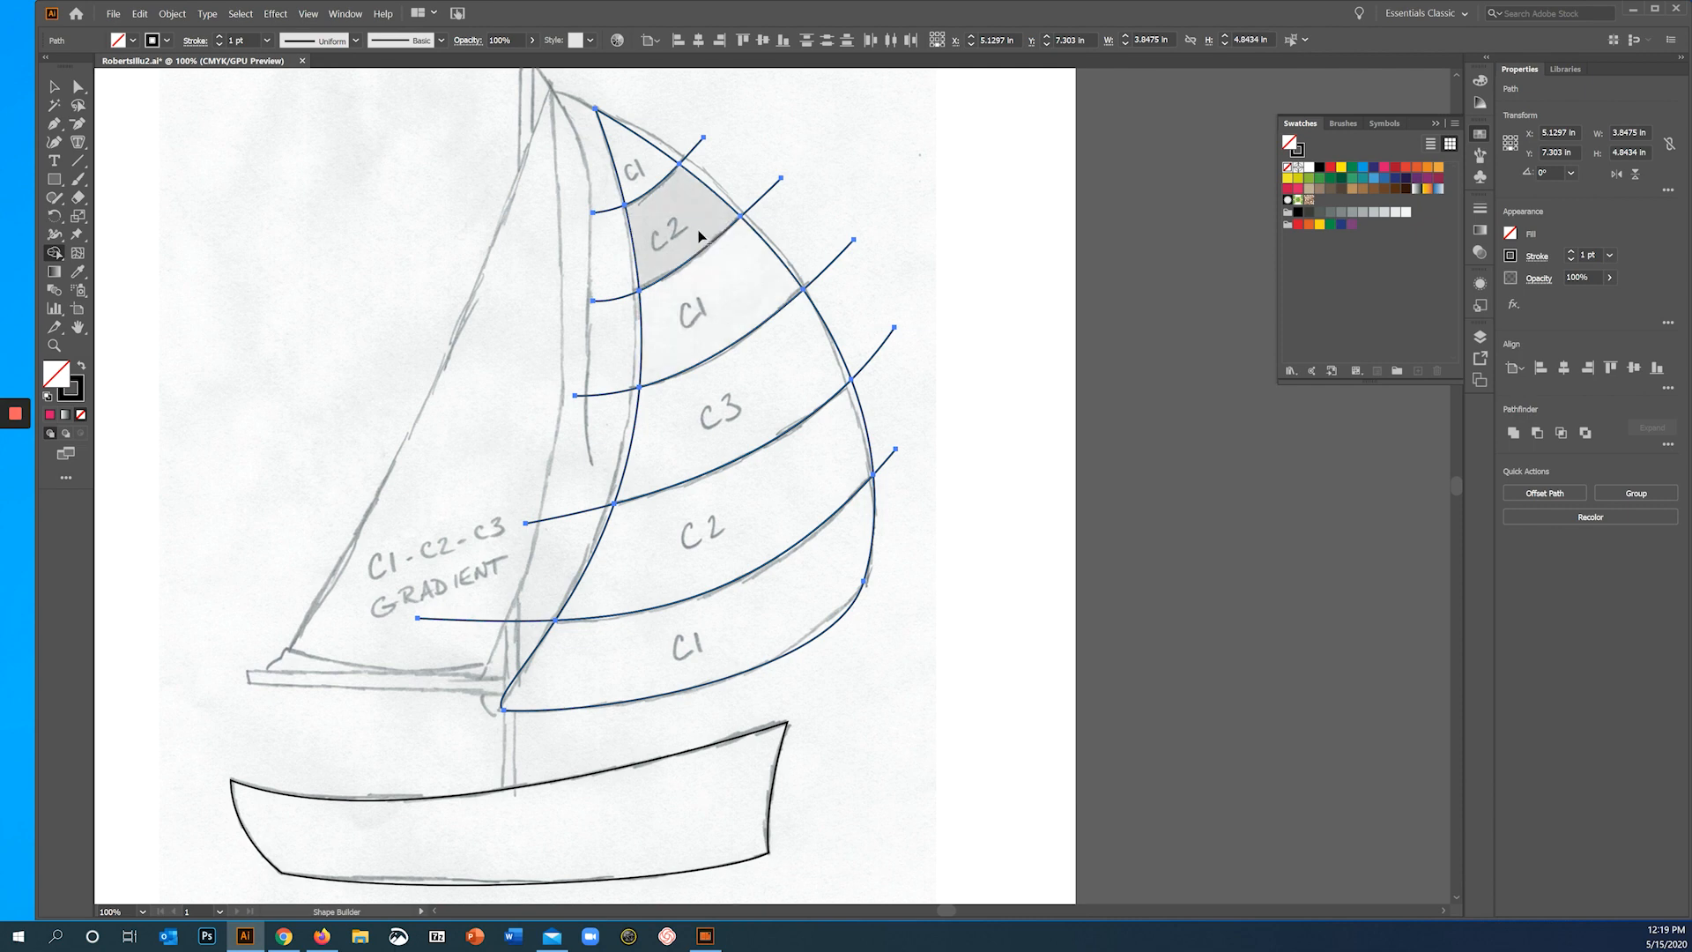
left_click(677, 203)
left_click(649, 175)
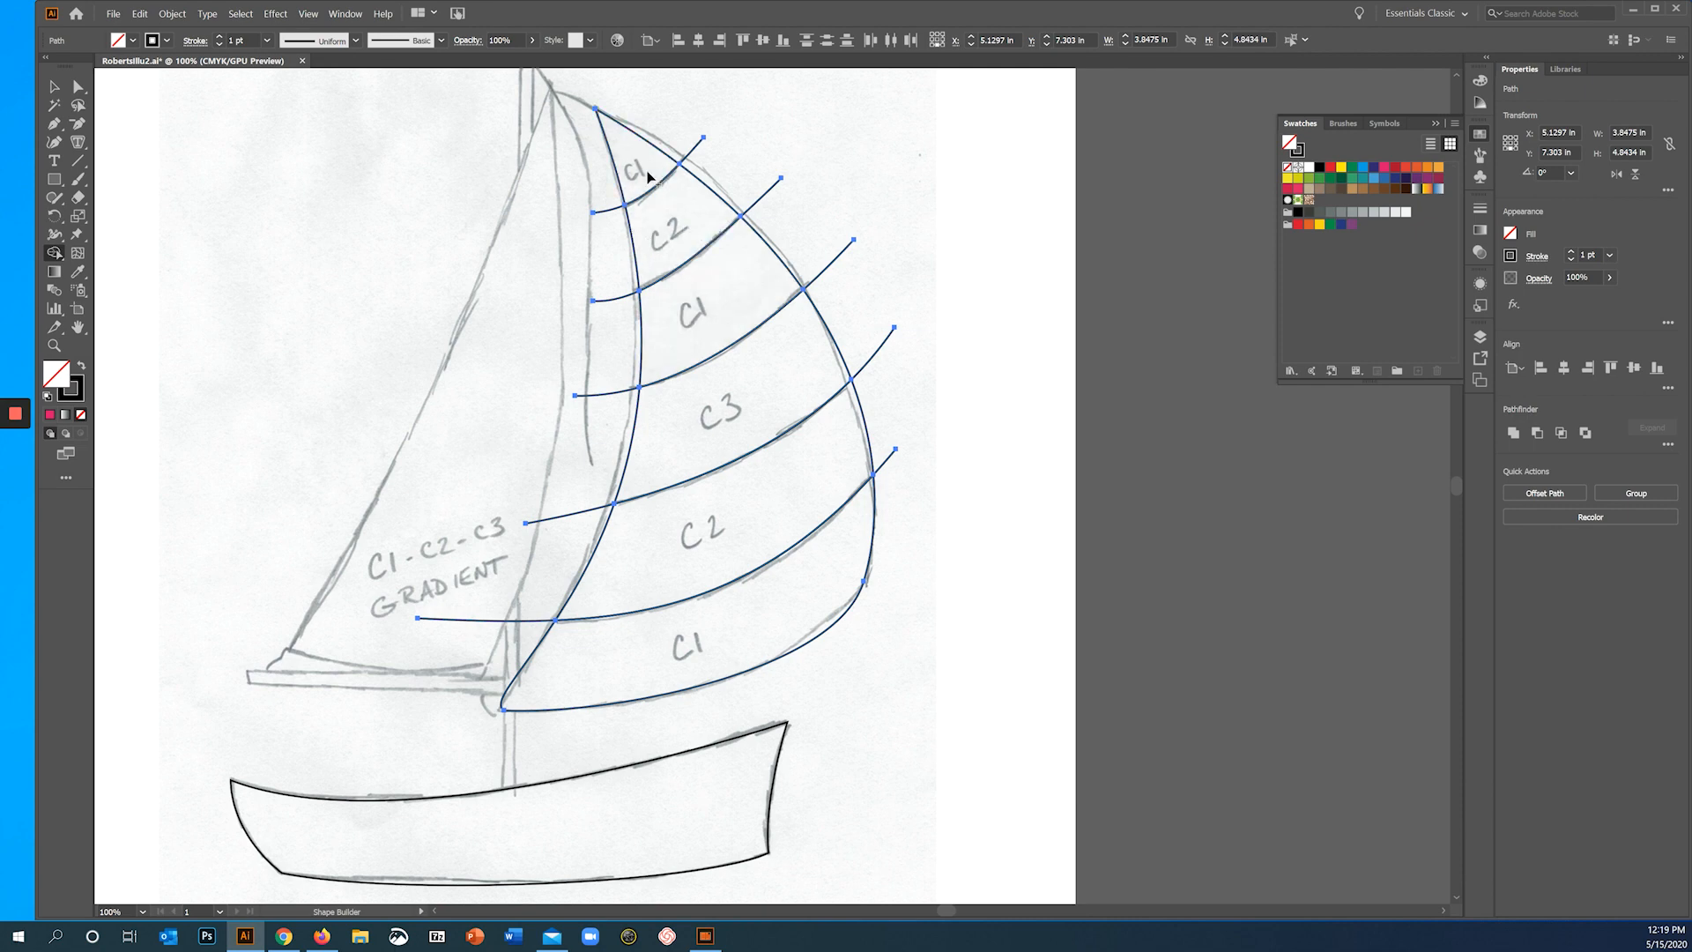
key("v")
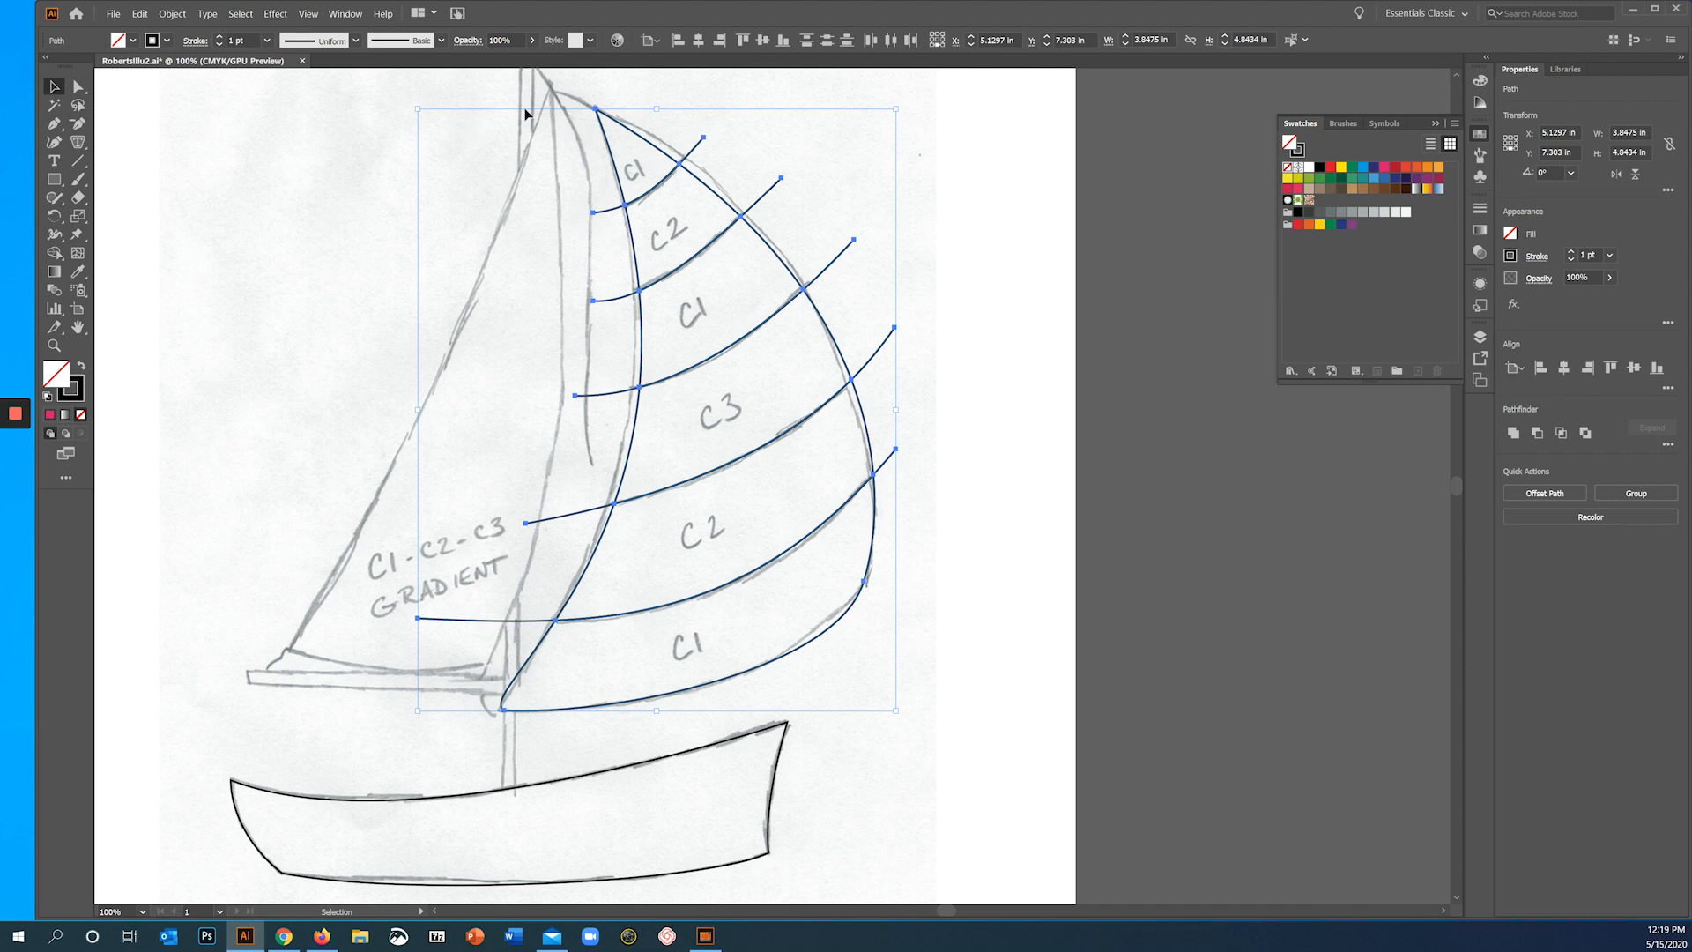
left_click(171, 13)
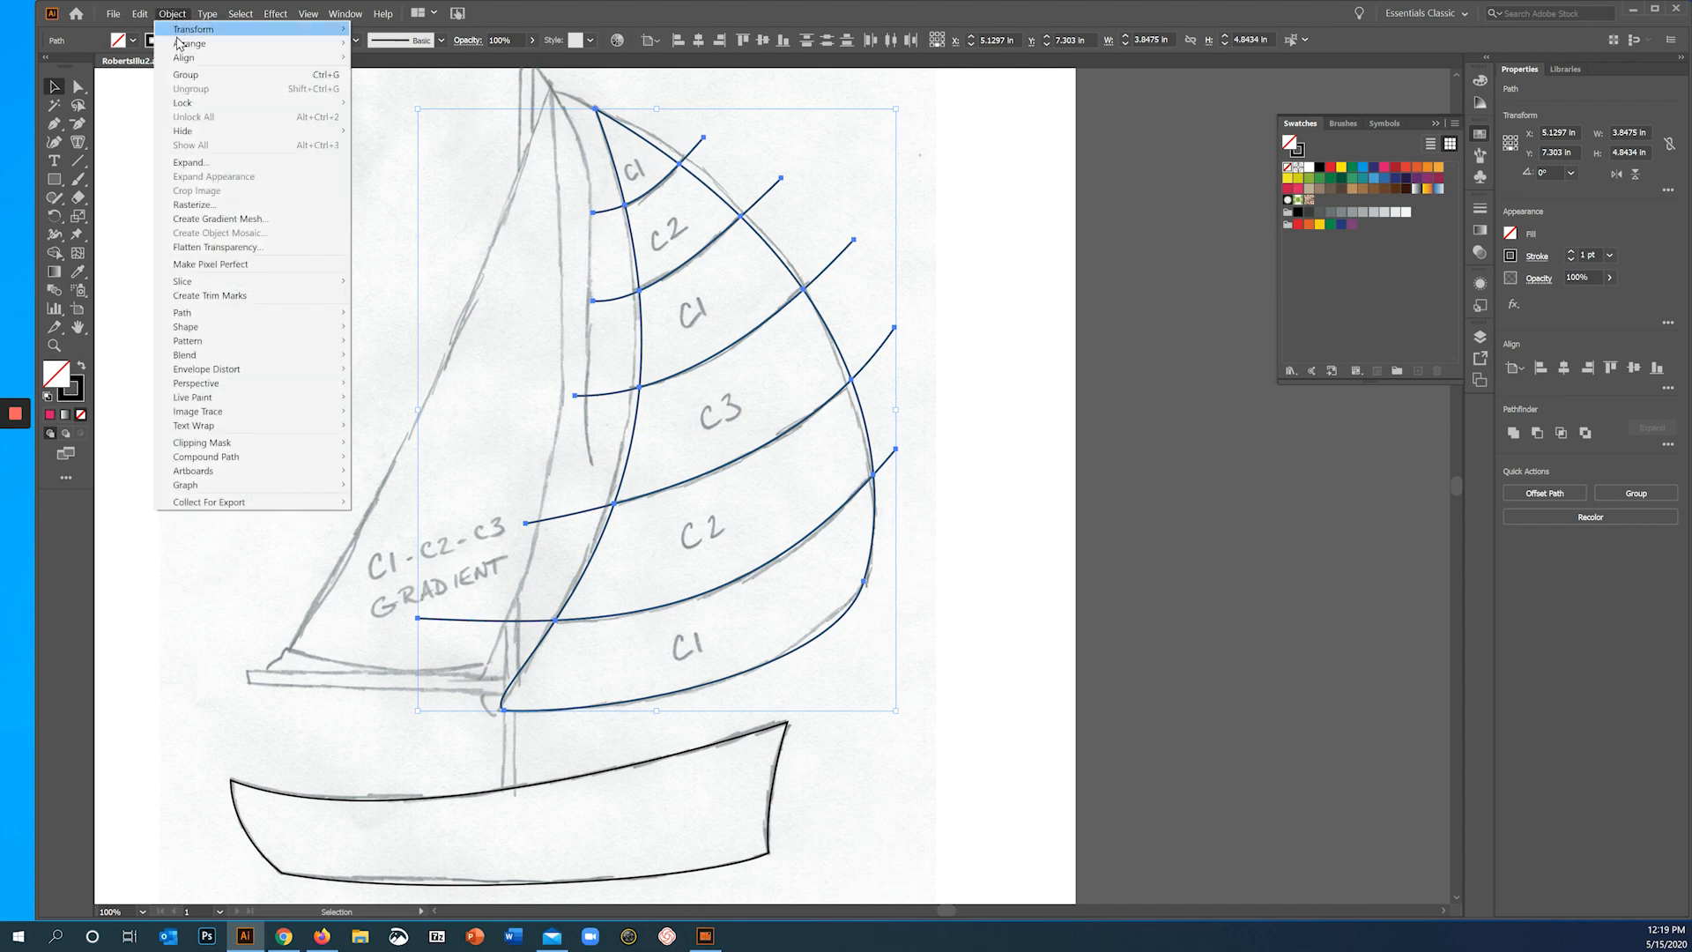
left_click(186, 75)
left_click(740, 234)
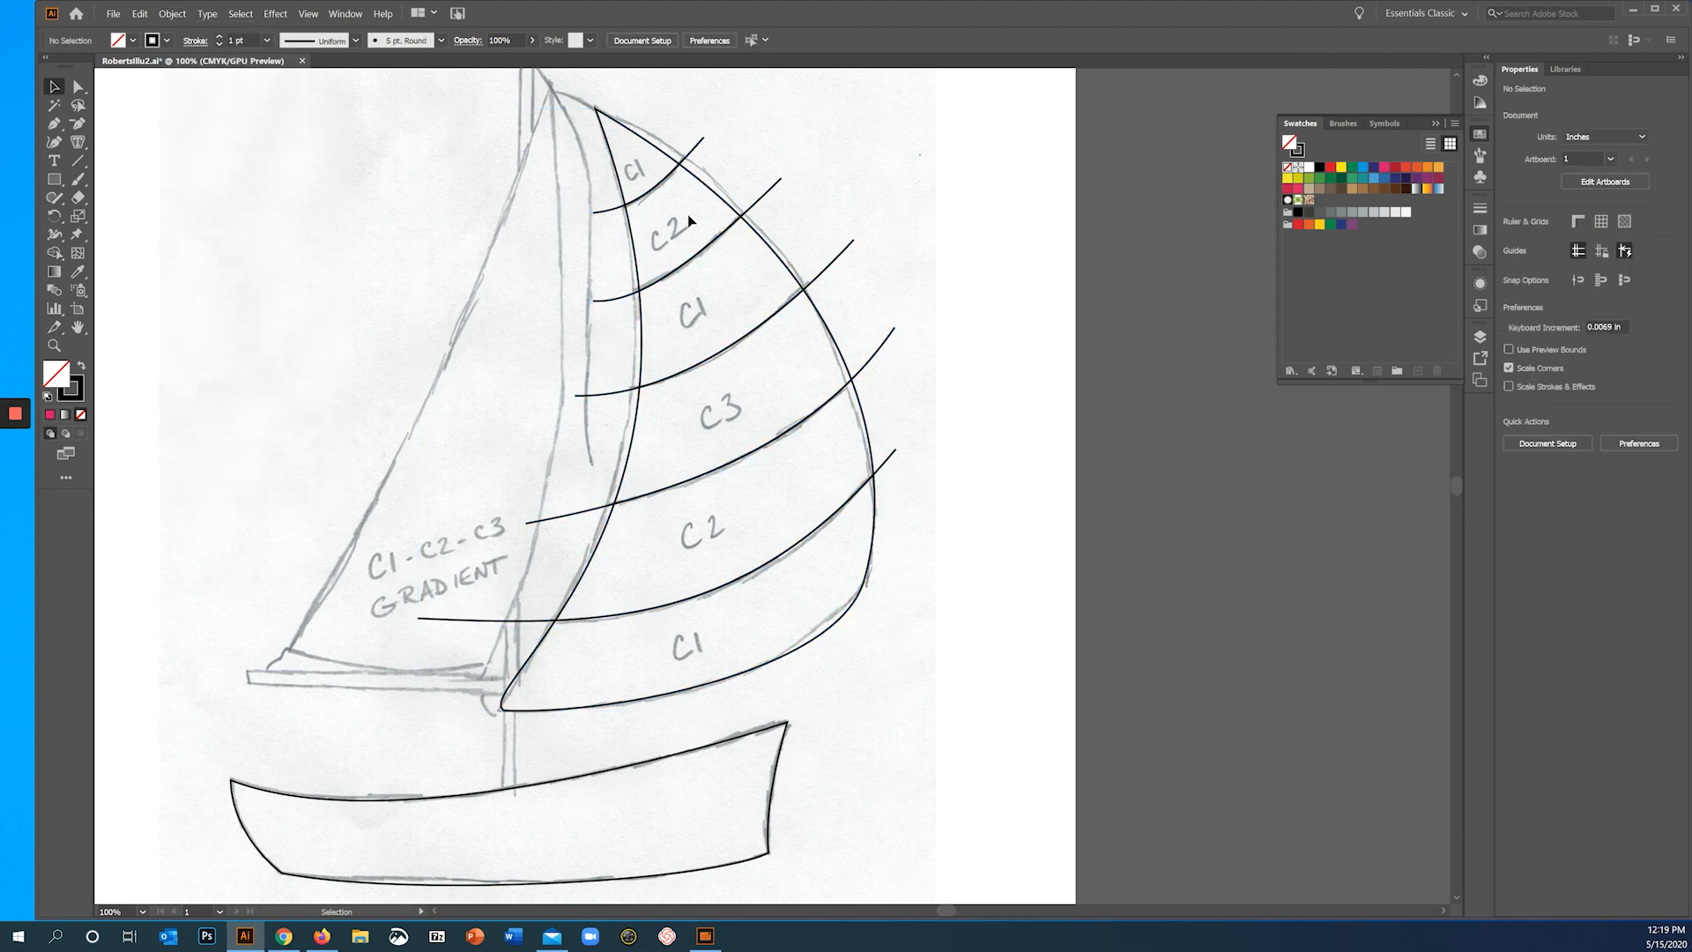
- Try moving the upper C2 band off the sail in isolation mode, undo the move, and exit isolation
double_click(743, 208)
left_click_drag(744, 208, 510, 330)
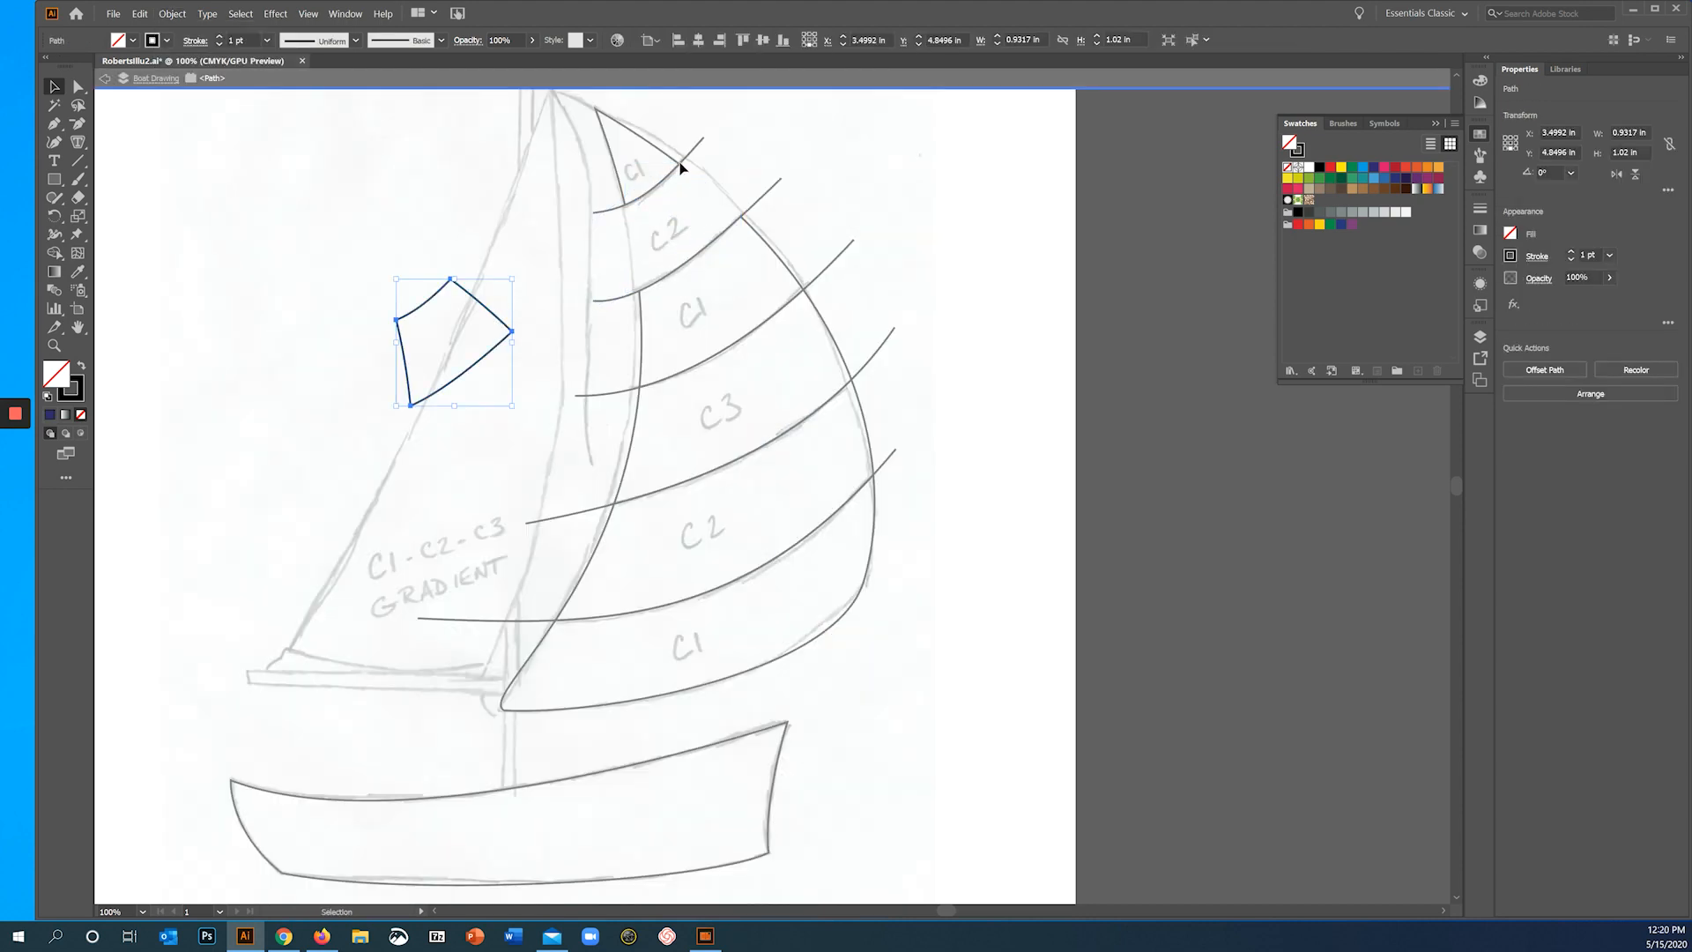
left_click(665, 157)
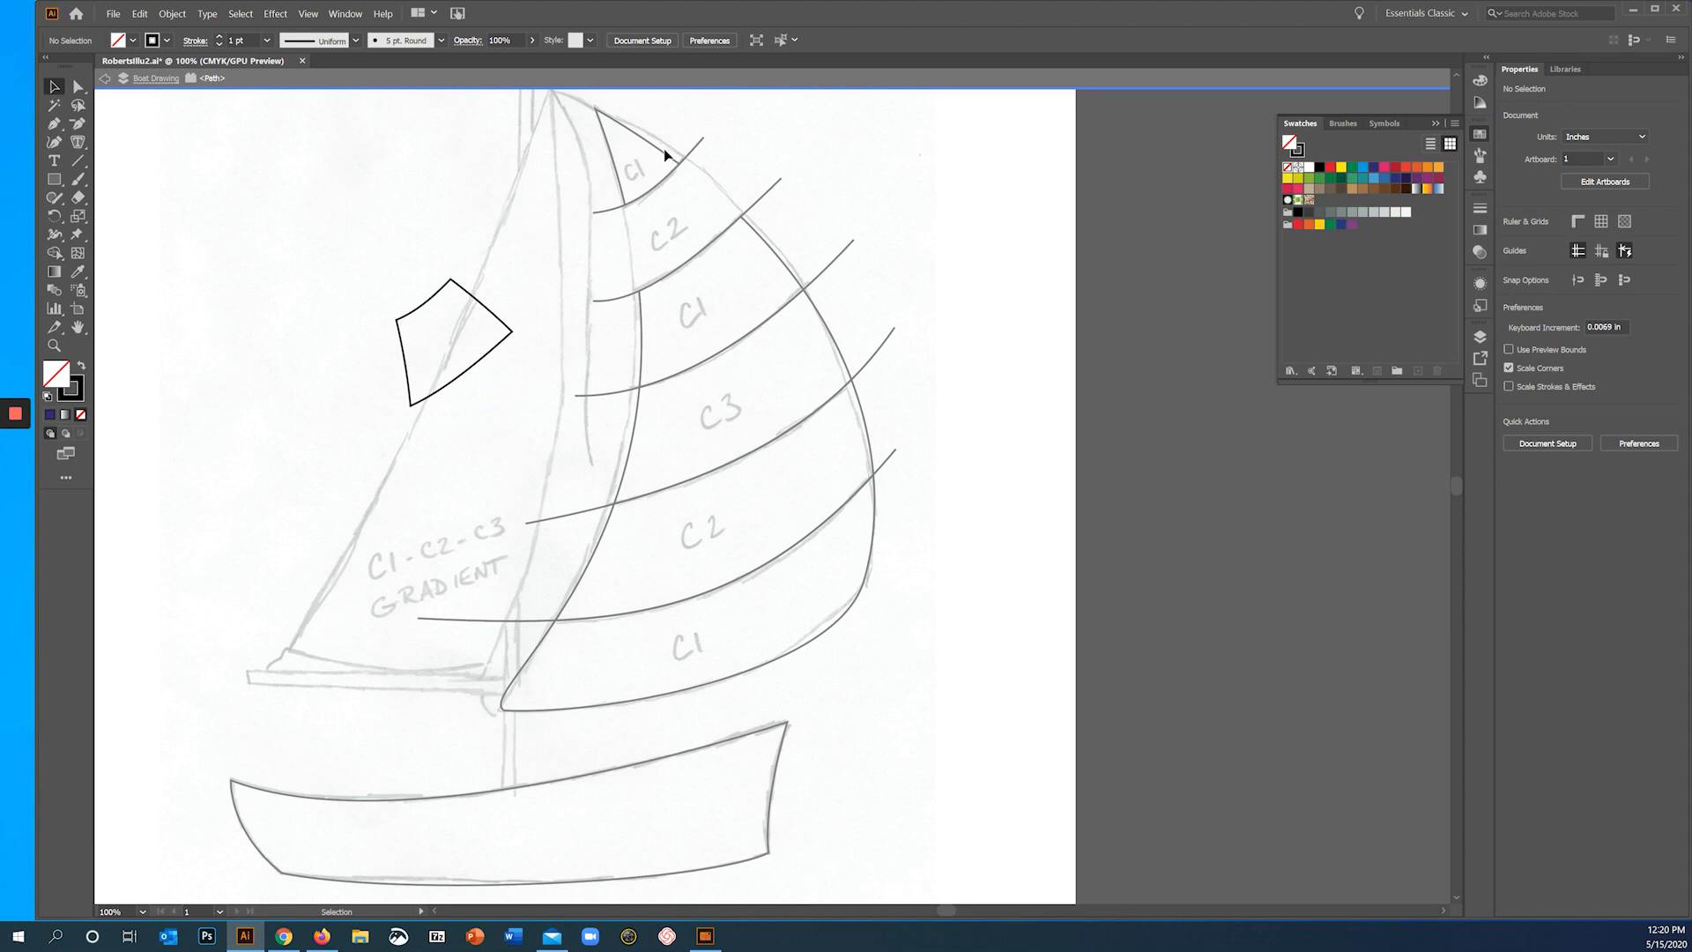
key("Escape")
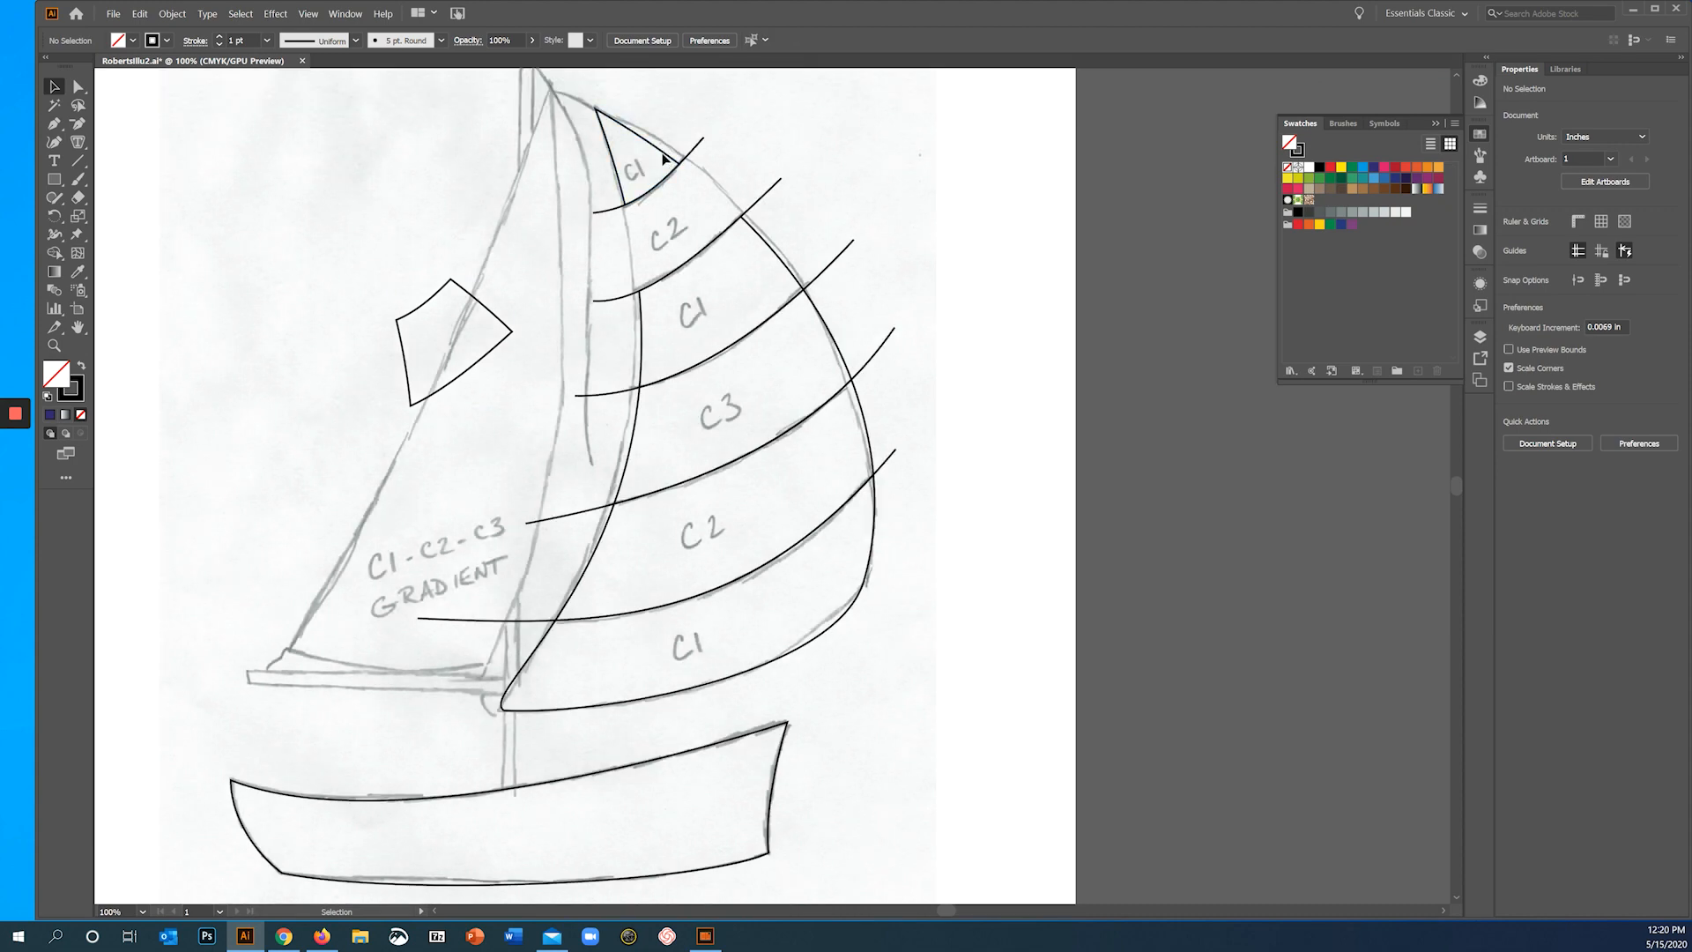
left_click_drag(233, 177, 362, 167)
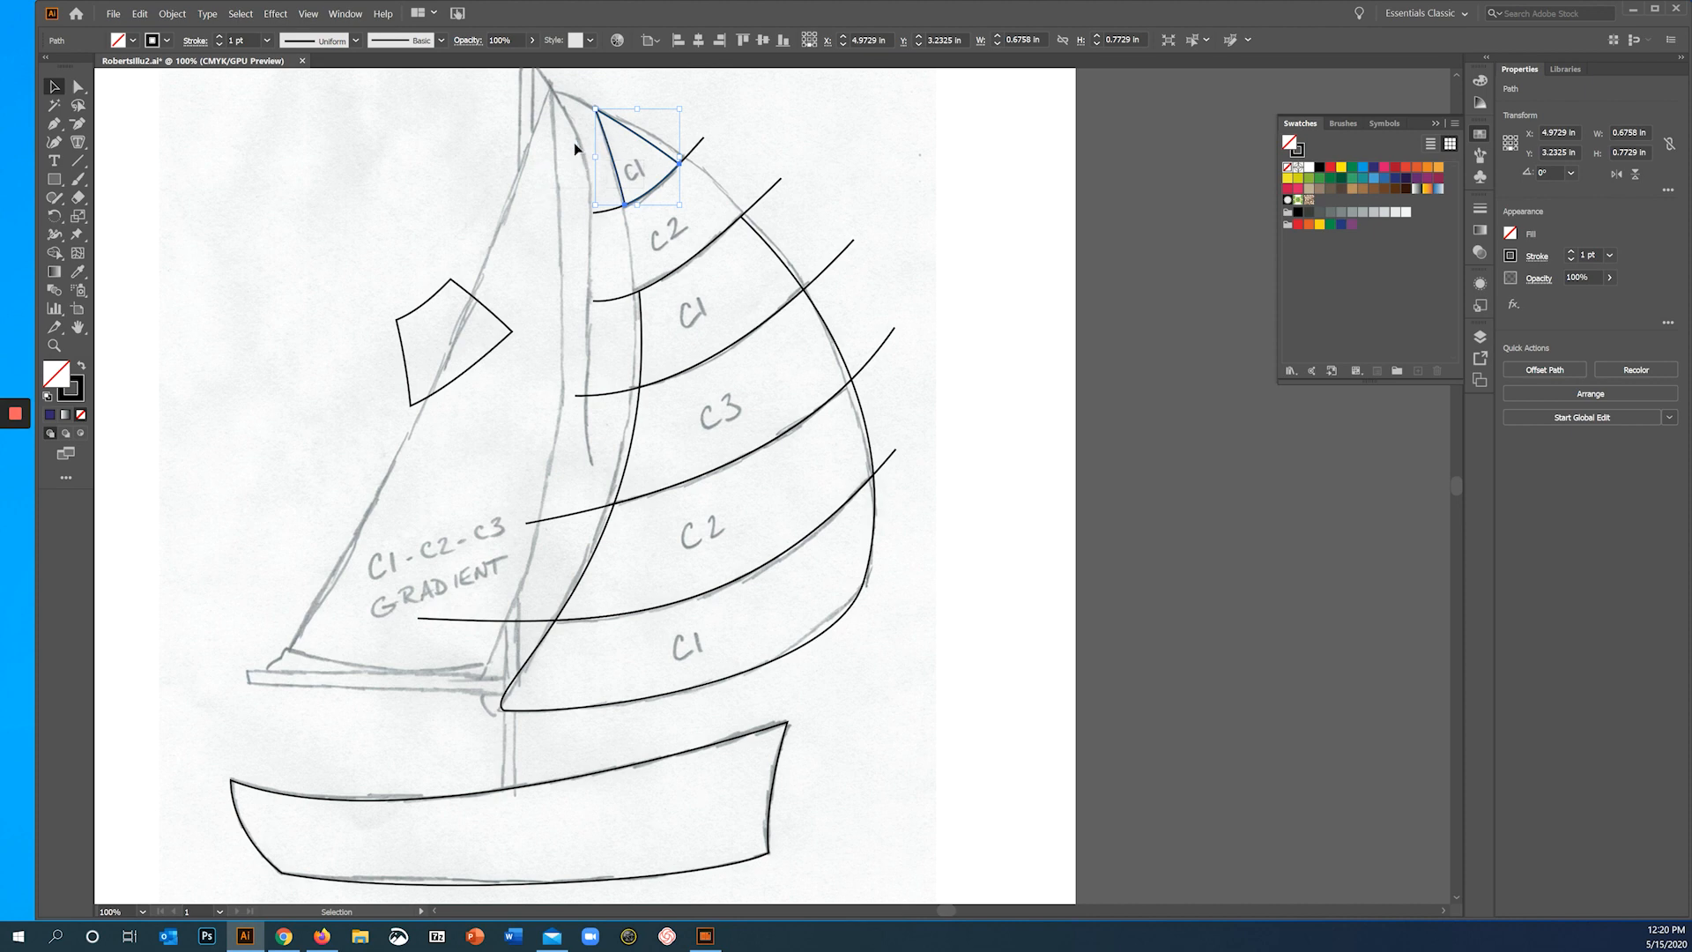
key("ctrl+z")
key("ctrl+z")
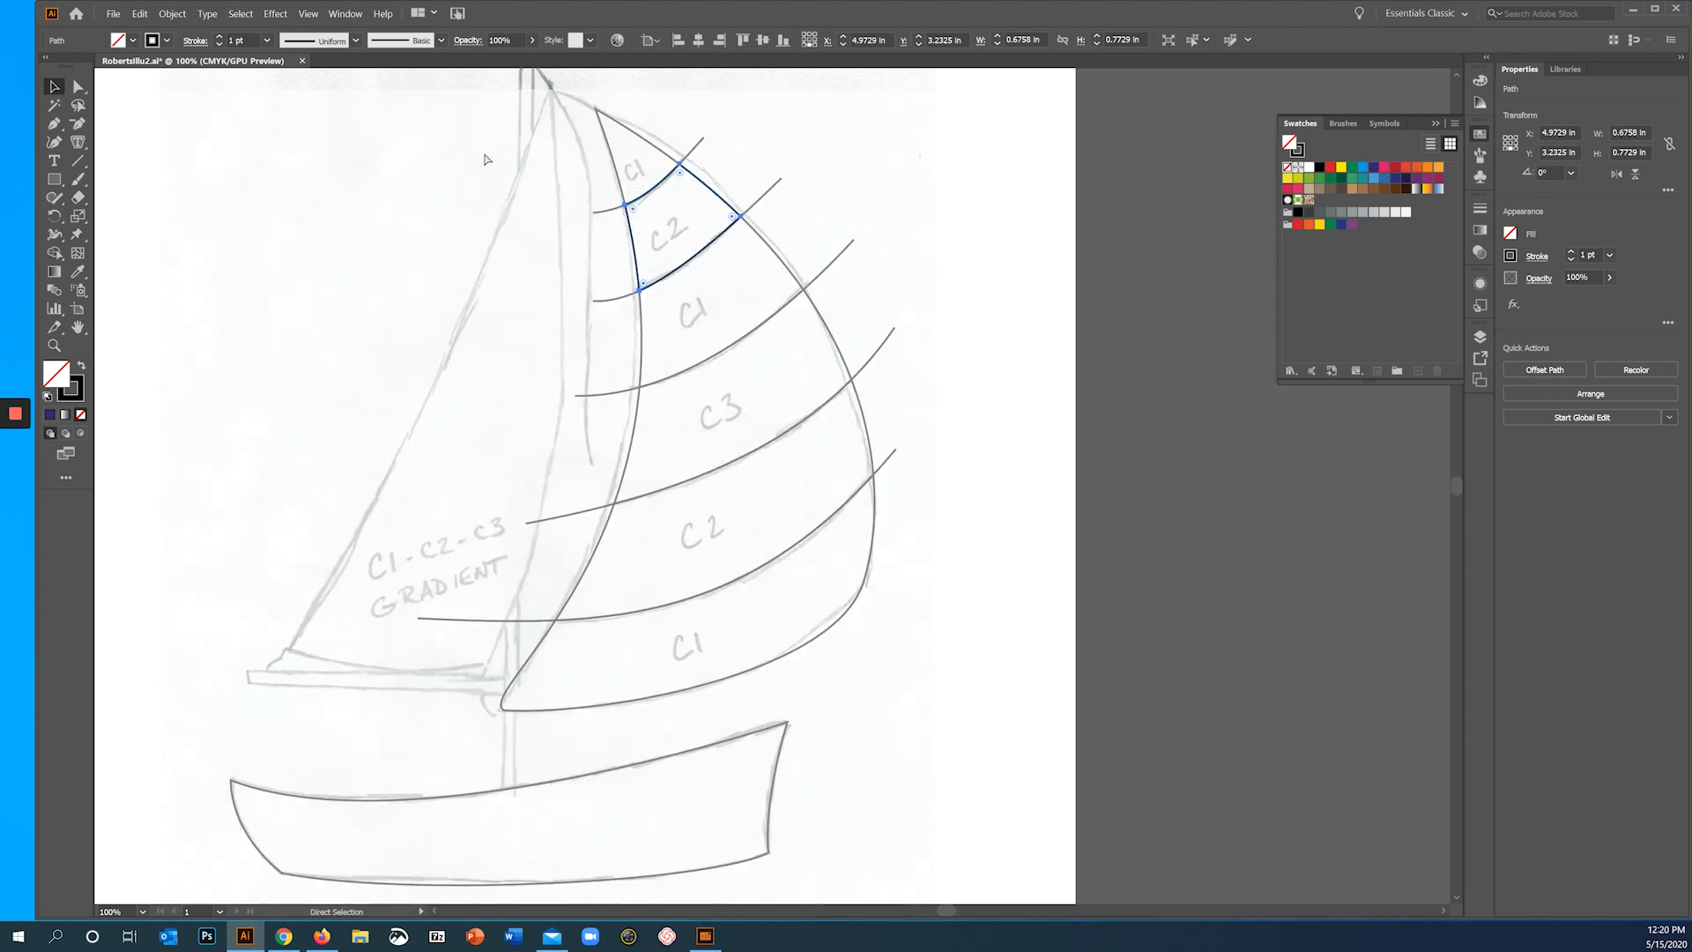
left_click(455, 200)
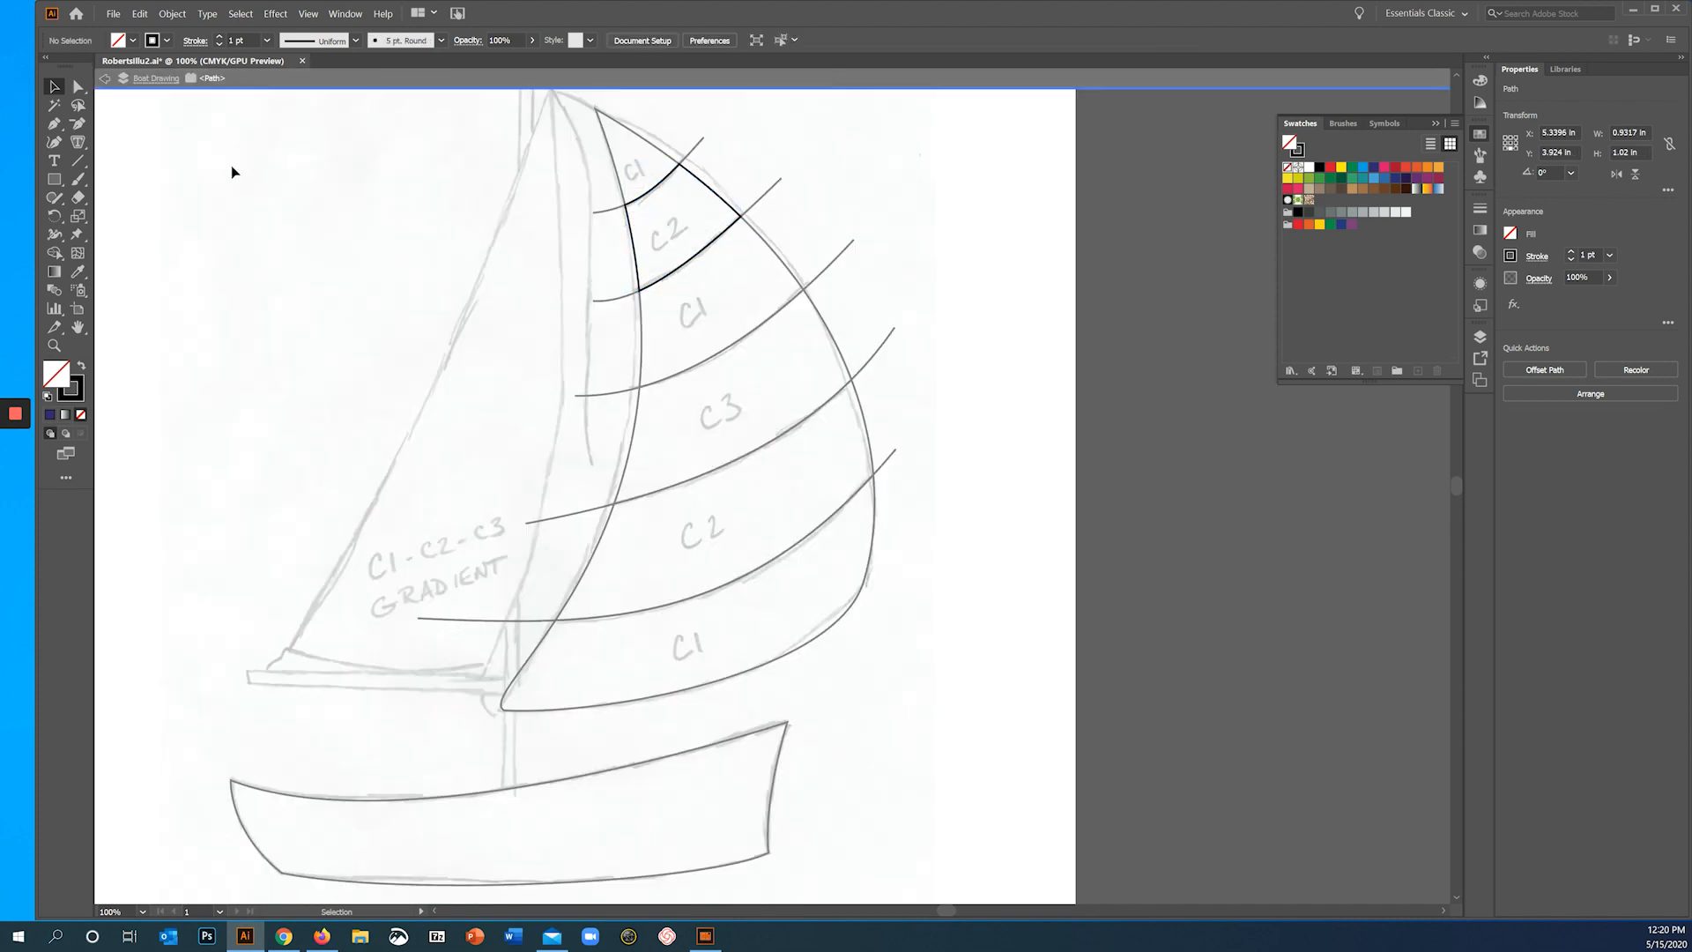
left_click(104, 80)
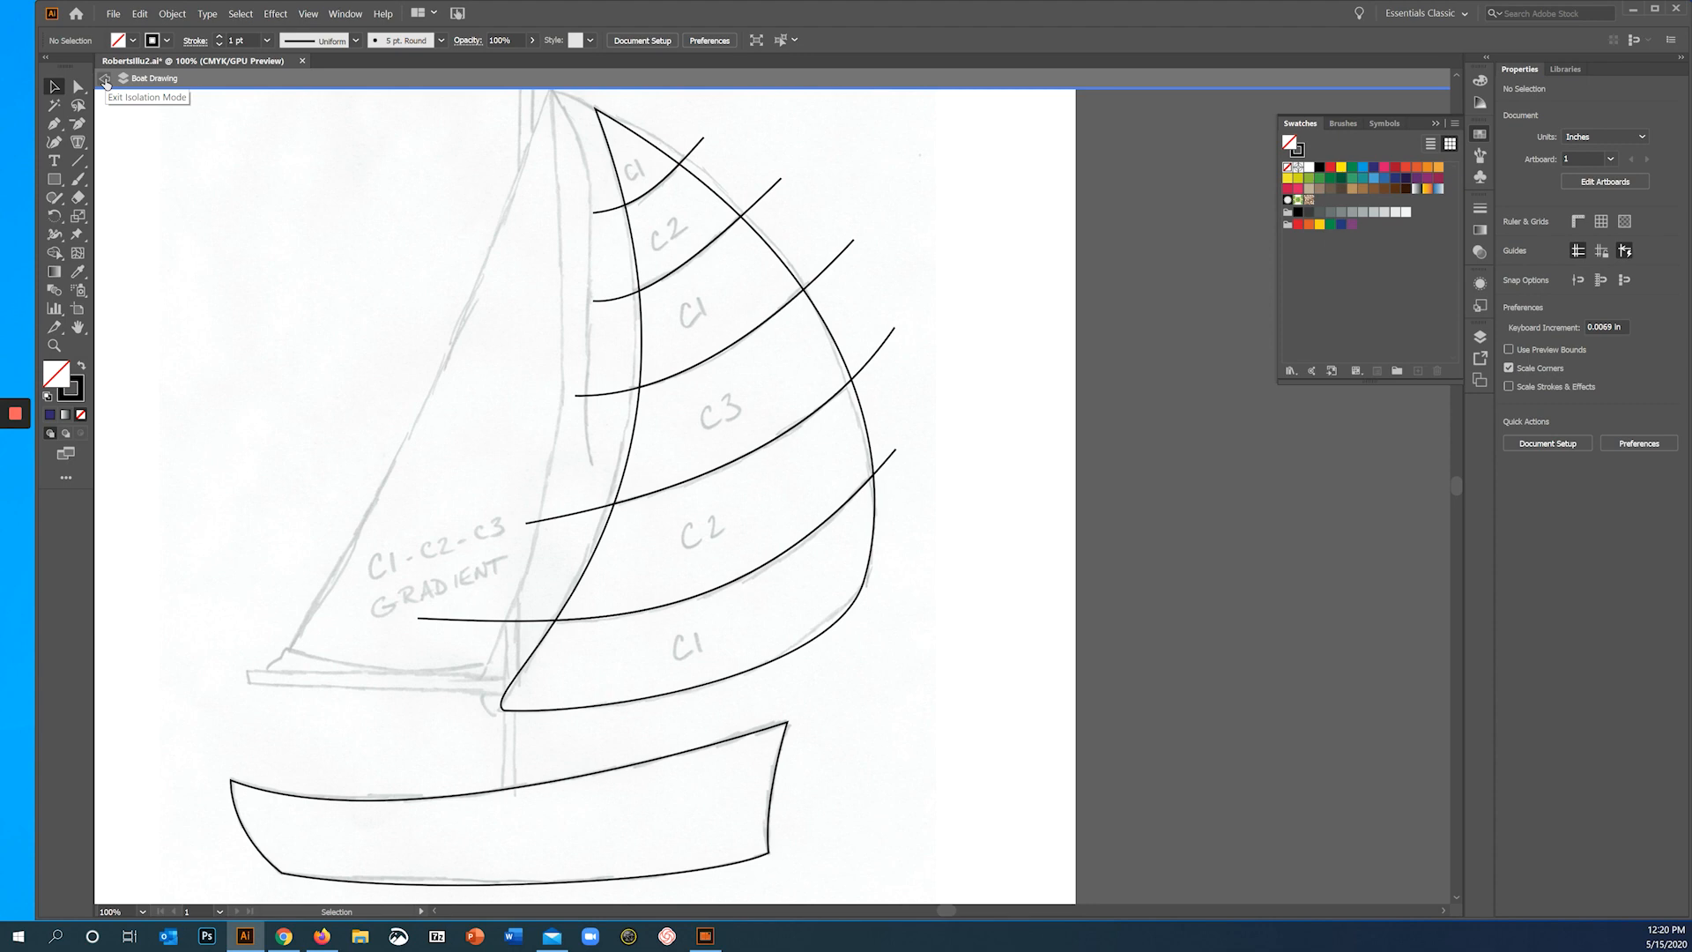
left_click(103, 82)
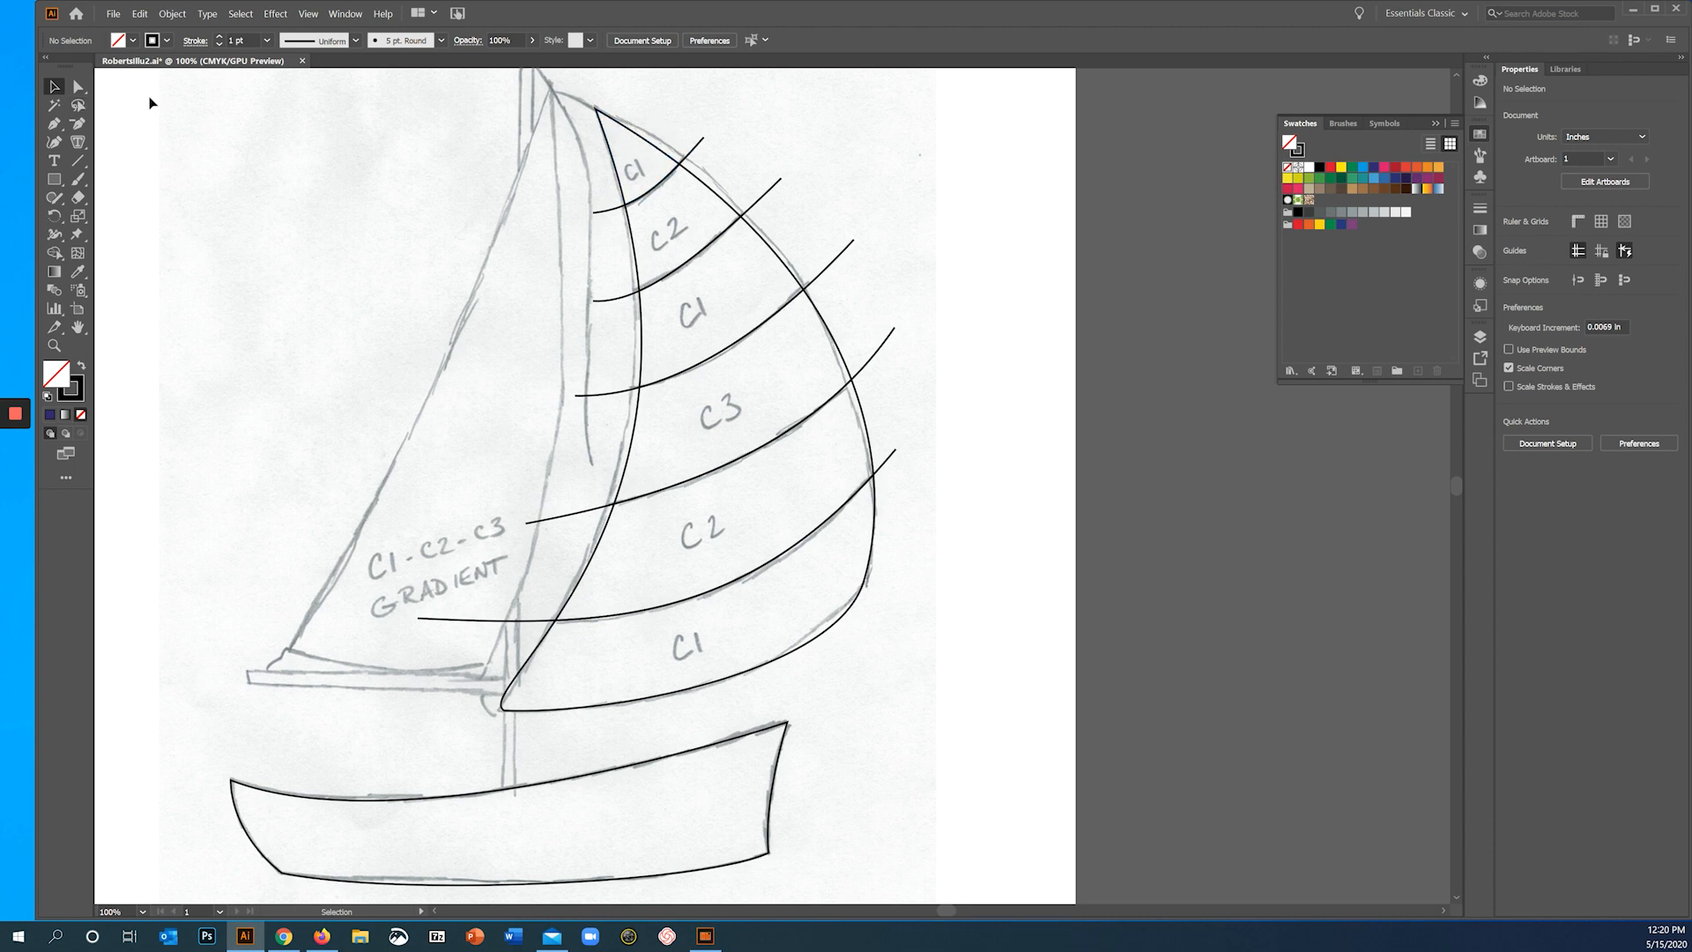
- Open the topmost C1 band of the sail in isolation mode
left_click(648, 146)
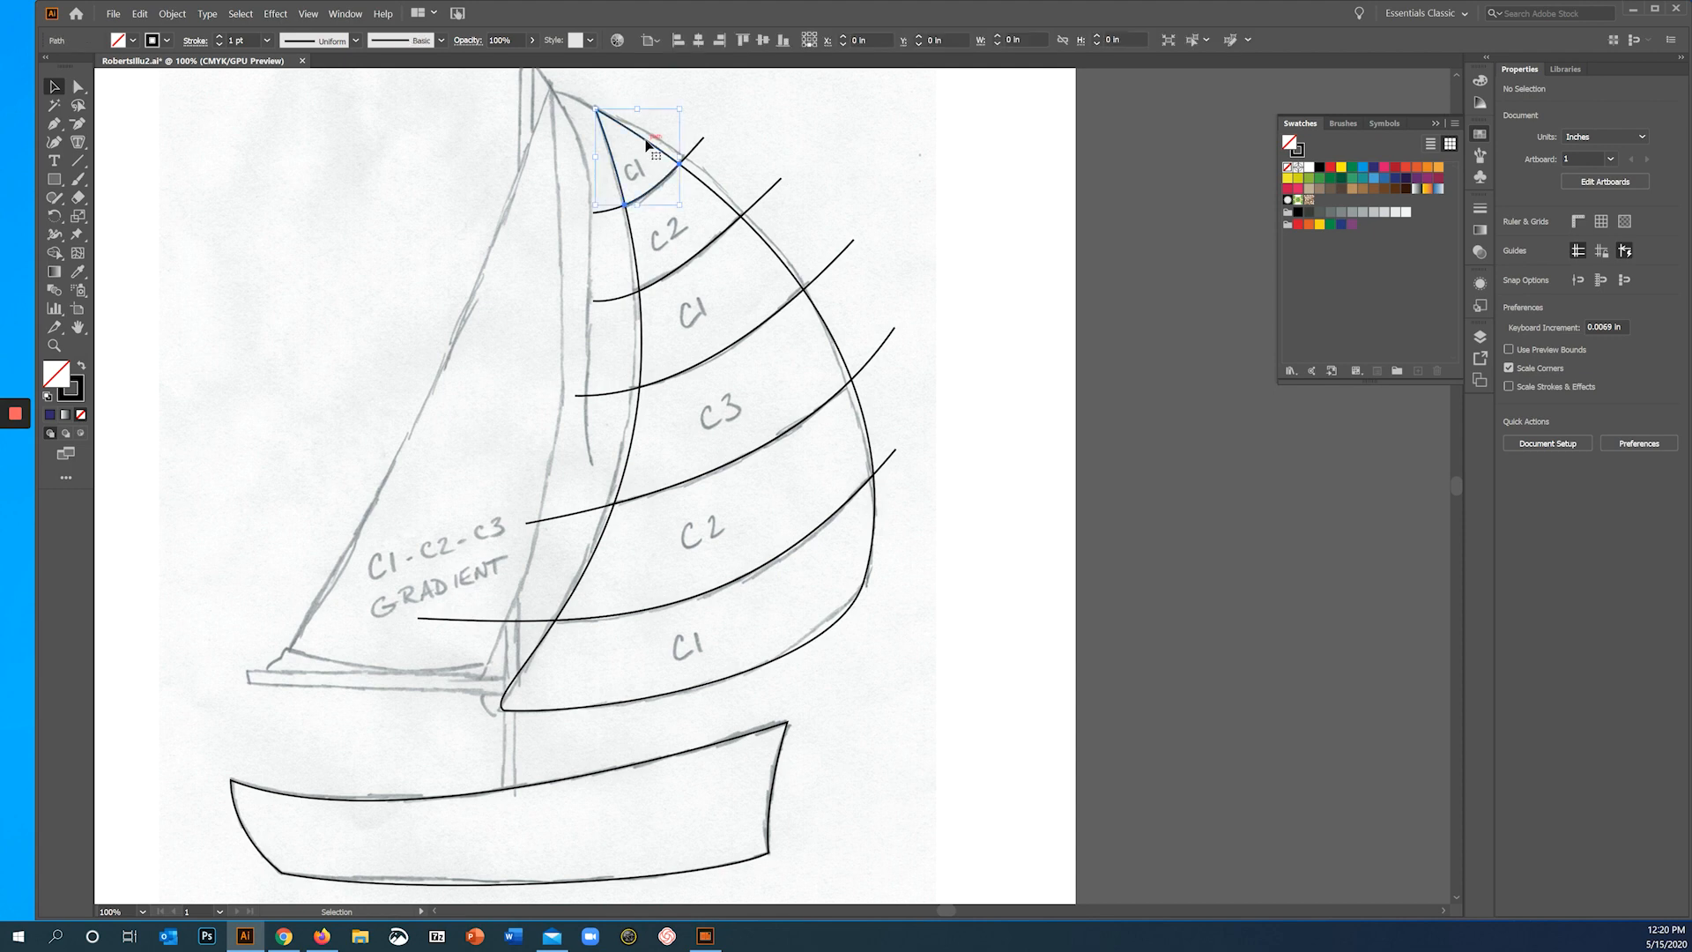
left_click(733, 170)
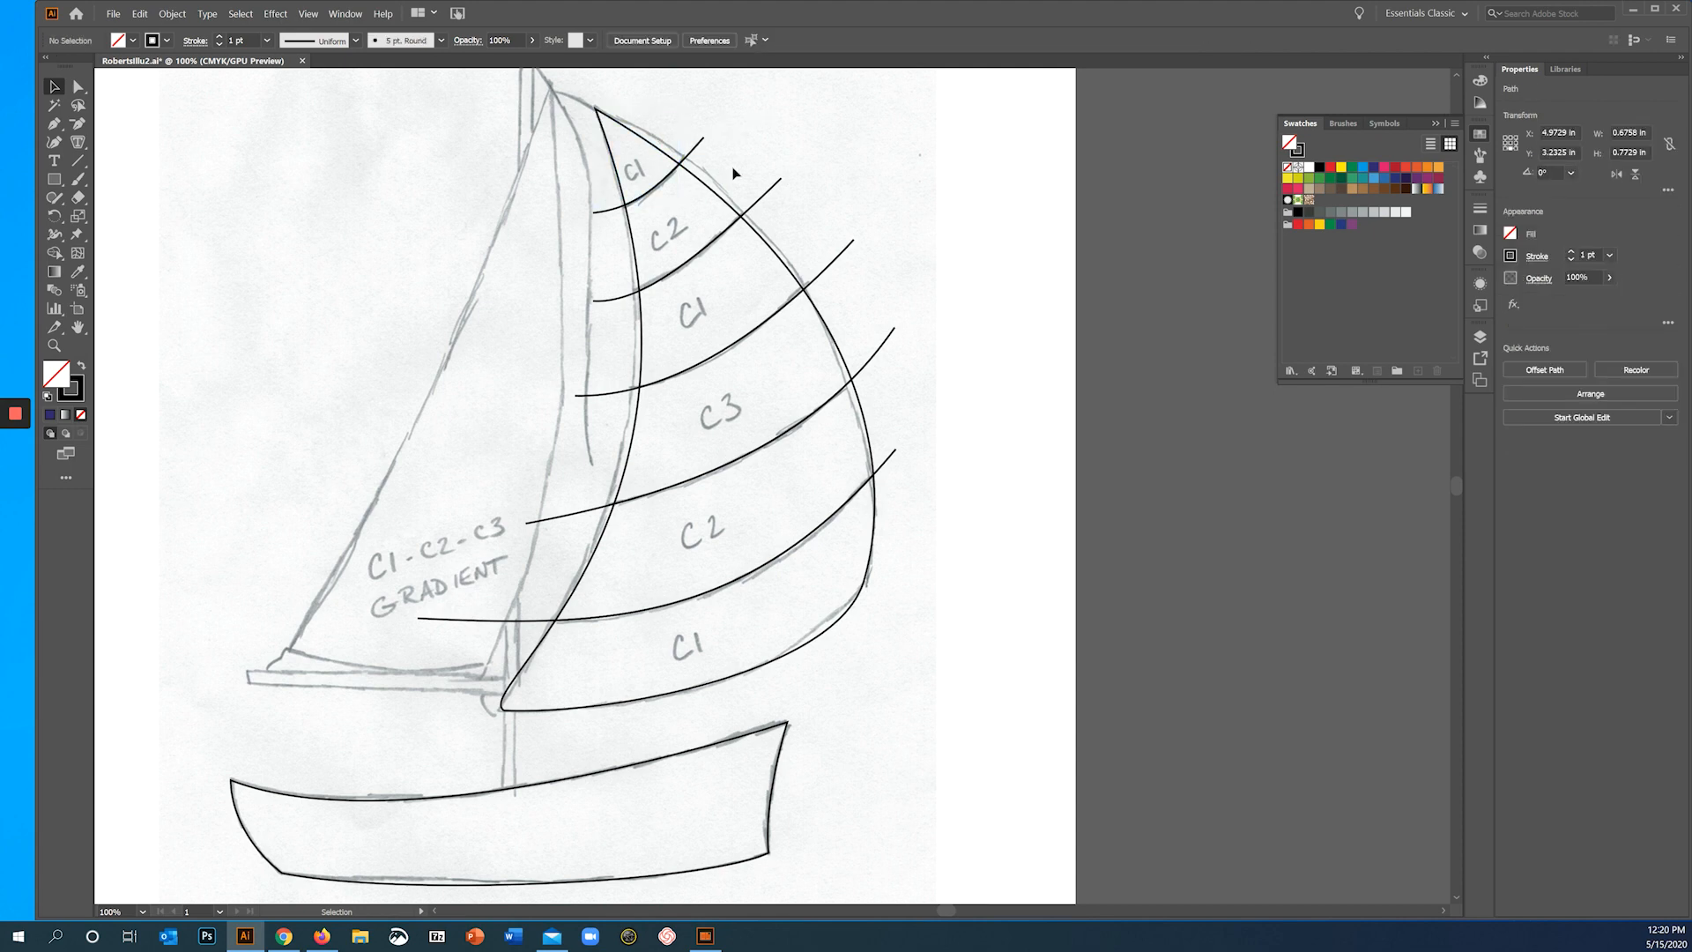
double_click(657, 152)
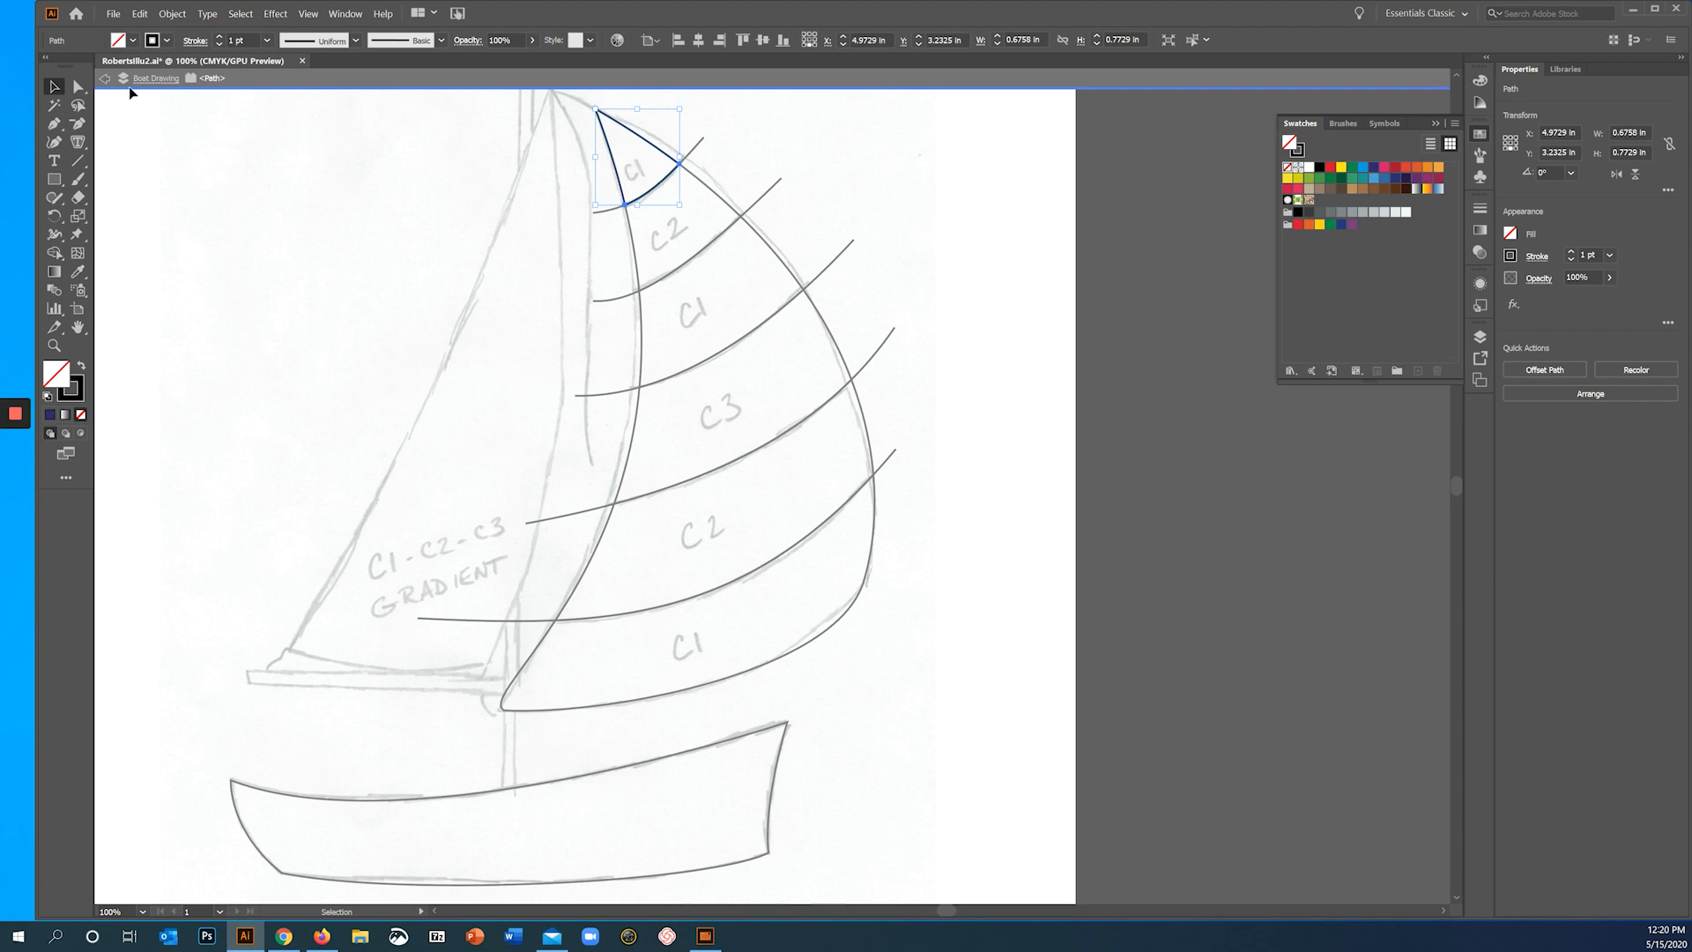
- Exit isolation mode and delete the topmost stripe line's leftover end outside the striped sail's outer edge
left_click(105, 79)
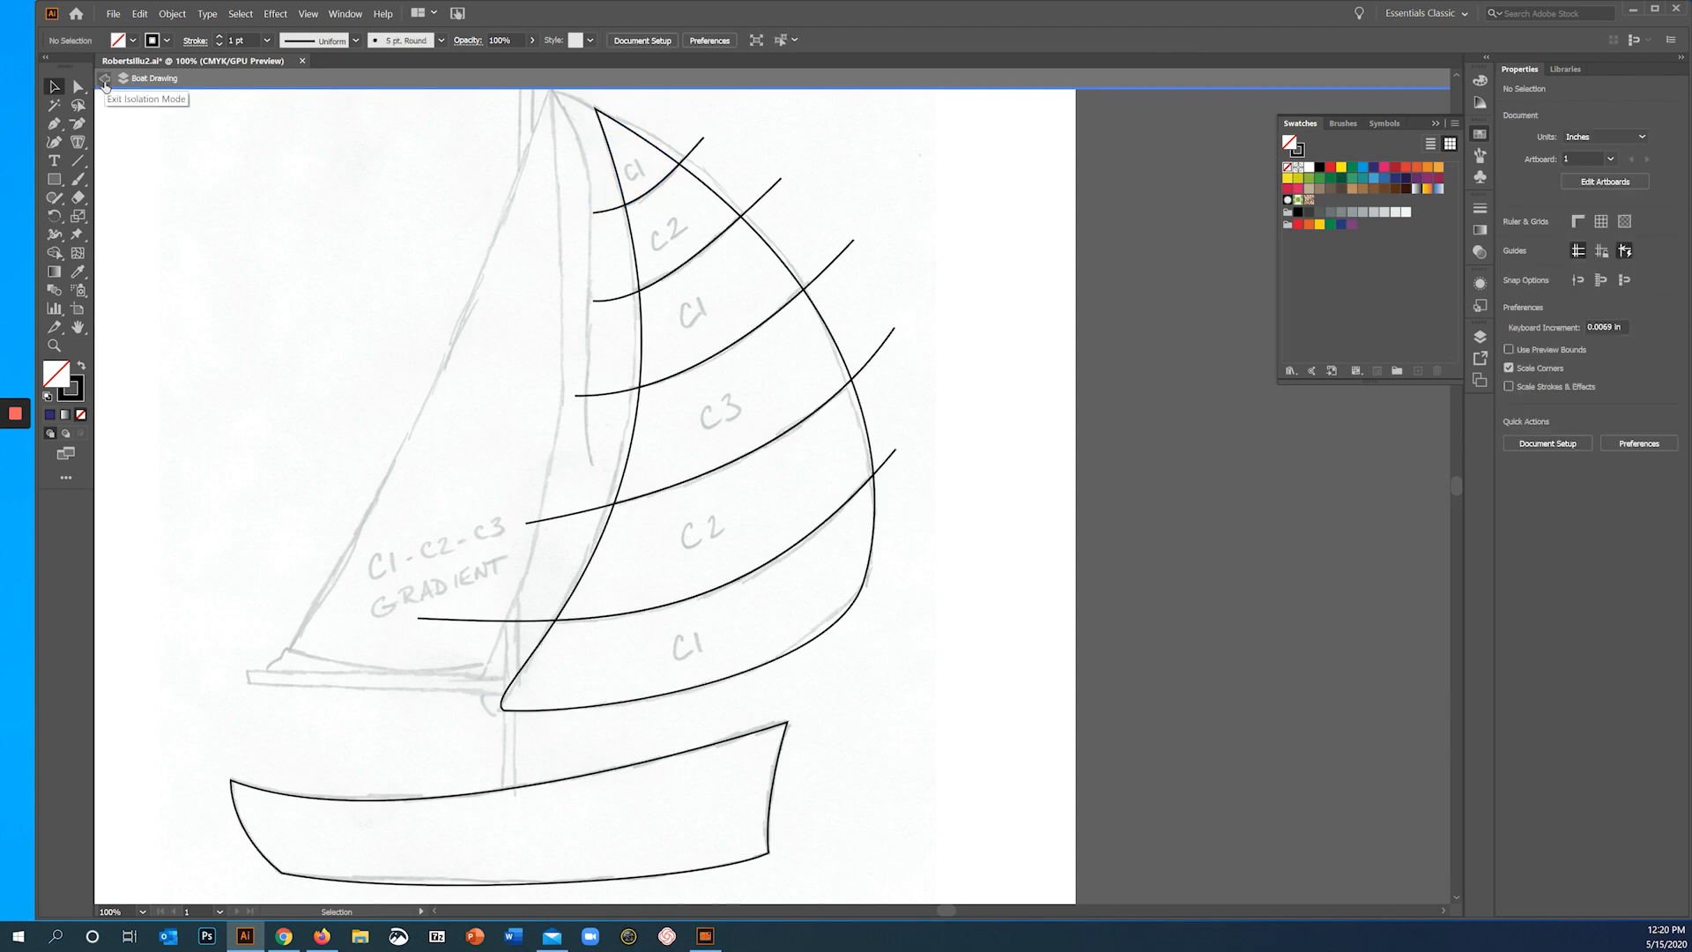
left_click(104, 80)
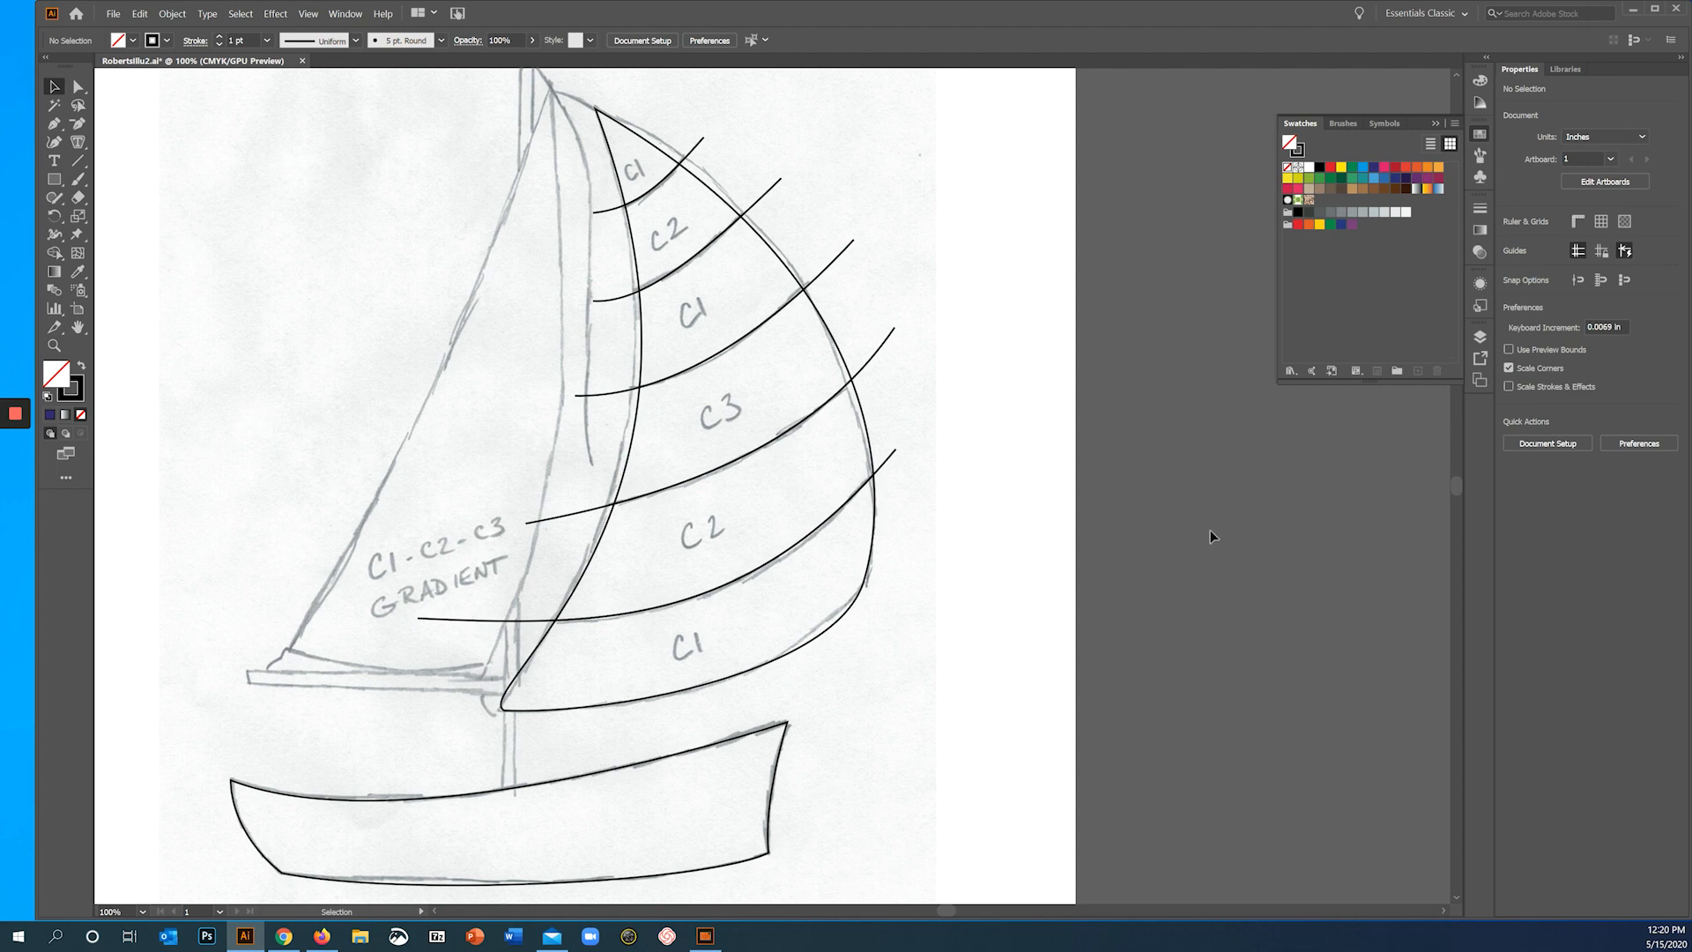
mouse_move(16, 413)
double_click(690, 157)
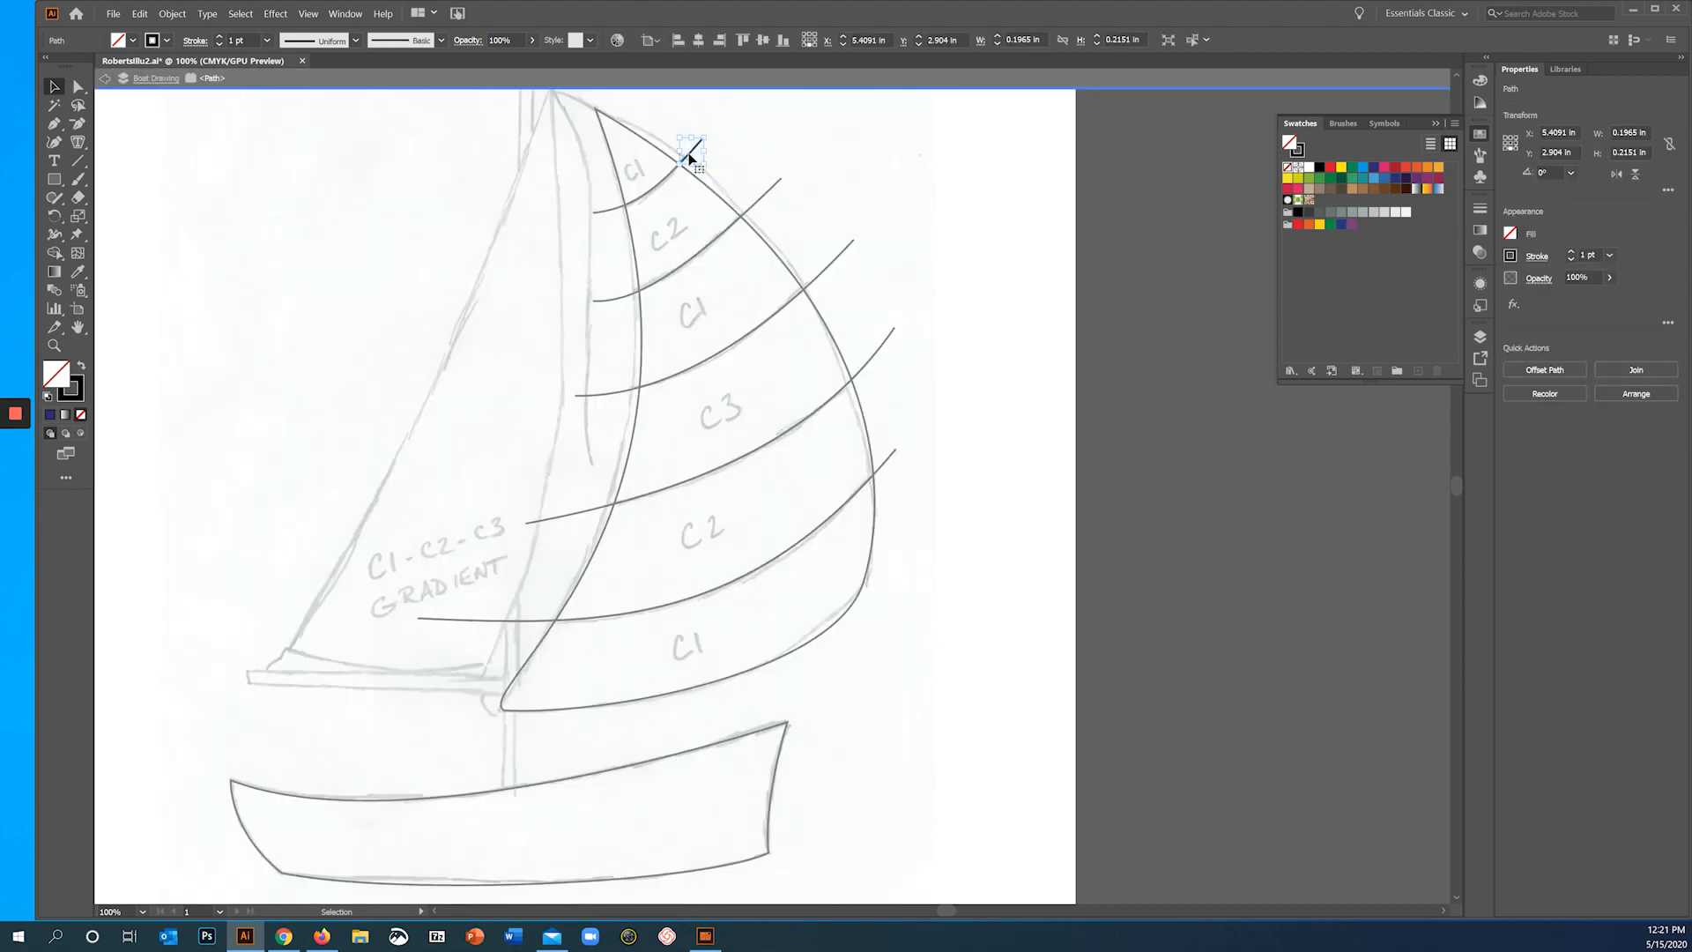
key("Delete")
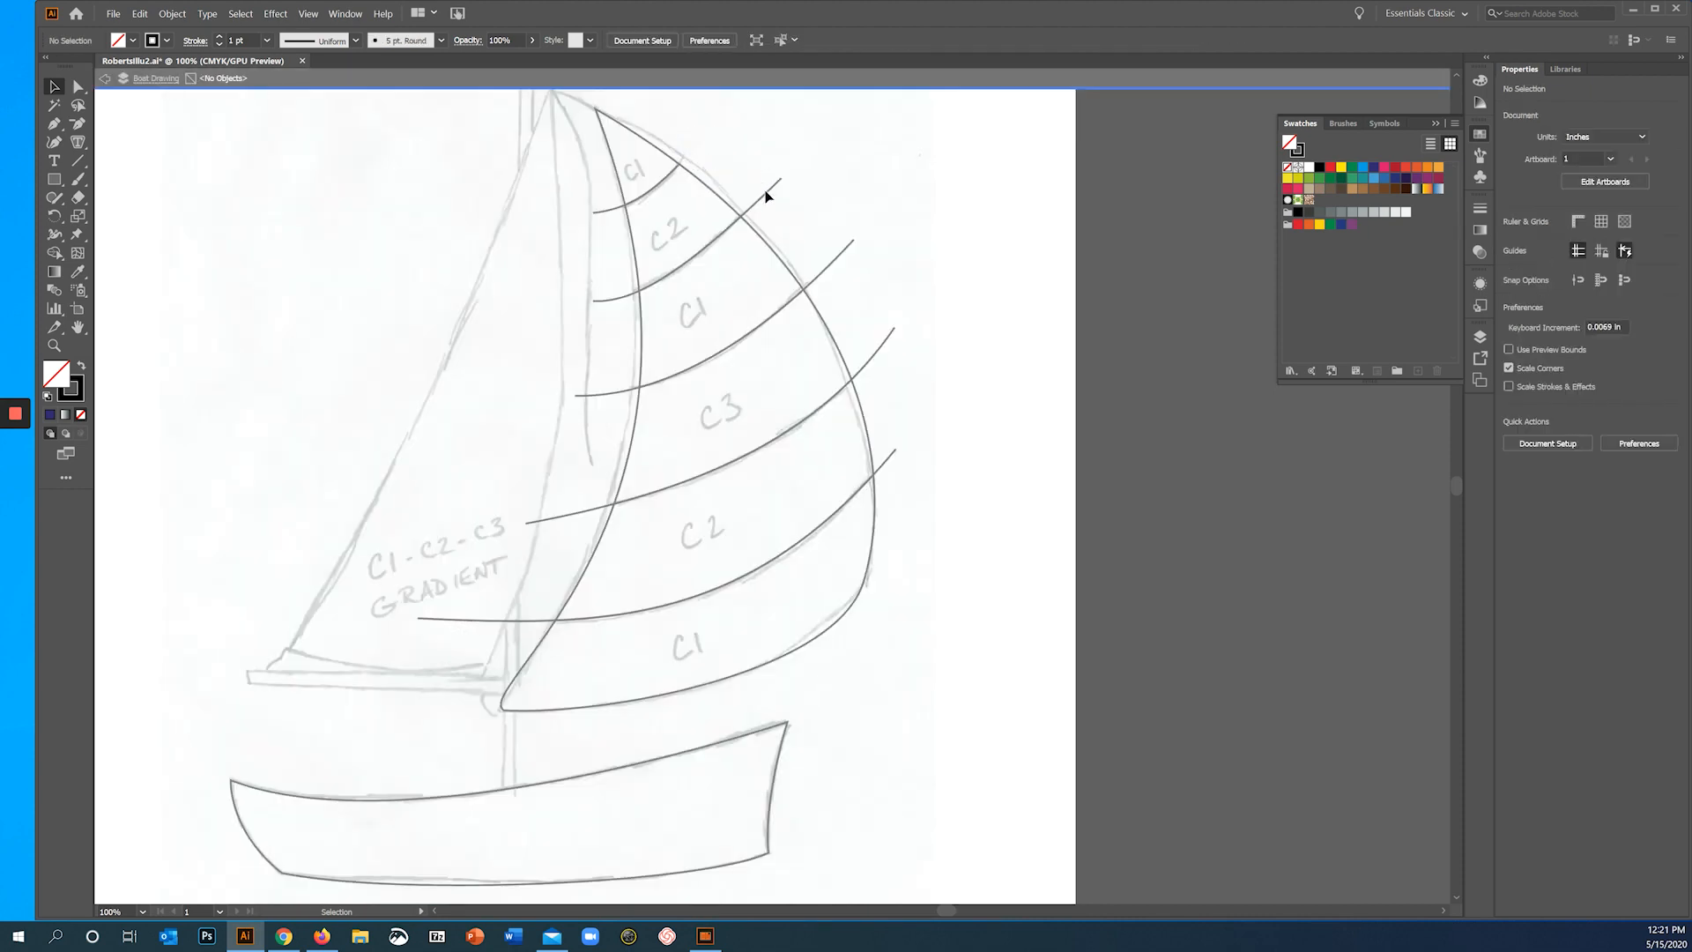
double_click(1143, 218)
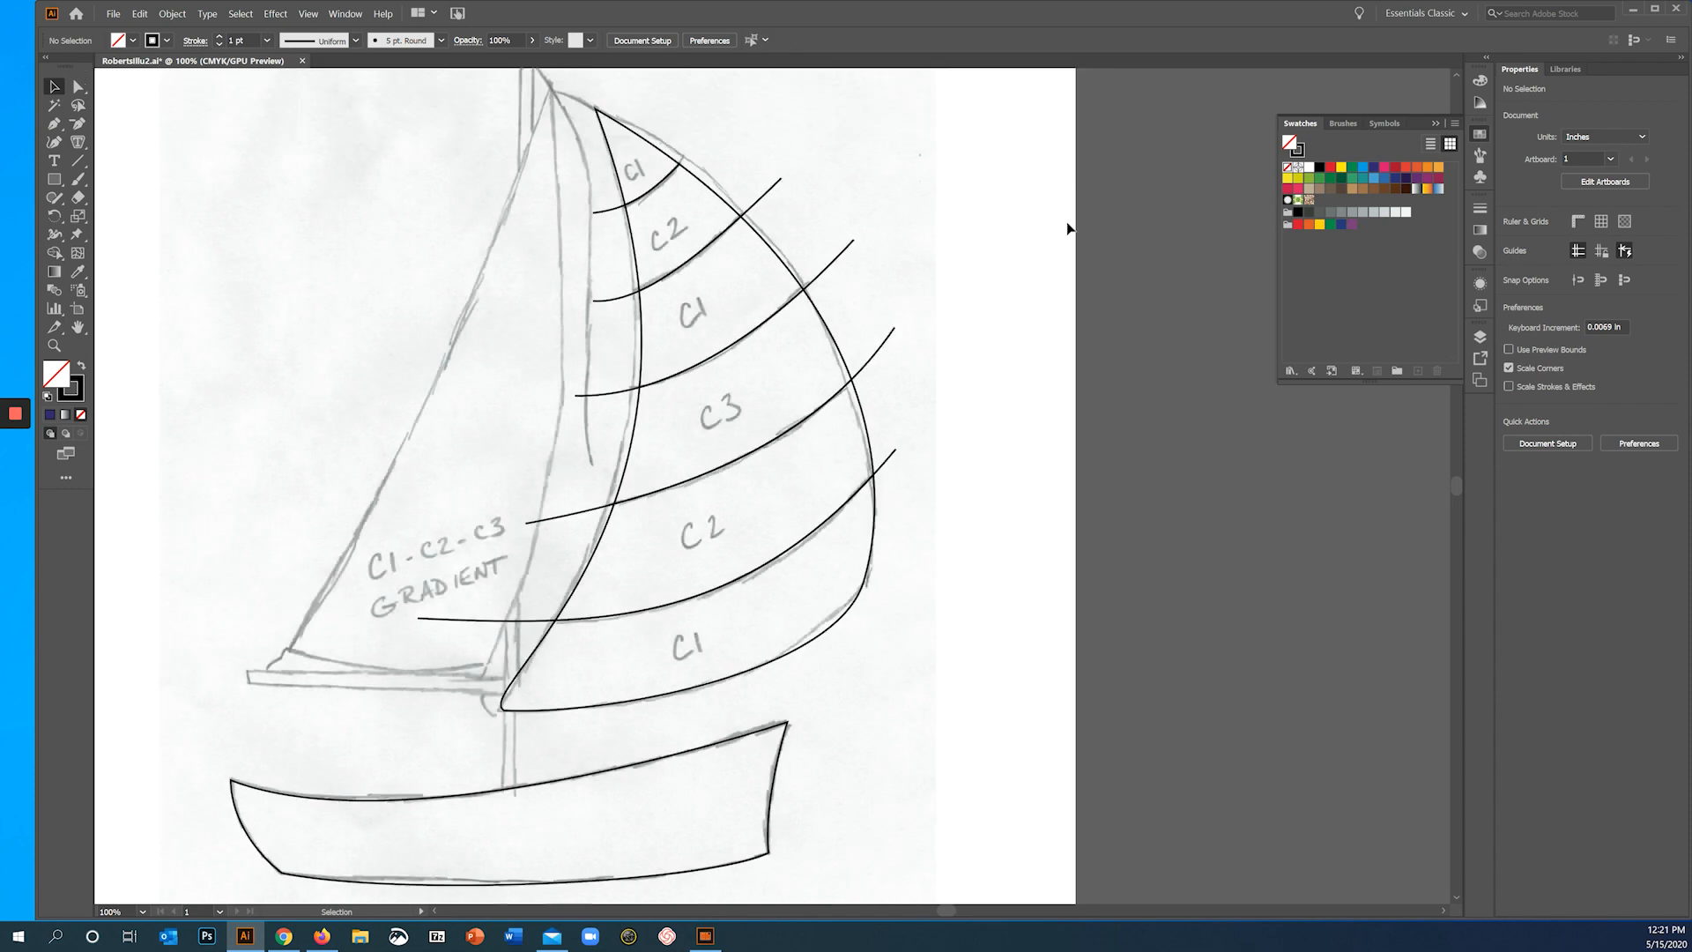
- Delete the remaining leftover stripe-line ends that stick out beyond both edges of the striped sail
left_click(765, 195)
left_click_drag(765, 200, 828, 271)
key("Delete")
left_click(876, 360)
key("Delete")
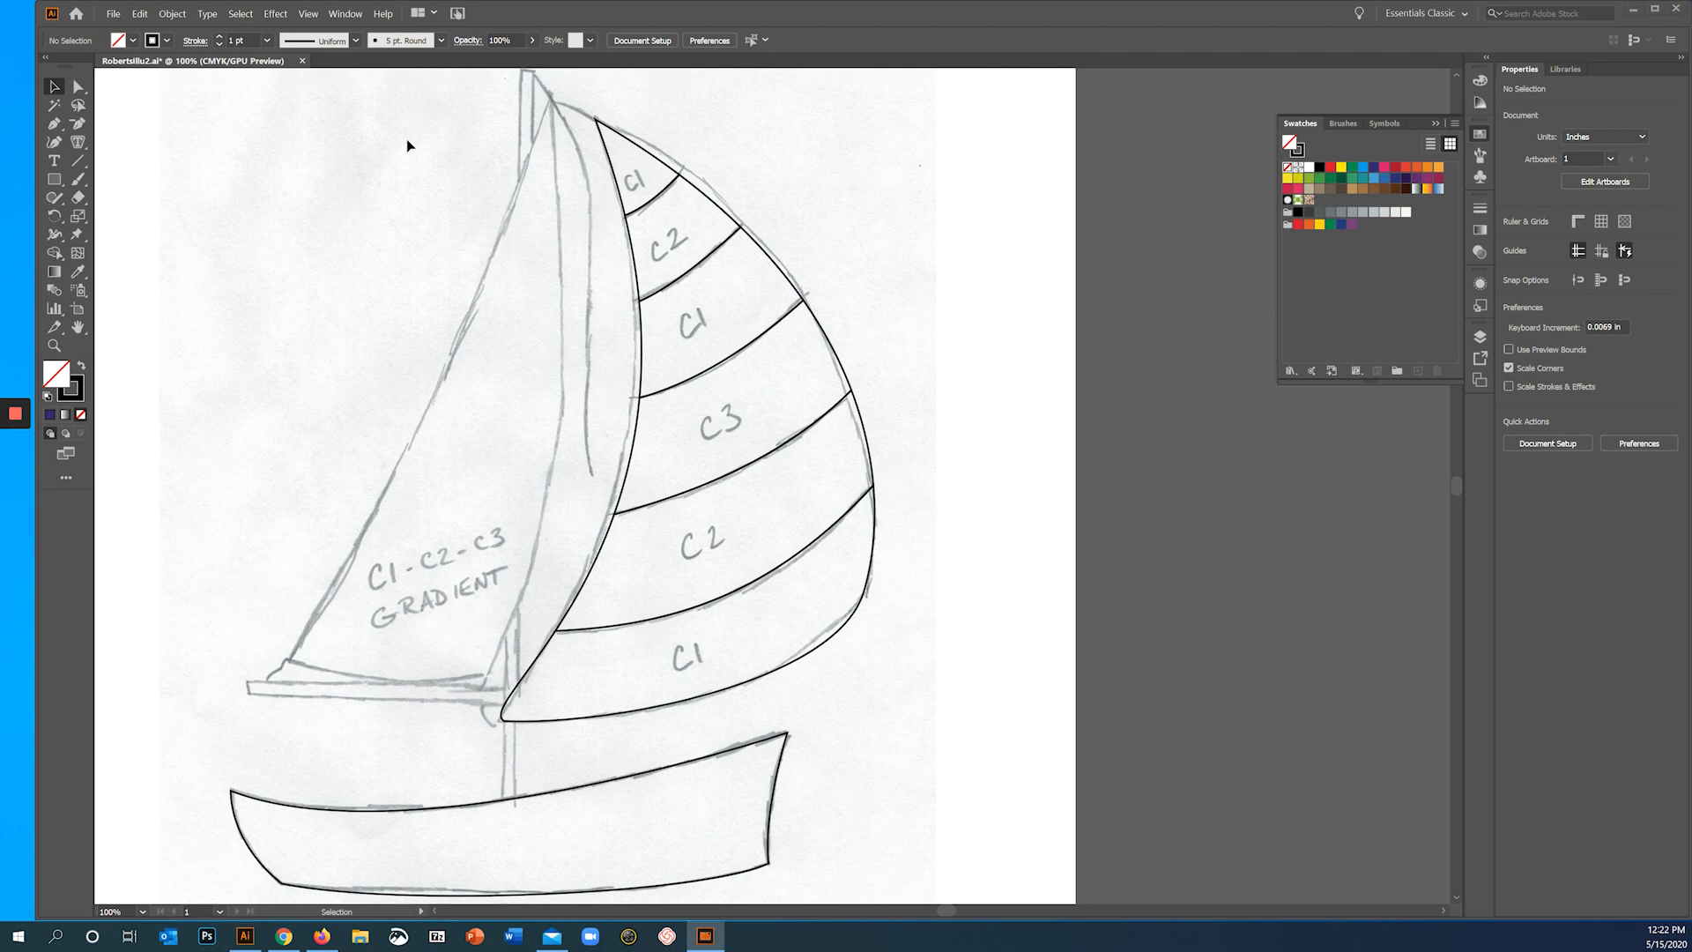
- Trace the triangular sail labelled C1-C2-C3 Gradient as a closed Pen tool path with a curved foot and mast-side edge
left_click(54, 125)
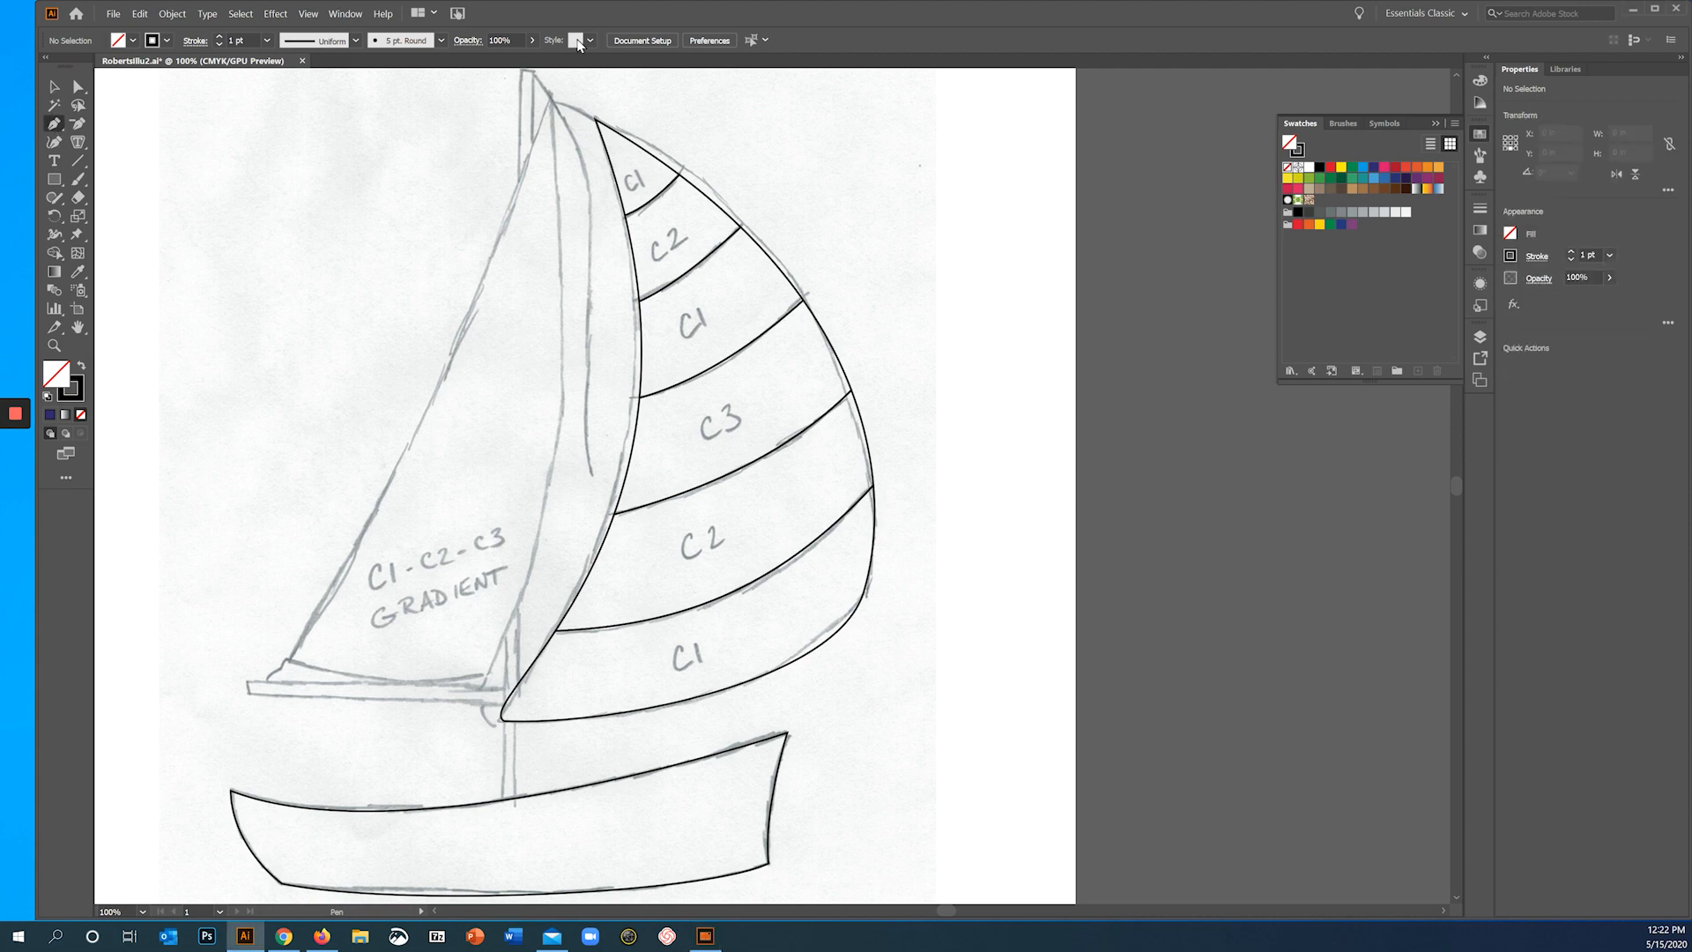
left_click(550, 98)
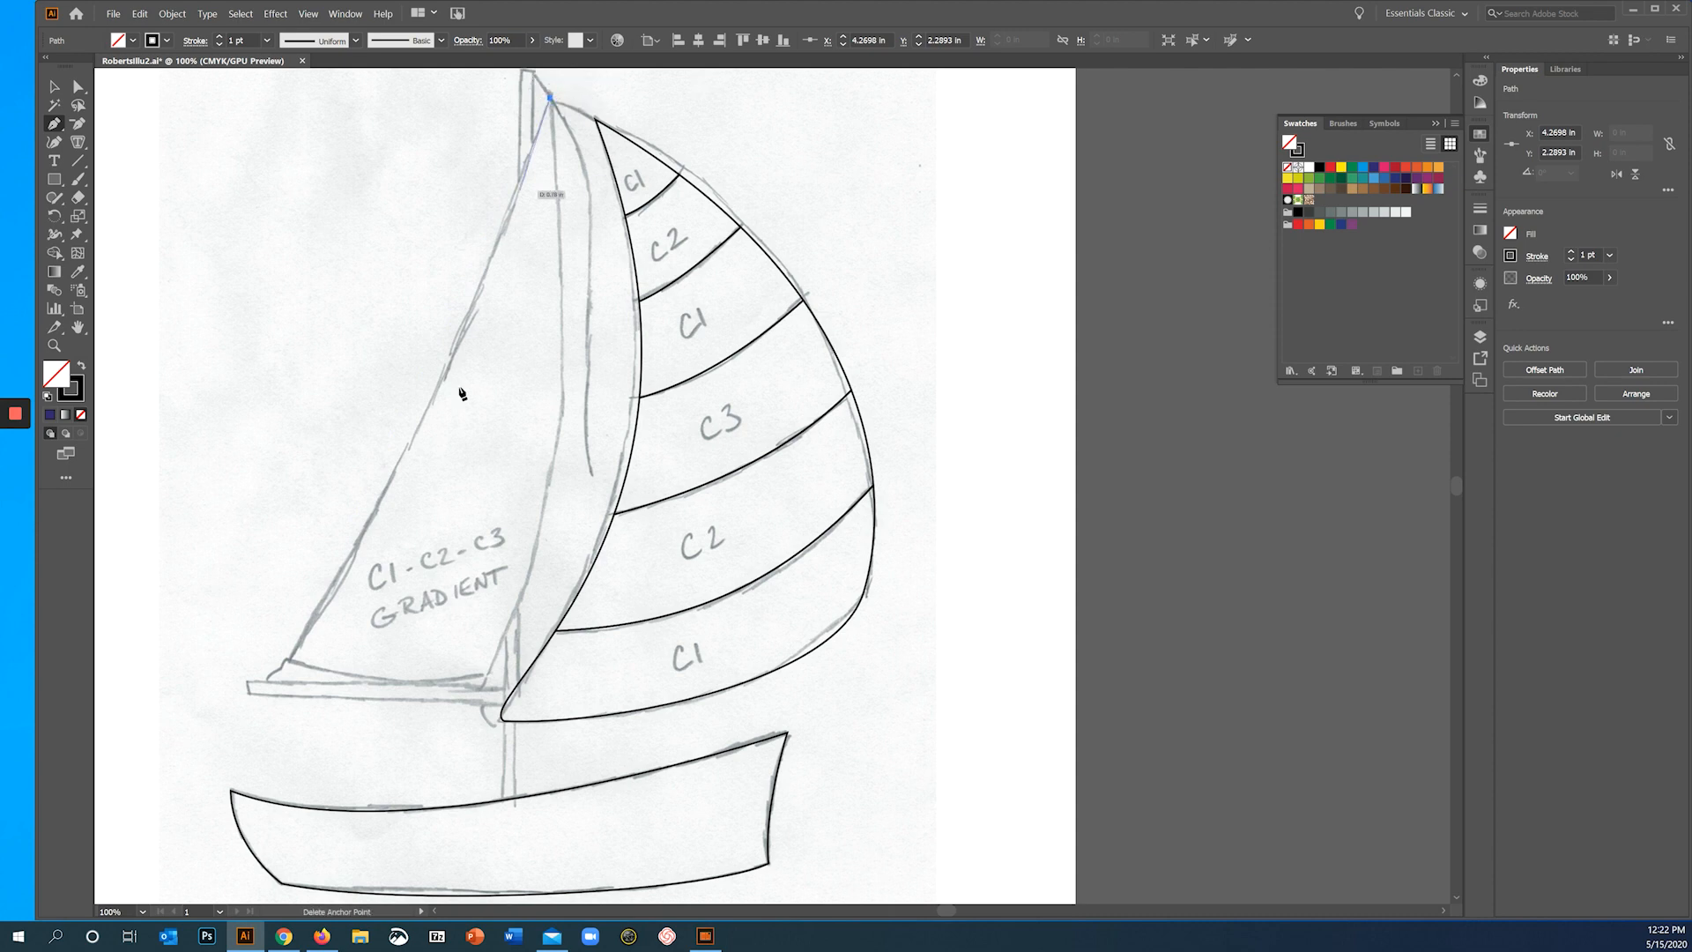
left_click_drag(292, 658, 359, 668)
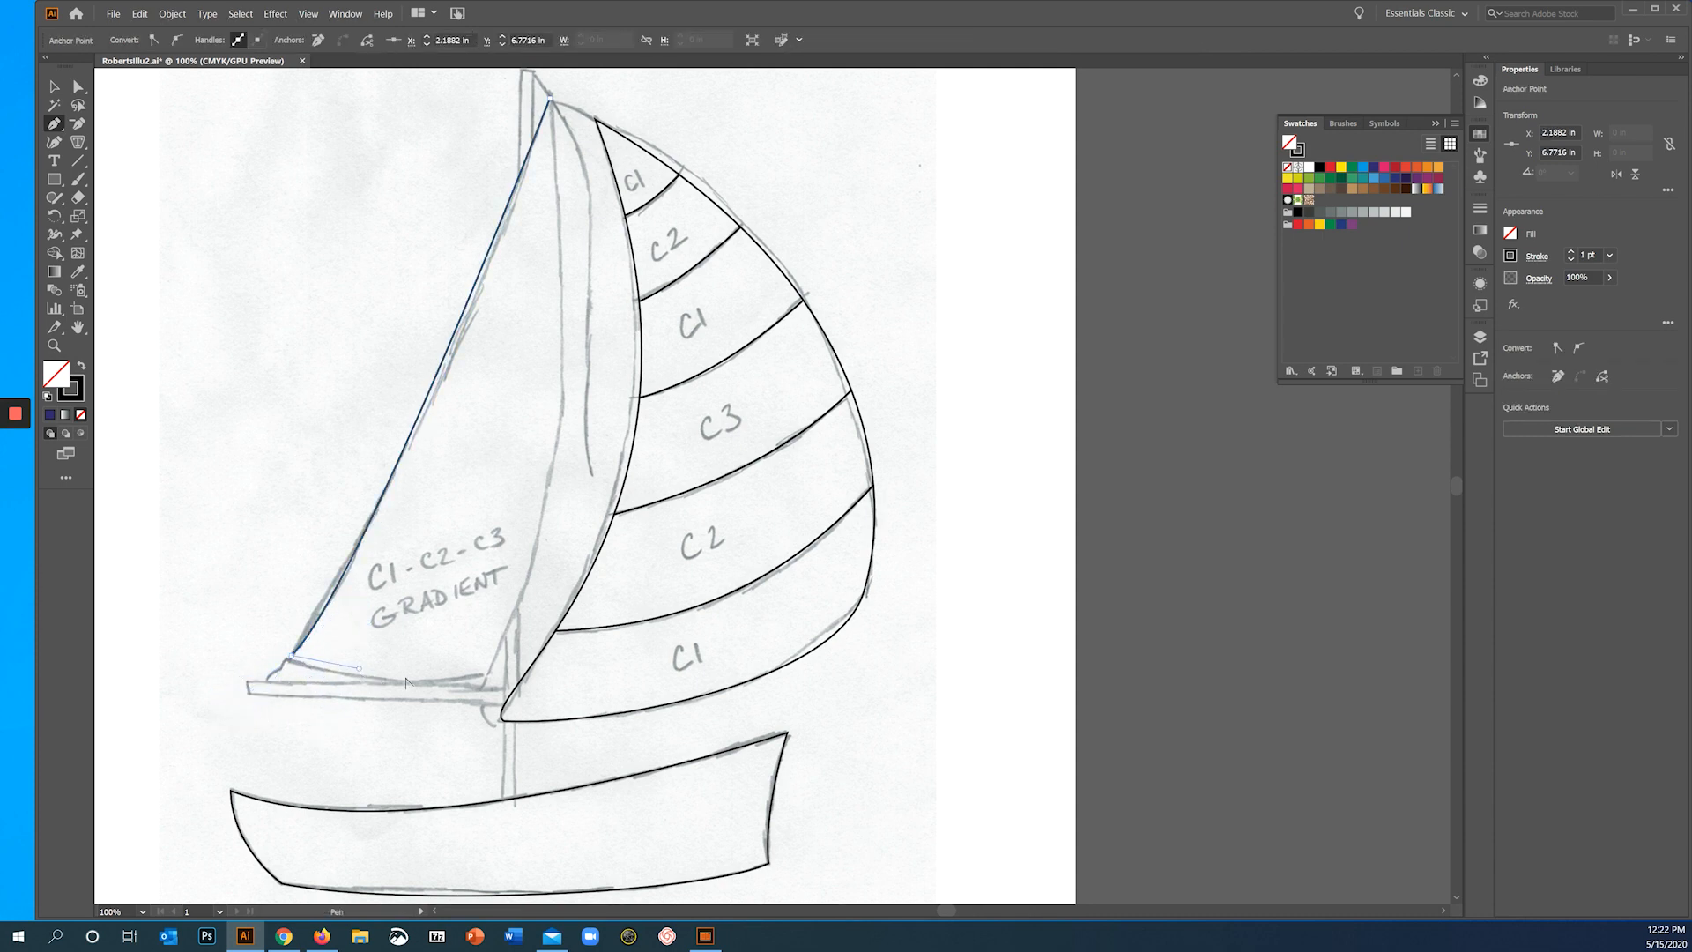
left_click_drag(483, 675, 566, 652)
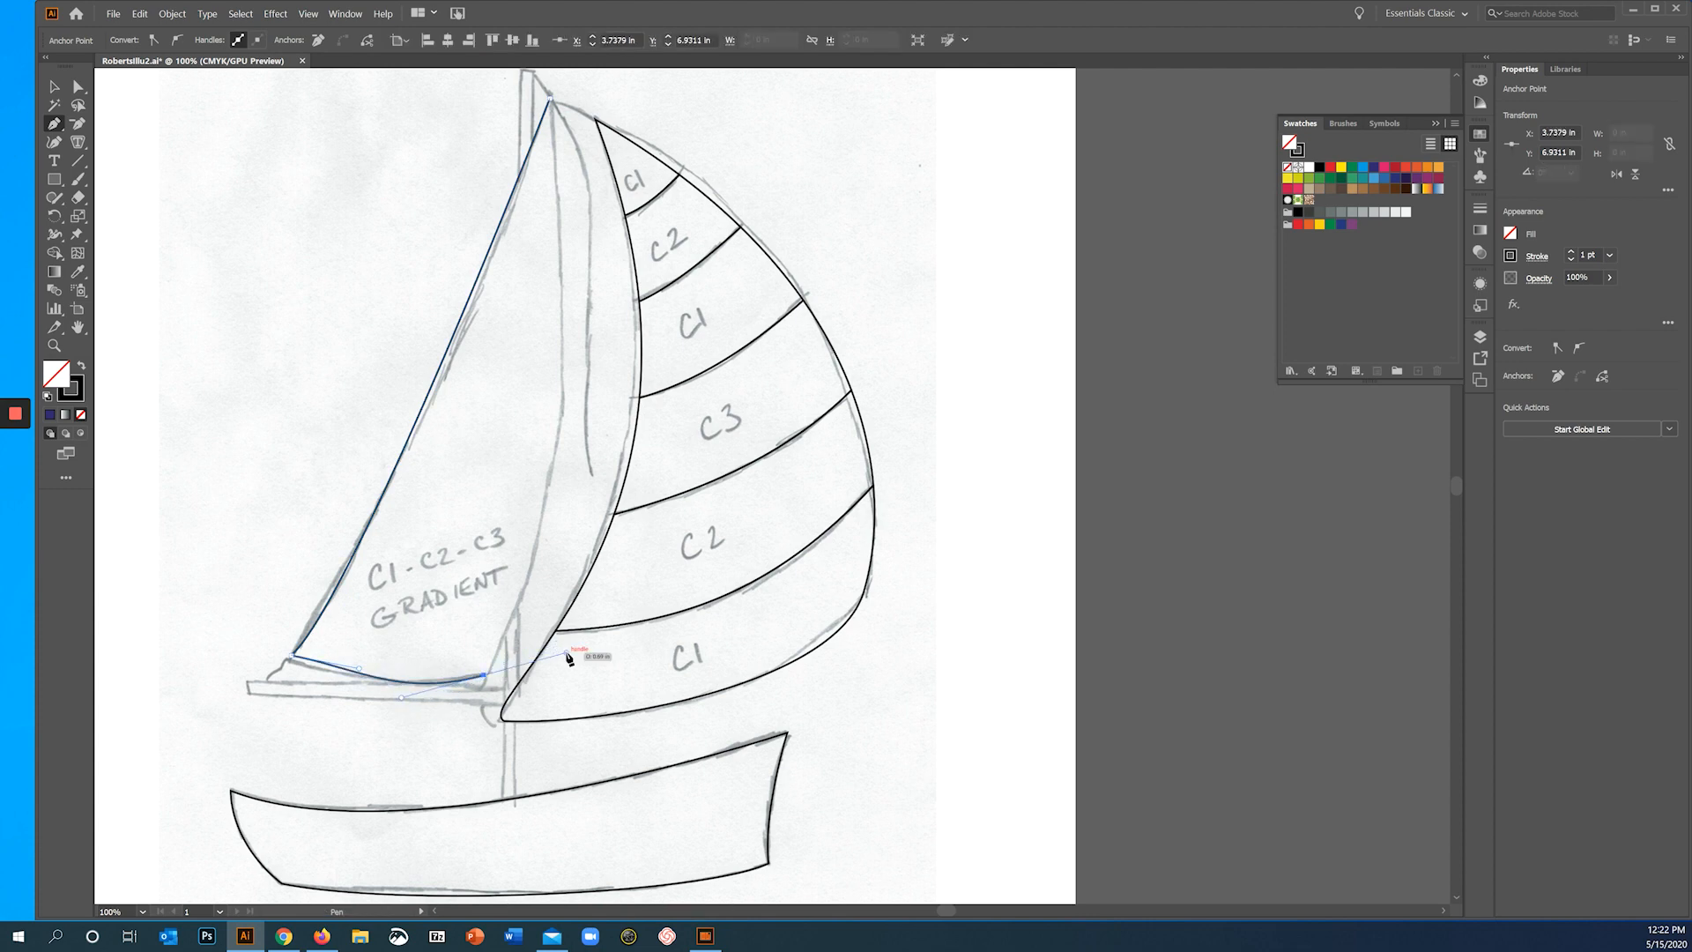
left_click_drag(520, 574, 519, 575)
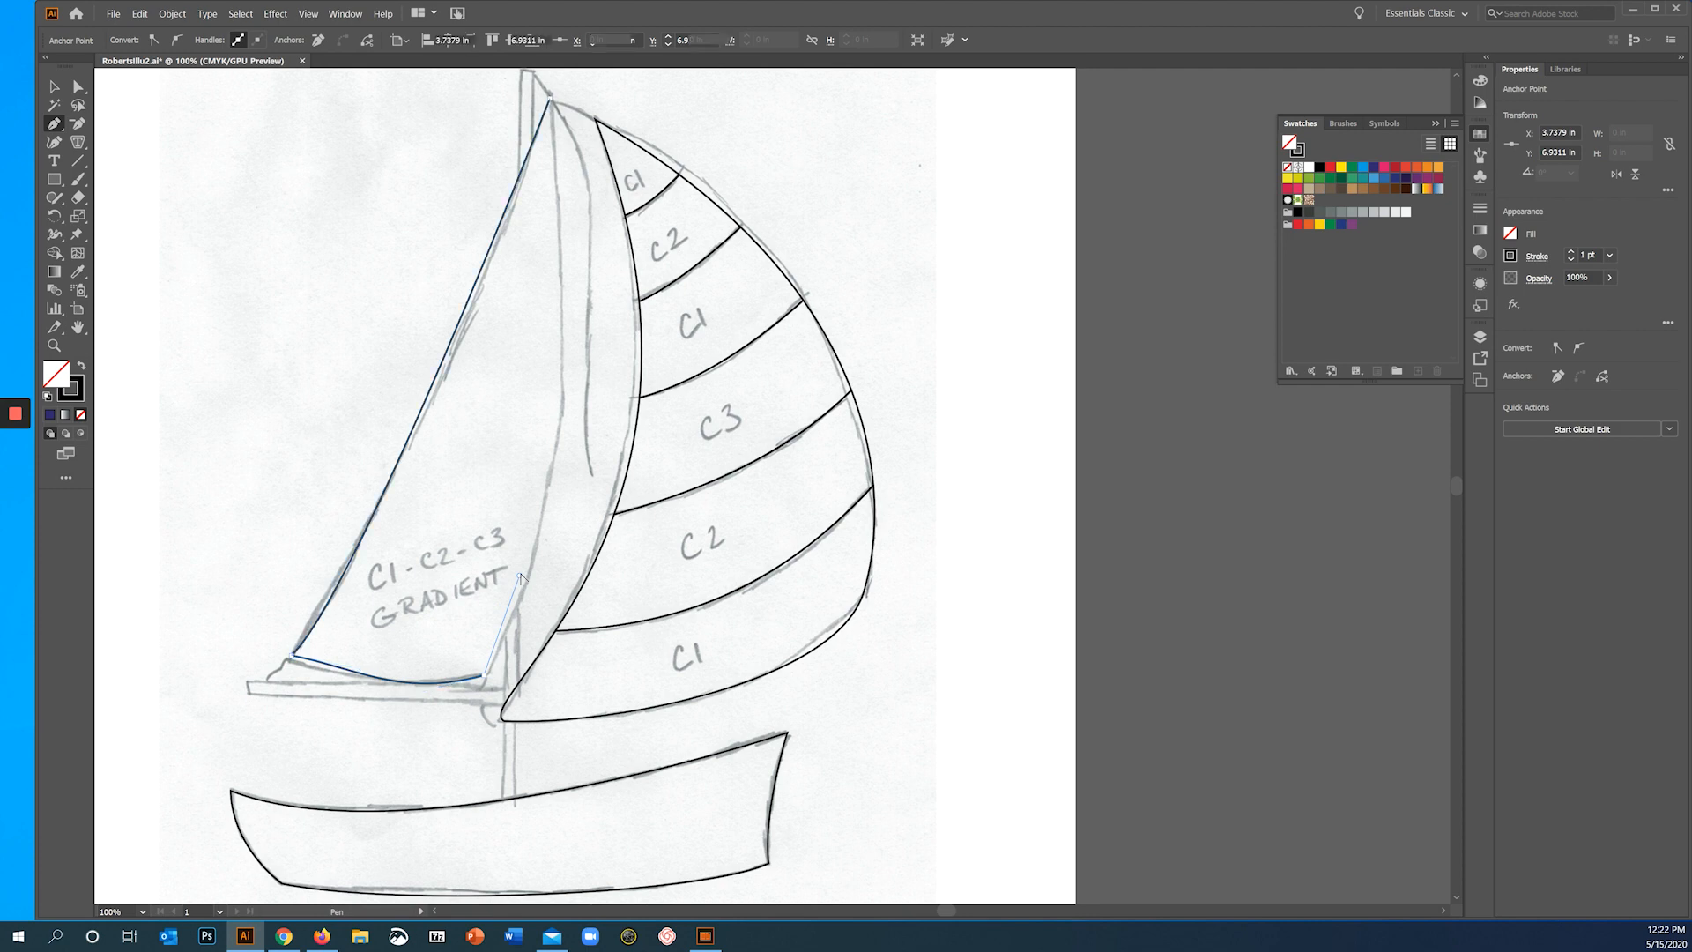
mouse_move(552, 102)
left_mouse_down()
mouse_move(450, 114)
mouse_move(513, 275)
mouse_move(509, 213)
mouse_move(479, 212)
mouse_move(494, 177)
left_mouse_up()
- Reshape the gradient sail's mast-side edge by moving the direction handle of its top anchor with Direct Selection
scroll(458, 76, "up", 2)
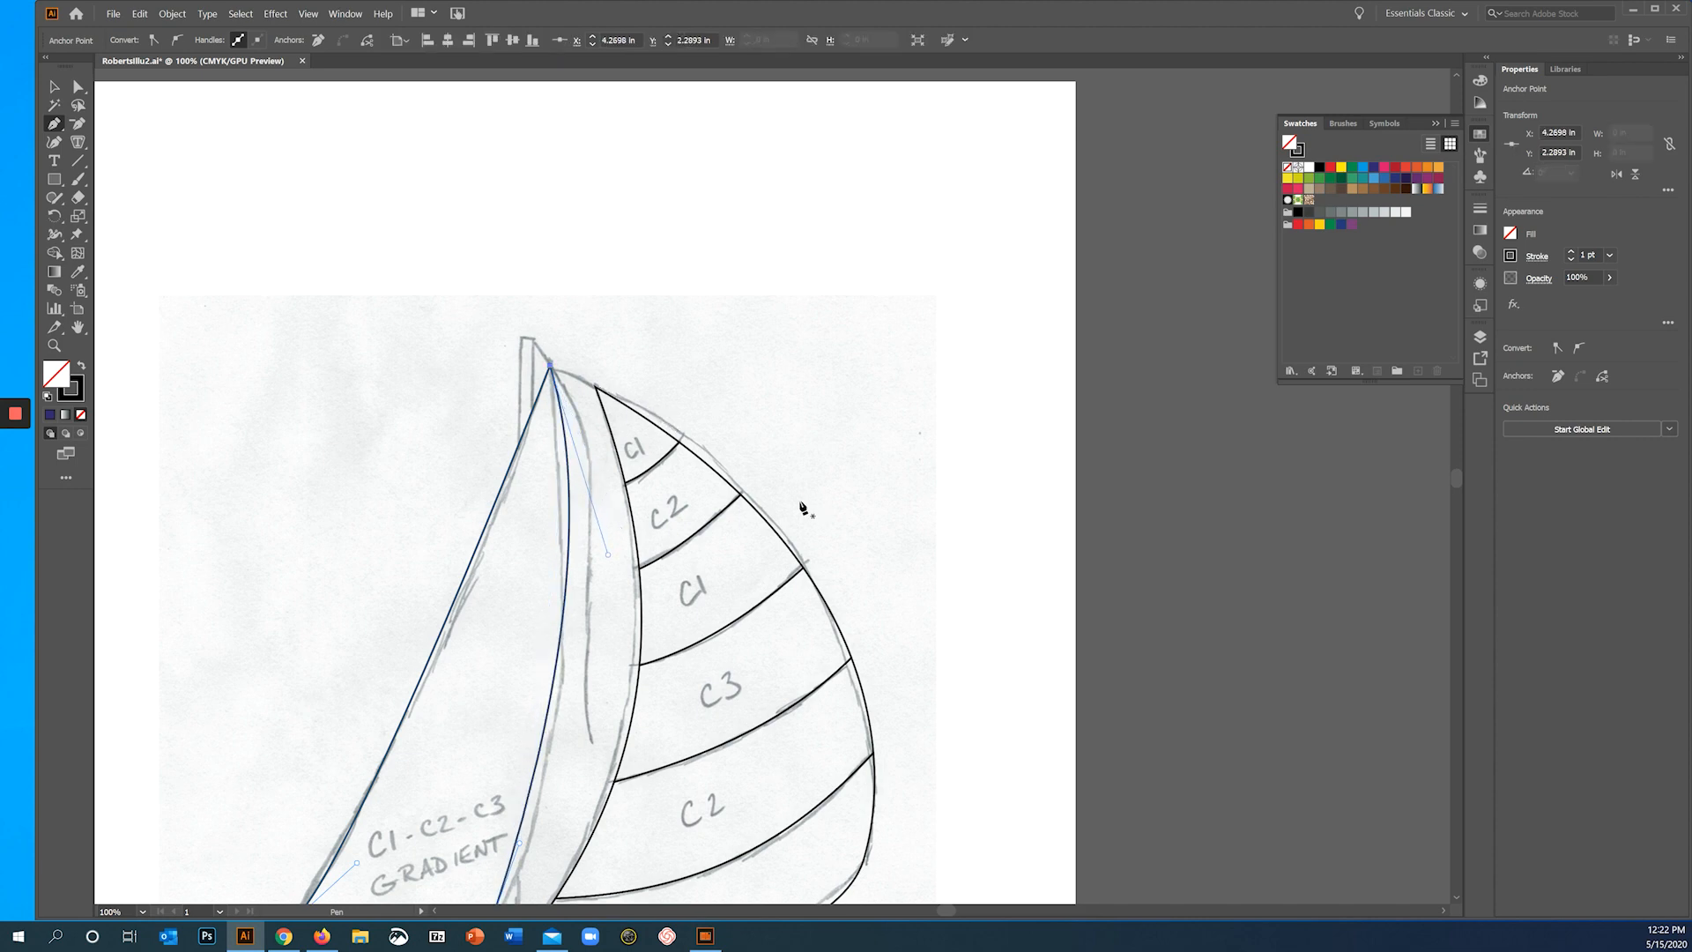
key("ctrl+minus")
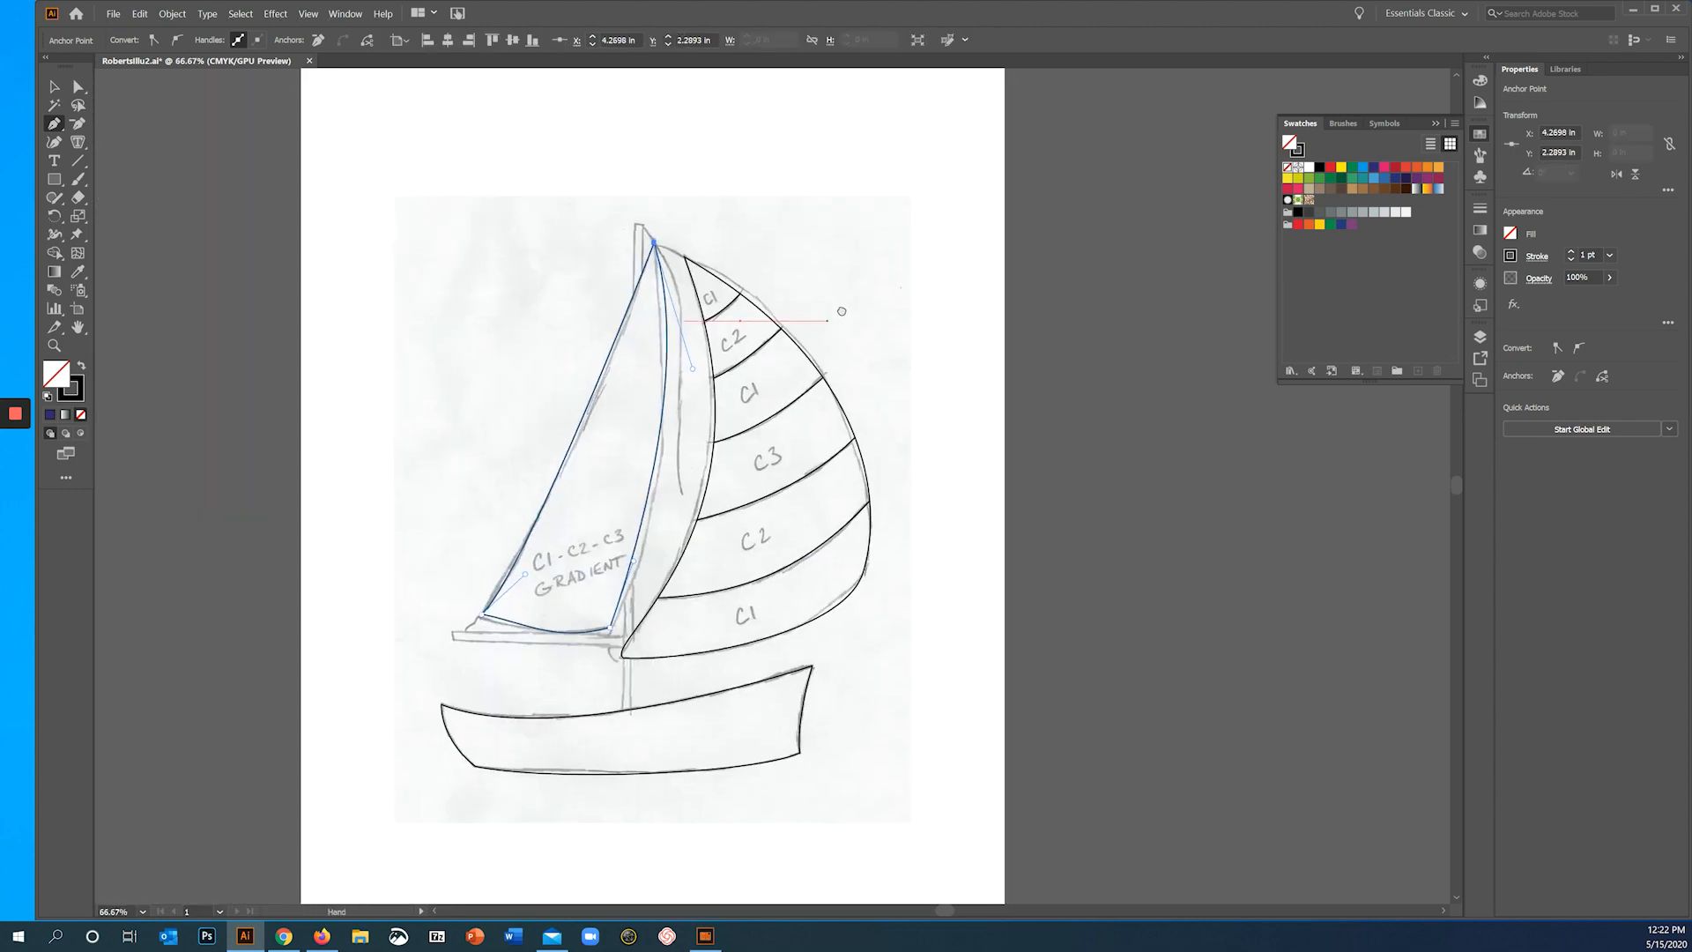
left_click(76, 88)
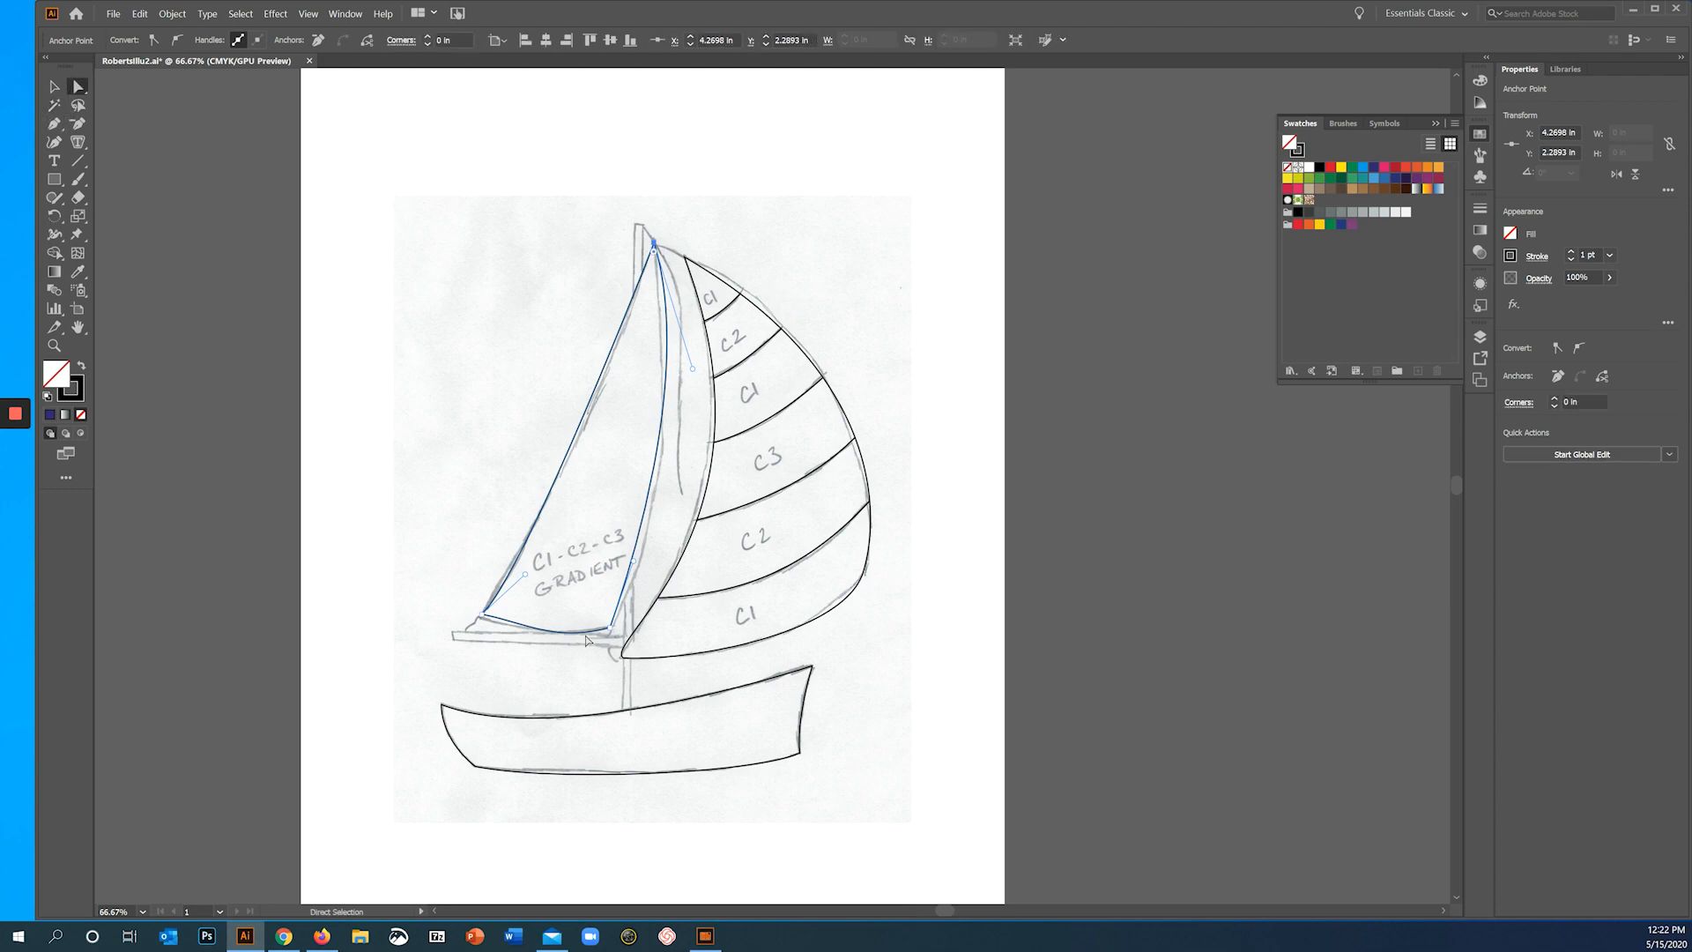
left_click_drag(526, 579, 500, 622)
left_click(530, 627)
left_click(482, 614)
left_click(653, 242)
left_click_drag(693, 368, 675, 395)
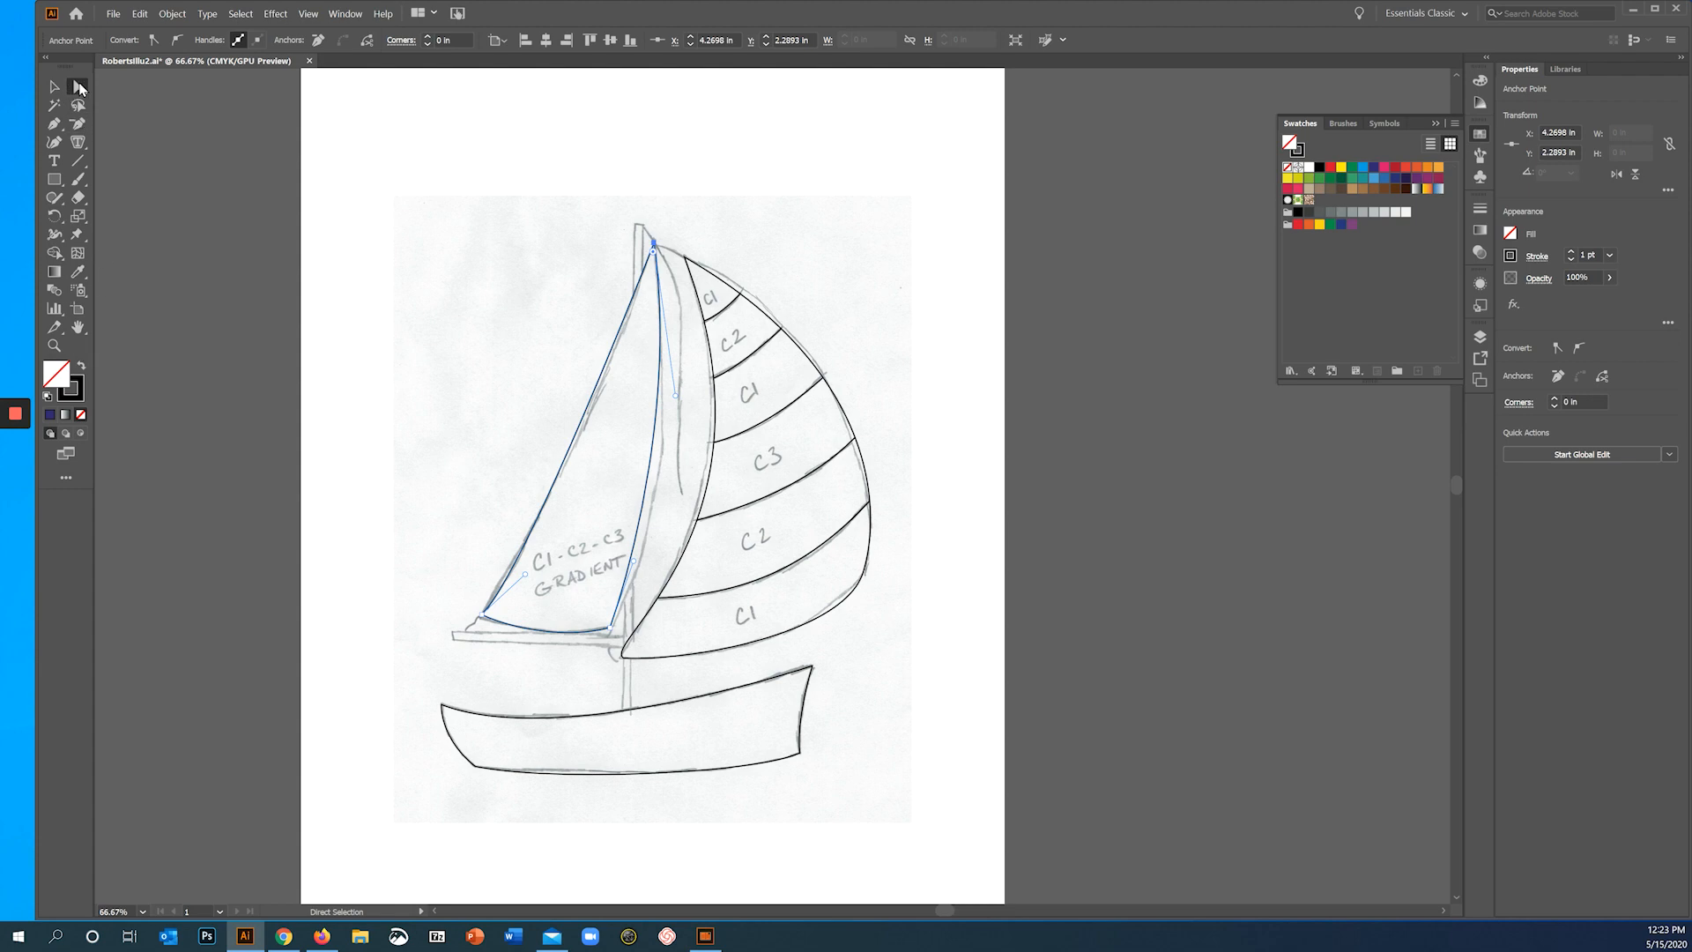
- Hide the Template sketch.jpg layer so only the traced boat drawing shows
left_click(78, 88, "alt")
scroll(781, 338, "up", 2)
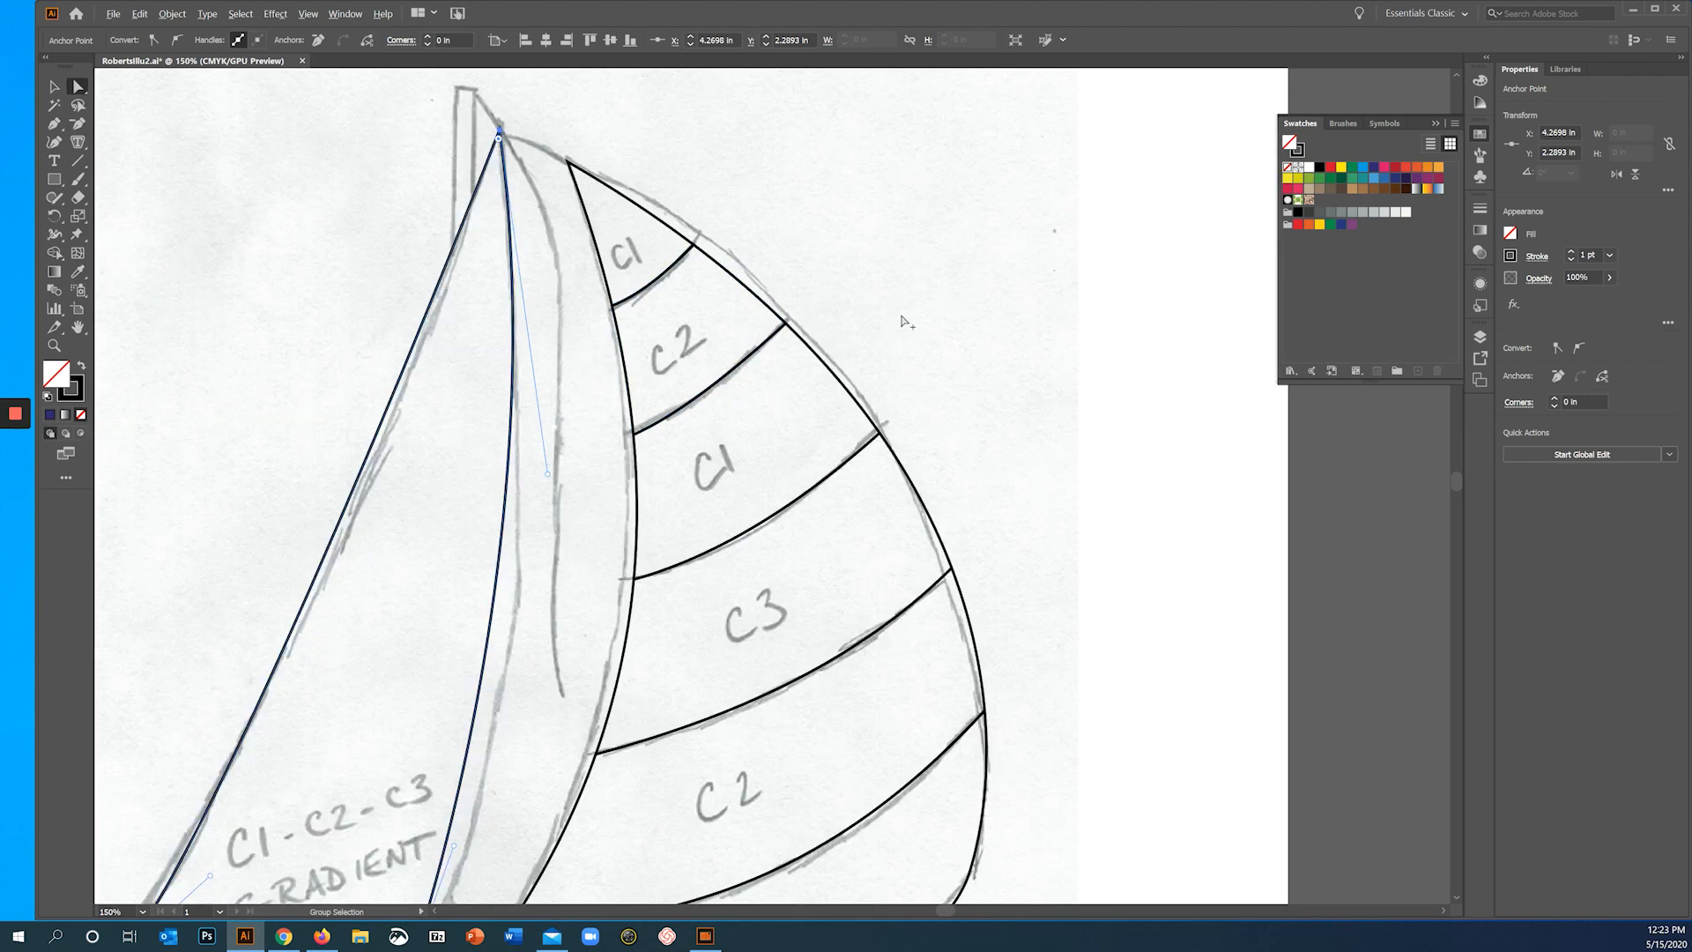
scroll(895, 278, "up", 2)
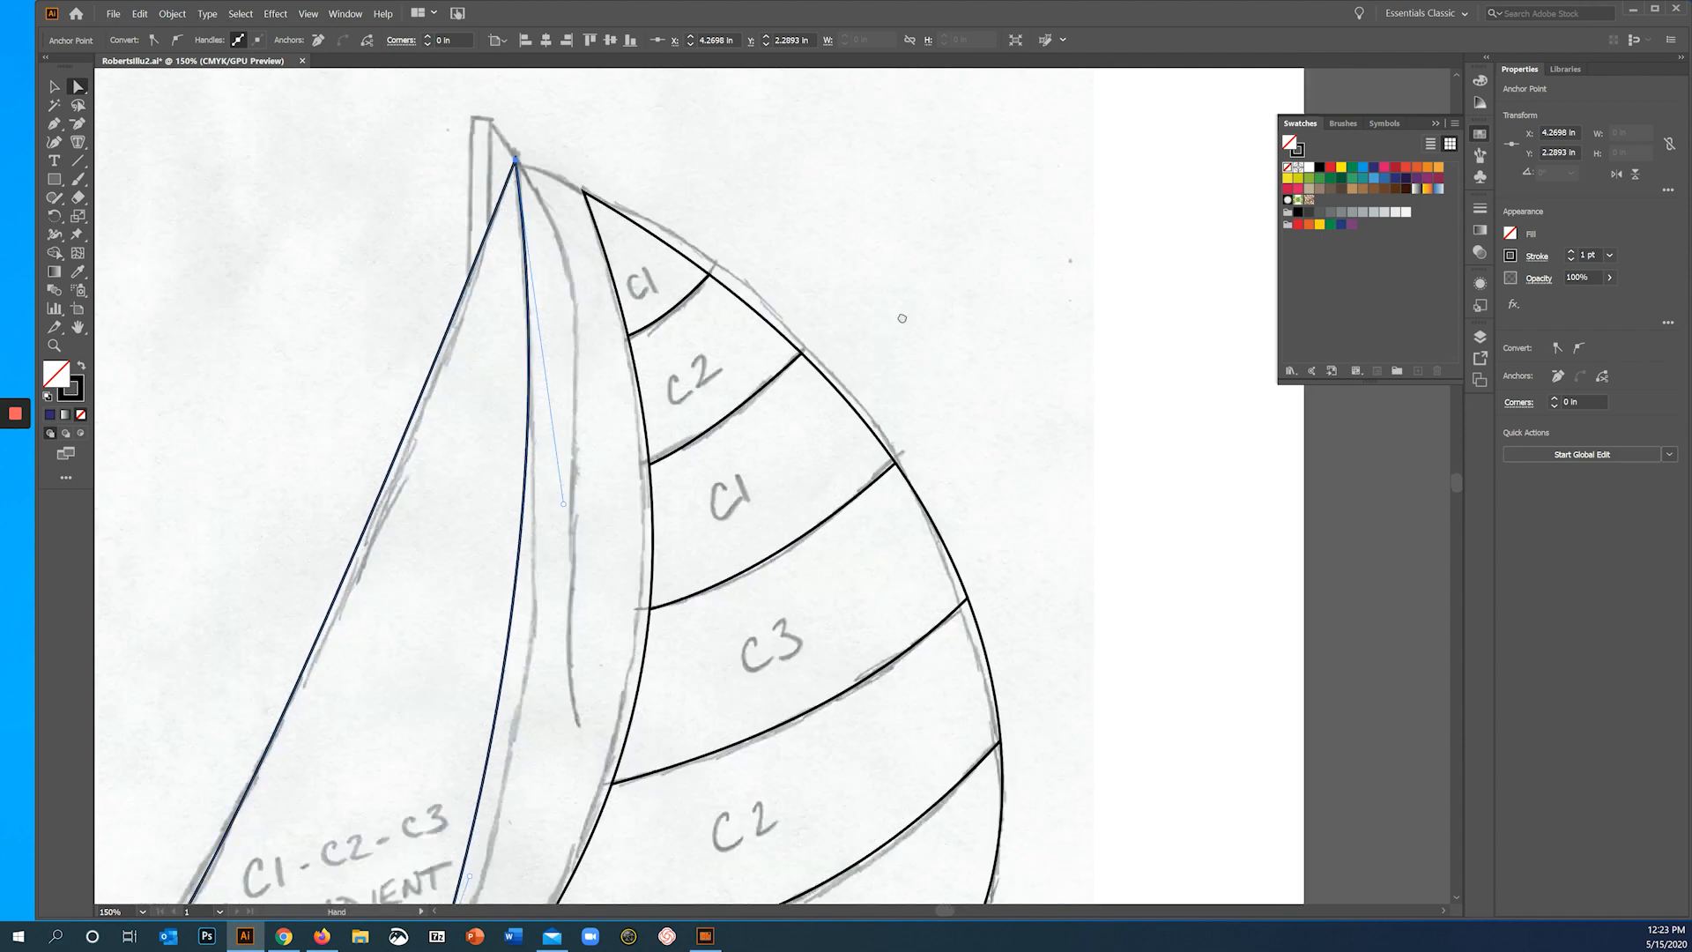
left_click(1482, 380)
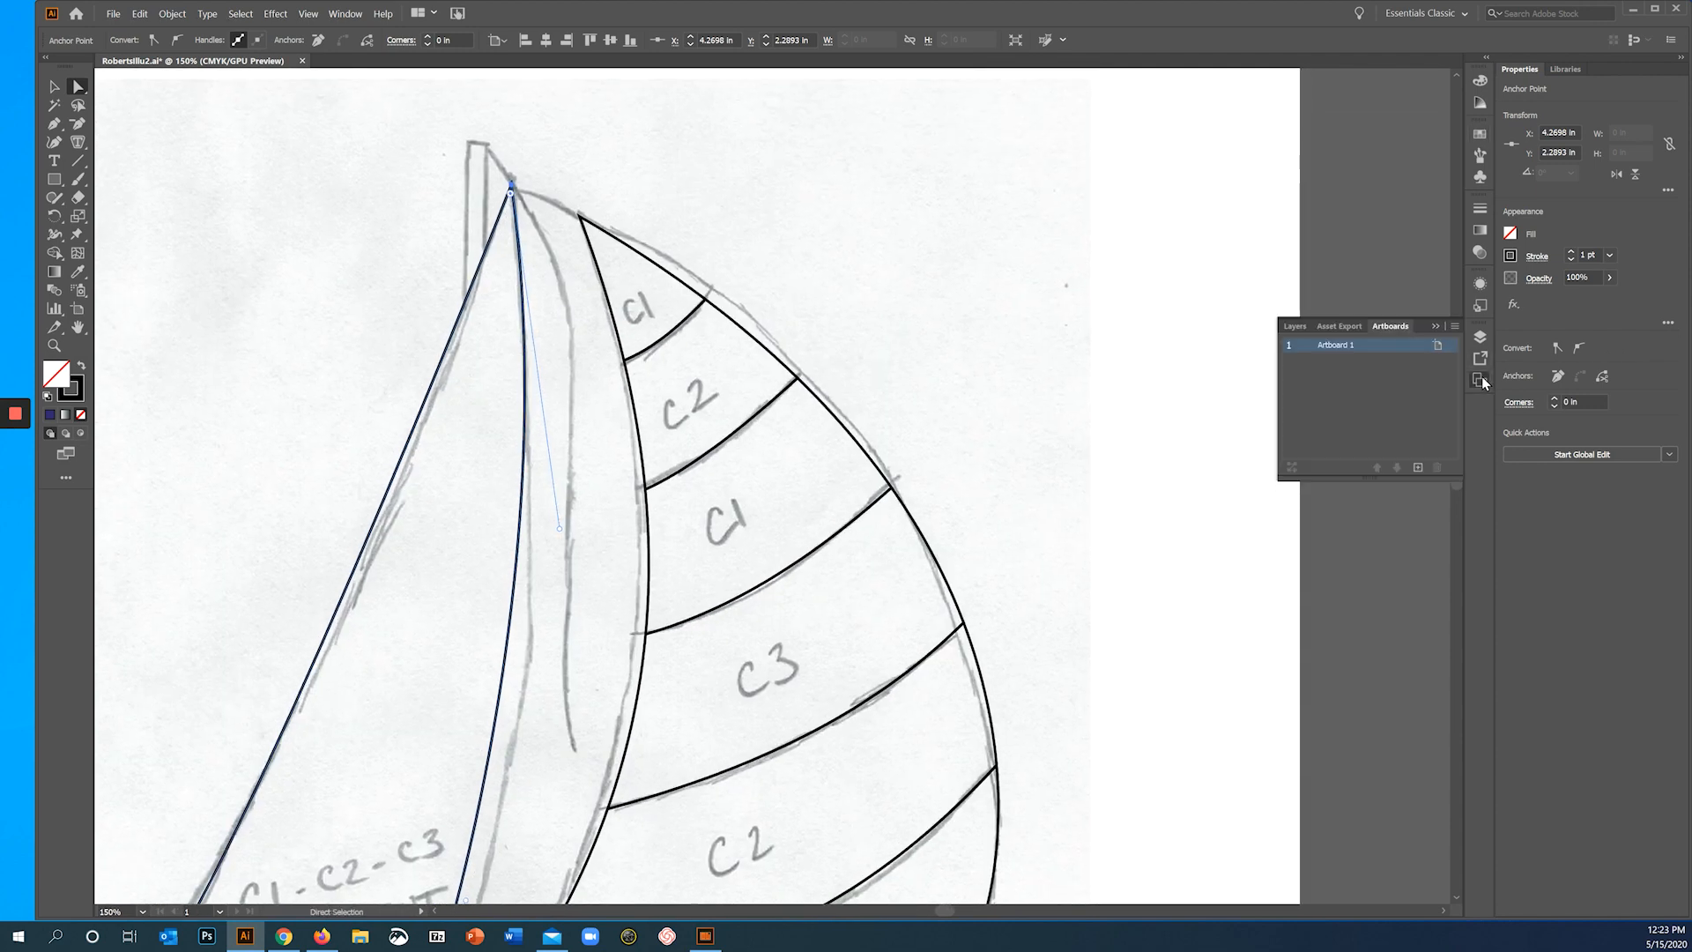
left_click(1482, 339)
left_click(1481, 339)
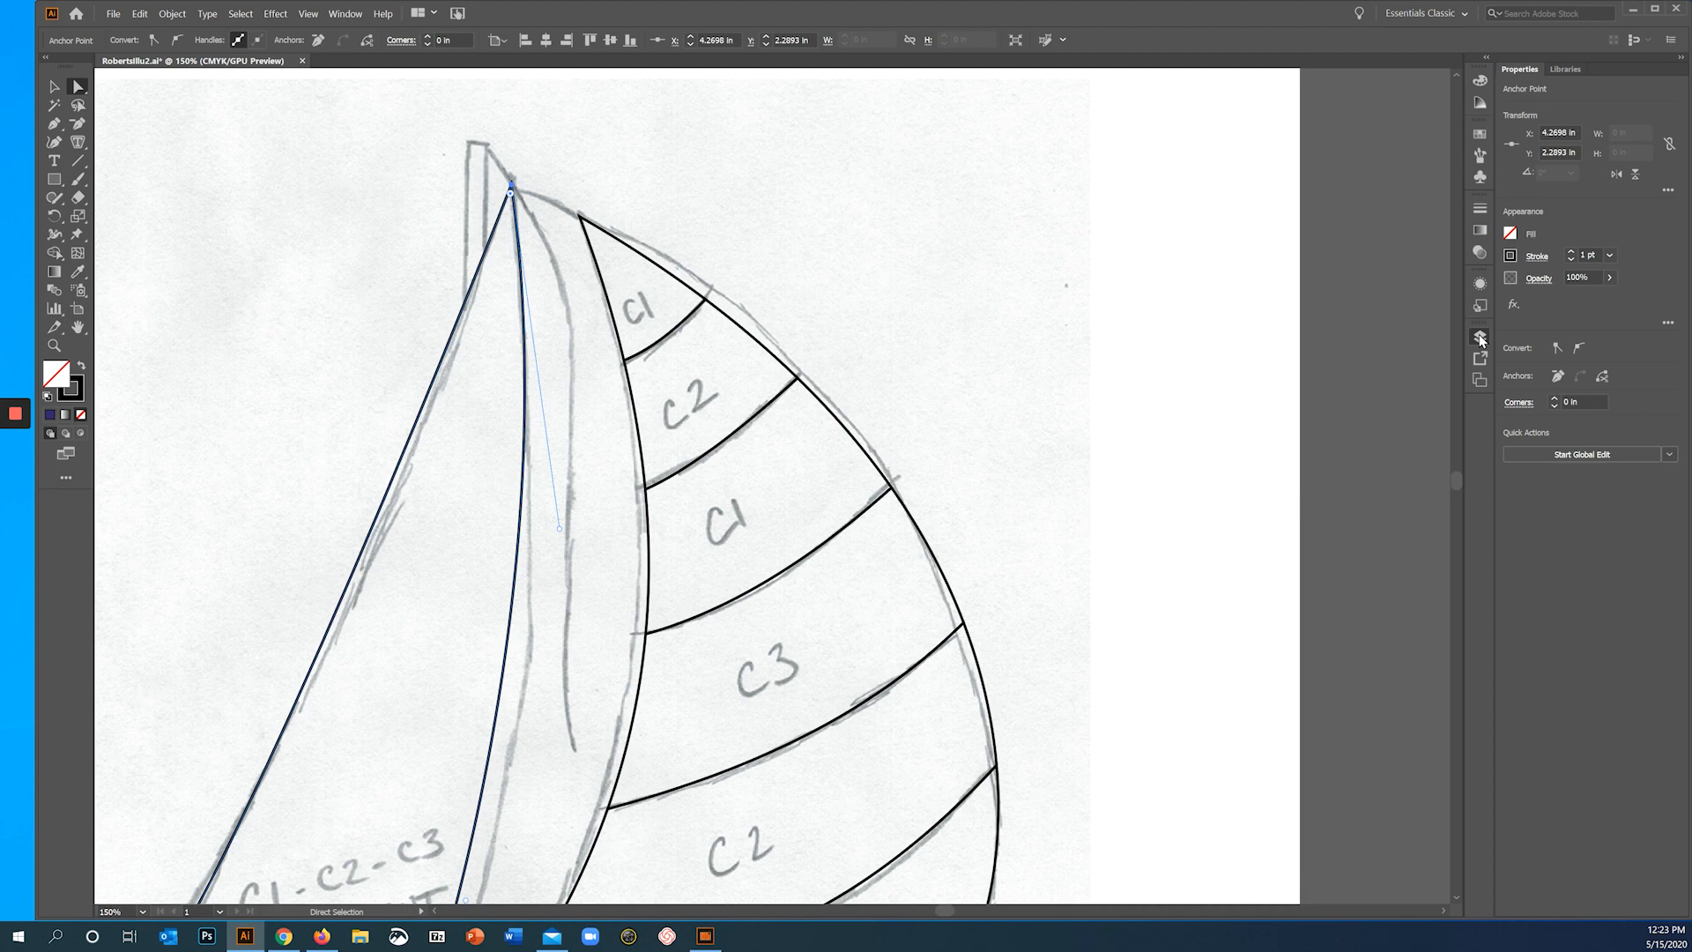
left_click(1481, 339)
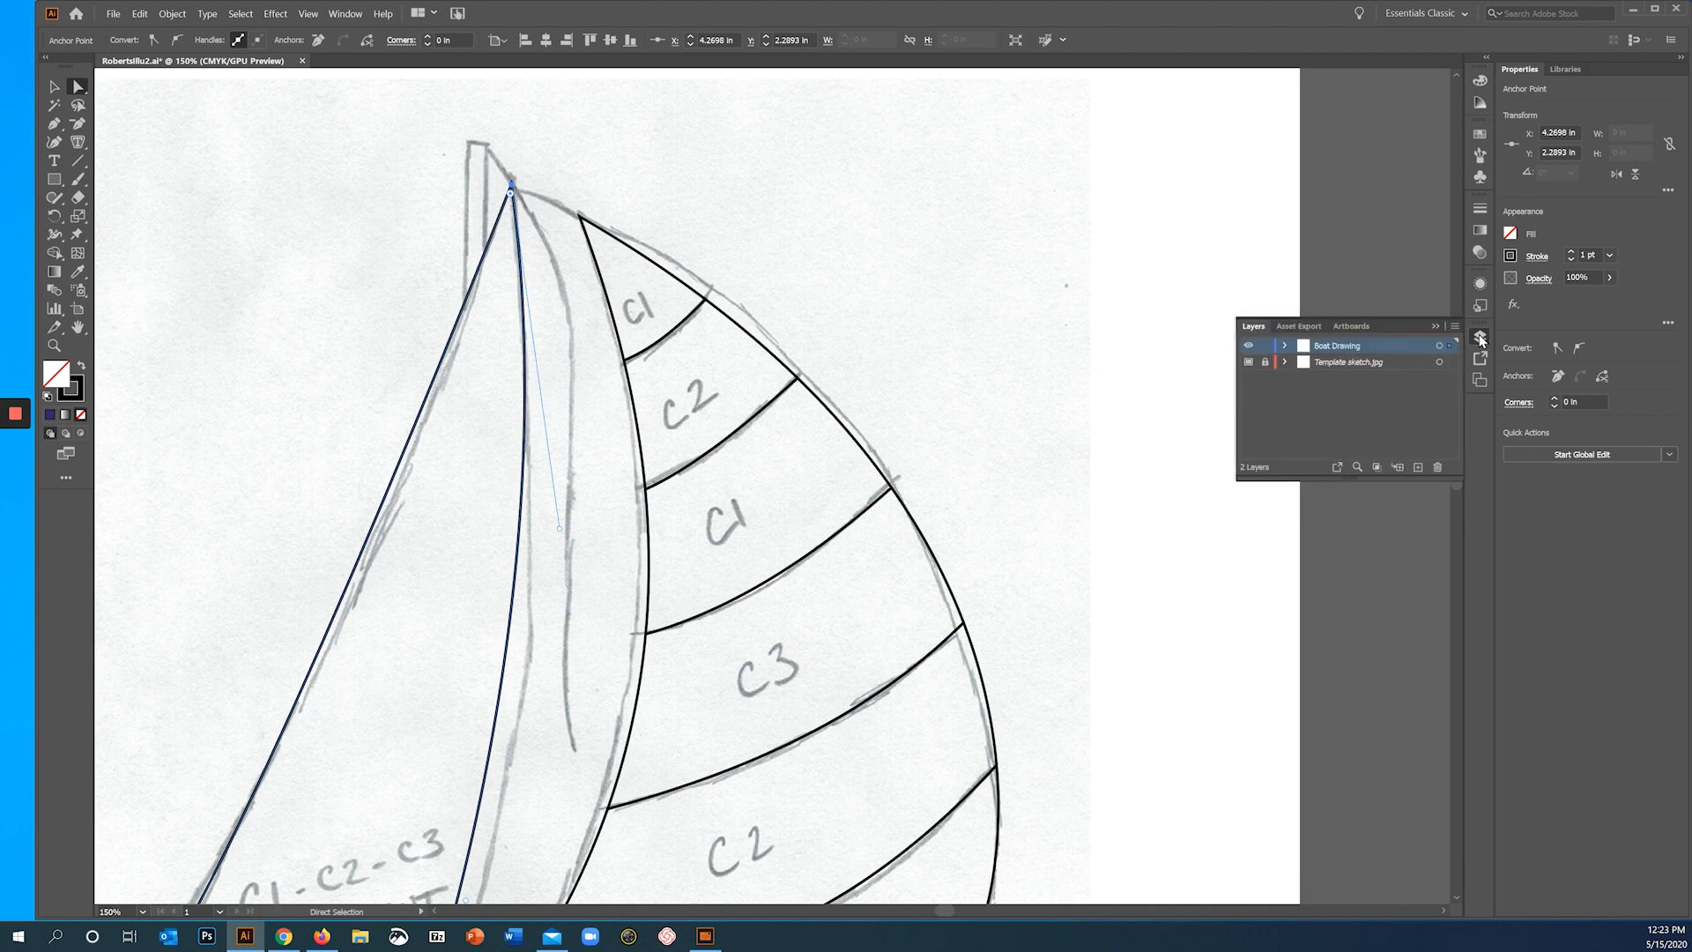
left_click(1248, 362)
left_click(1248, 363)
left_click(1248, 362)
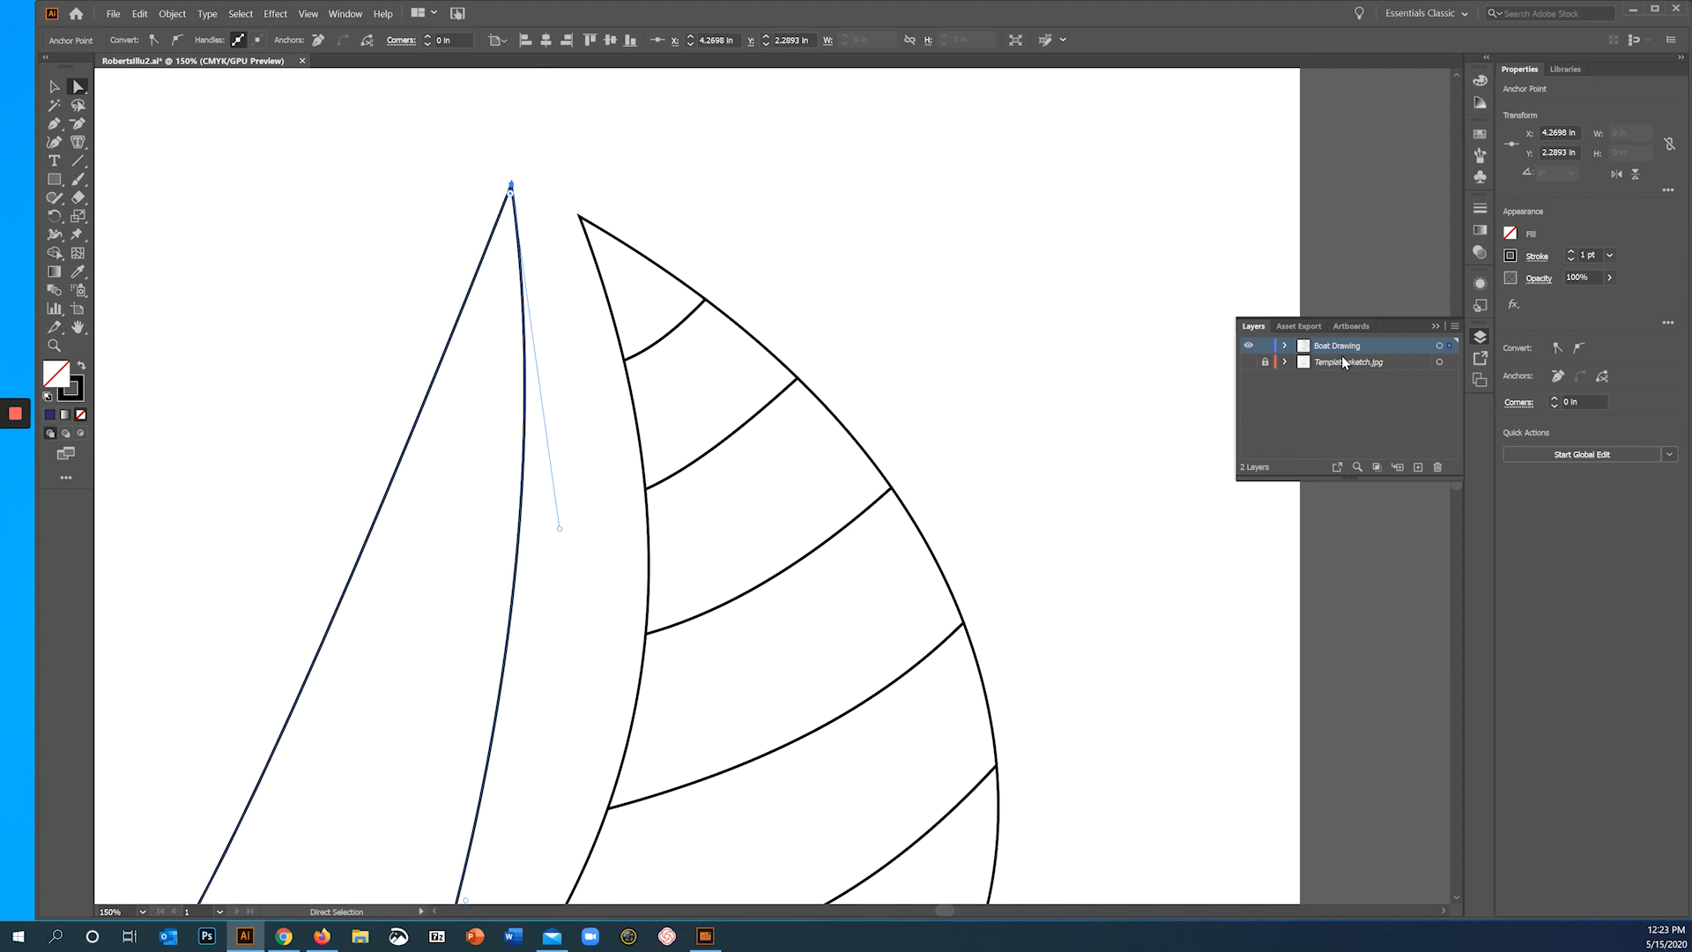
- Bulge the outer edges of the striped sail's top two bands outward into rounded curves with Direct Selection
left_click(707, 302)
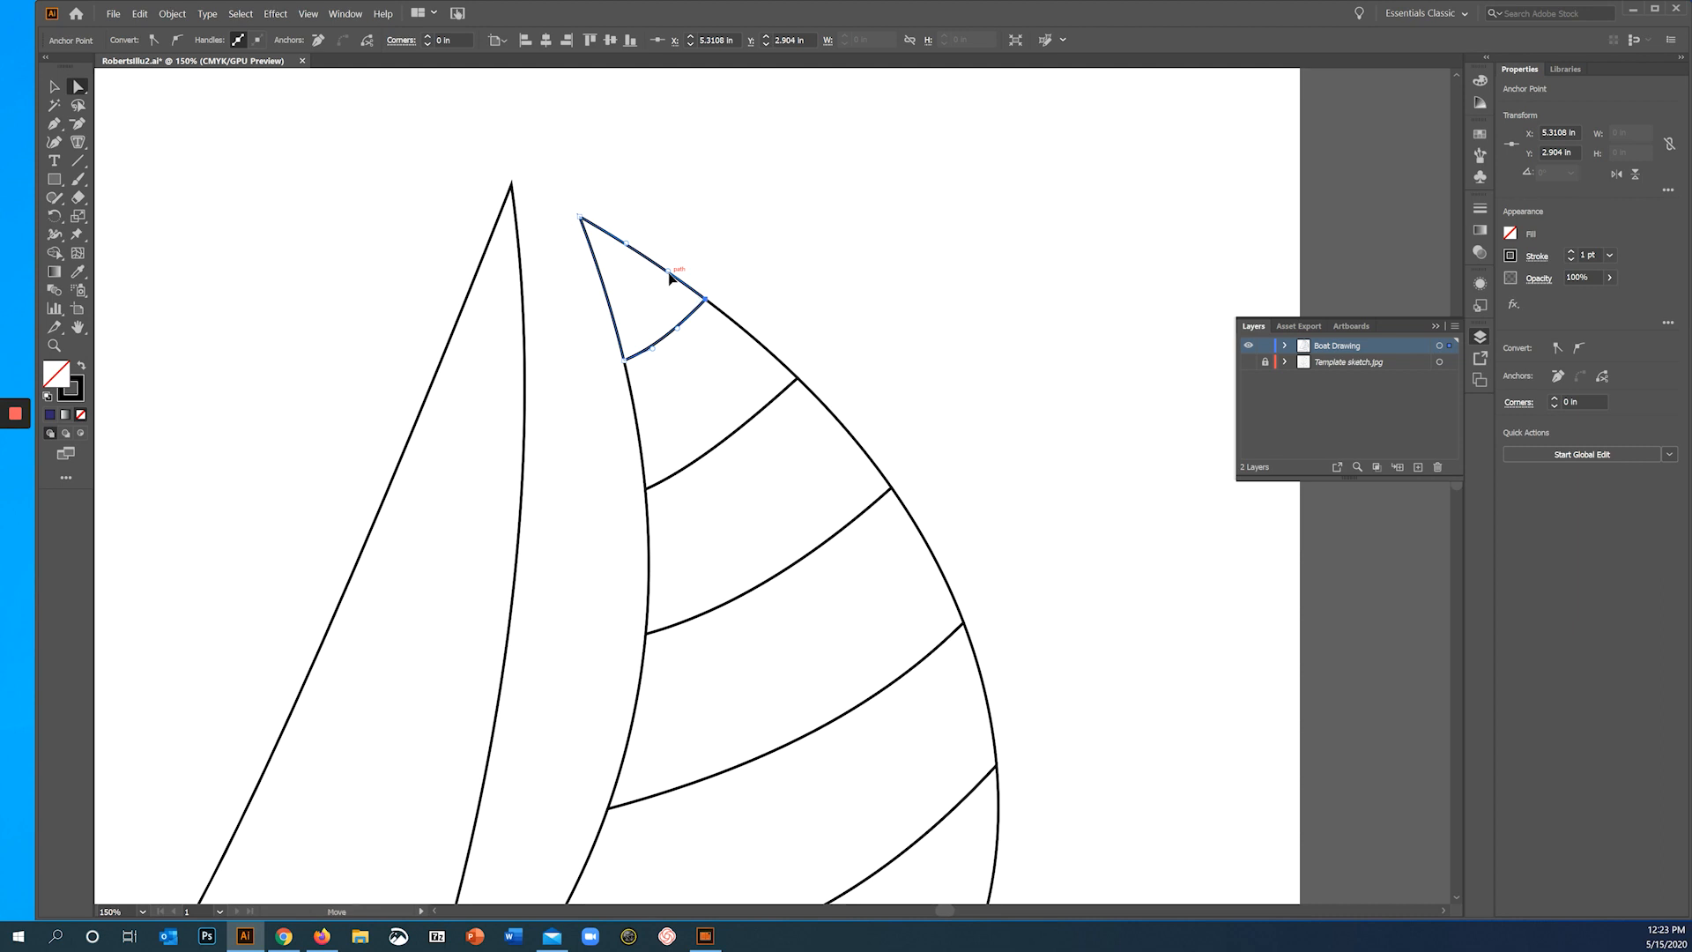
left_click_drag(670, 278, 743, 279)
left_click(797, 377)
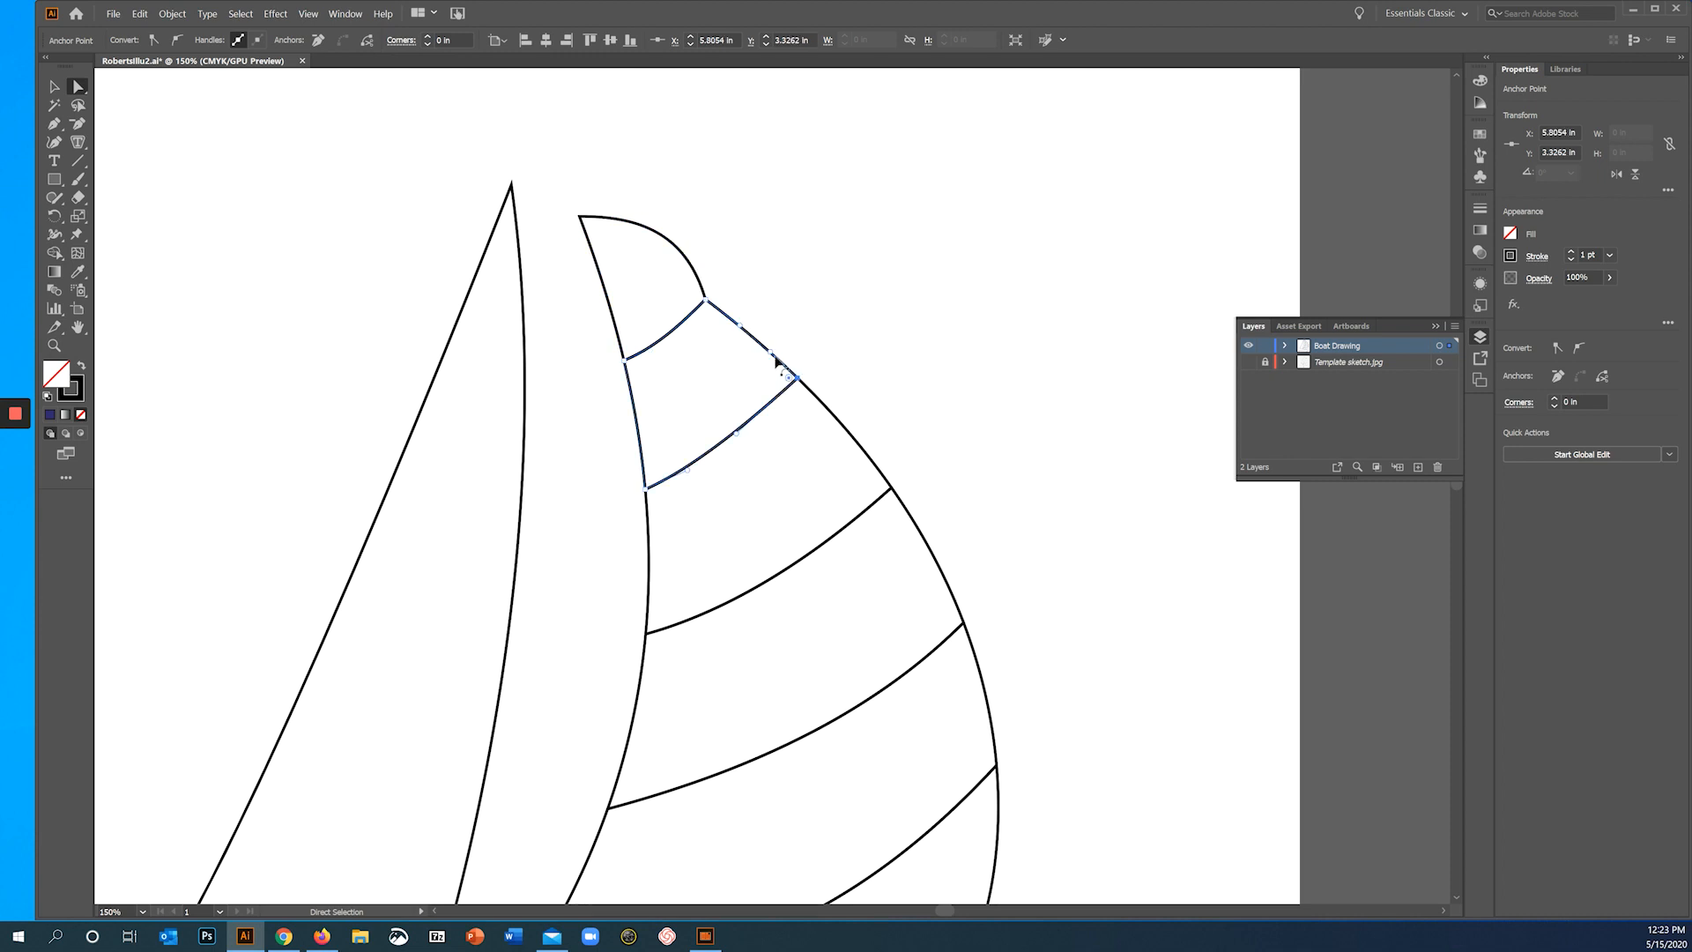
left_click_drag(773, 350, 761, 284)
- Bulge the outer edges of the striped sail's four lower bands outward with the Anchor Point tool
left_click_drag(54, 125, 132, 160)
left_click(852, 438)
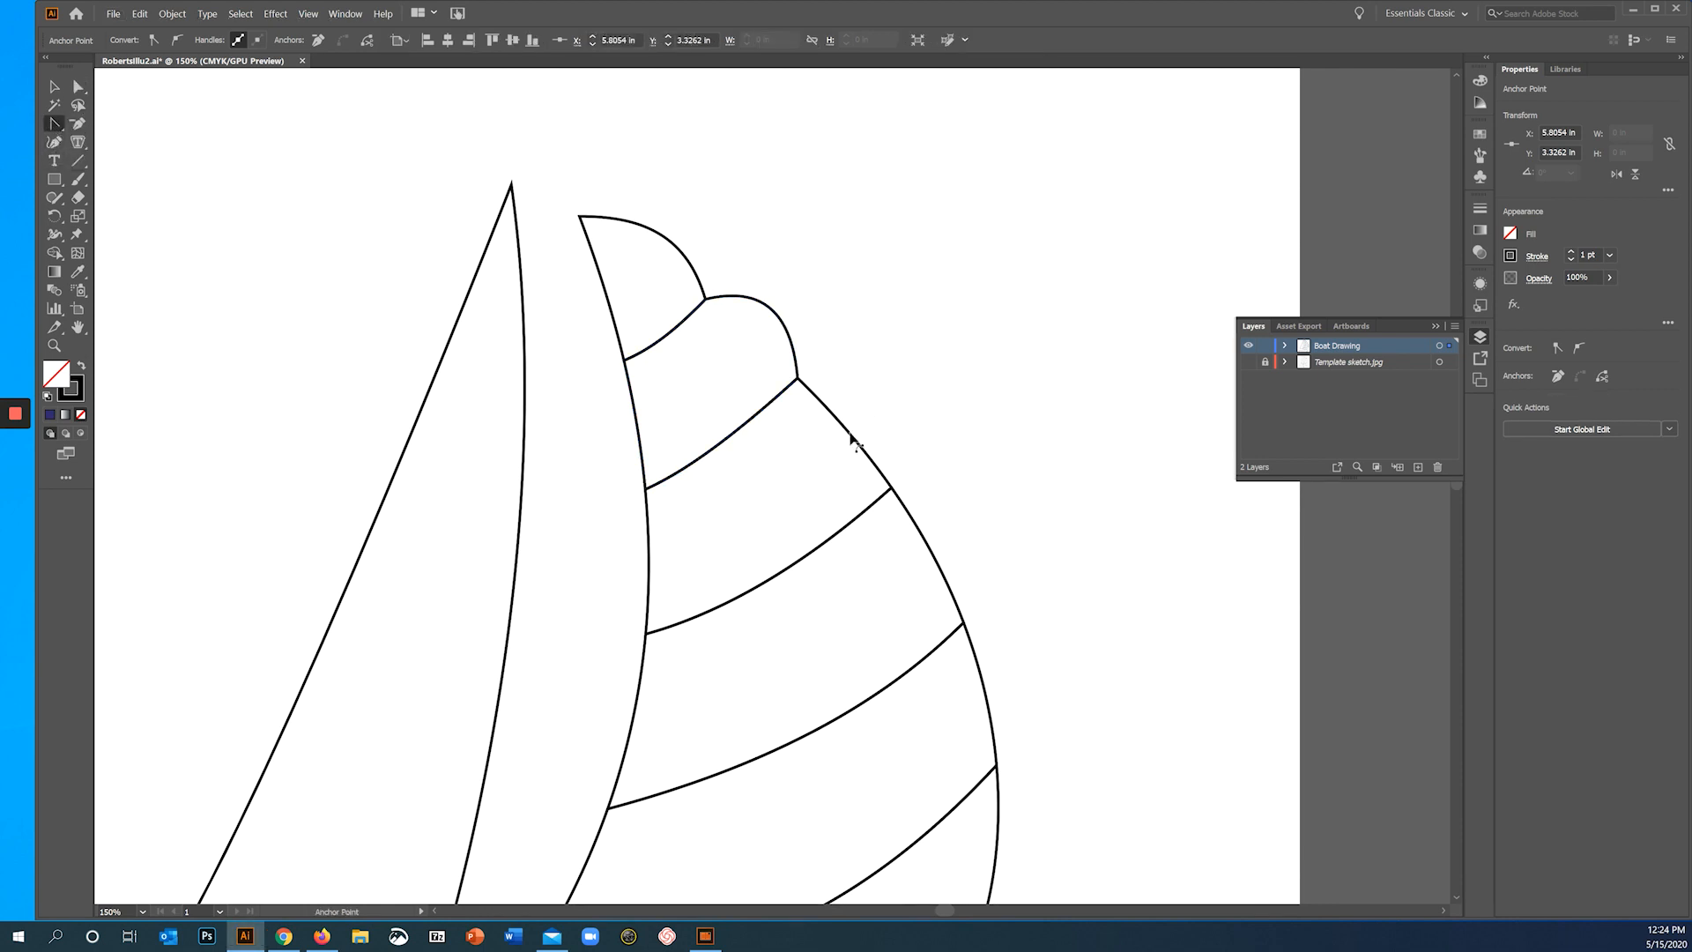
left_click_drag(852, 437, 877, 422)
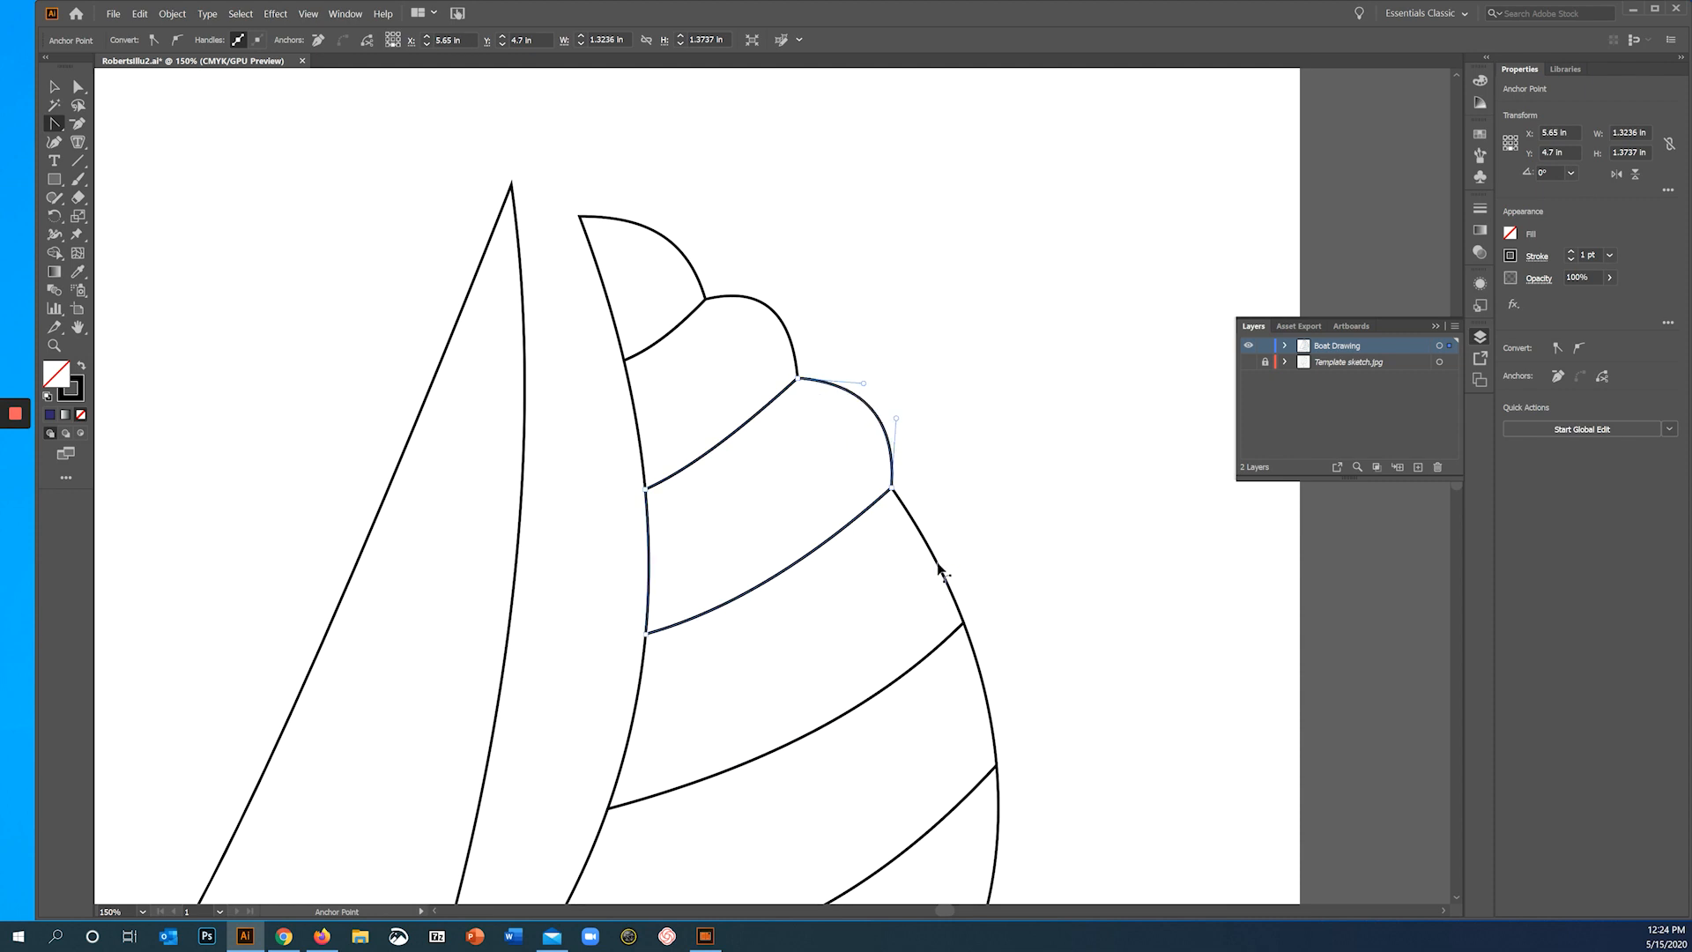
left_click_drag(938, 571, 976, 543)
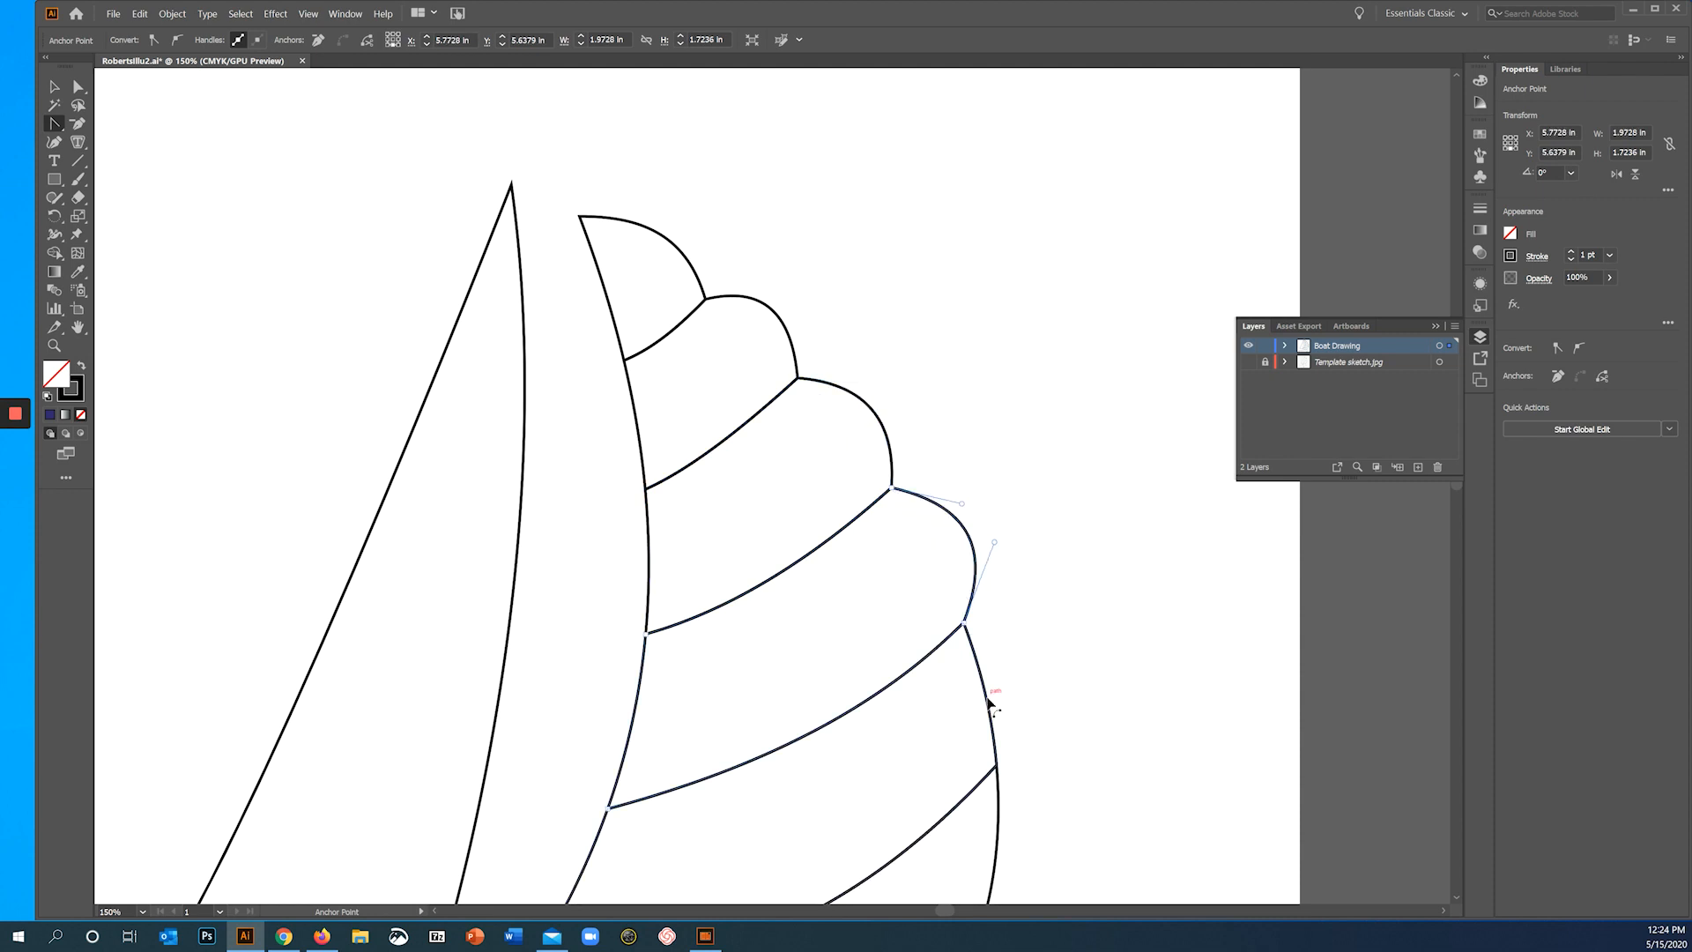
left_click_drag(989, 702, 1033, 664)
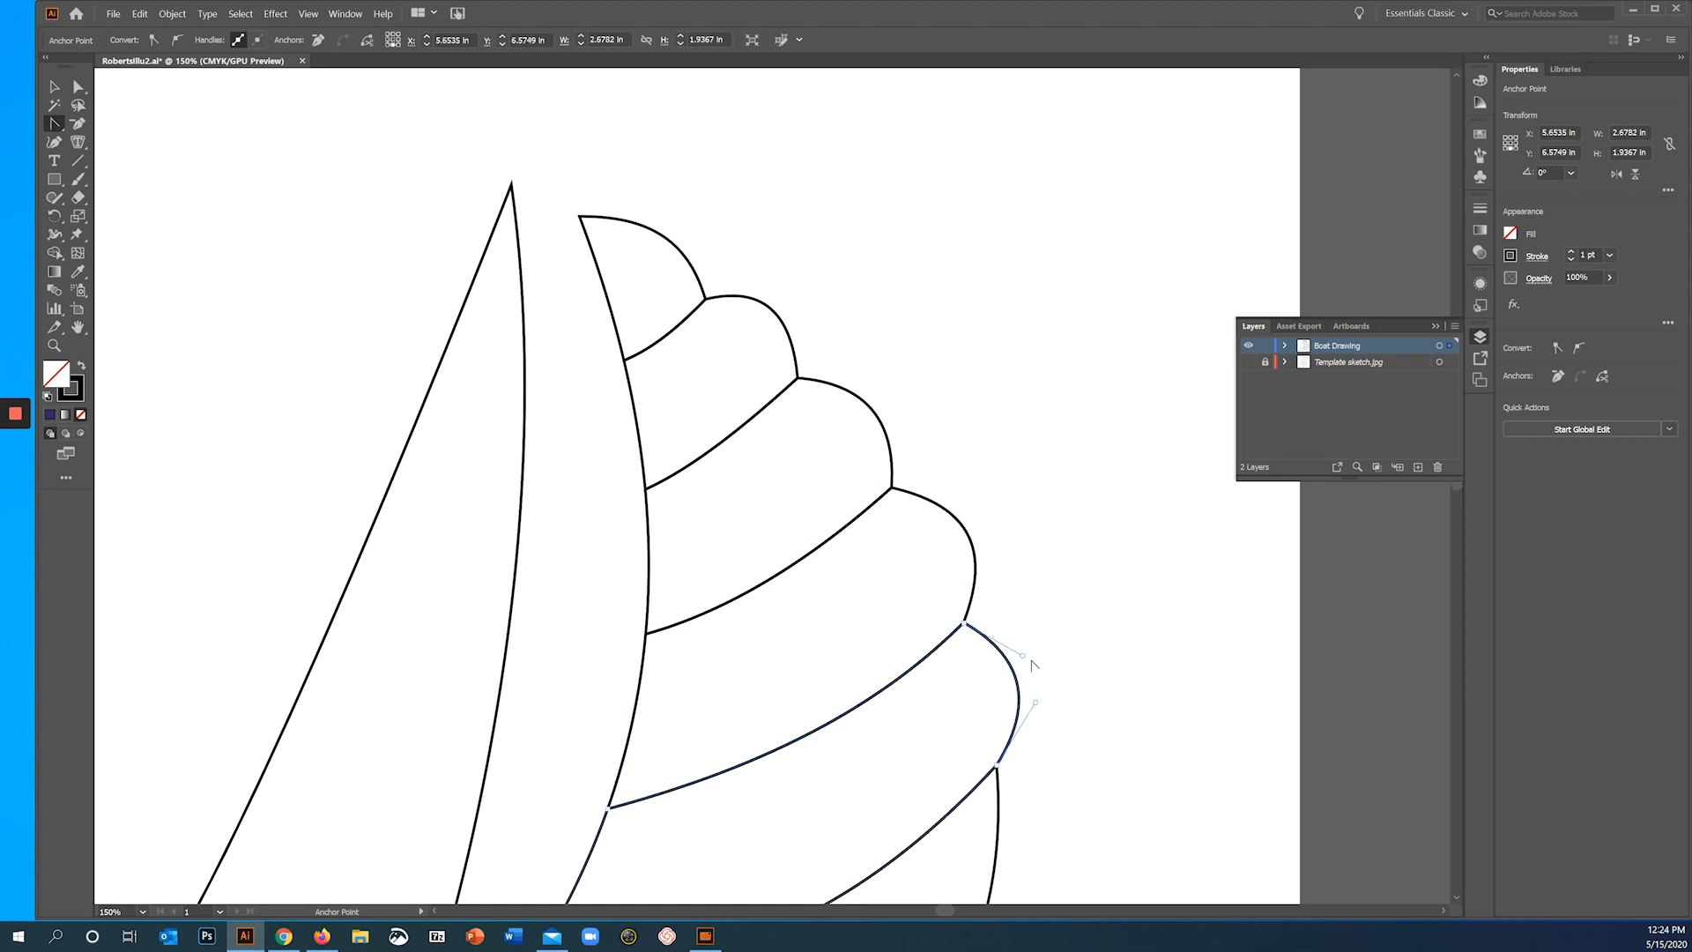
scroll(1055, 540, "down", 6)
scroll(958, 547, "right", 1)
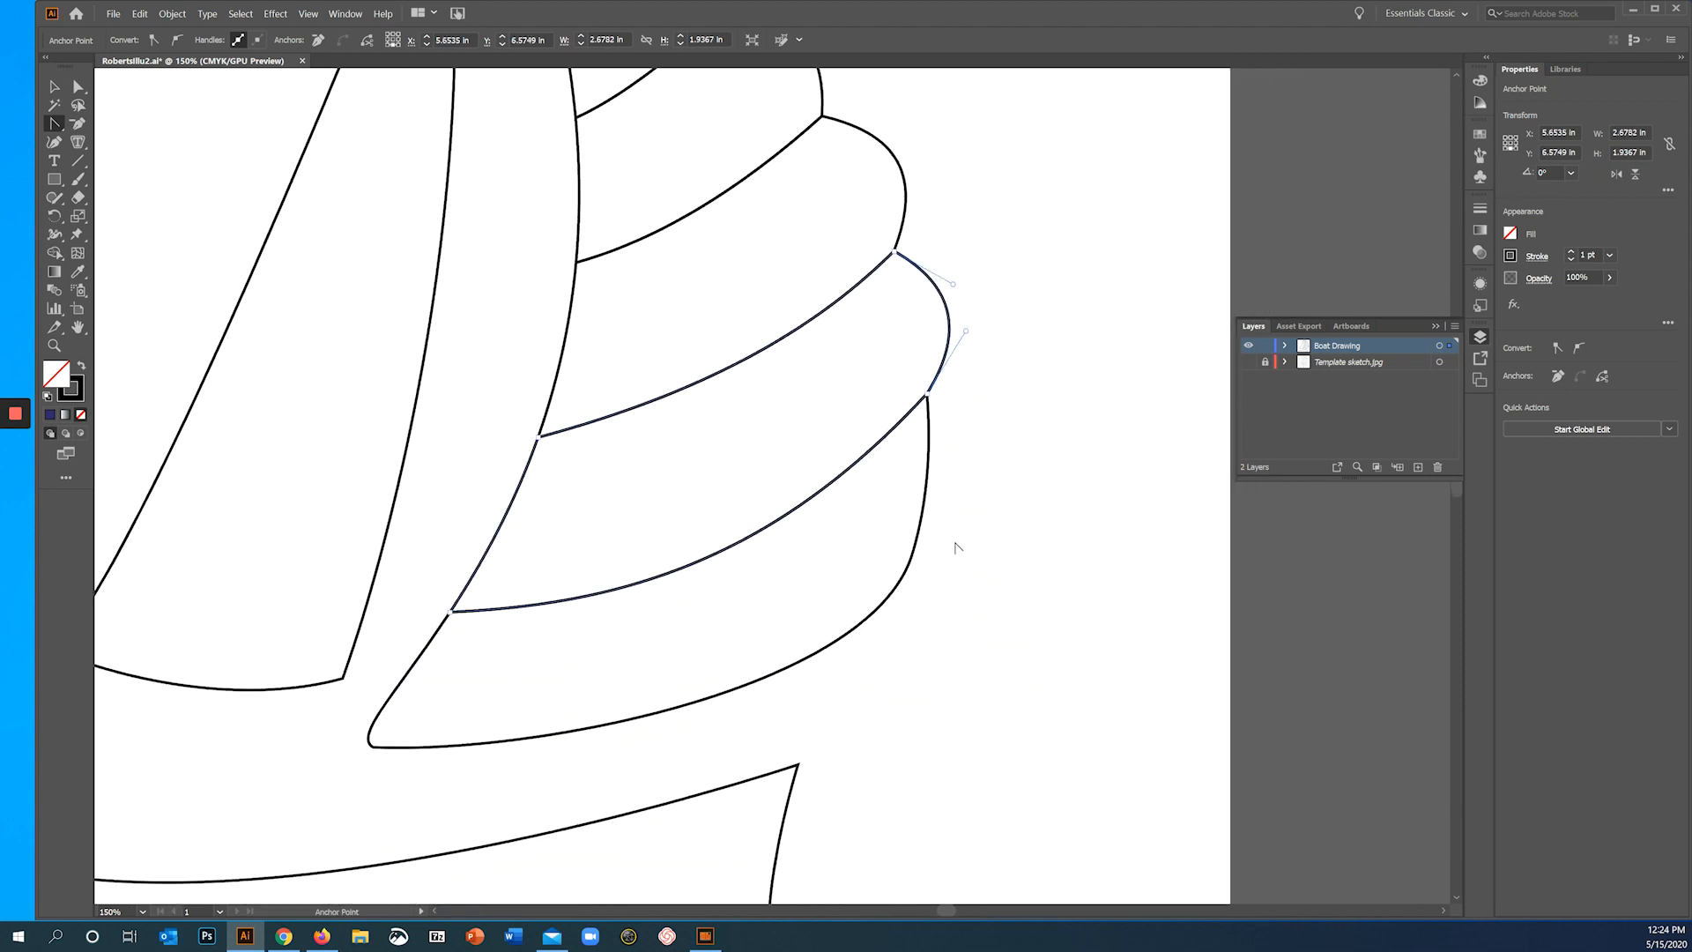
left_click_drag(925, 502, 951, 478)
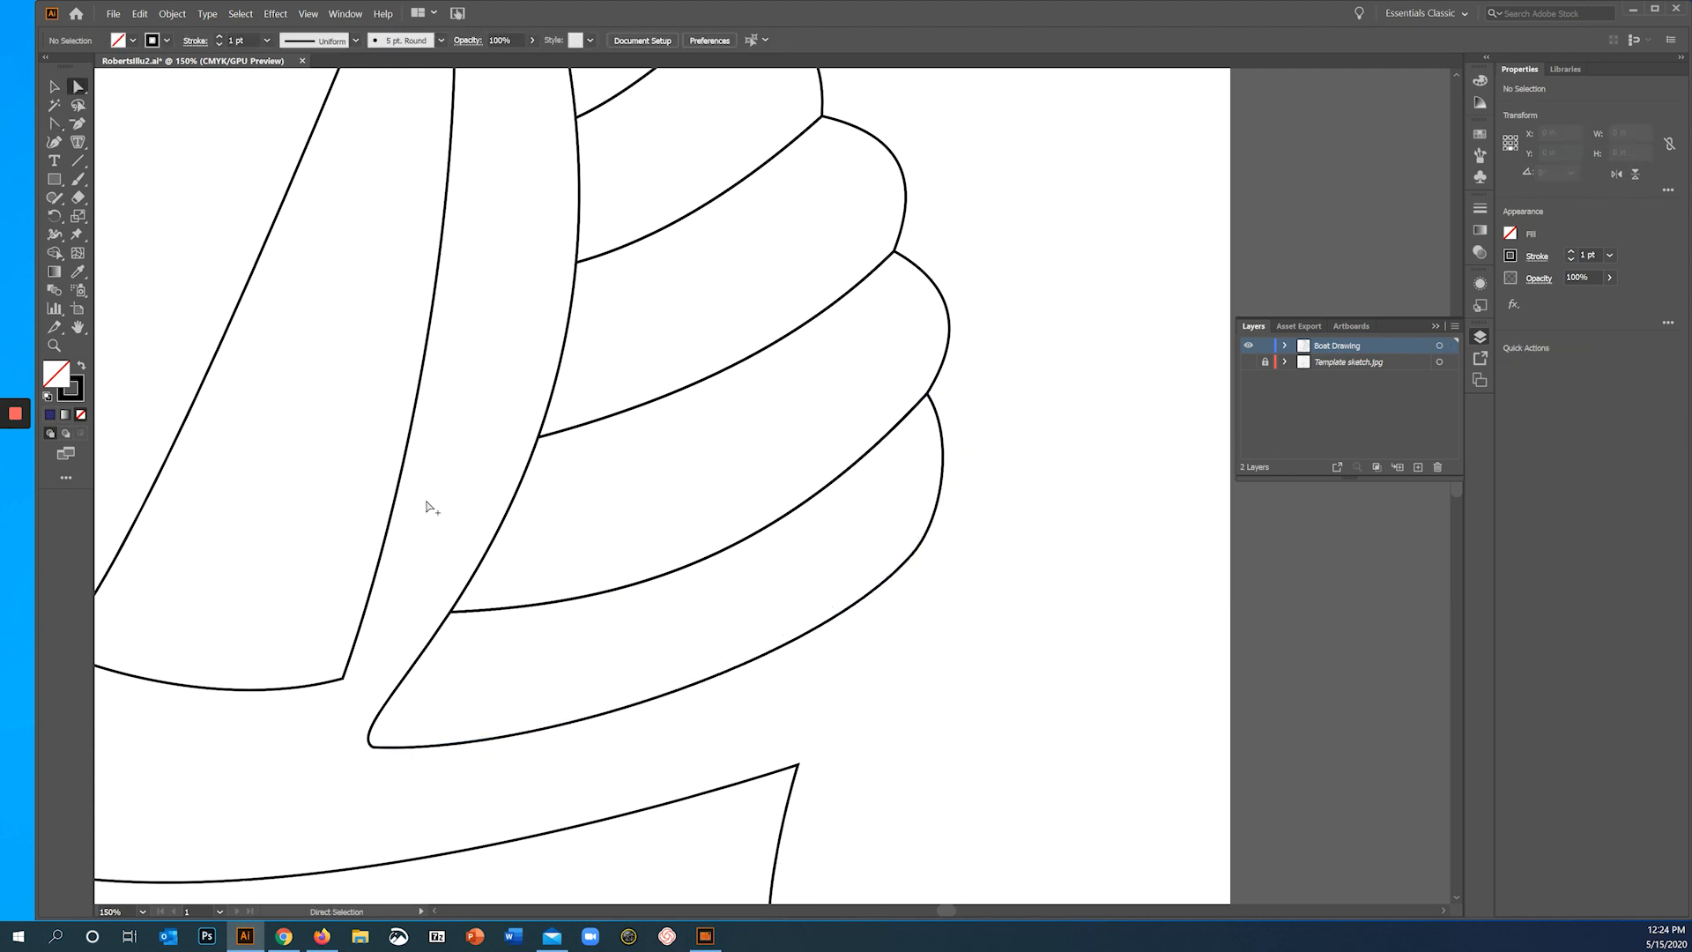
- Show the Template sketch.jpg layer behind the full boat drawing again
key("ctrl+minus")
key("ctrl+minus")
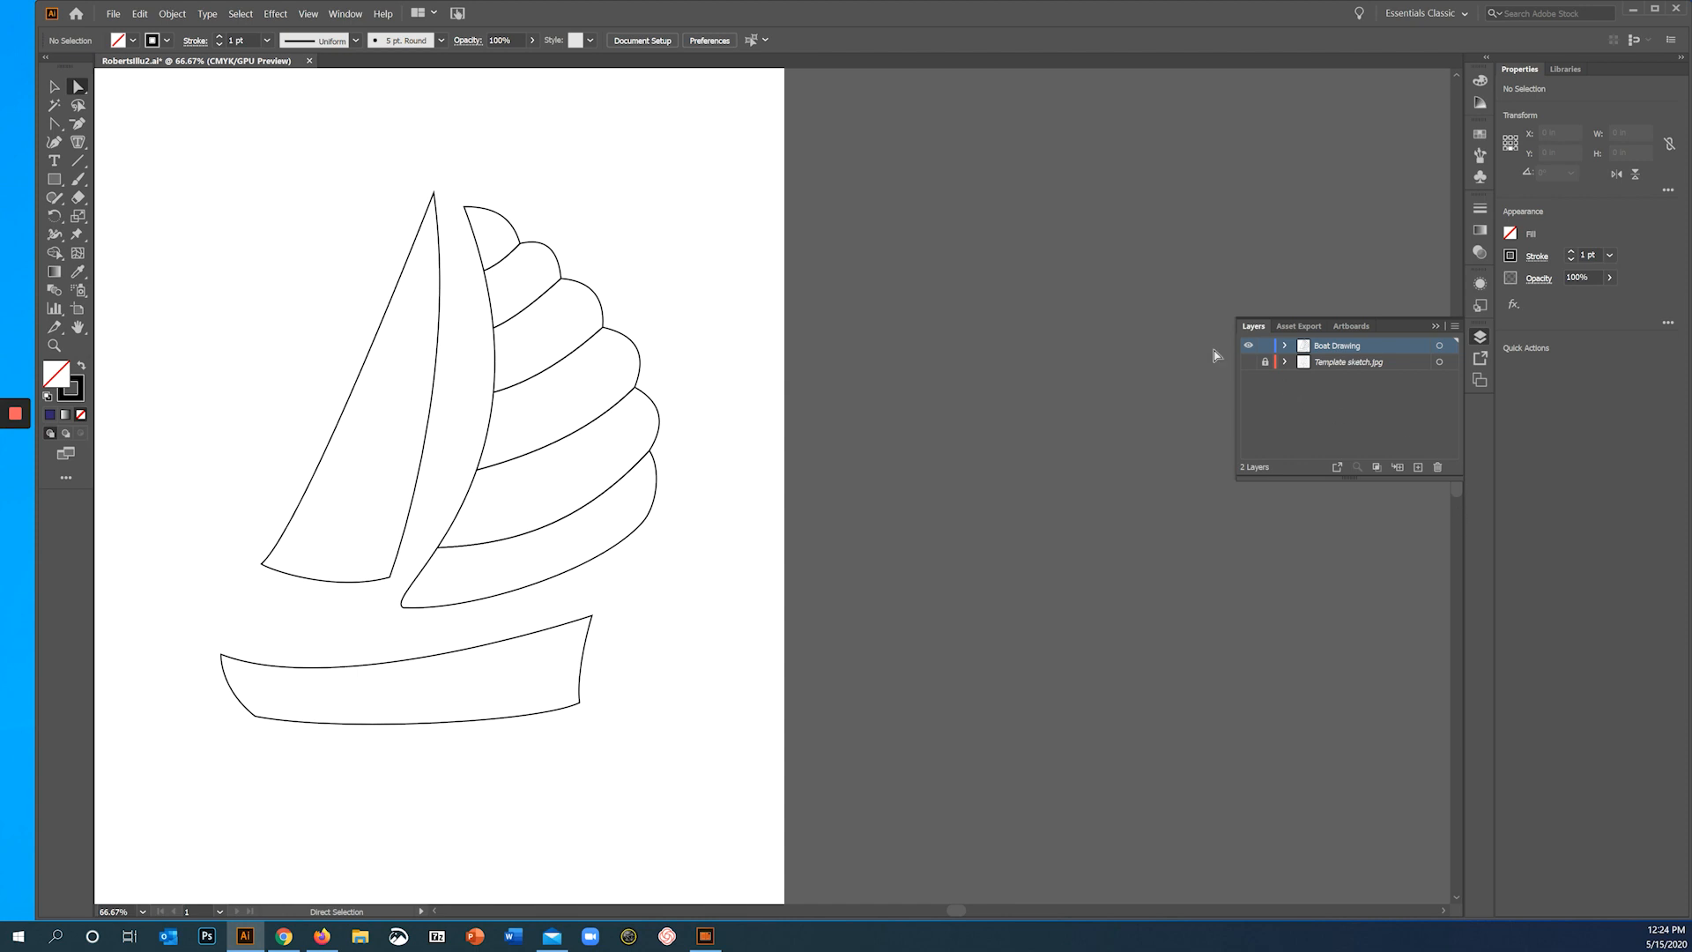
left_click(1247, 362)
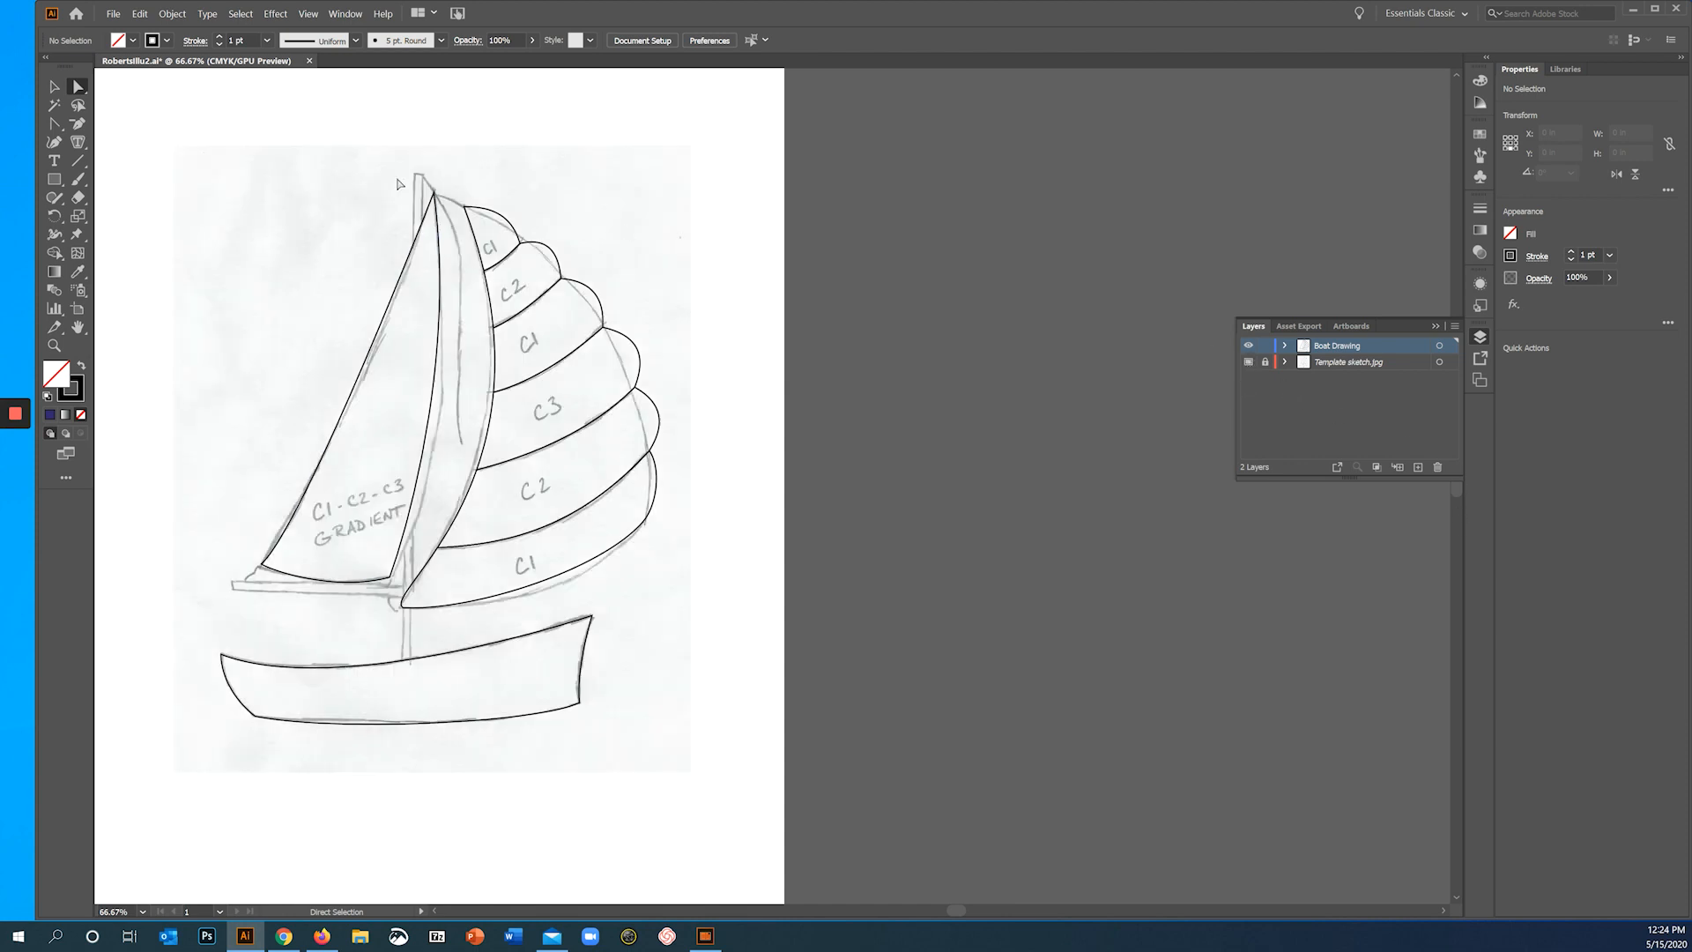